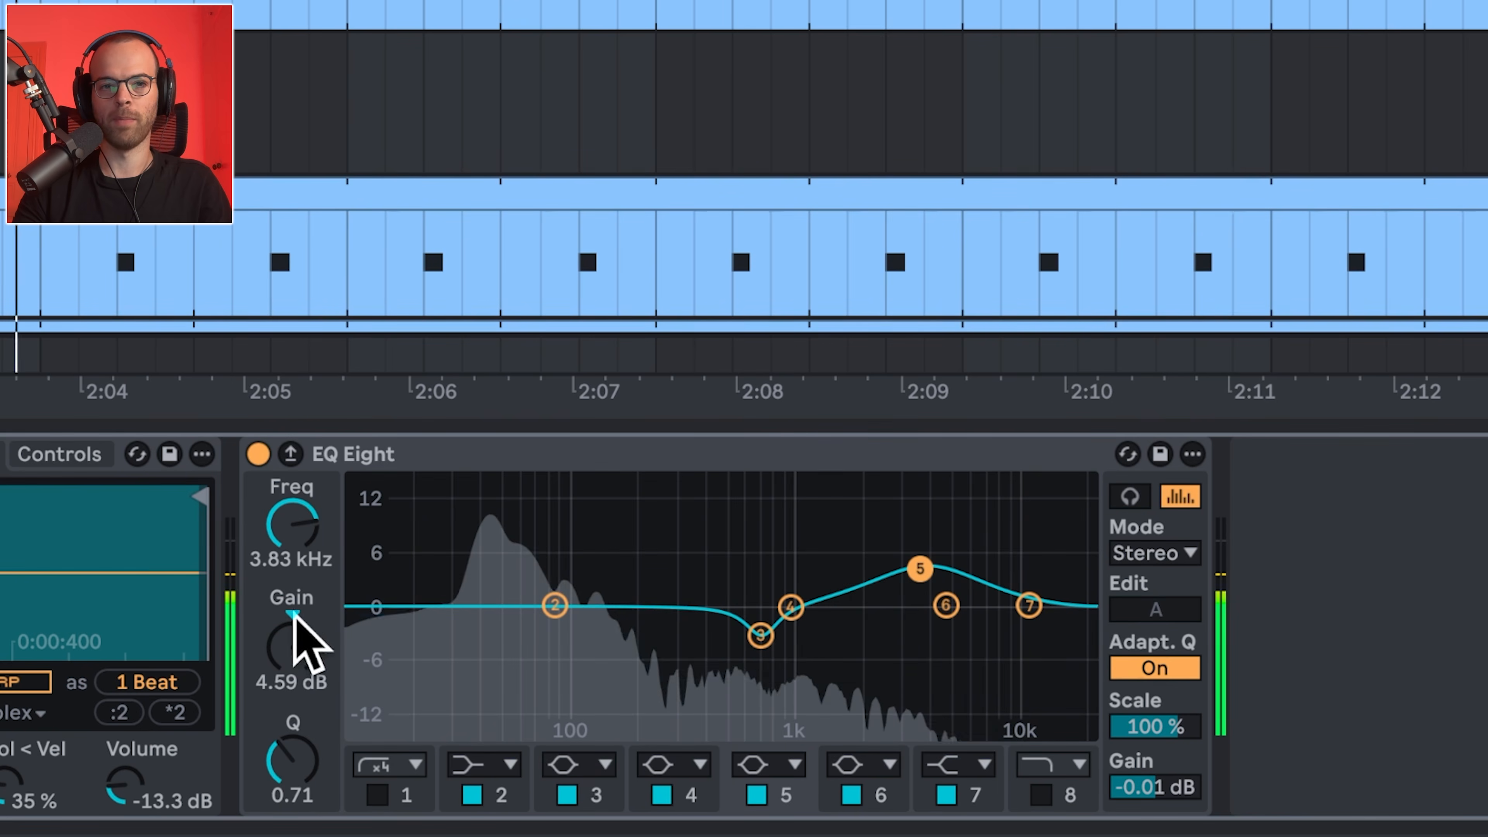
Undo the trial gain change on EQ band 5, and compare the kick with its EQ Eight bypassed and active
drag(306, 639, 280, 626)
key(super+z)
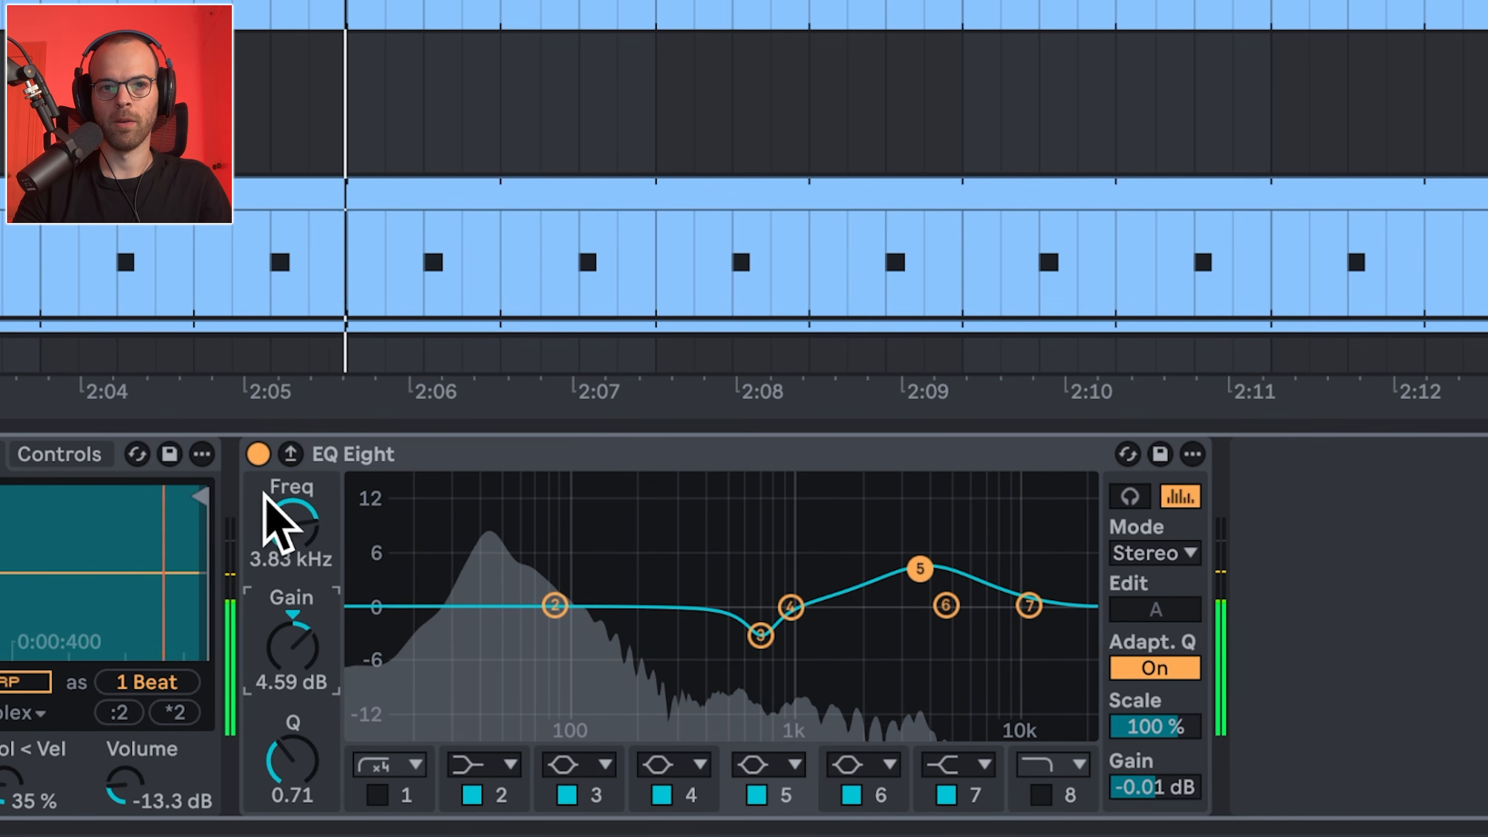
click(258, 453)
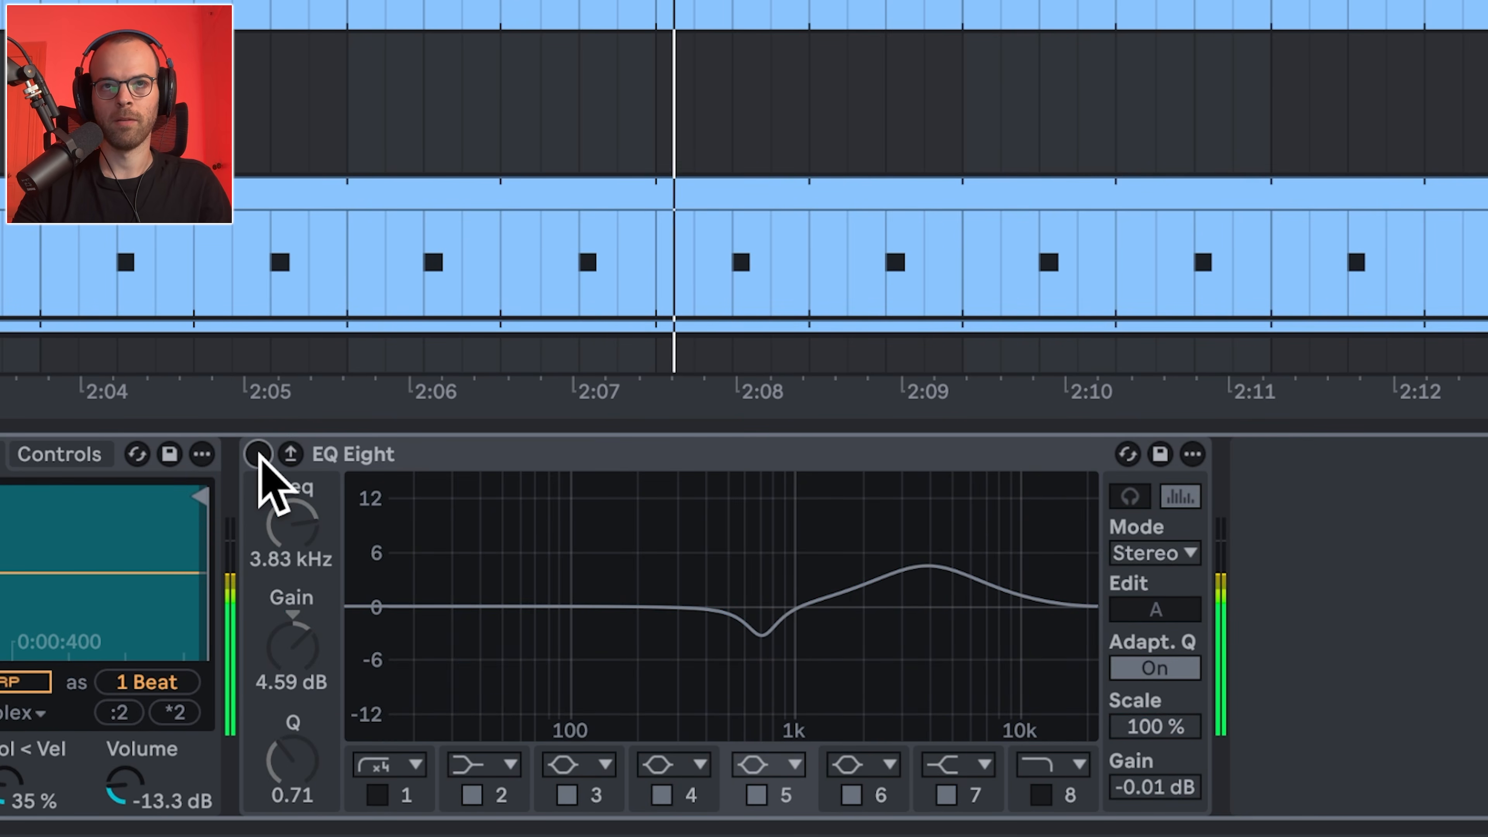
click(259, 456)
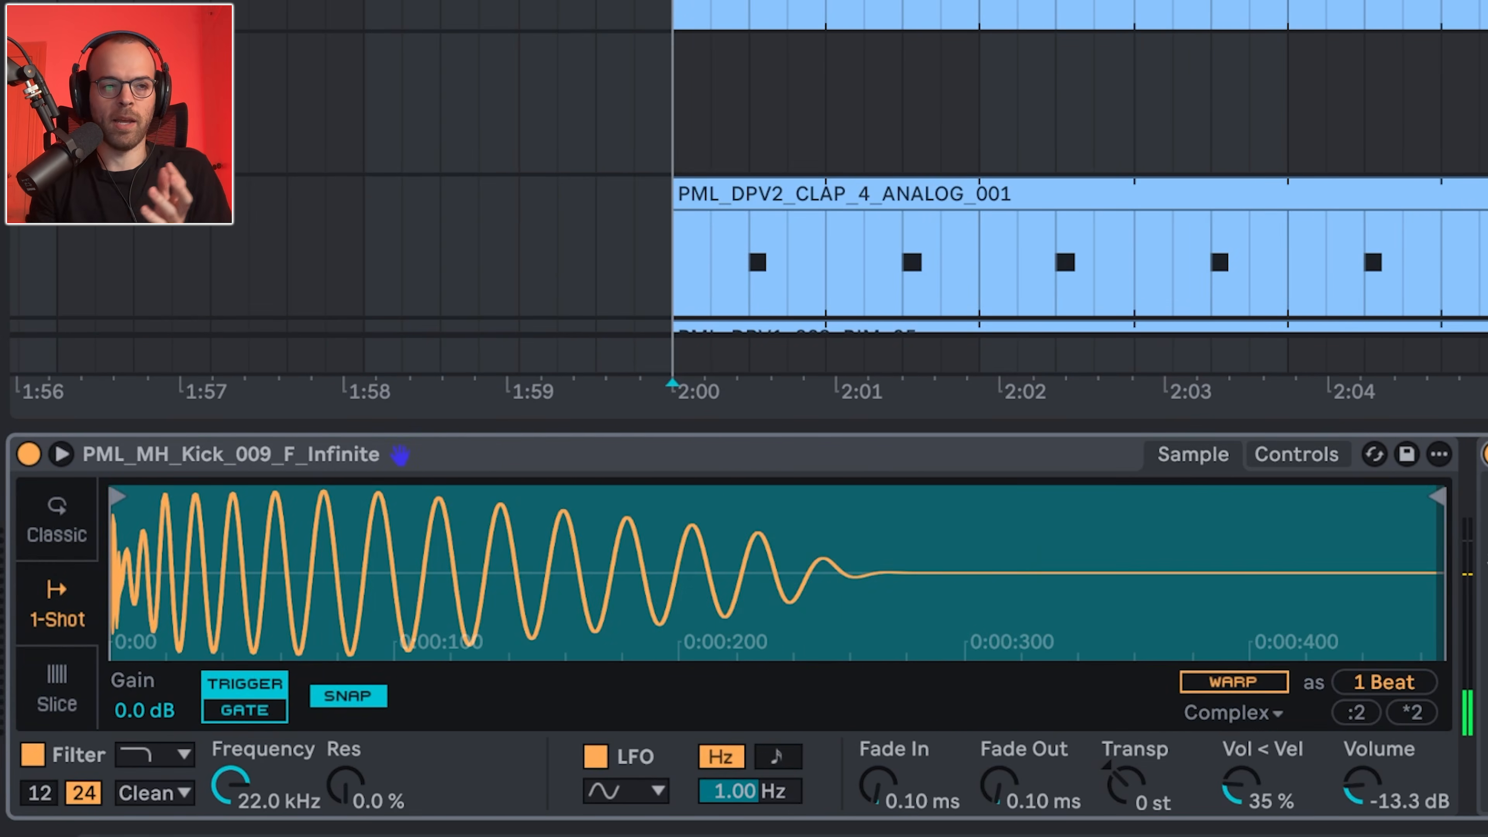
key(space)
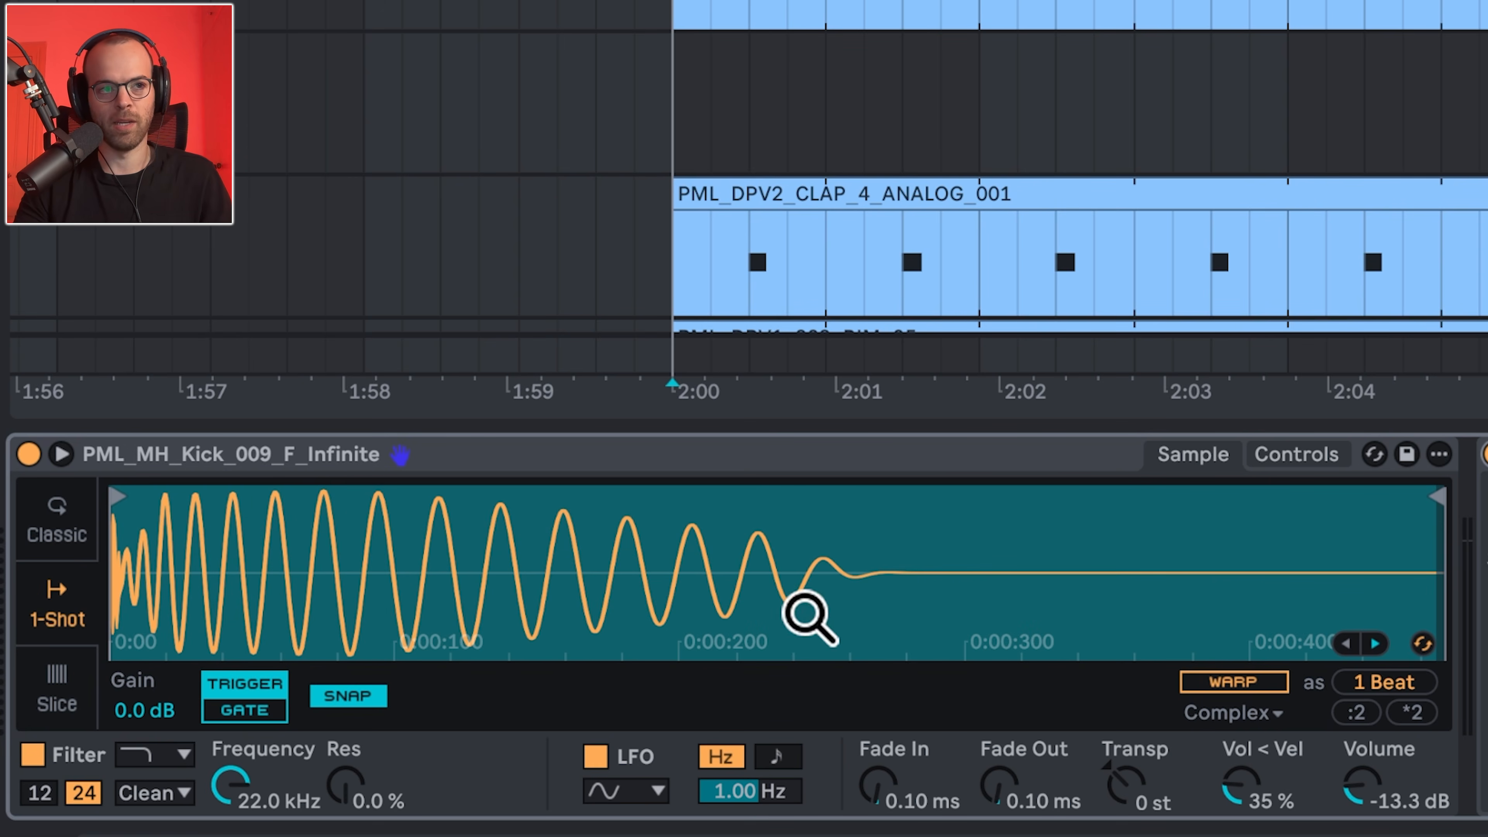
key(space)
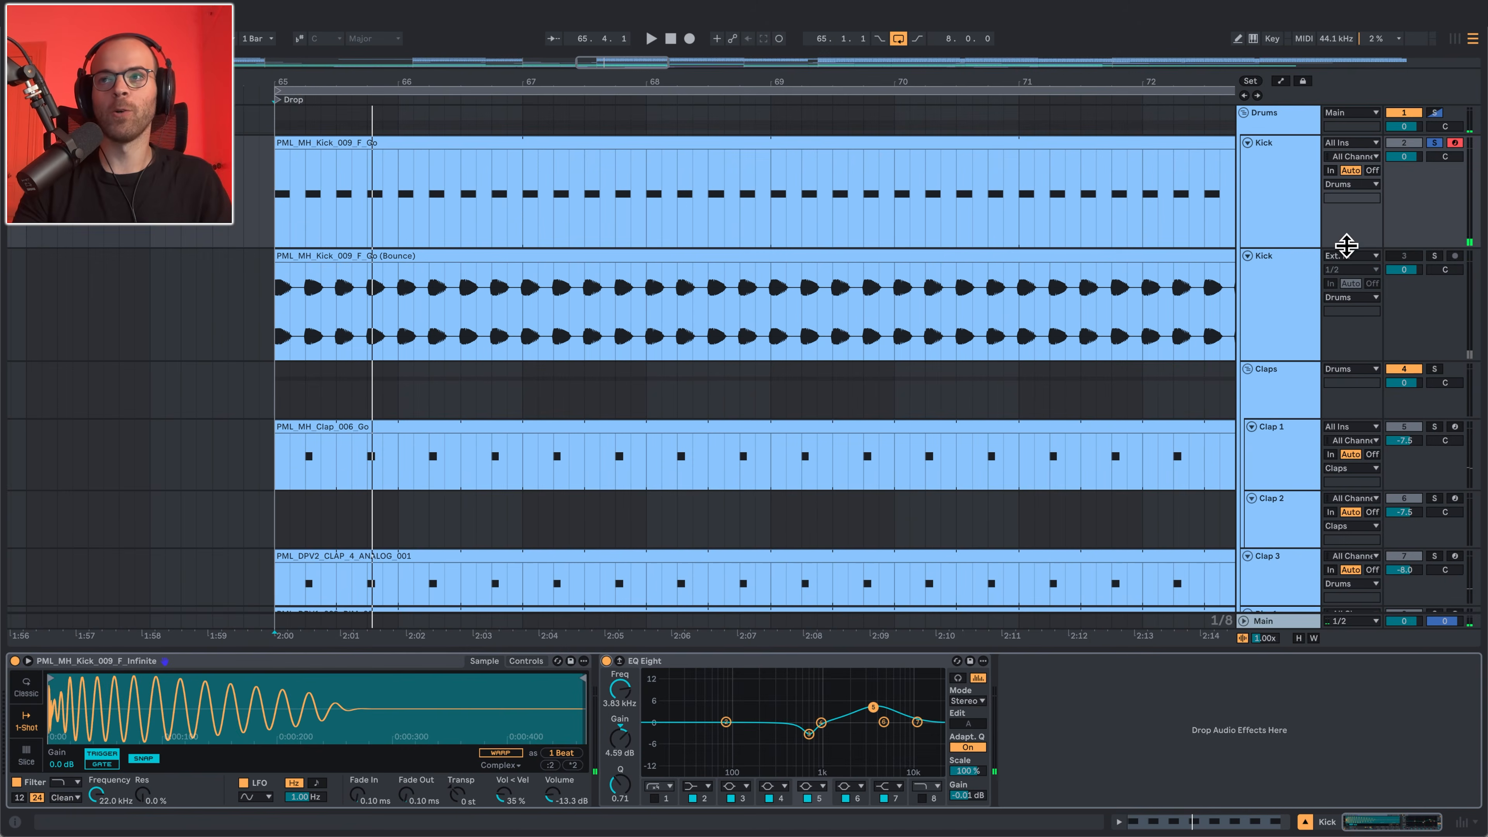
Solo the claps and compare the sound of Clap 3 with its EQ Eight bypassed and active
scroll(1301, 351, down, 2)
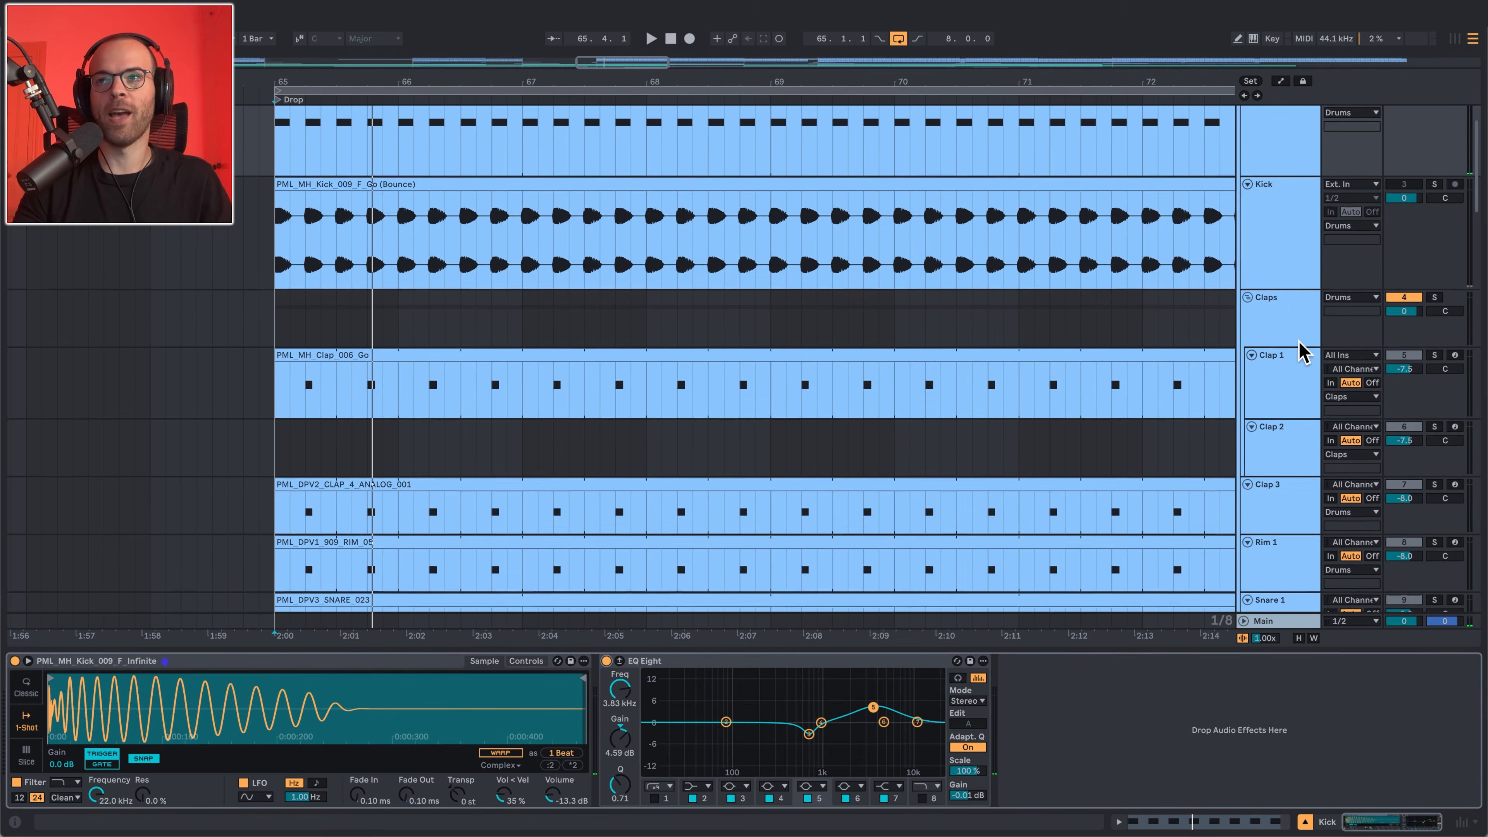
click(1433, 297)
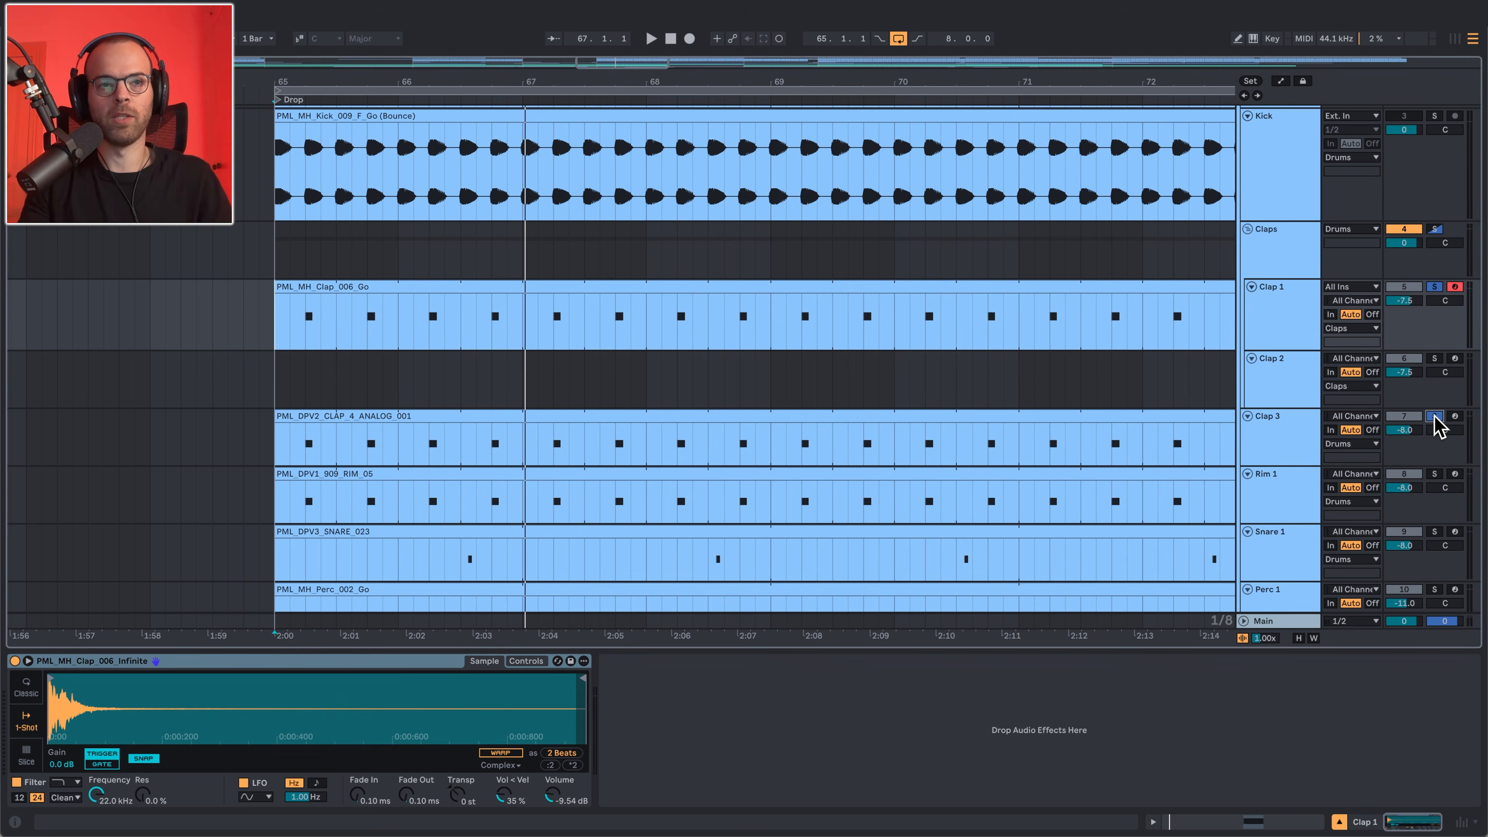
click(1306, 433)
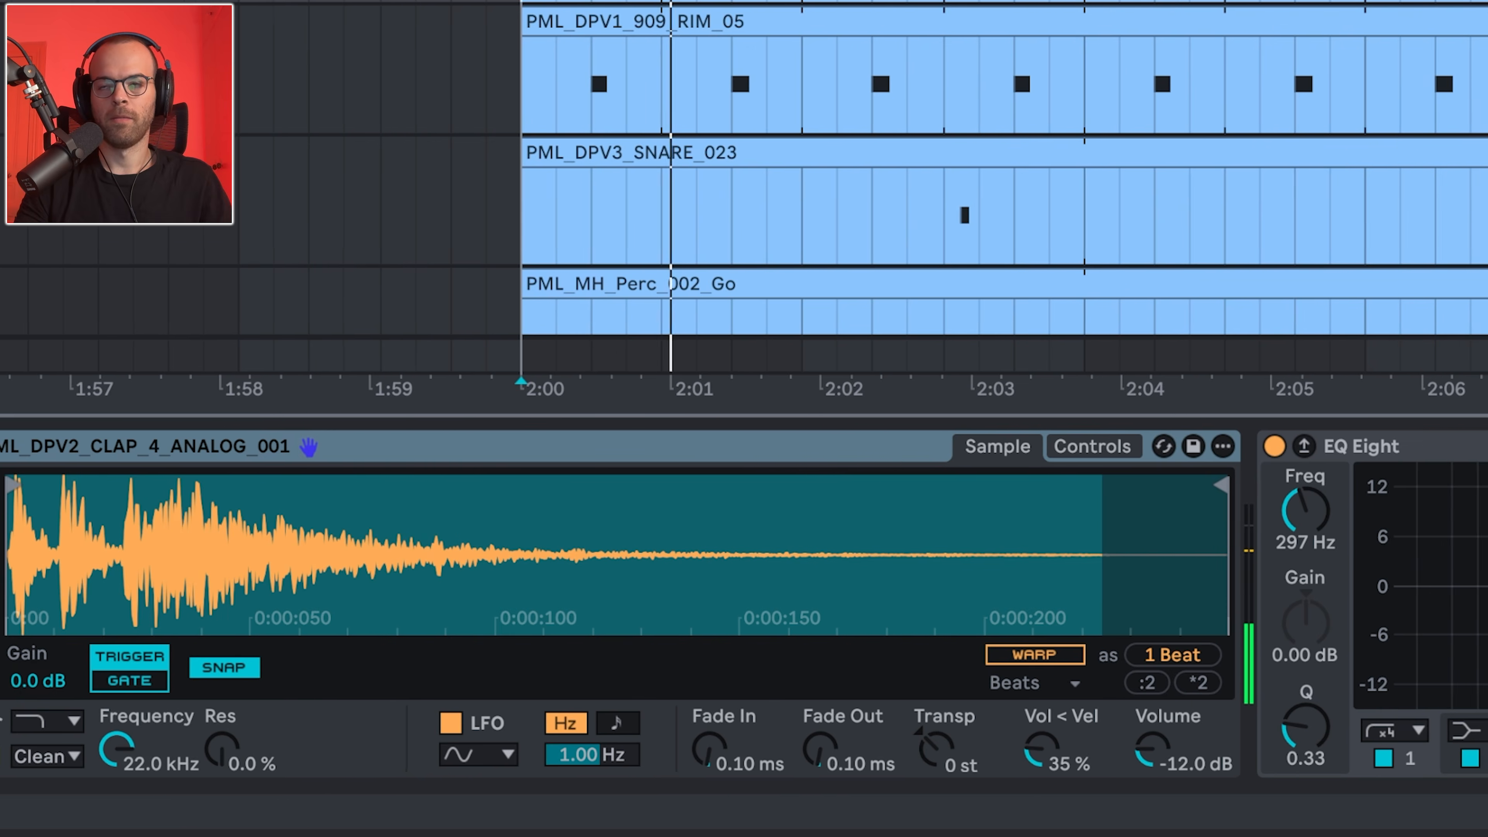
click(960, 446)
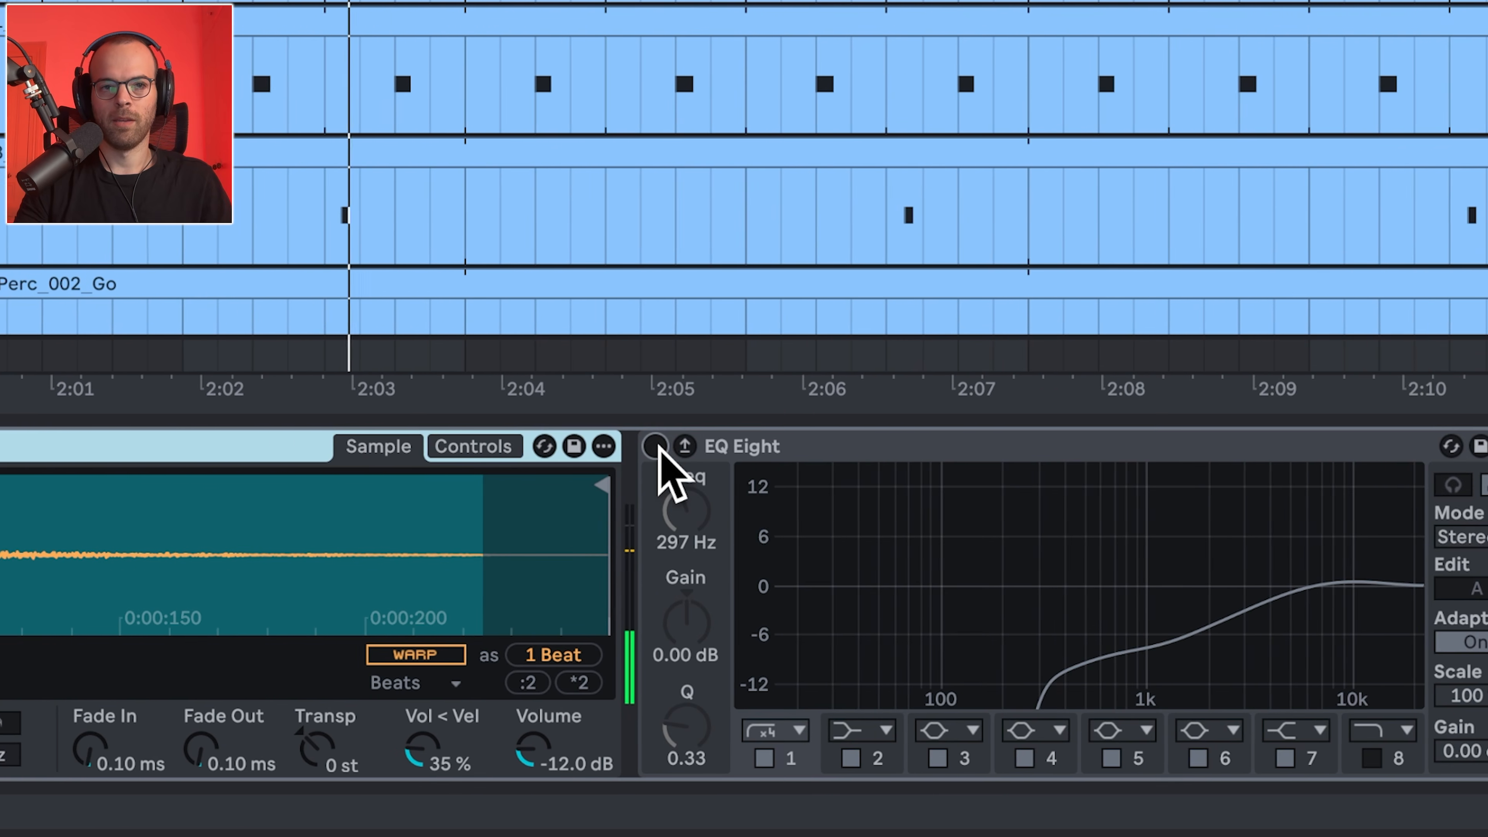
click(569, 446)
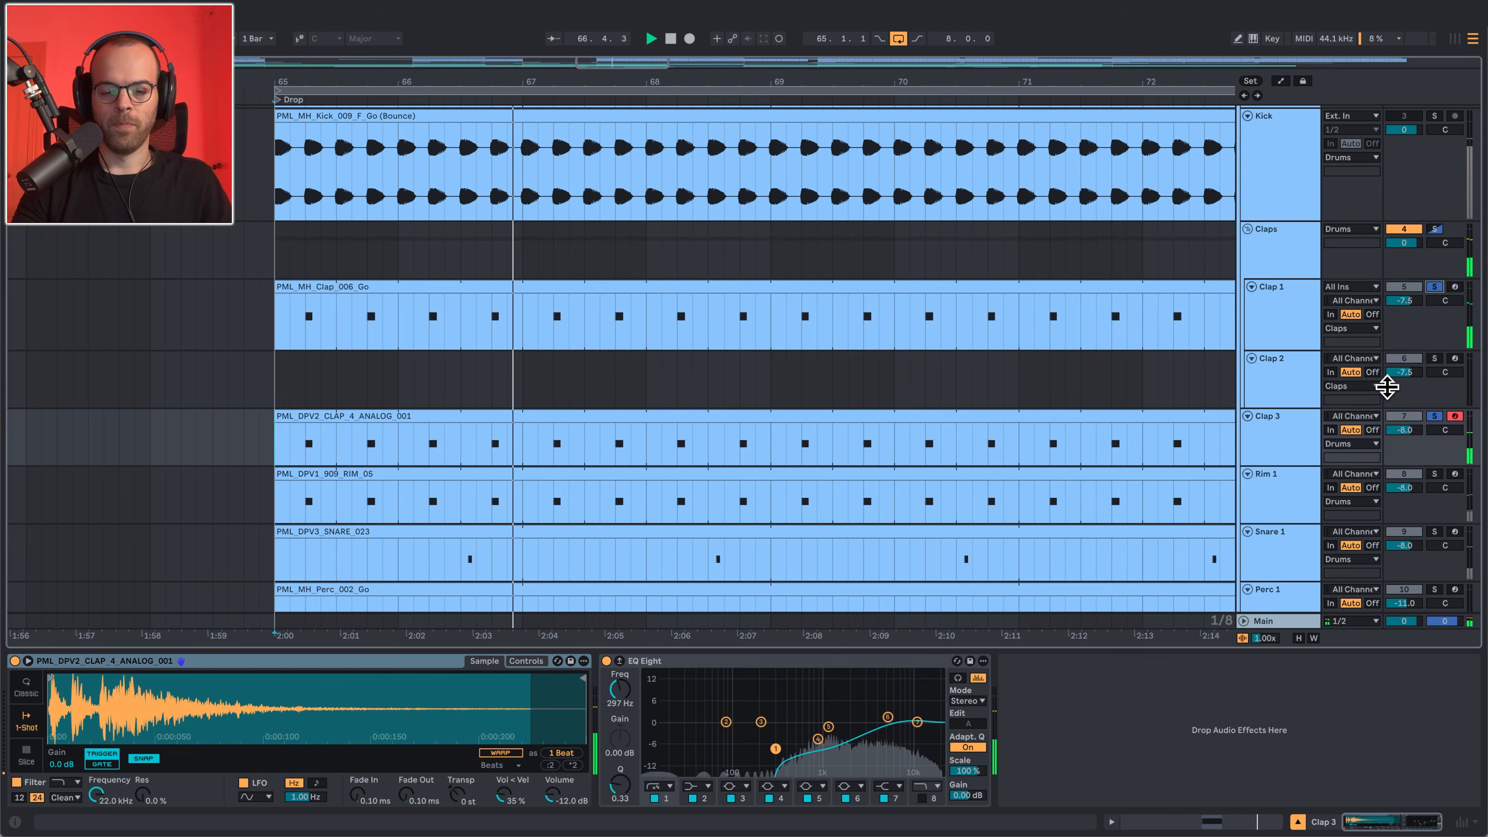
key(space)
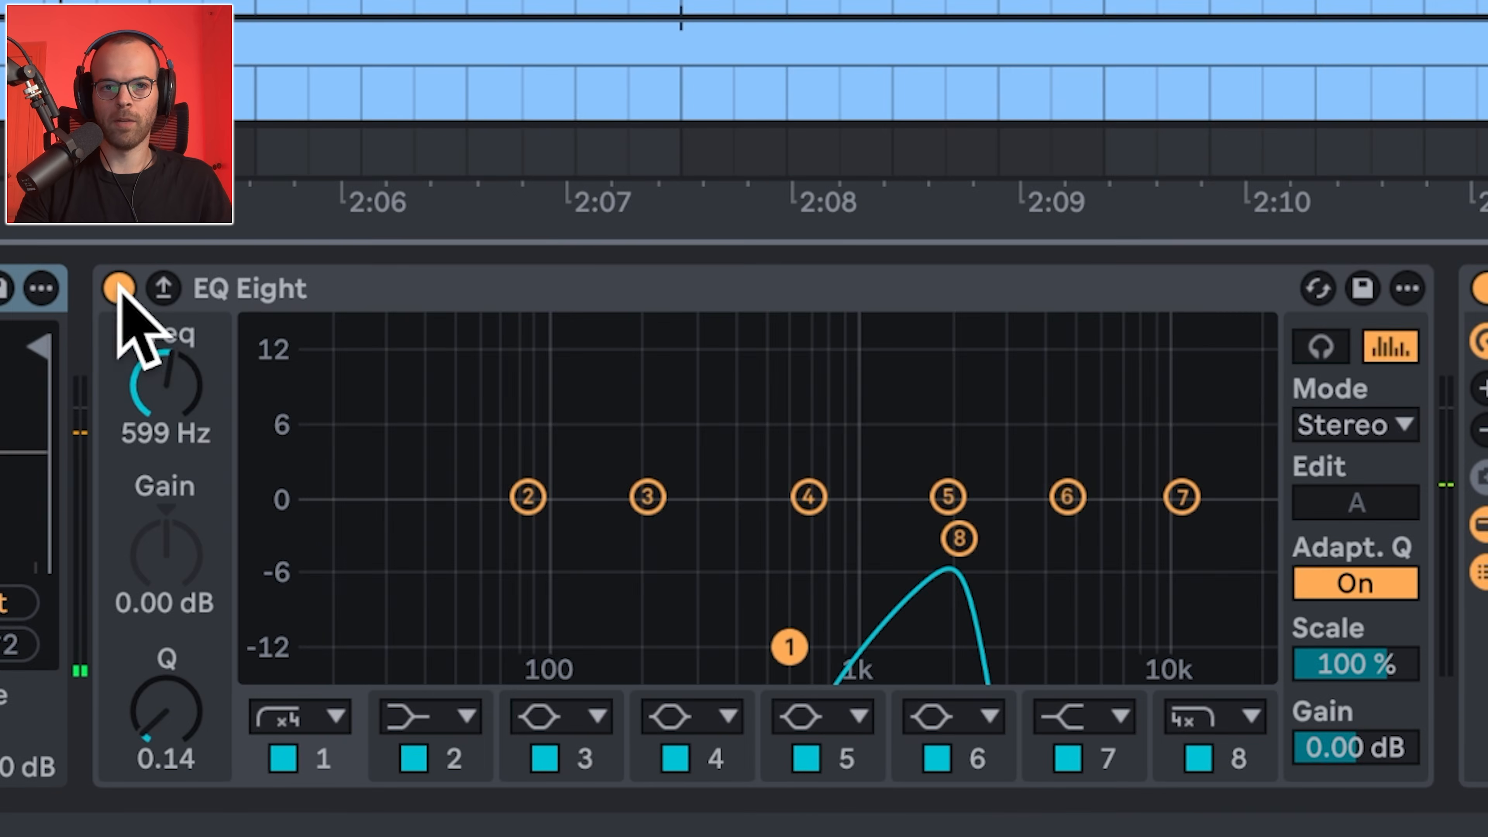
Compare the Rim 1 sound with its EQ Eight and its Stereo Maker v4 rack each bypassed and re-enabled
click(606, 660)
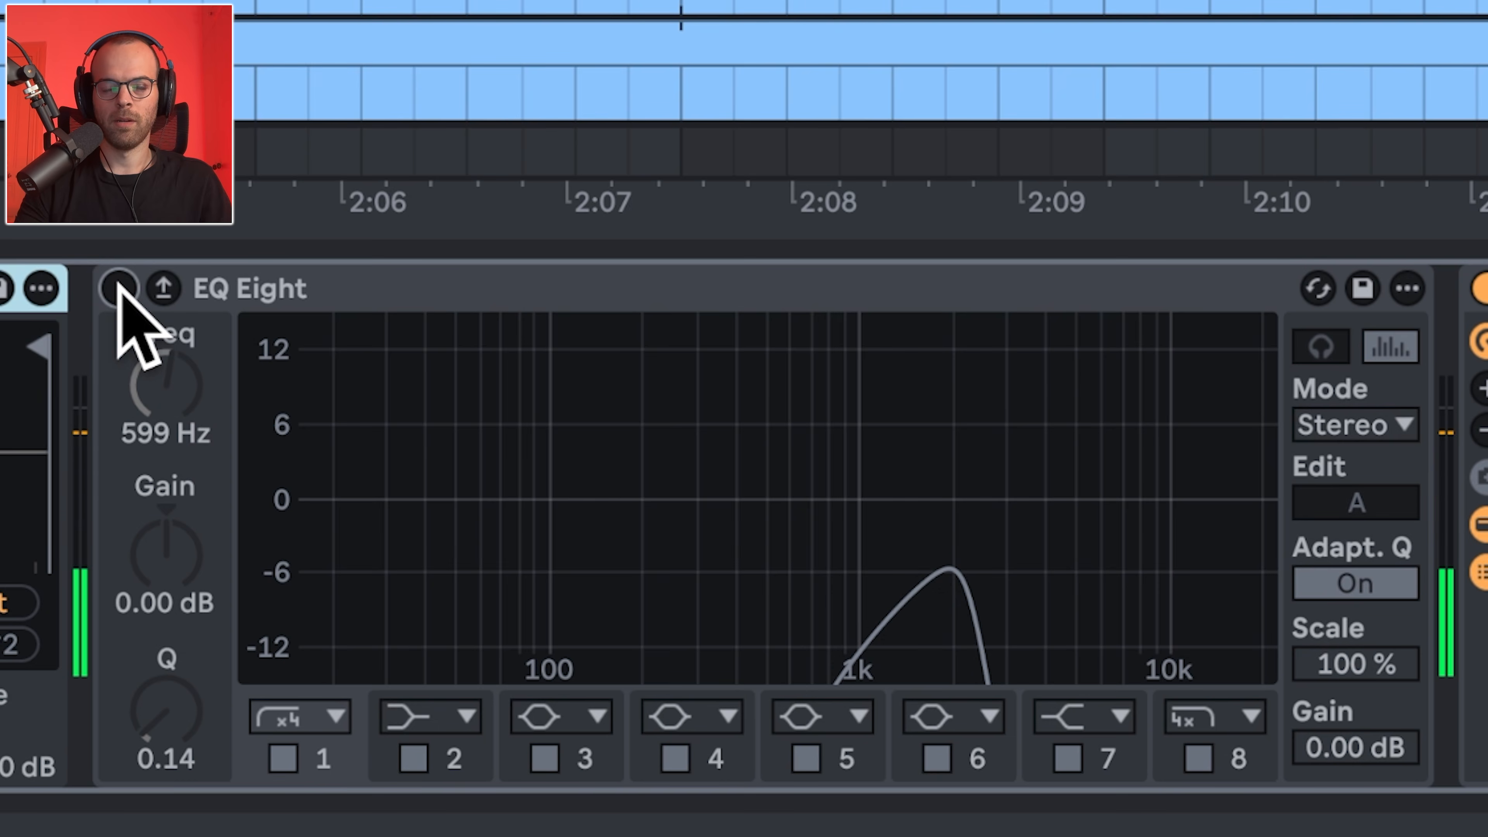
click(118, 289)
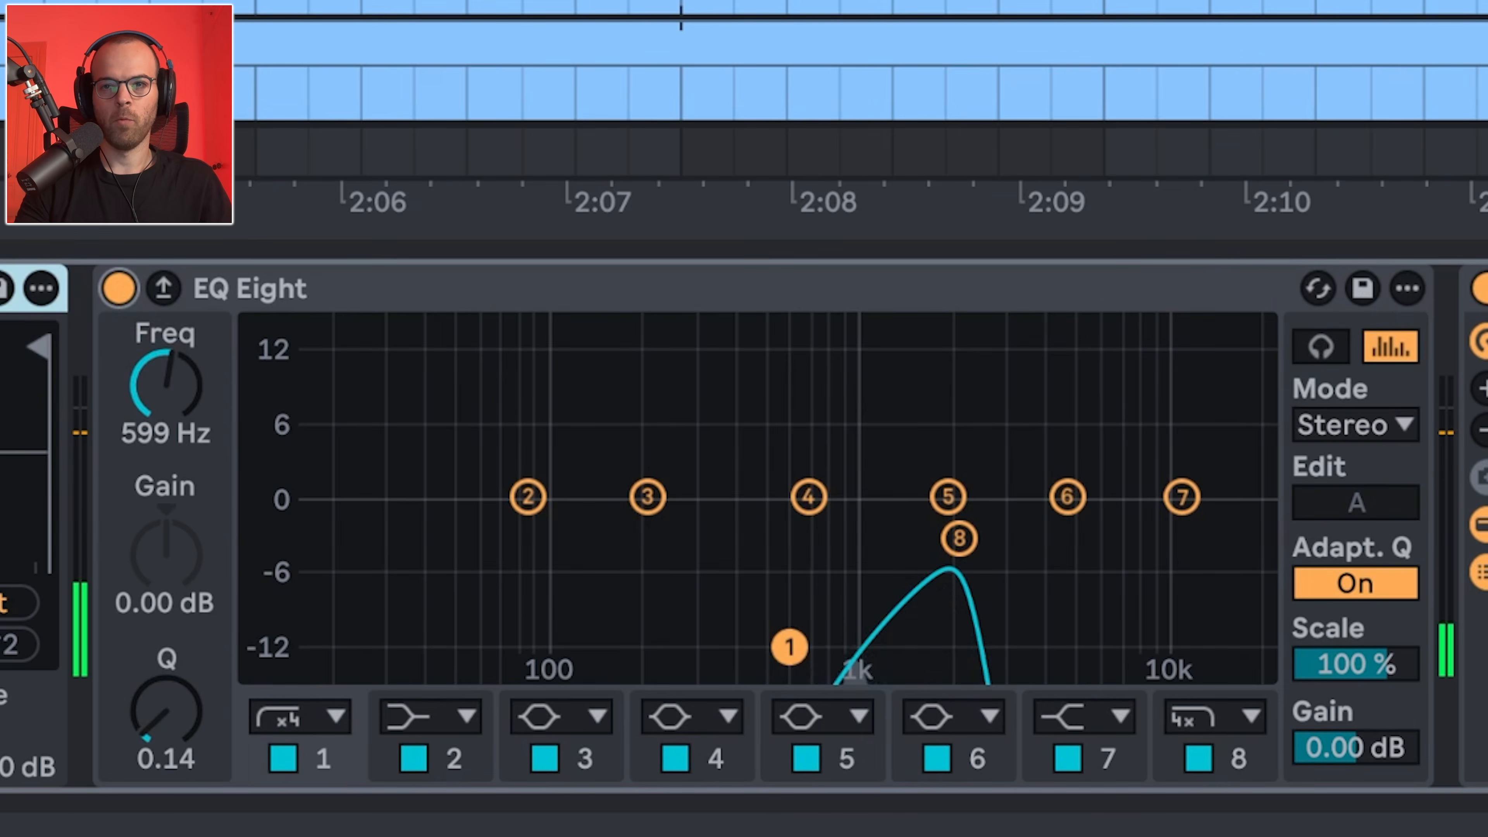
scroll(966, 346, right, 10)
click(3, 289)
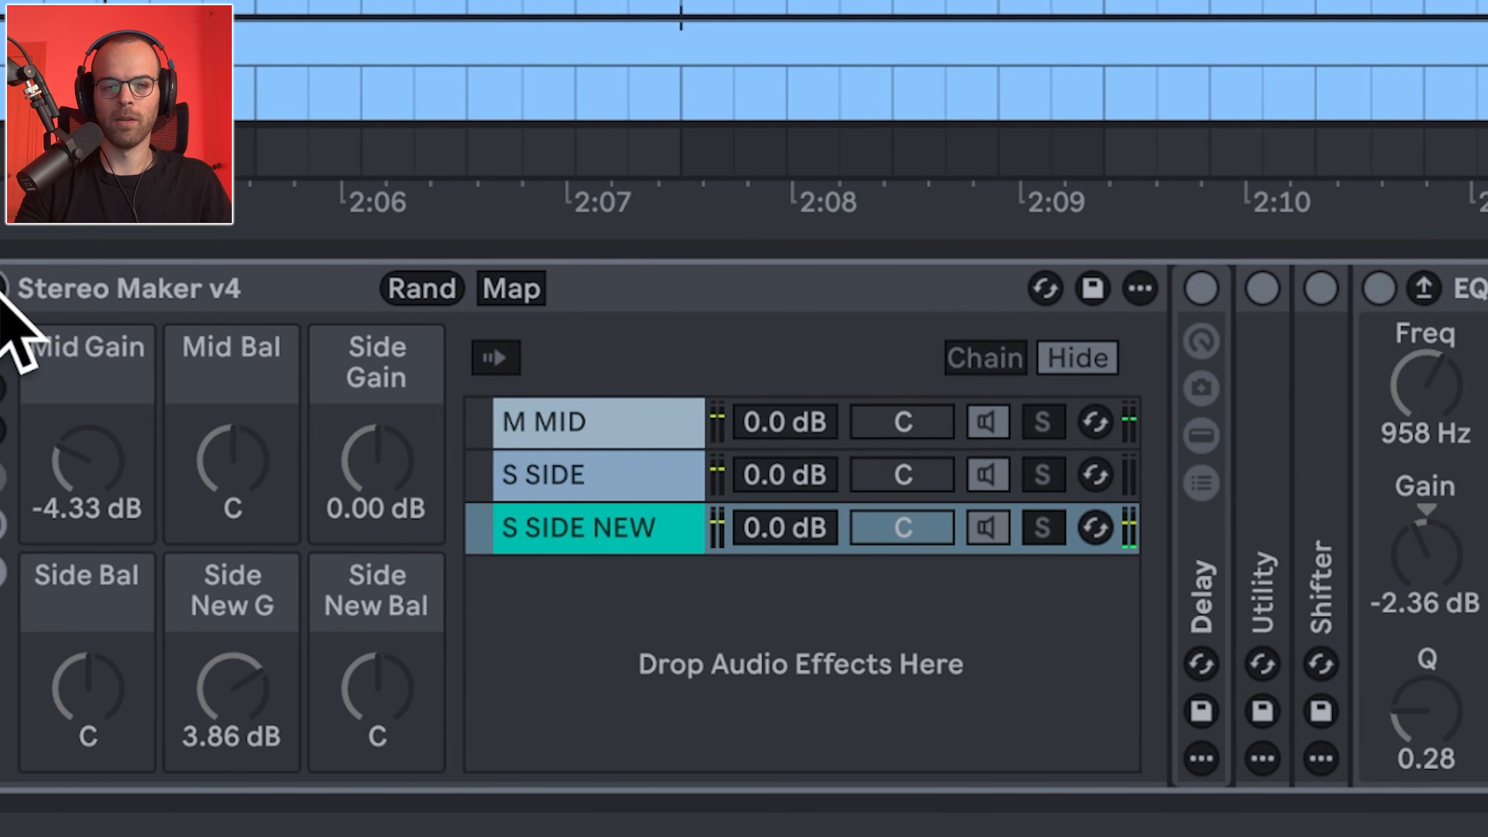
click(2, 290)
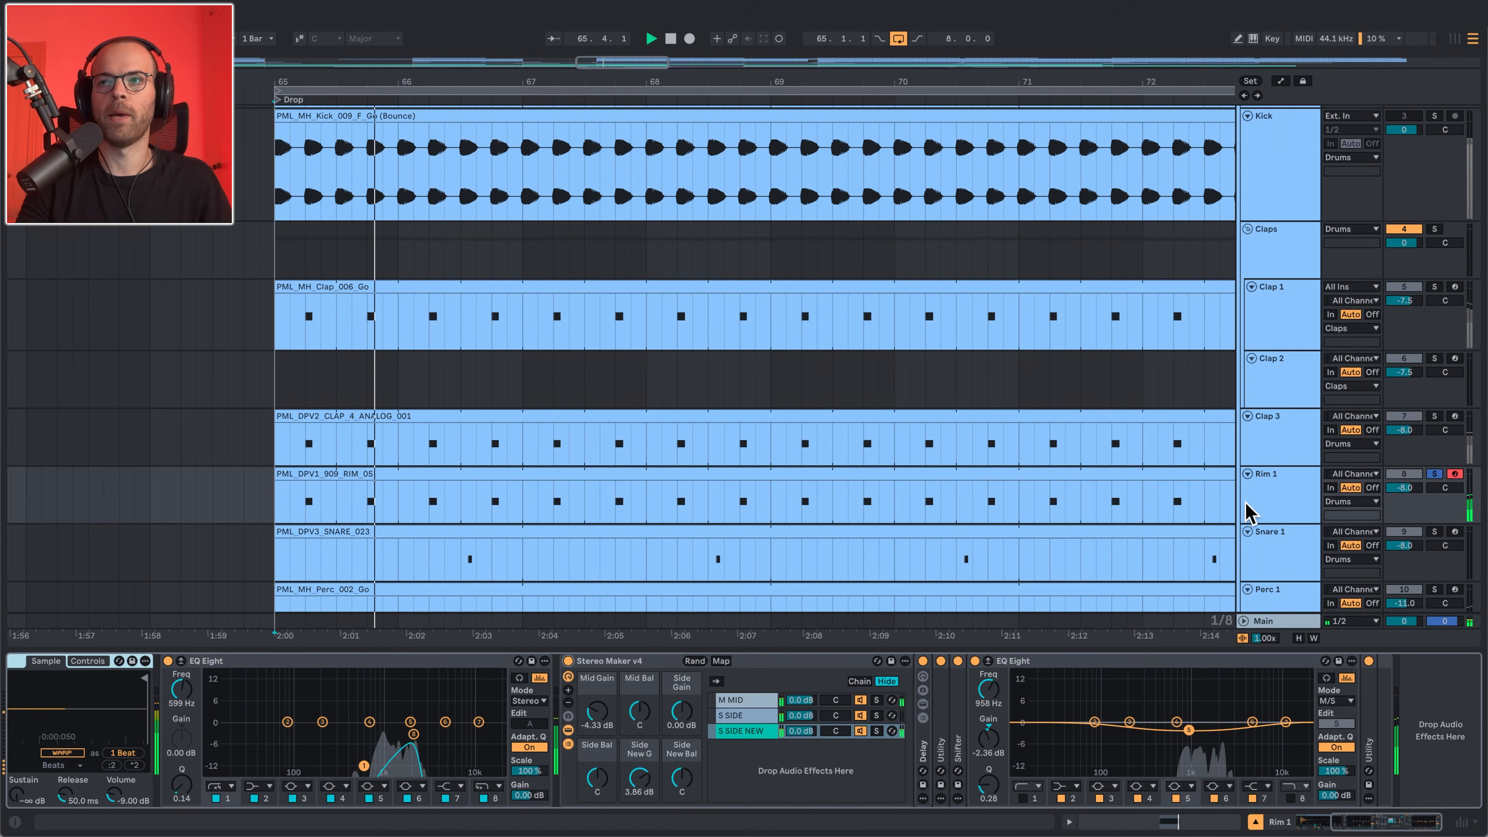
Solo the Claps group so it plays together with Clap 3 and Rim 1
click(1434, 228)
scroll(1432, 238, up, 5)
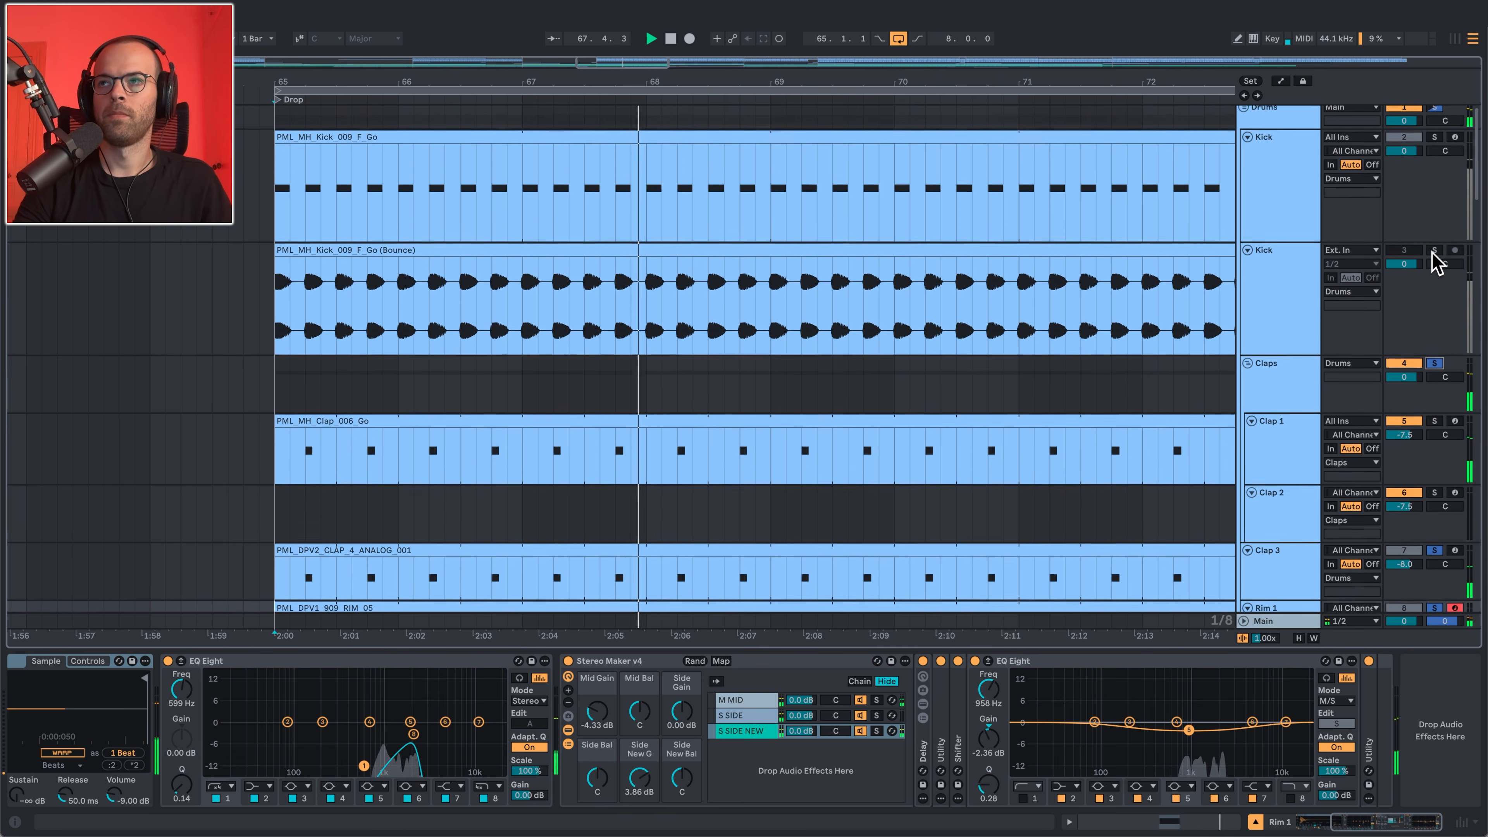
scroll(1261, 243, down, 2)
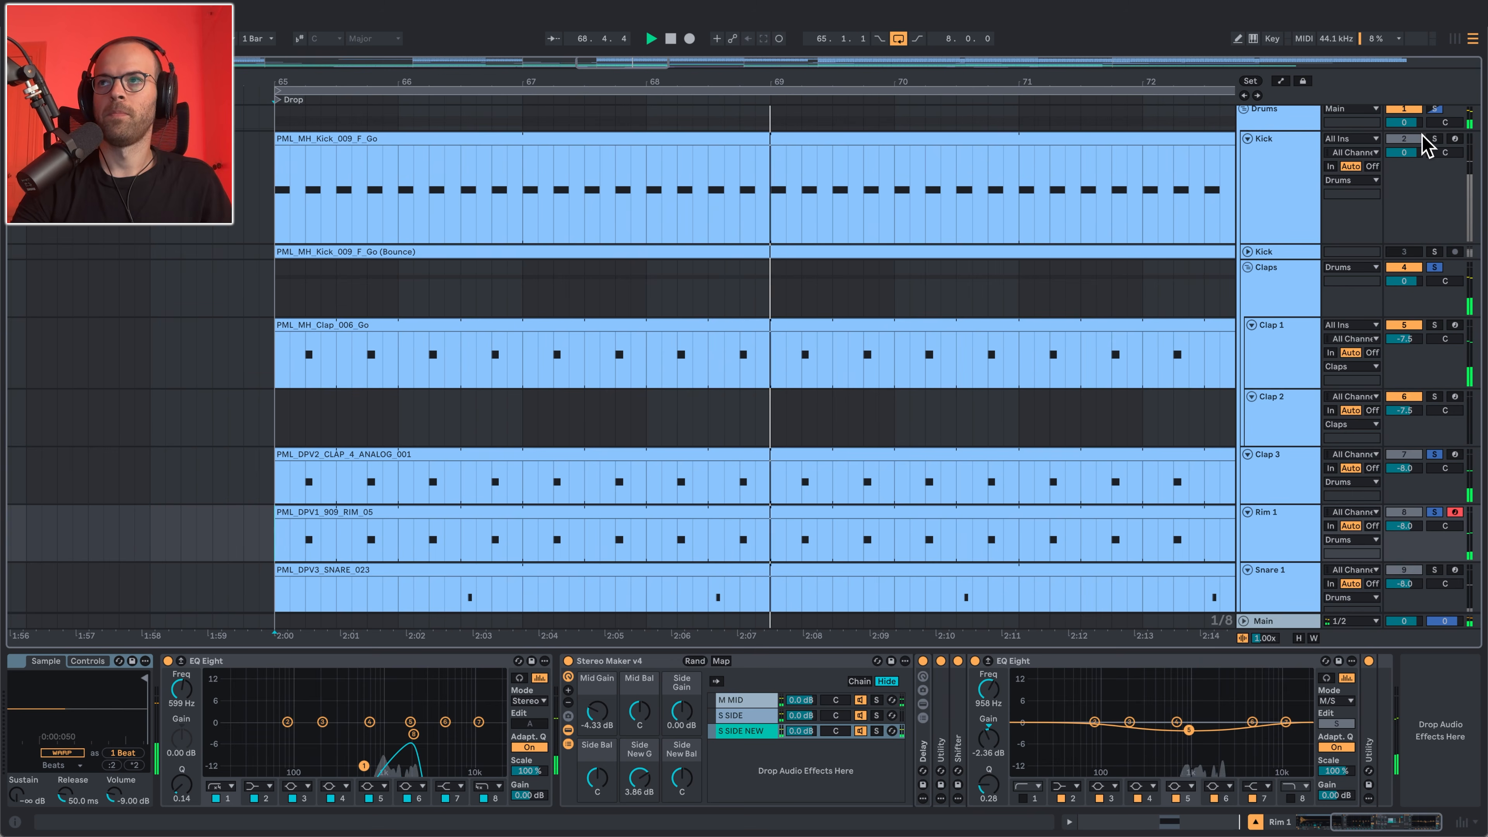
Select the tracks from Snare 1 through Perc 2 to solo them alongside the claps and rim
scroll(1293, 378, down, 3)
scroll(1291, 381, down, 2)
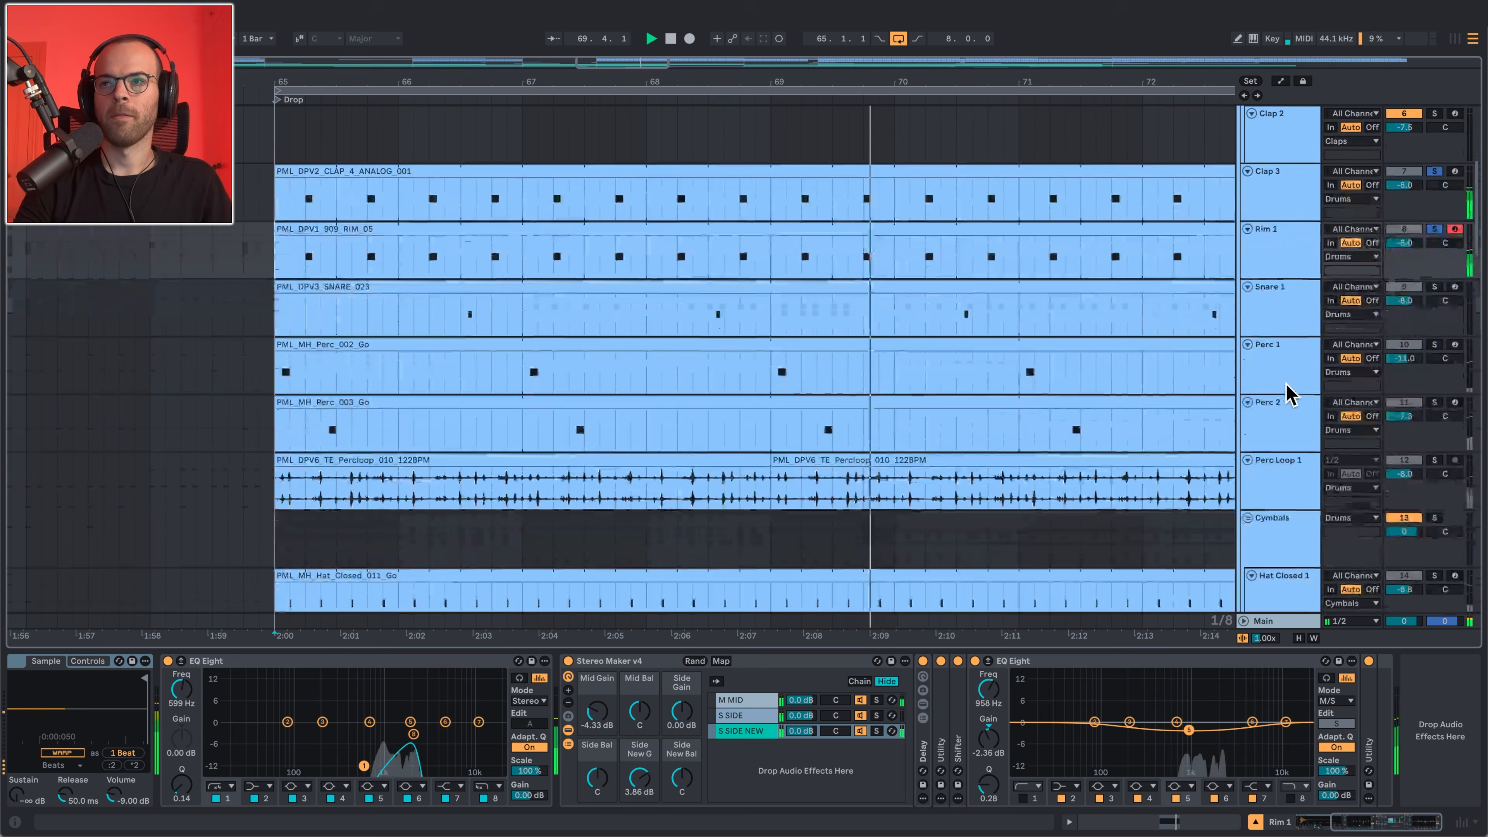
click(1281, 328)
click(1283, 405)
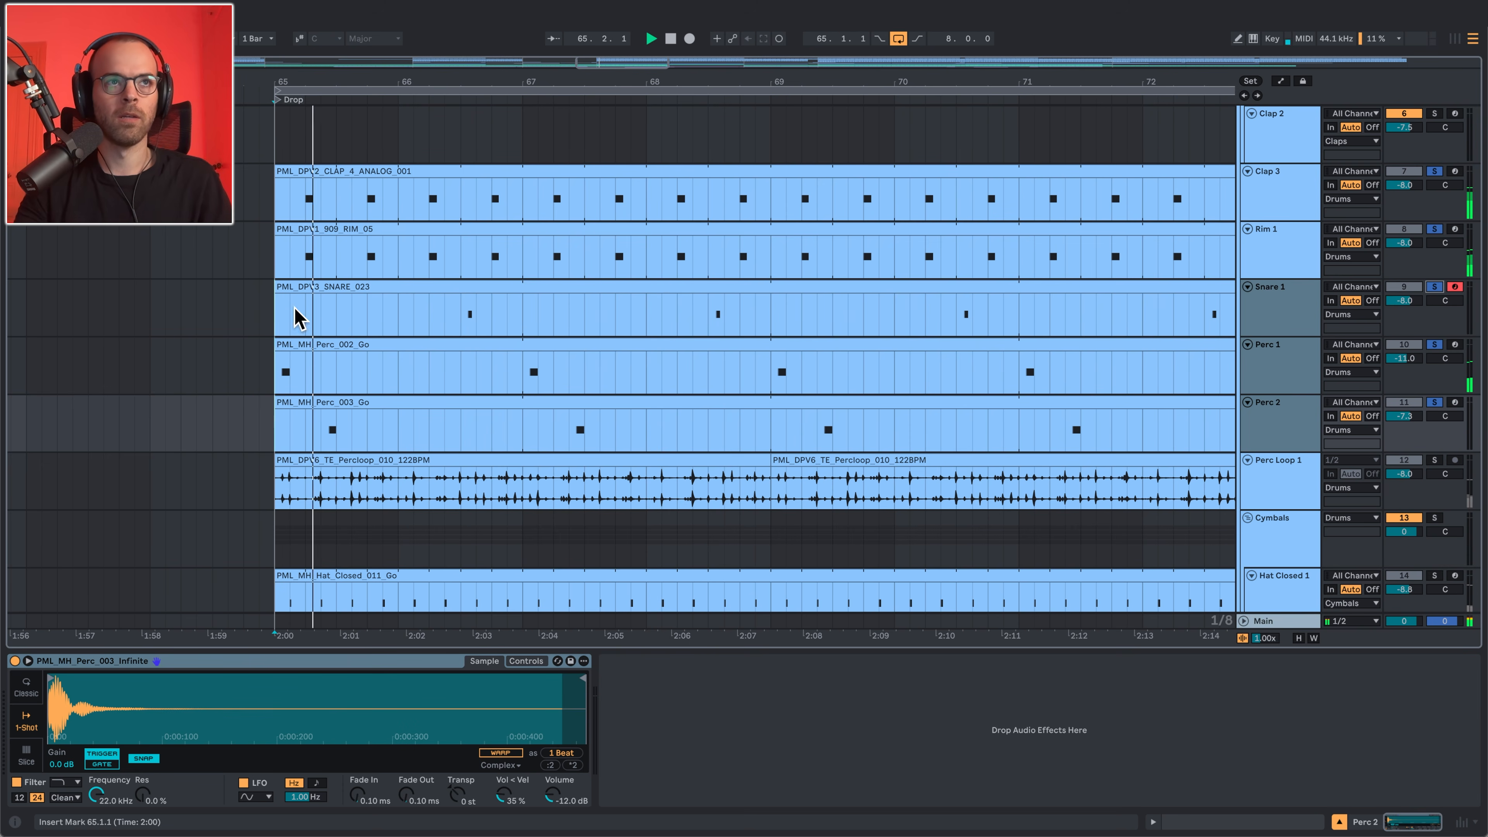
Open the Perc 1 clip's notes and examine the first C3 hit's offset from the start of the bar while auditioning it
key(plus)
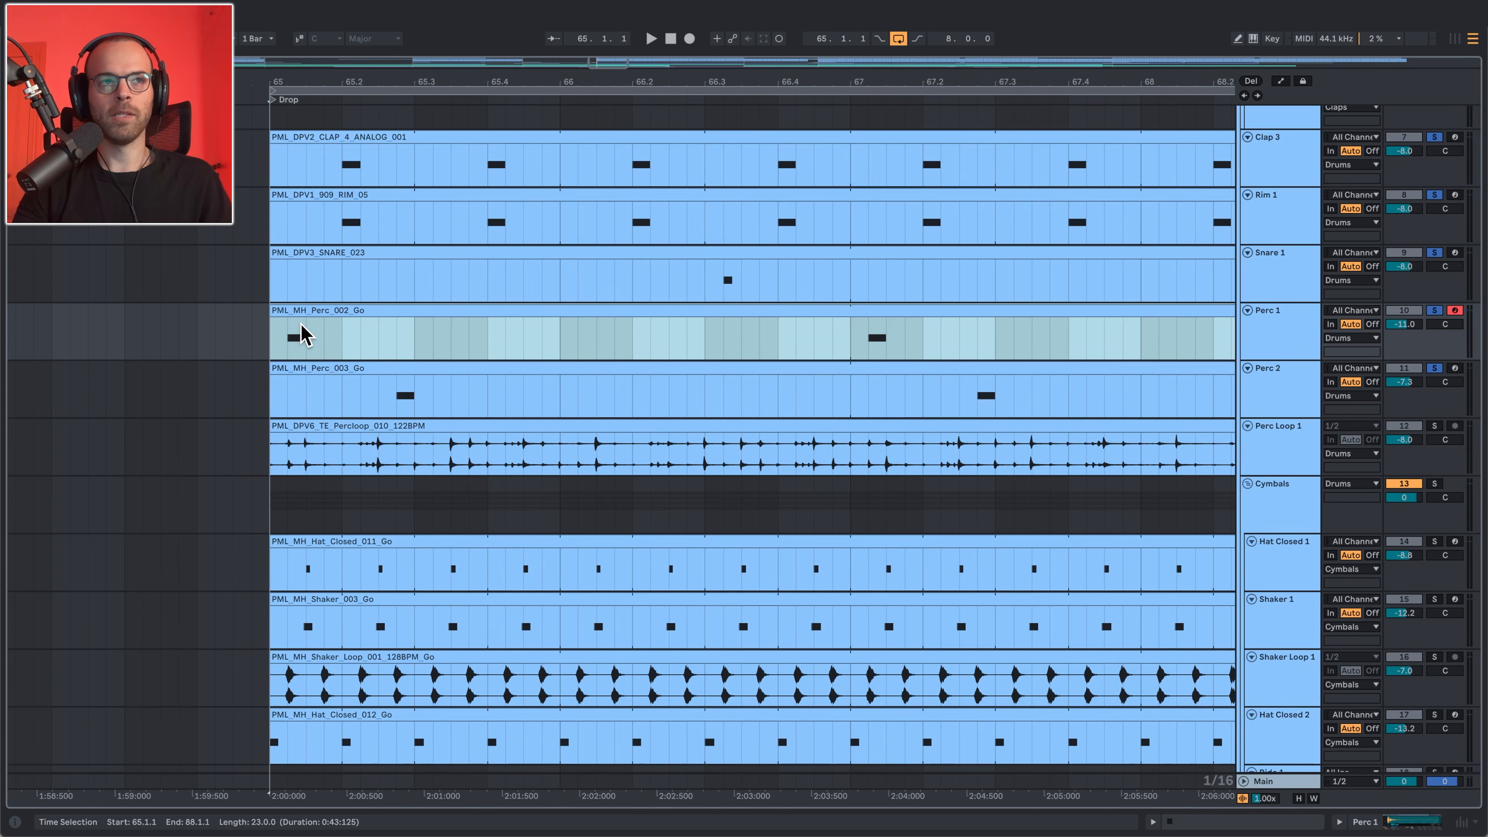
double_click(304, 315)
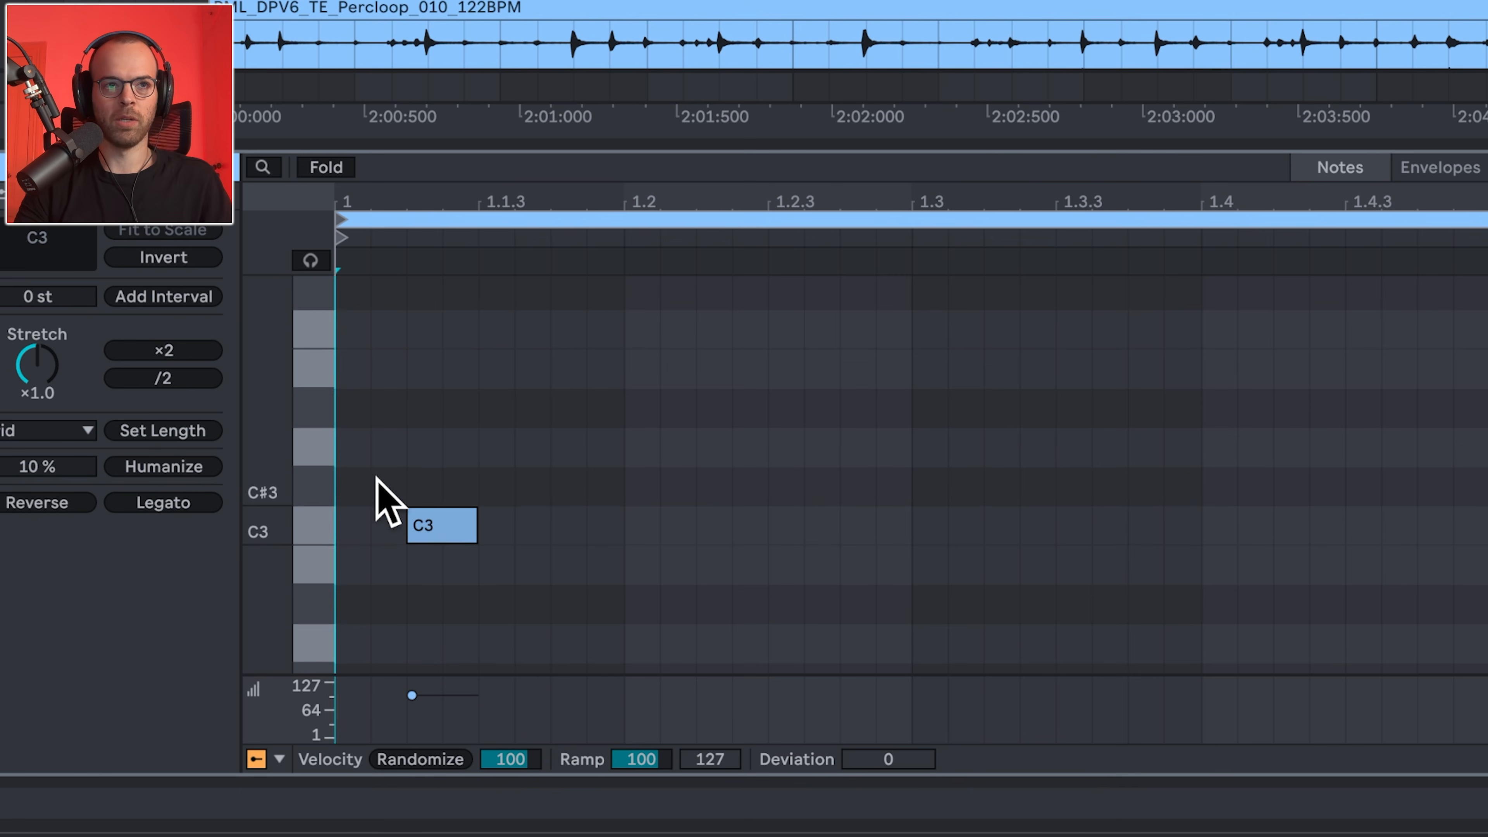
click(429, 536)
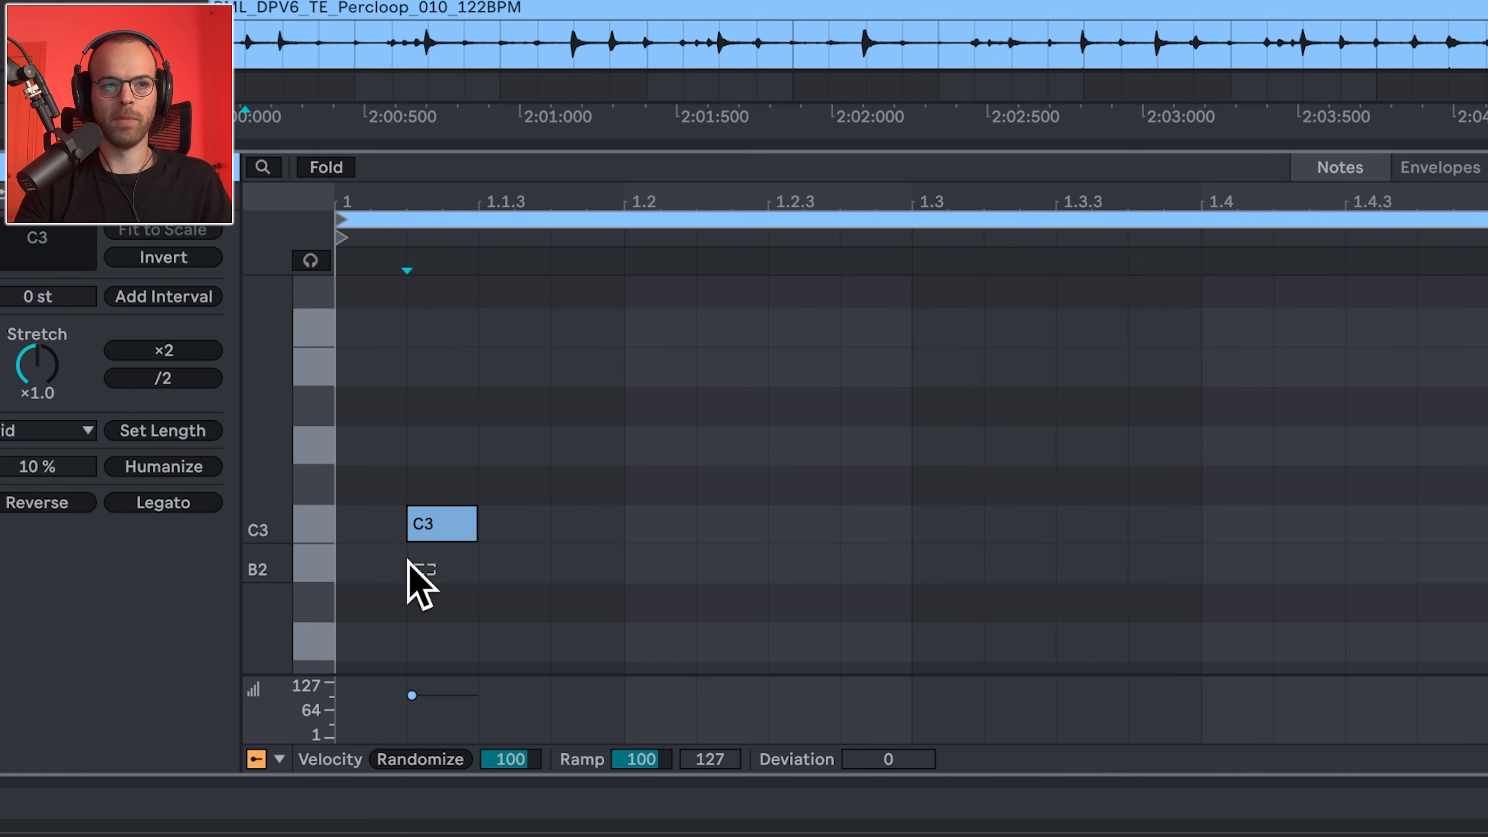
drag(358, 577, 400, 450)
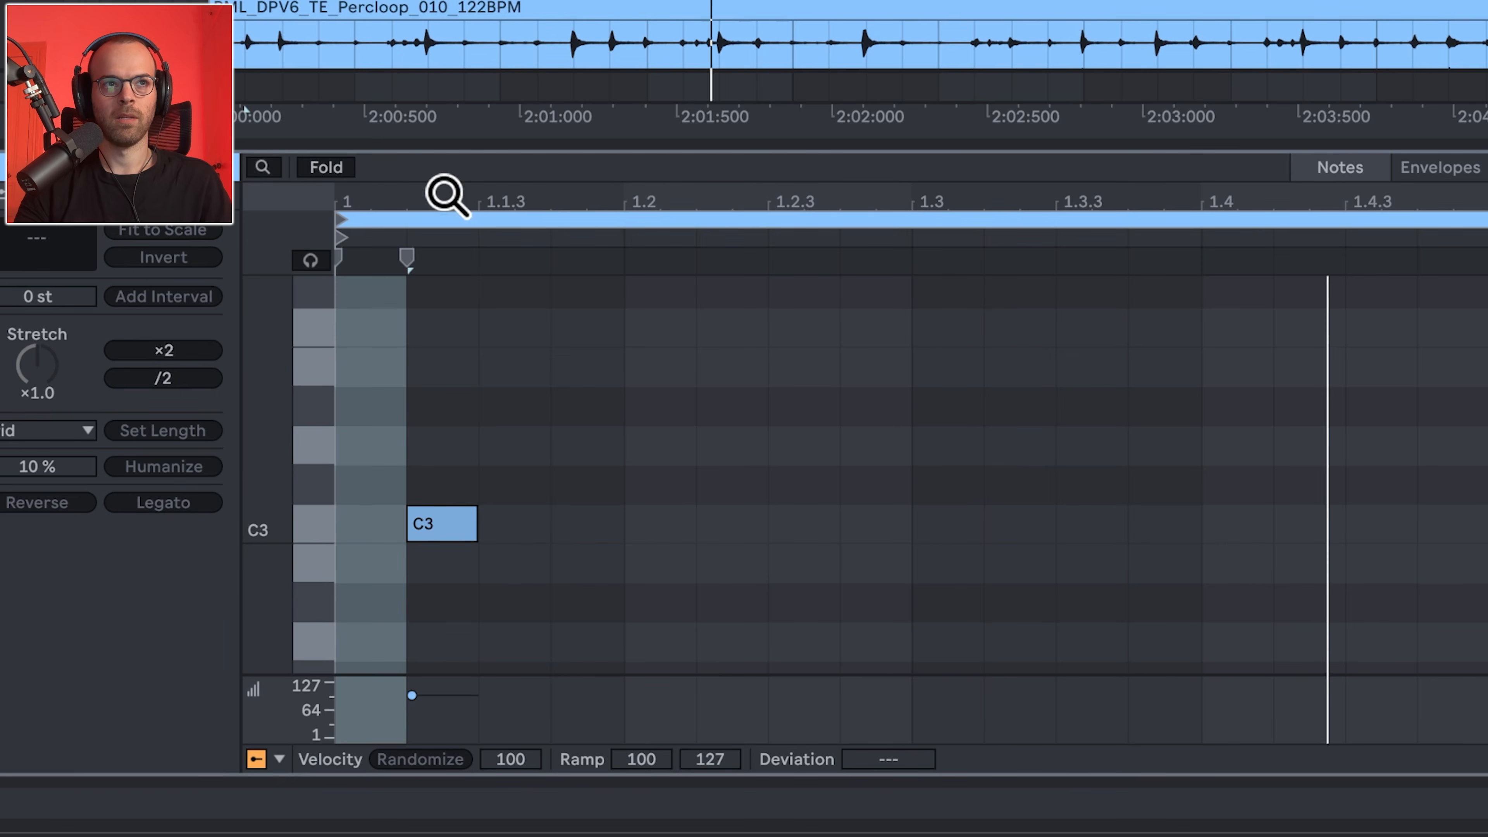
key(space)
drag(377, 423, 451, 608)
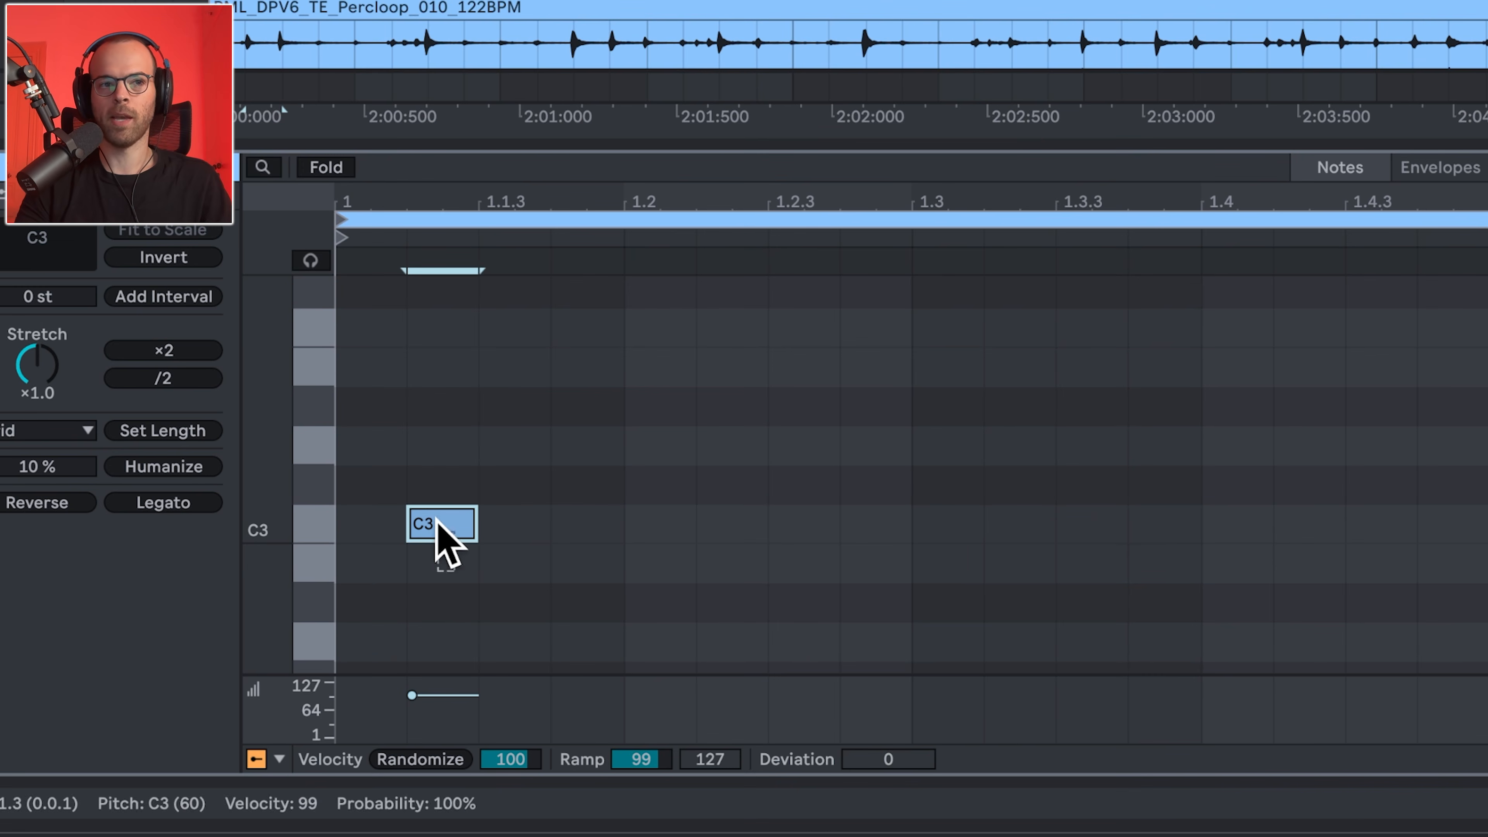
key(space)
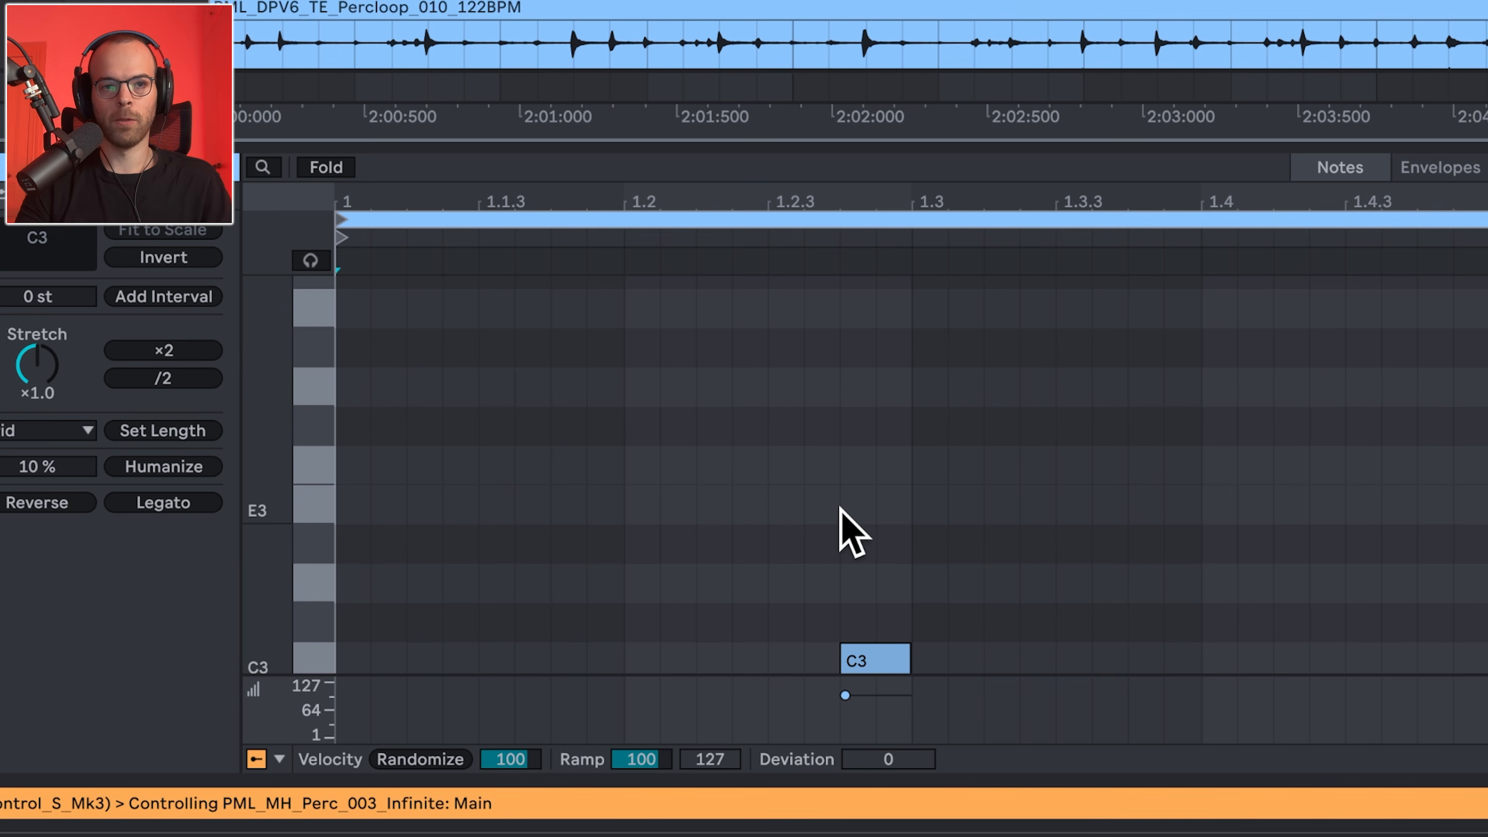
Examine the note placement in the Perc 2 and Snare 1 clips
click(851, 530)
scroll(866, 554, down, 3)
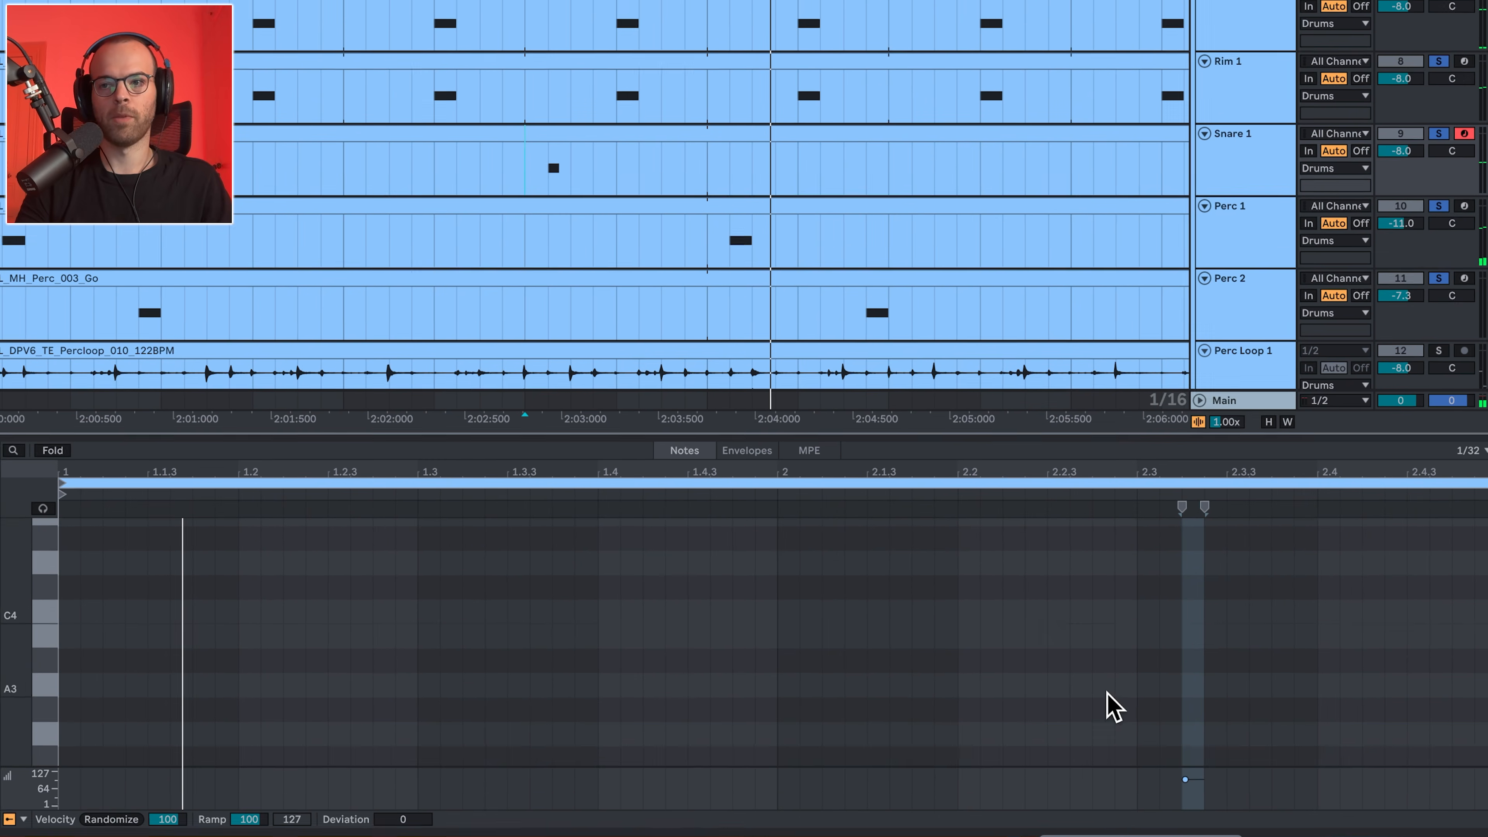
scroll(794, 680, down, 5)
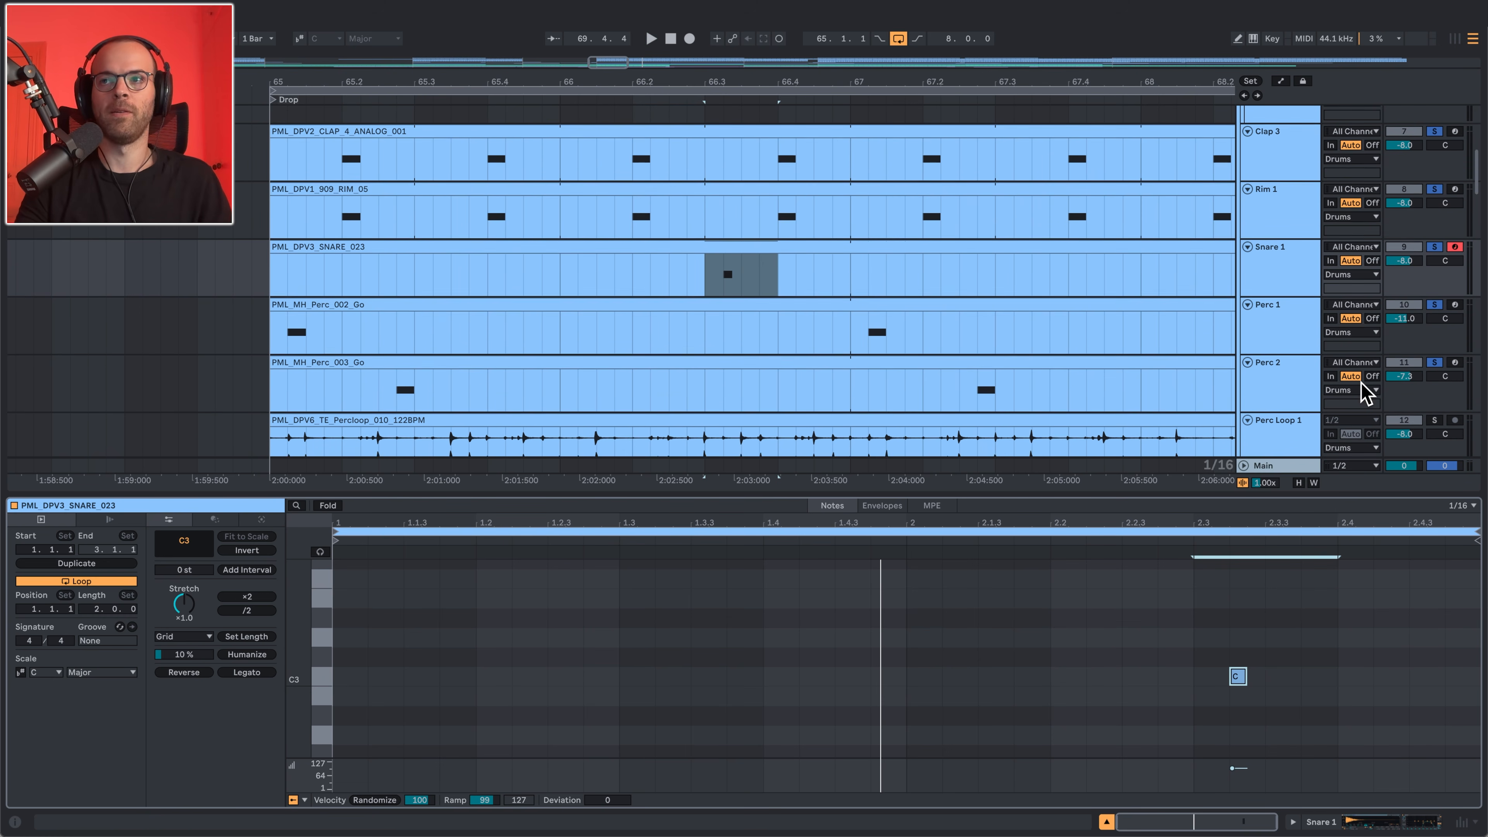
Open the Perc Loop 1 clip and compare the drums with and without the loop by switching its solo
scroll(1365, 381, down, 3)
click(408, 352)
key(space)
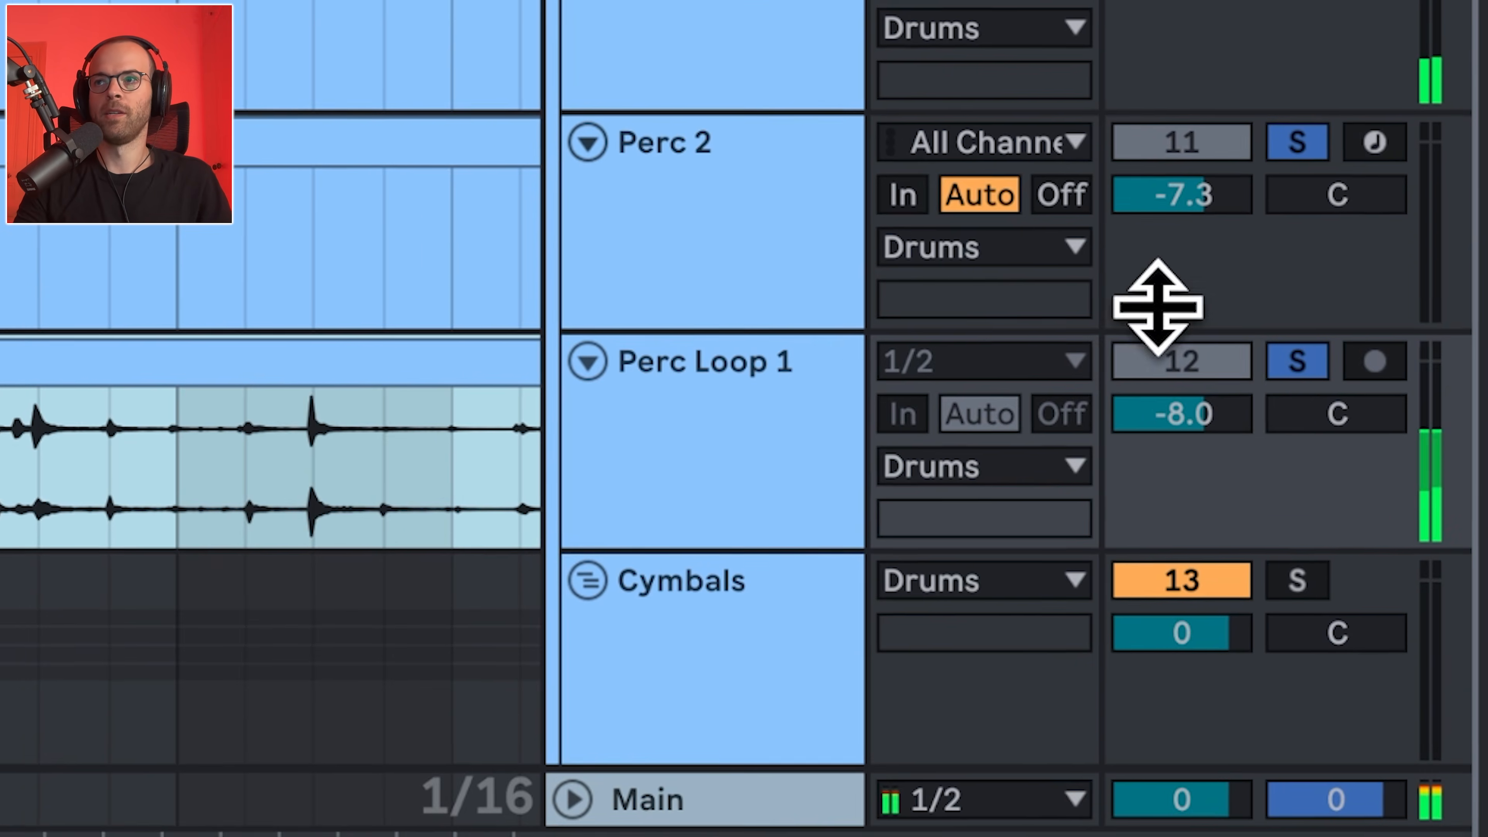
click(1429, 348)
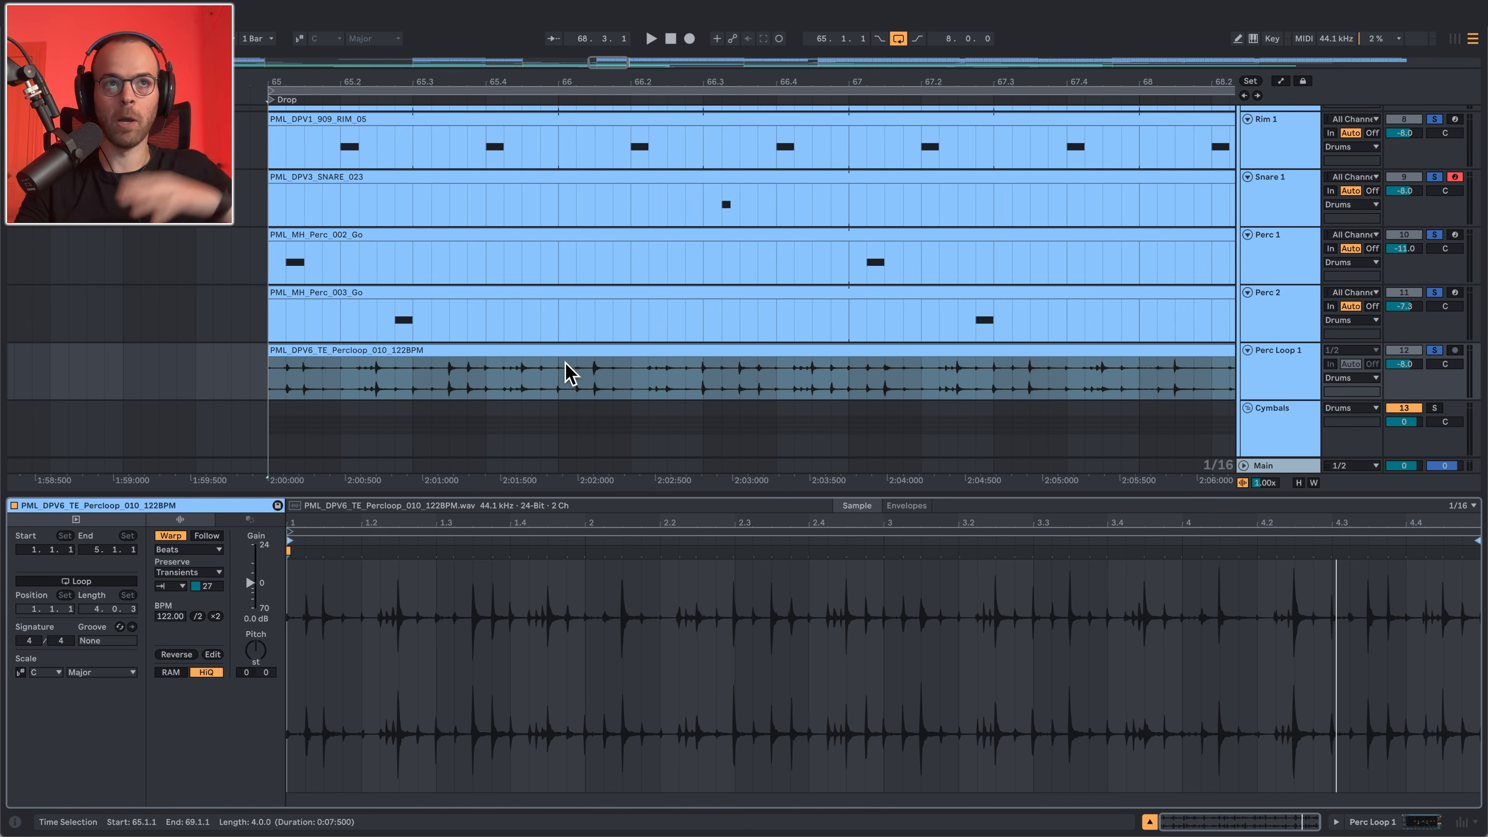
key(space)
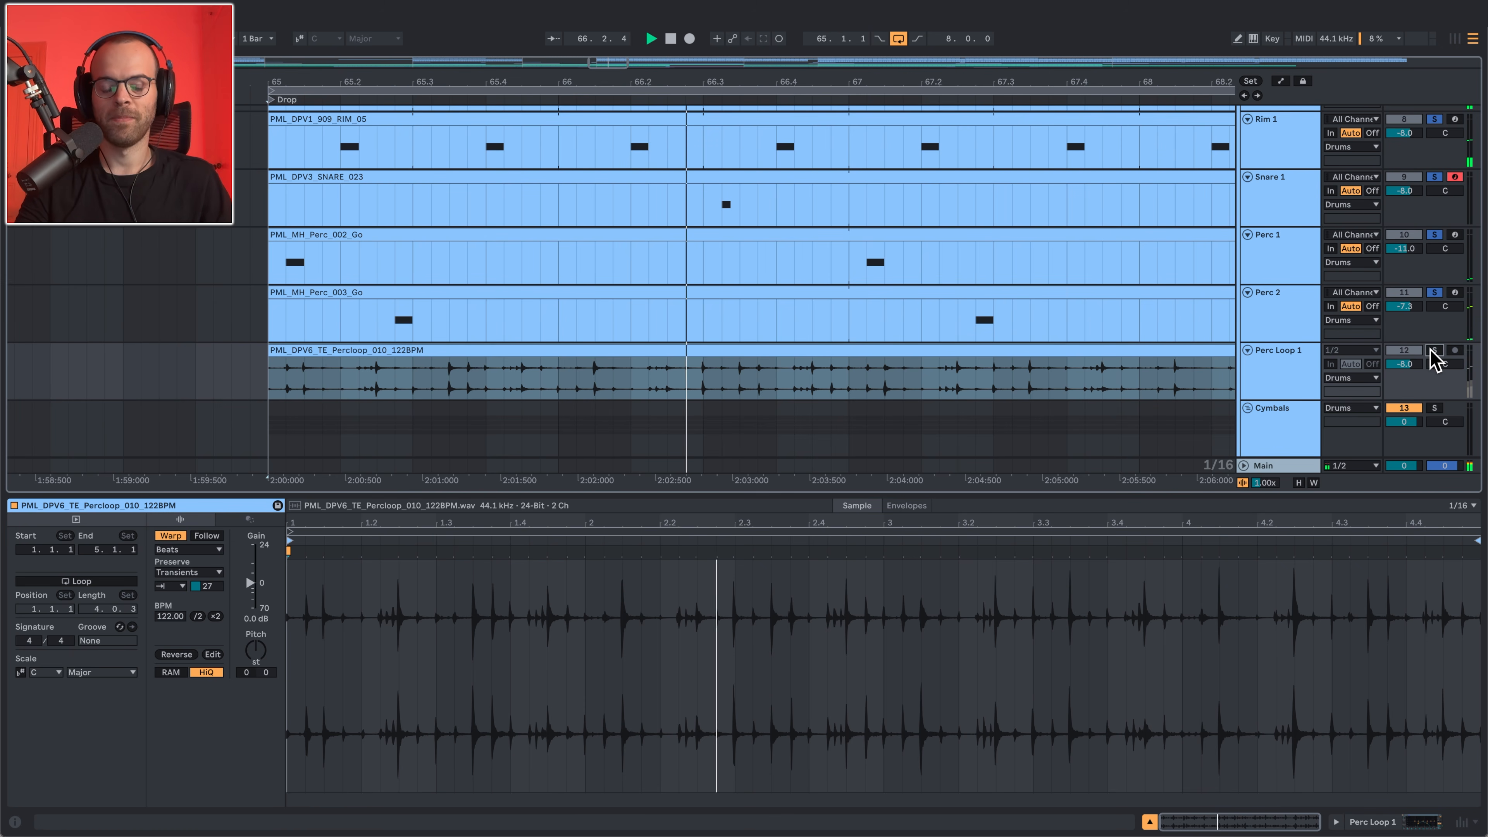
Go through the Cymbals group layers and show the Hat Closed 2 track's sampler
scroll(1359, 369, down, 3)
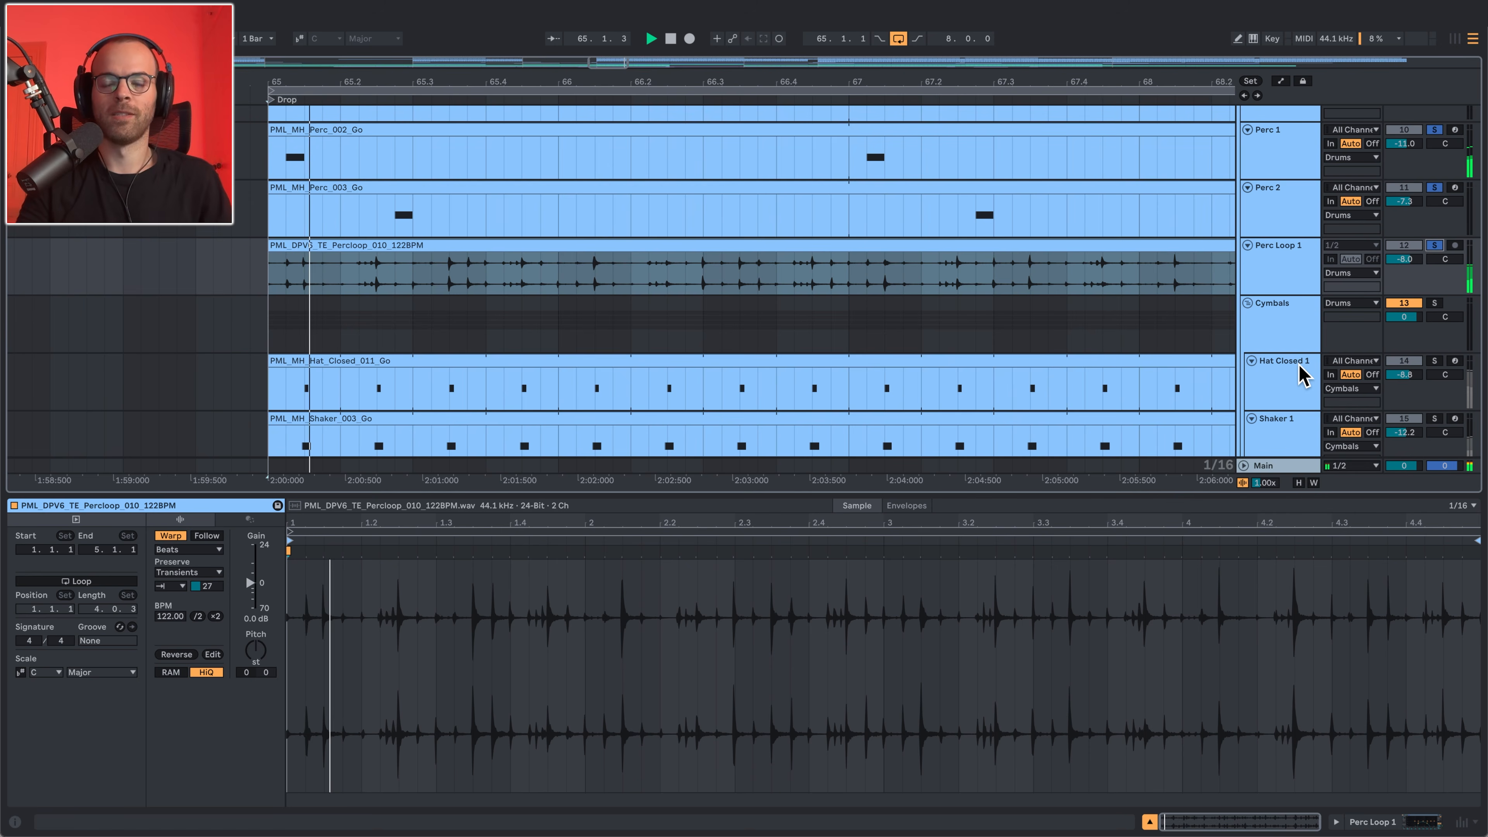
scroll(1265, 352, down, 2)
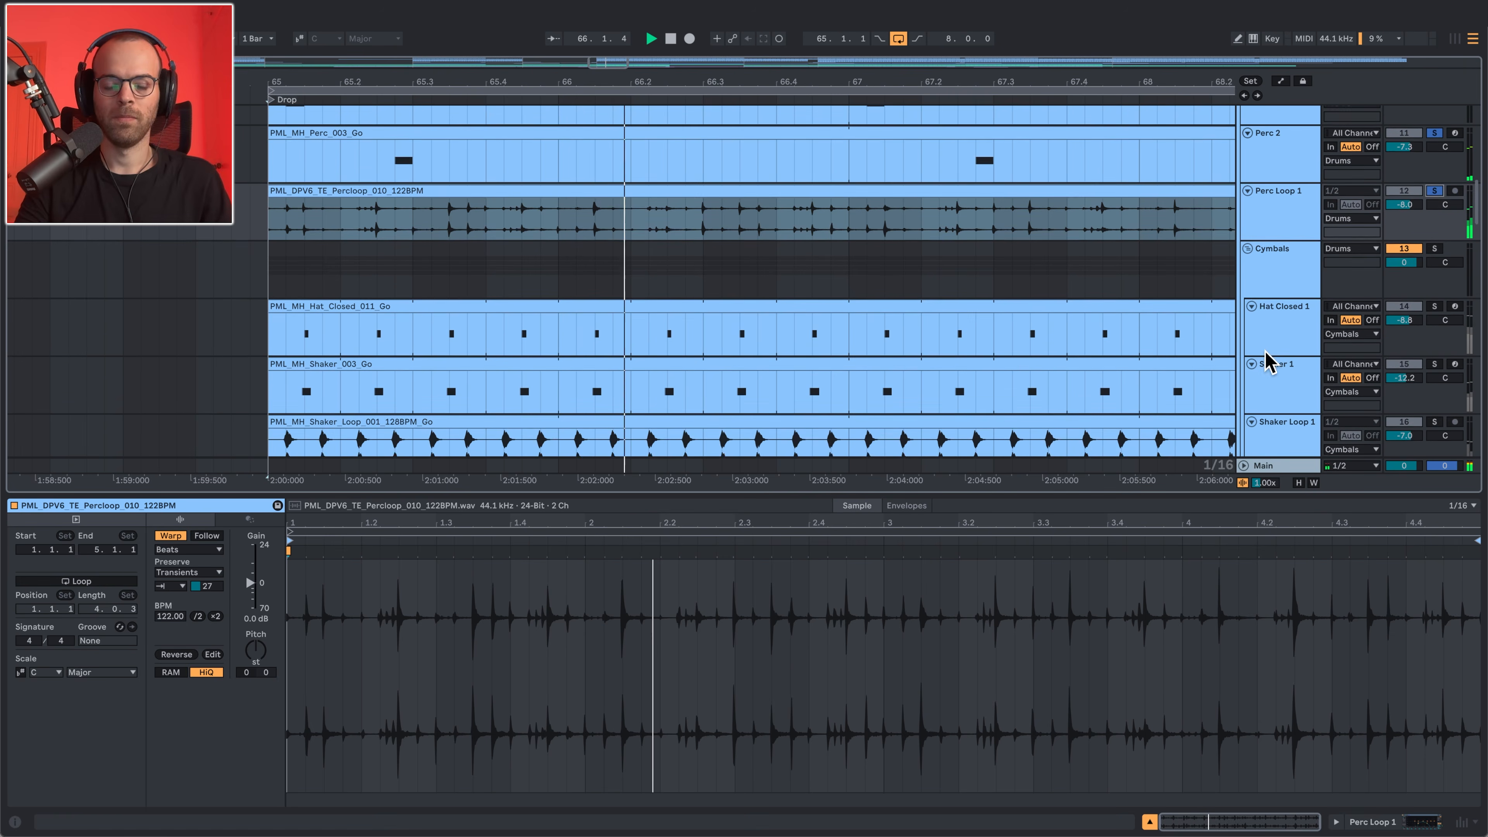
scroll(1288, 308, down, 3)
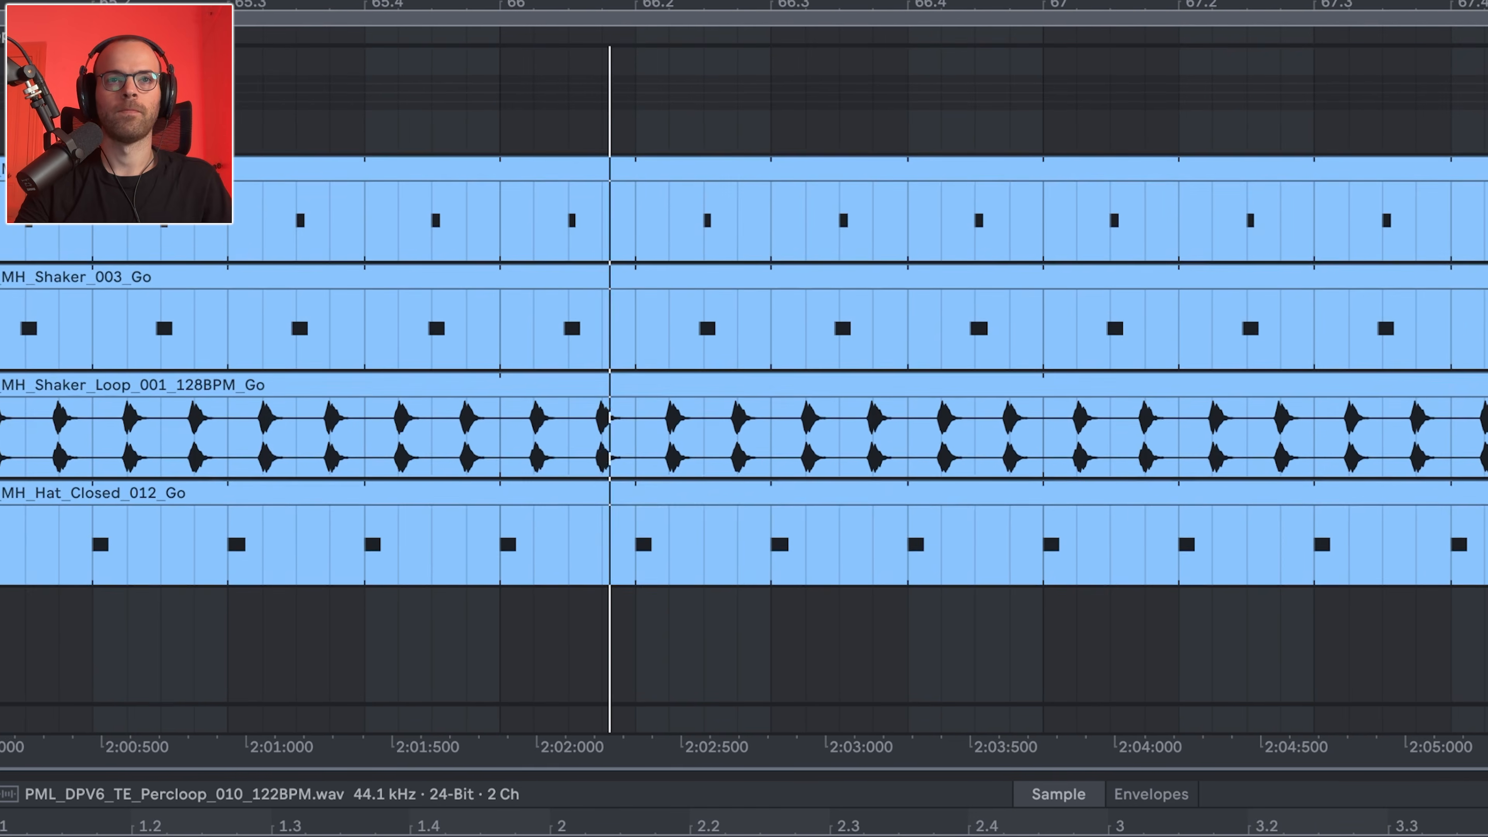
scroll(744, 375, up, 2)
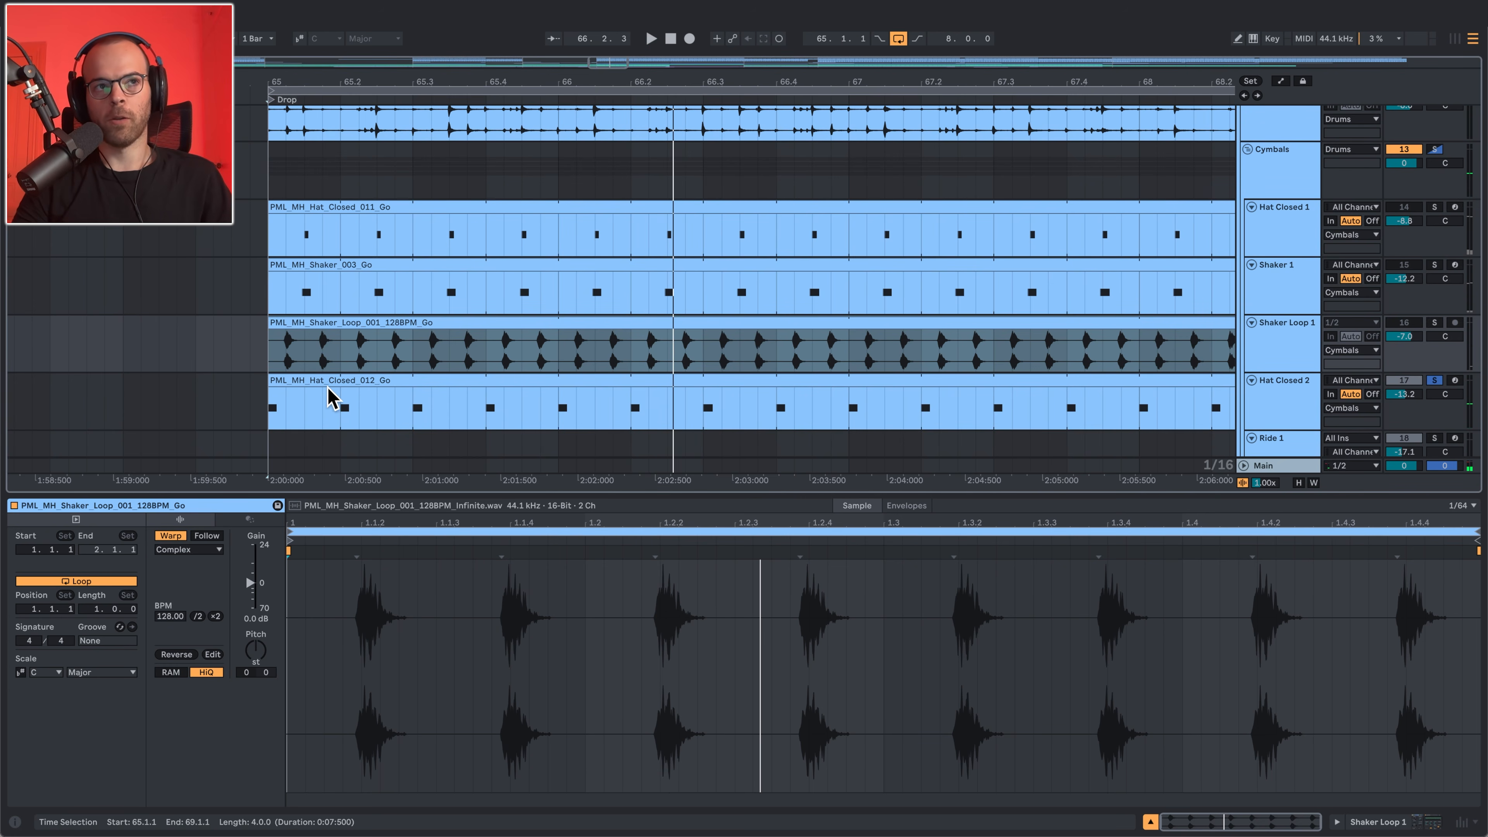
click(329, 399)
click(1248, 391)
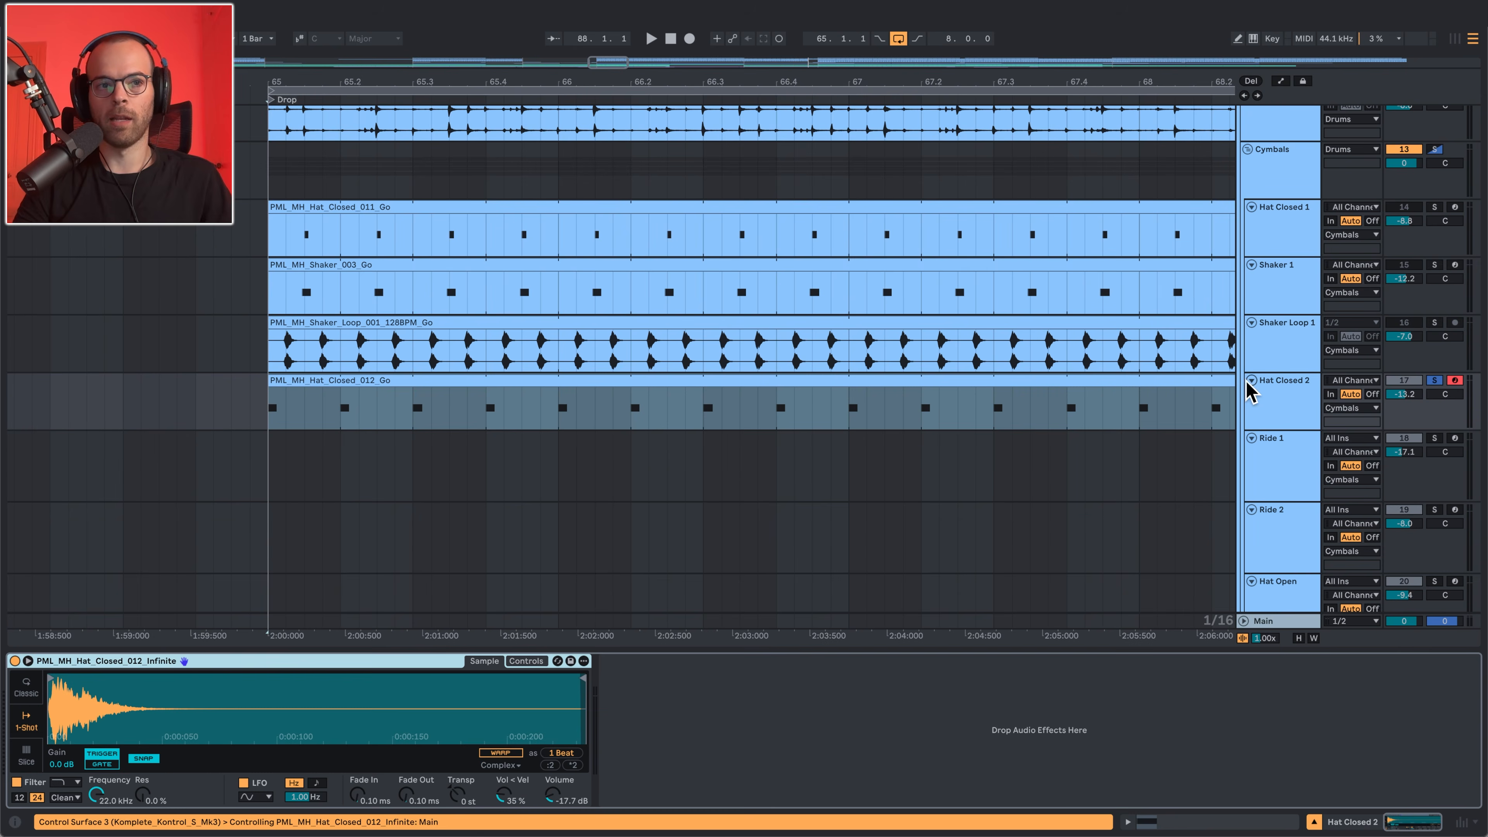
Audition the Hat Closed 2 track together with the soloed percussion loop and cymbal layers in the drop
key(space)
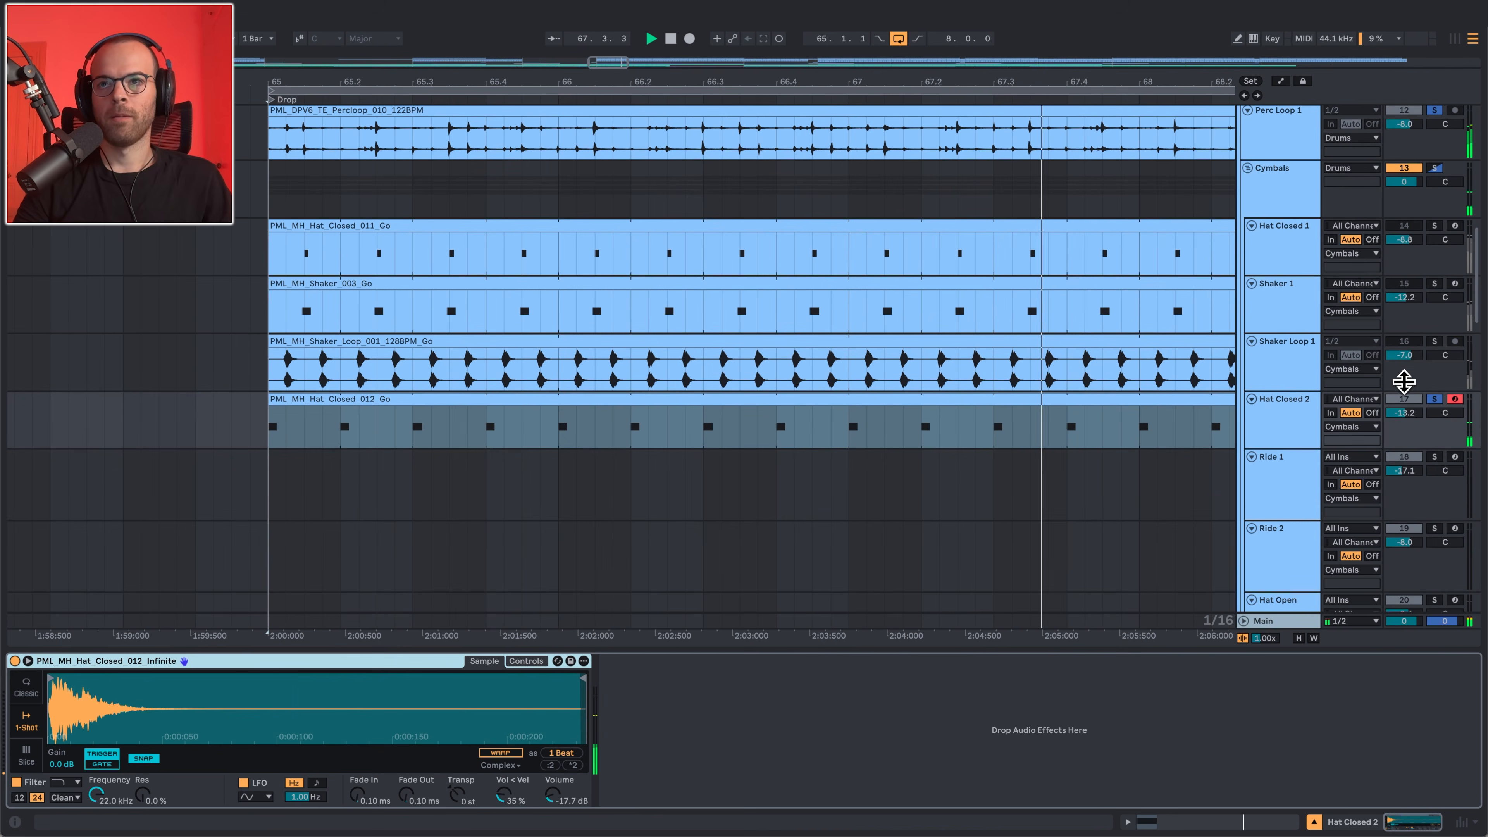
scroll(1414, 376, up, 2)
key(space)
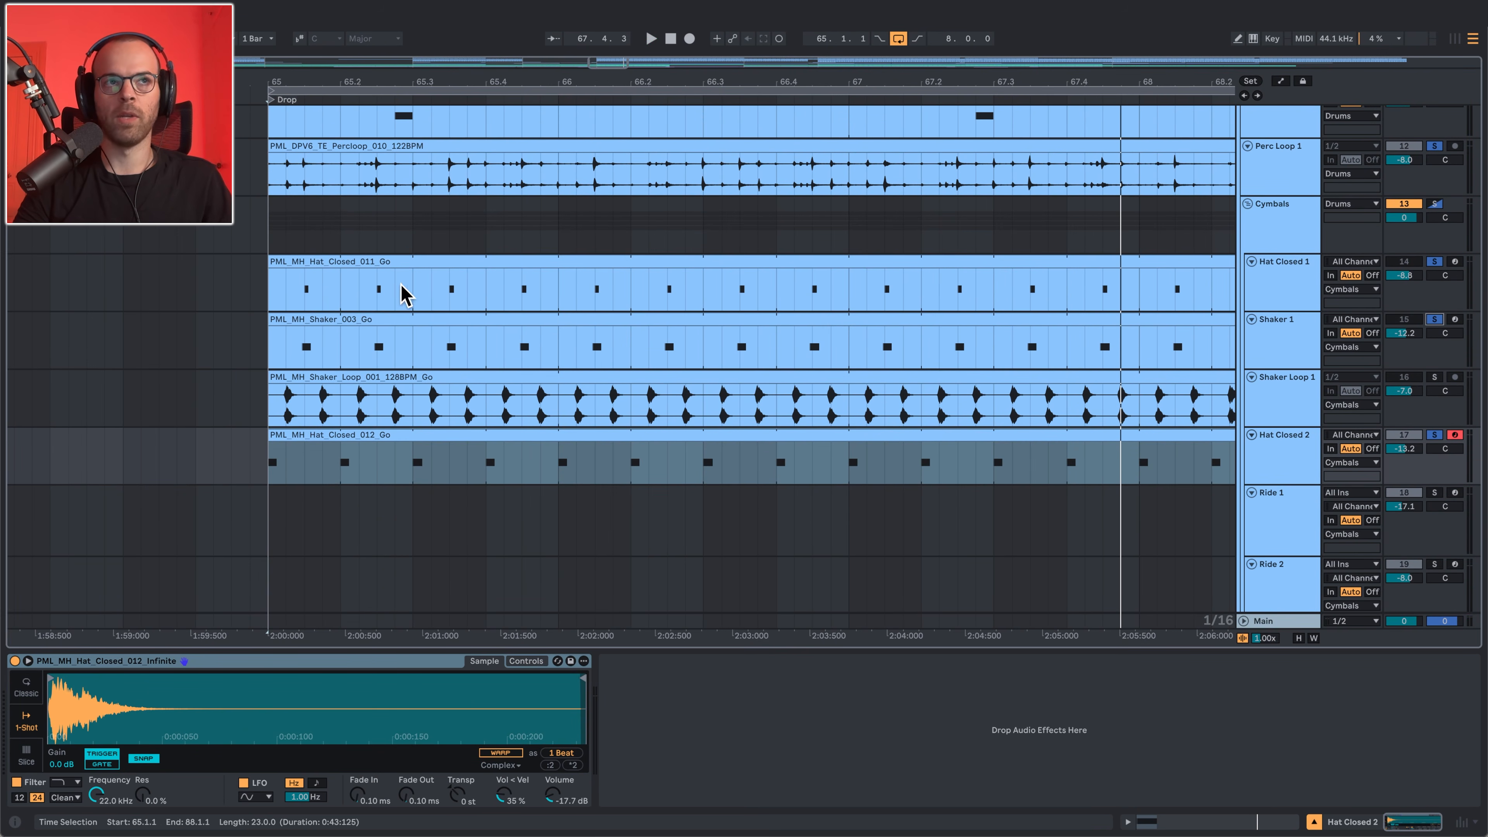
key(space)
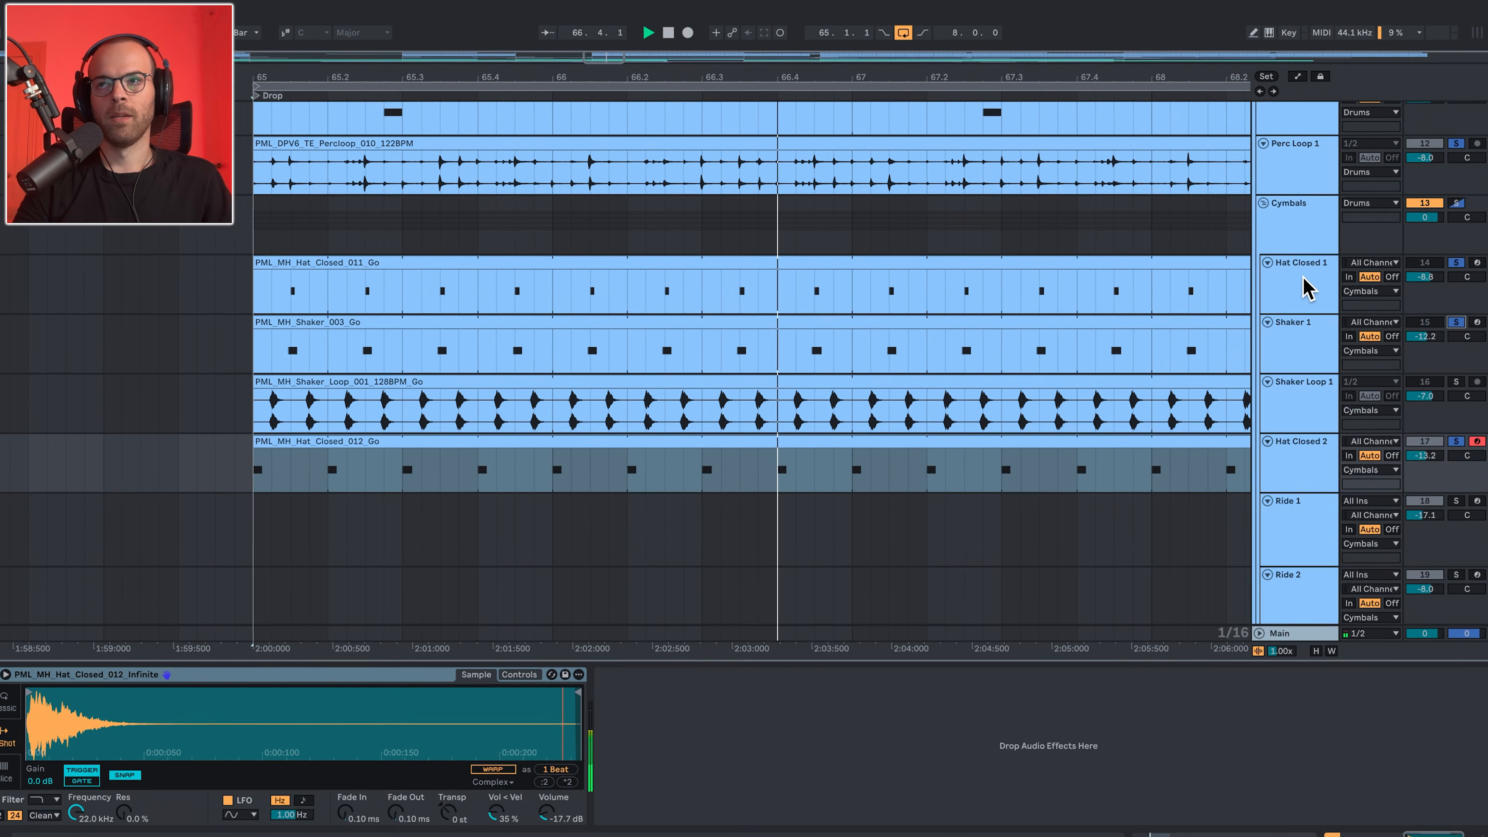
key(space)
Show the samplers of the Hat Closed 1 and Shaker 1 tracks while the drop plays
click(1288, 287)
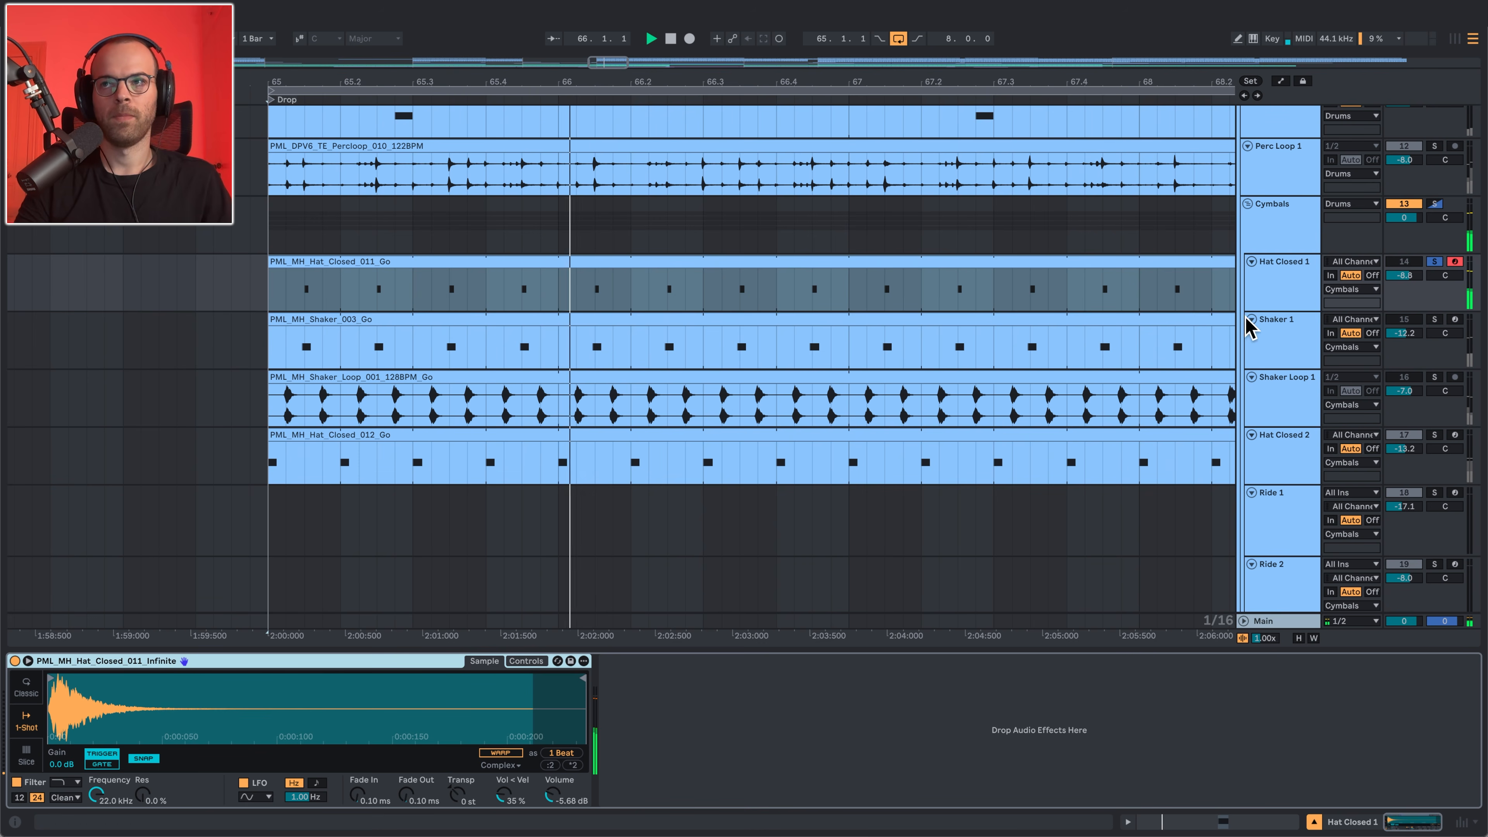
click(1289, 331)
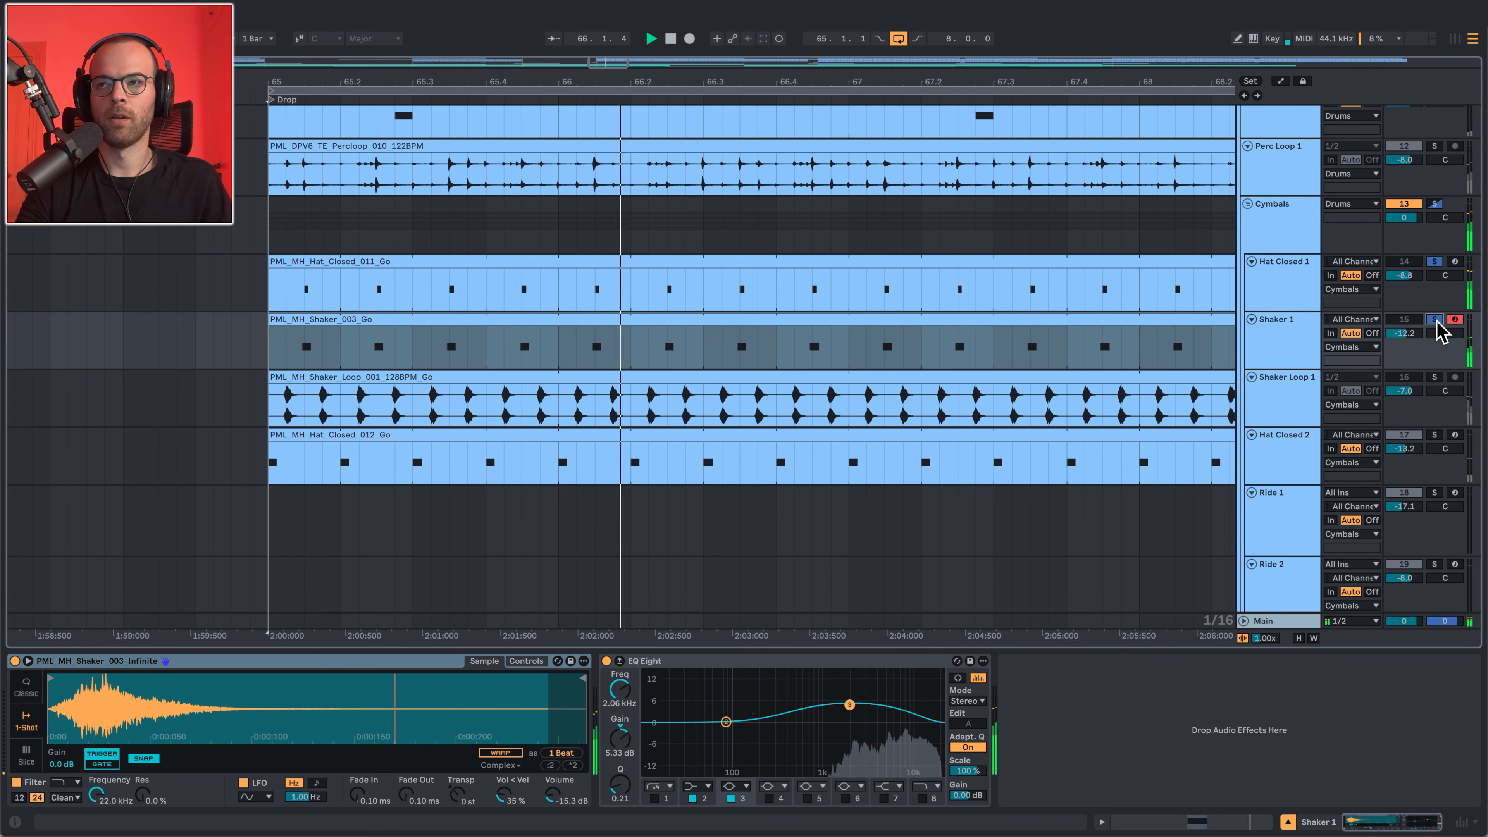
Examine the Cymbals group's filter and EQ, and audition the full drums with the rides in the second drop
scroll(1347, 332, up, 2)
click(1277, 287)
scroll(1283, 309, up, 10)
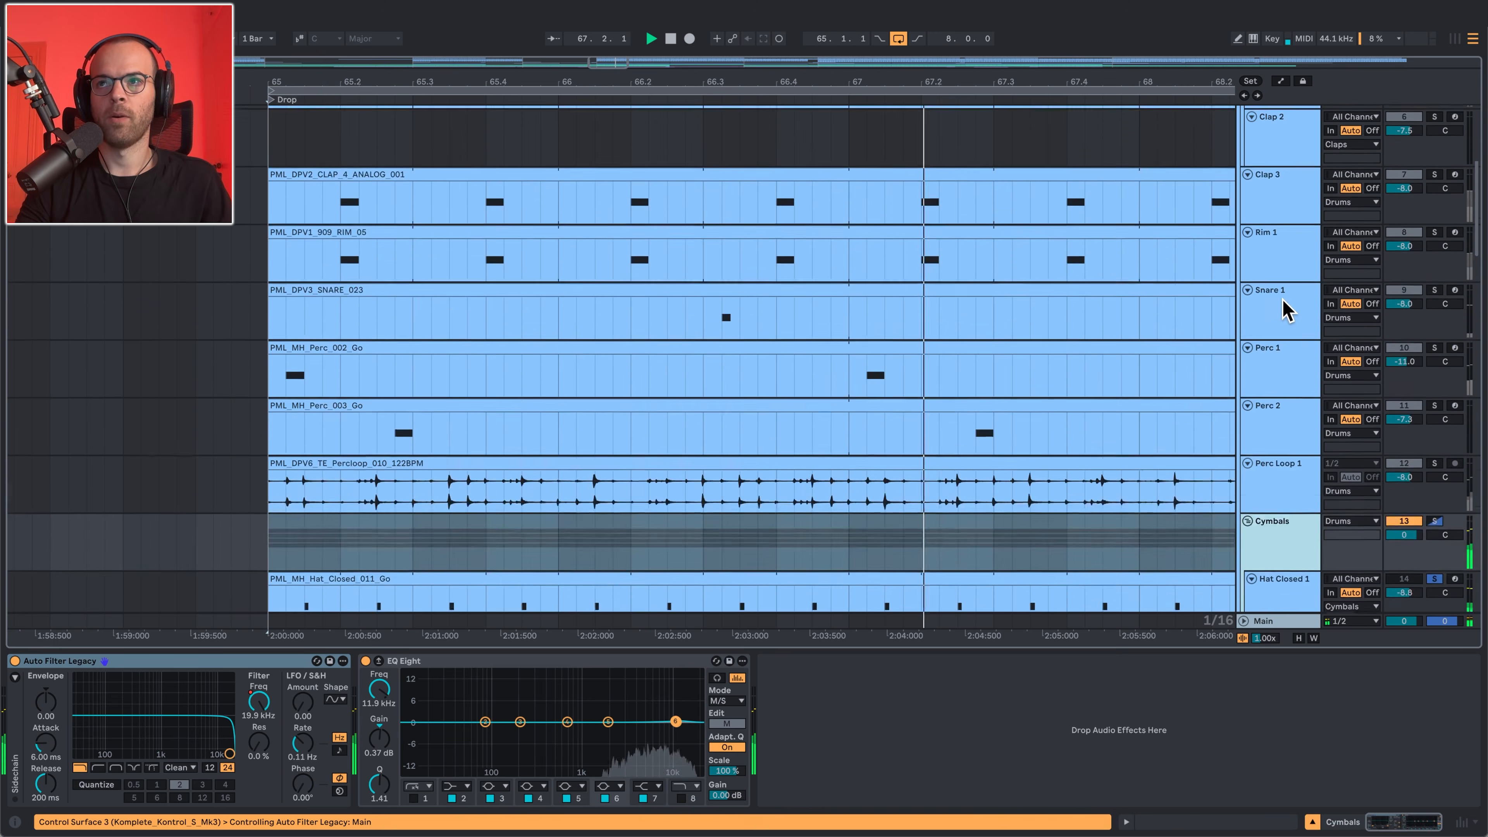
scroll(1283, 309, up, 2)
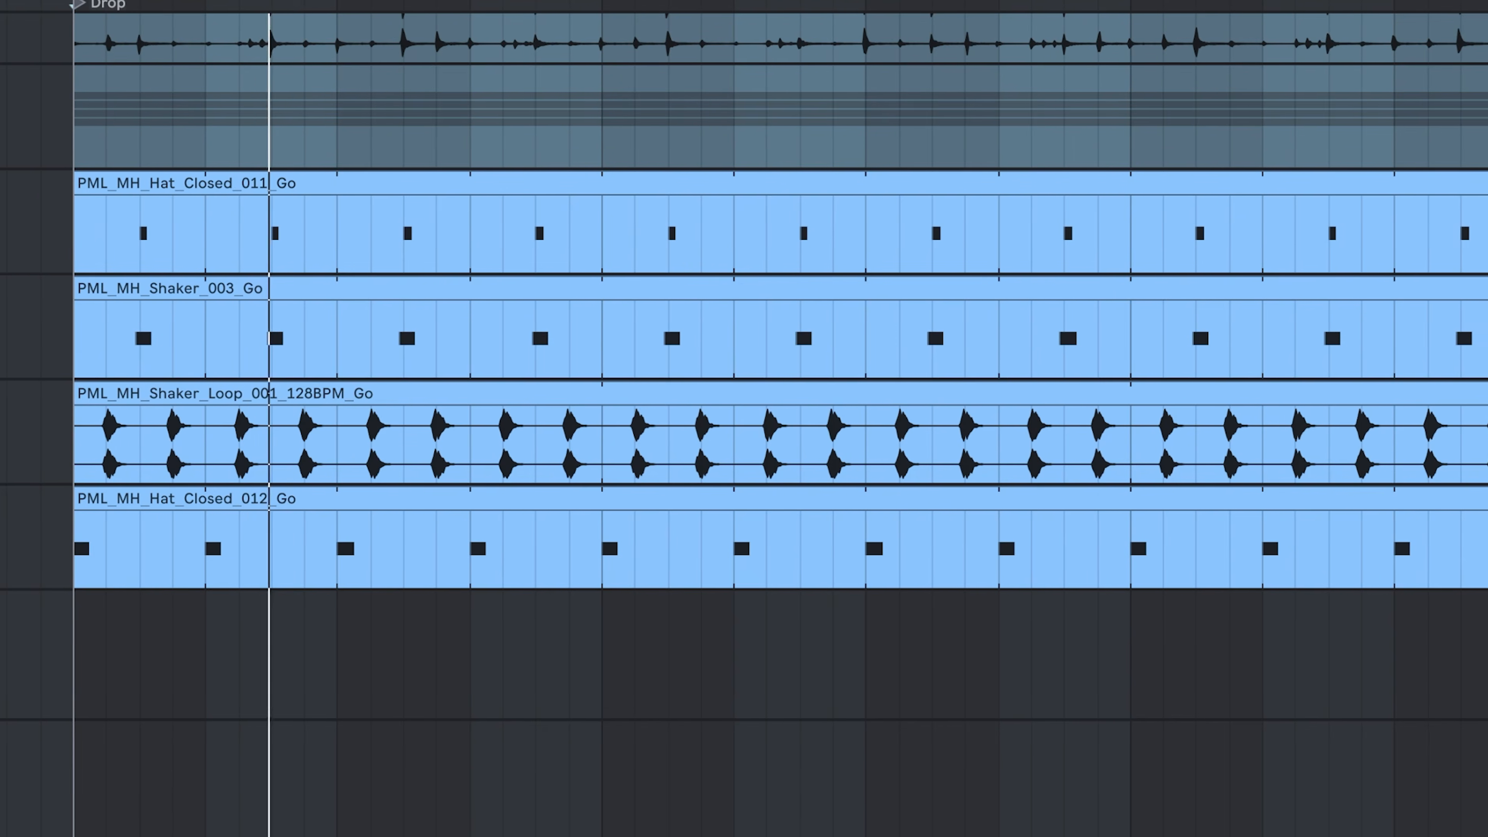
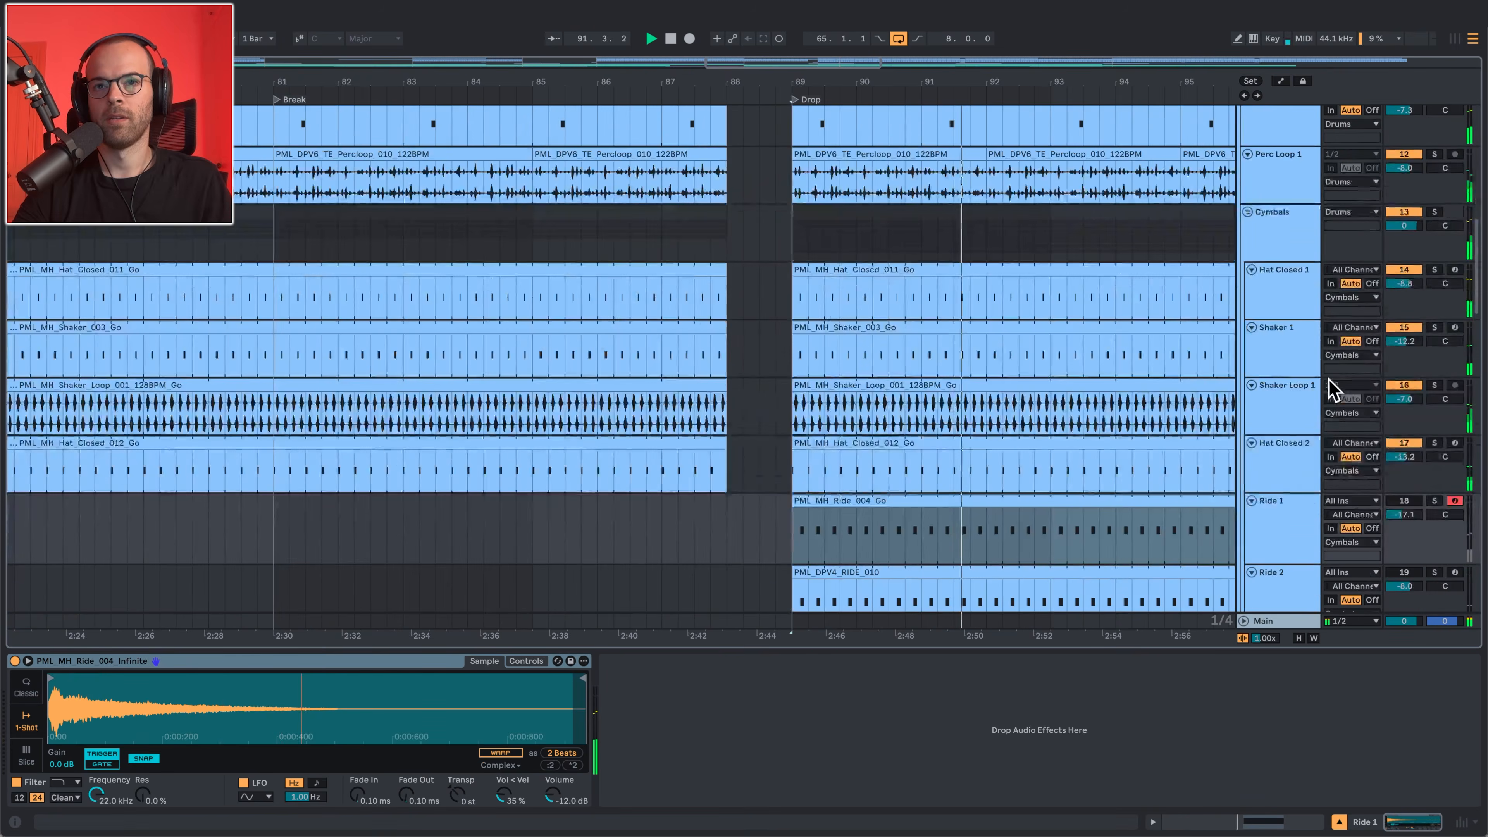
scroll(1320, 386, up, 1)
key(space)
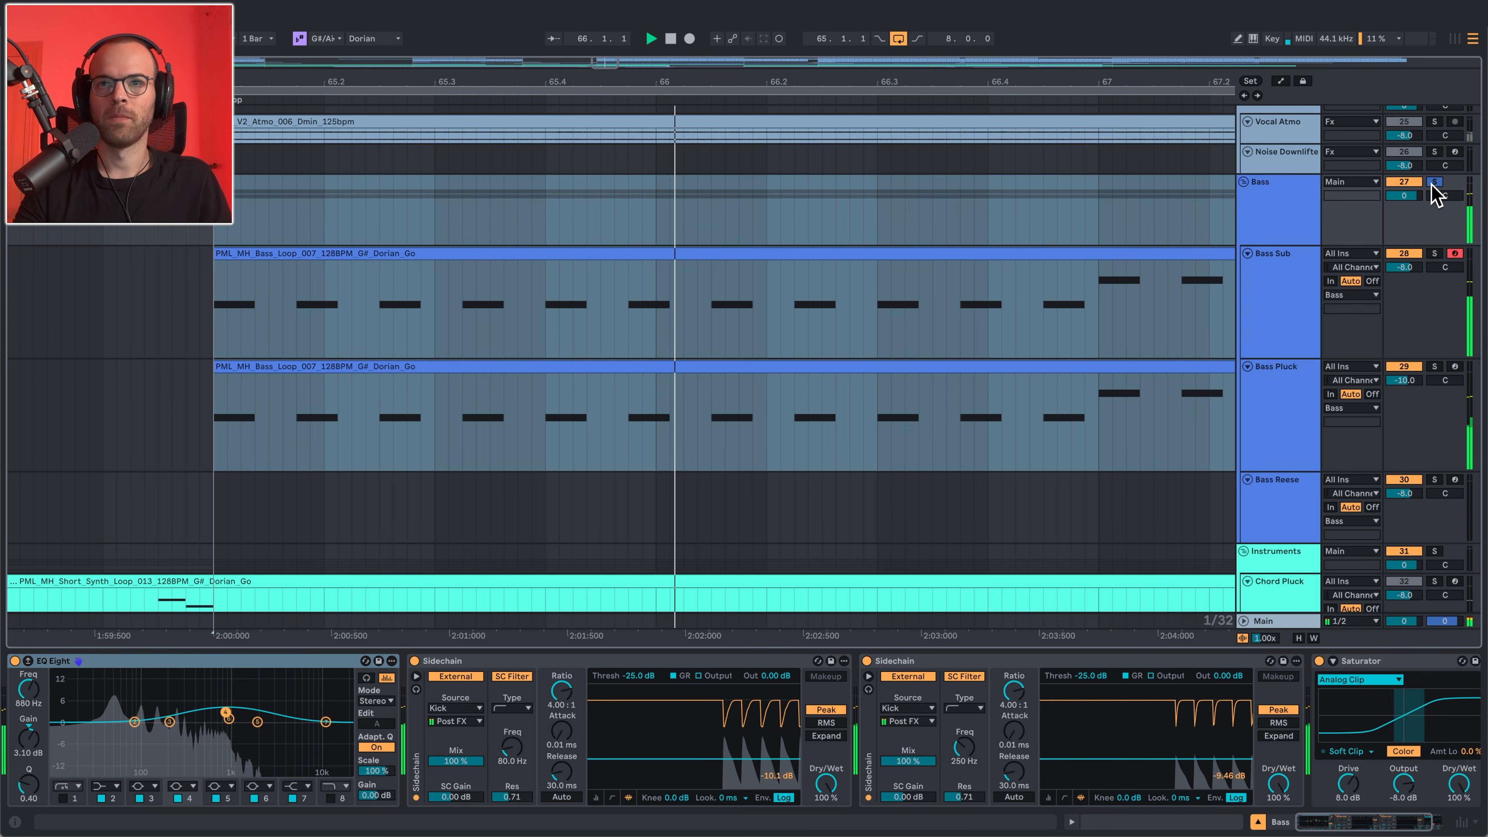
Compare the Bass Sub patch in Serum 2 with oscillators A and B switched off and on individually
drag(998, 85, 283, 37)
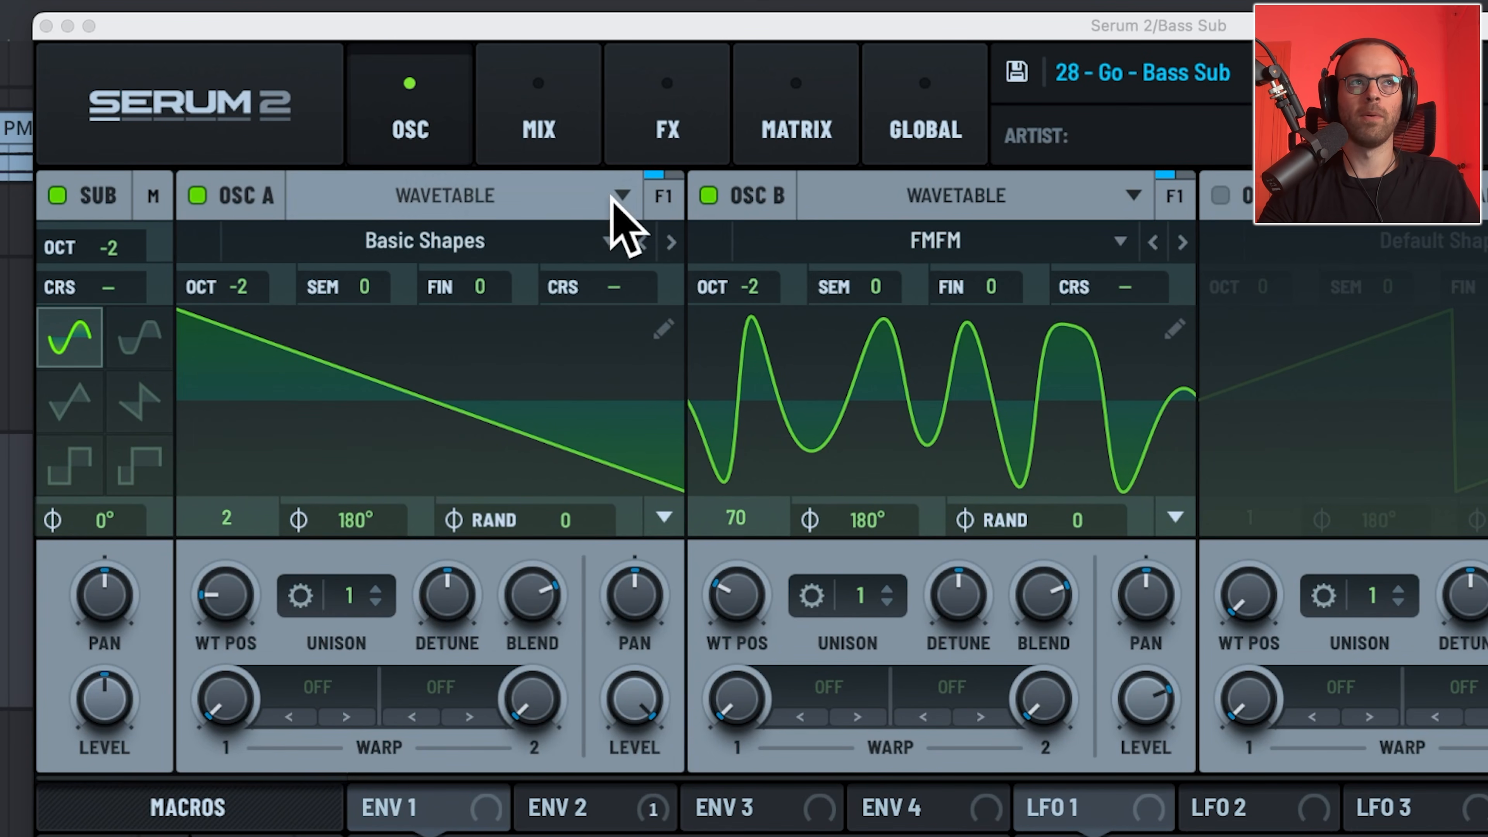
click(708, 195)
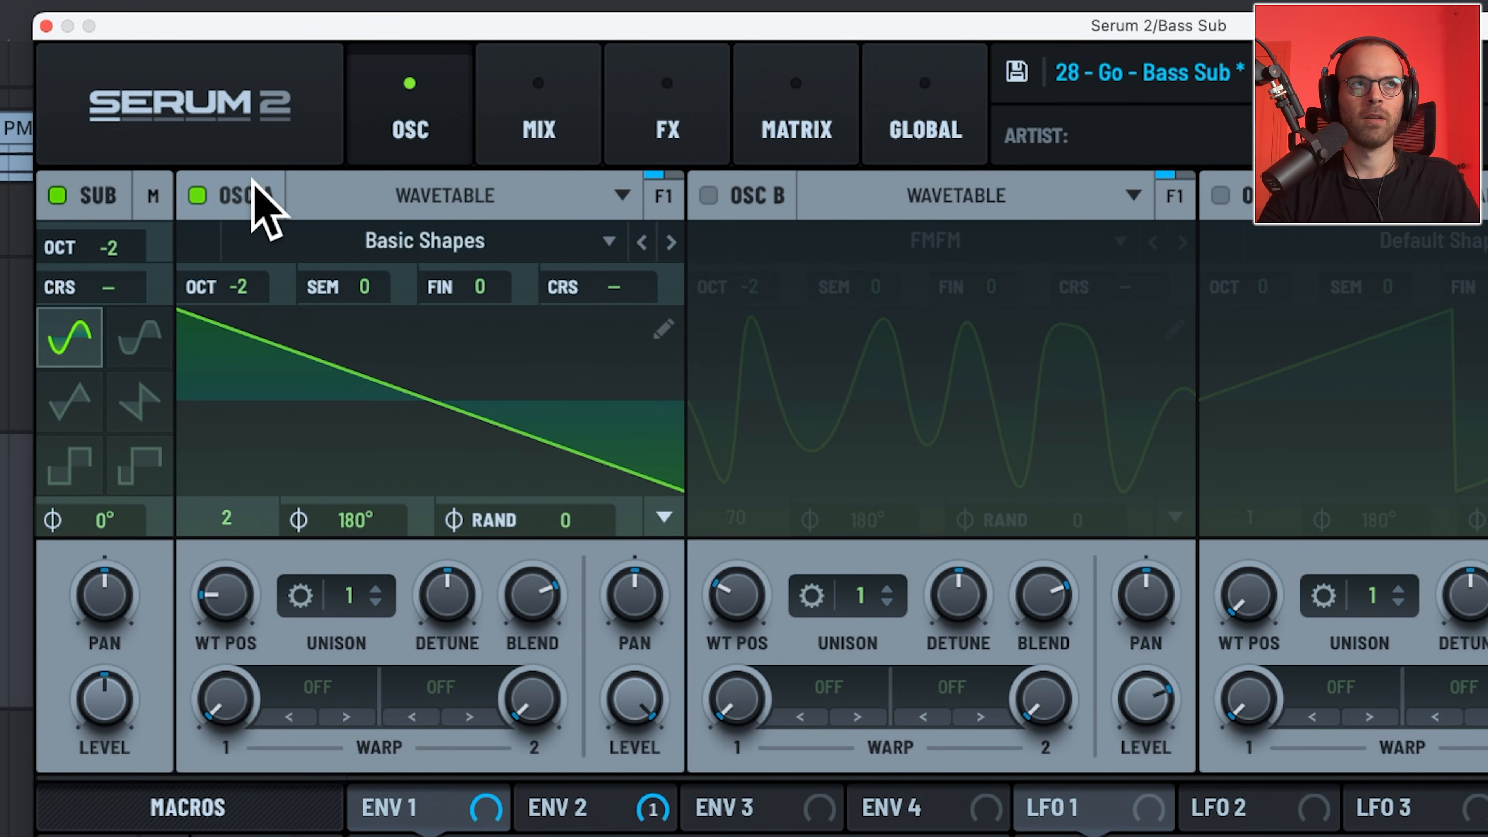
click(199, 193)
click(197, 194)
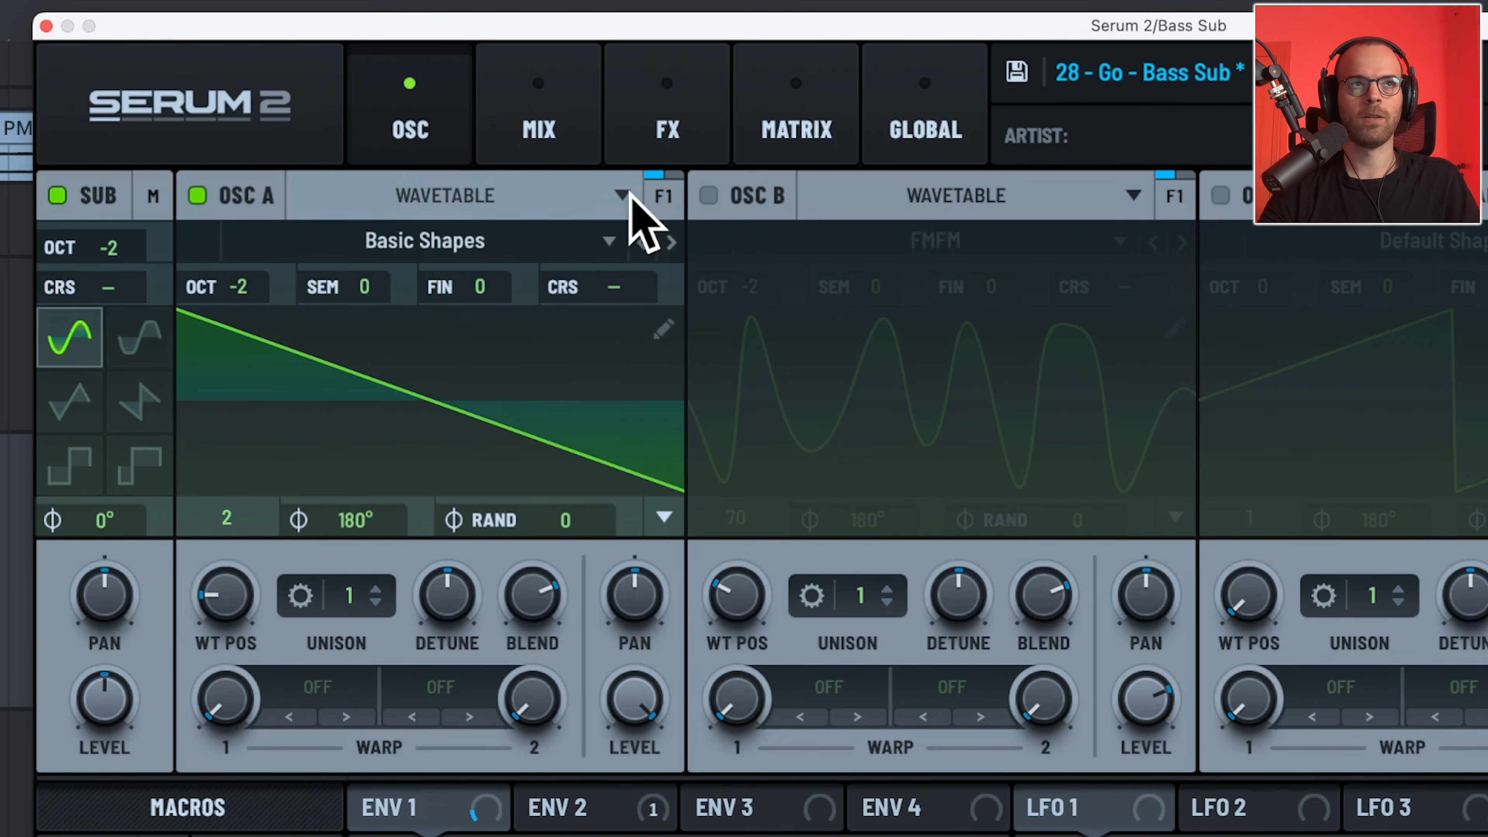
click(709, 196)
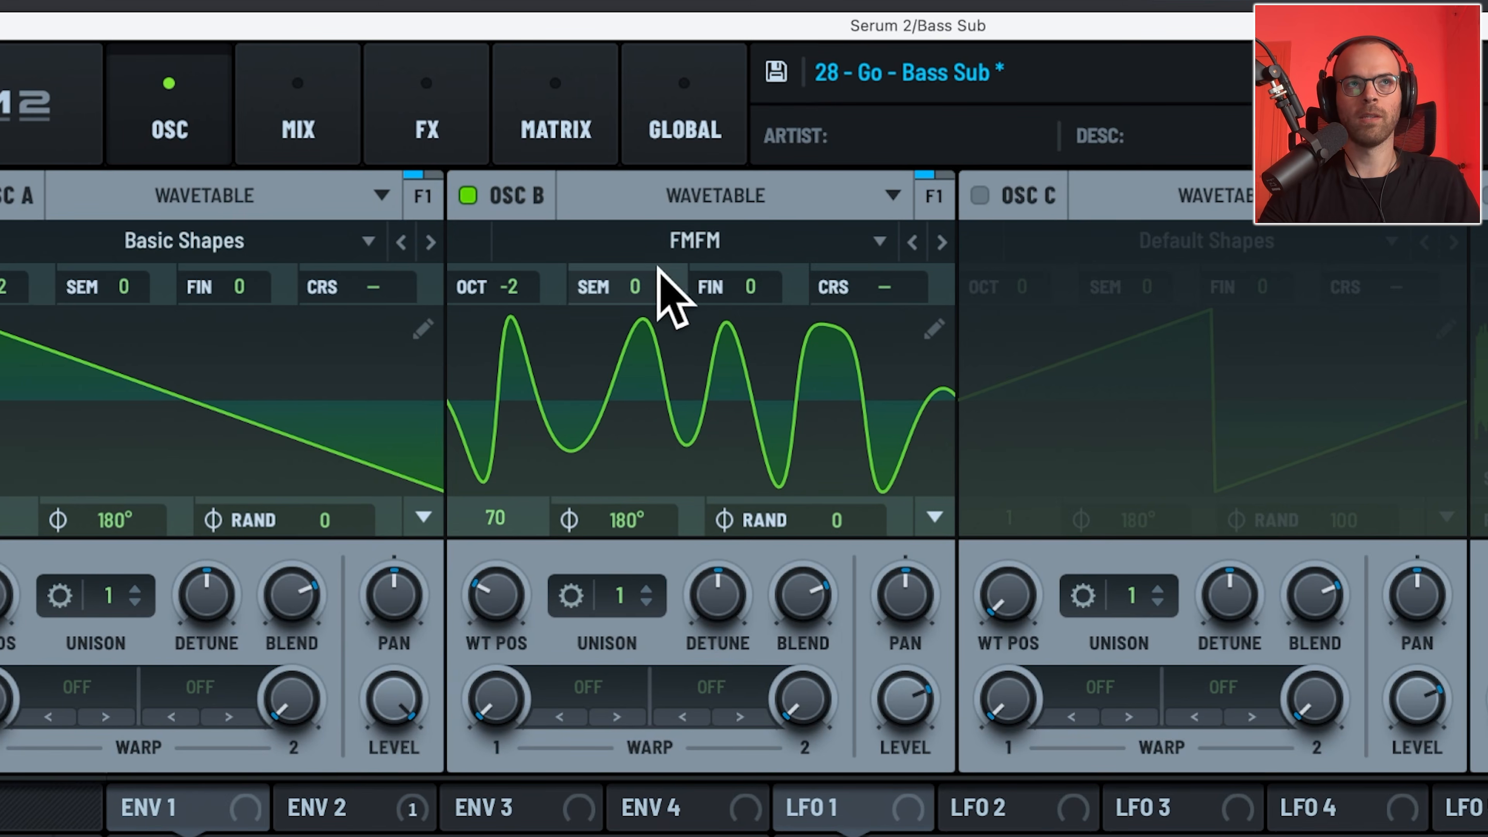
click(468, 195)
click(468, 195)
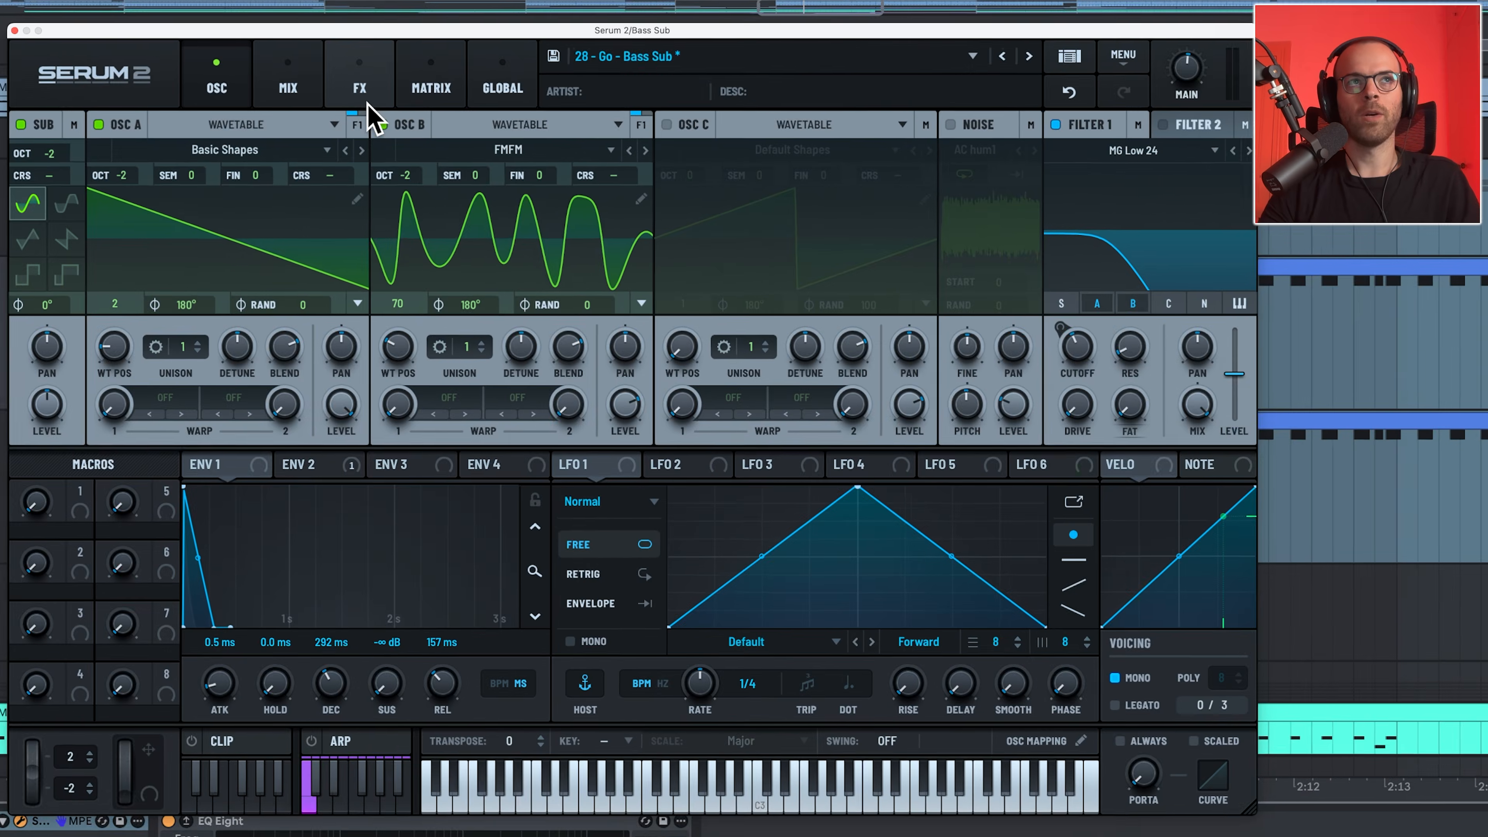
click(435, 126)
click(203, 124)
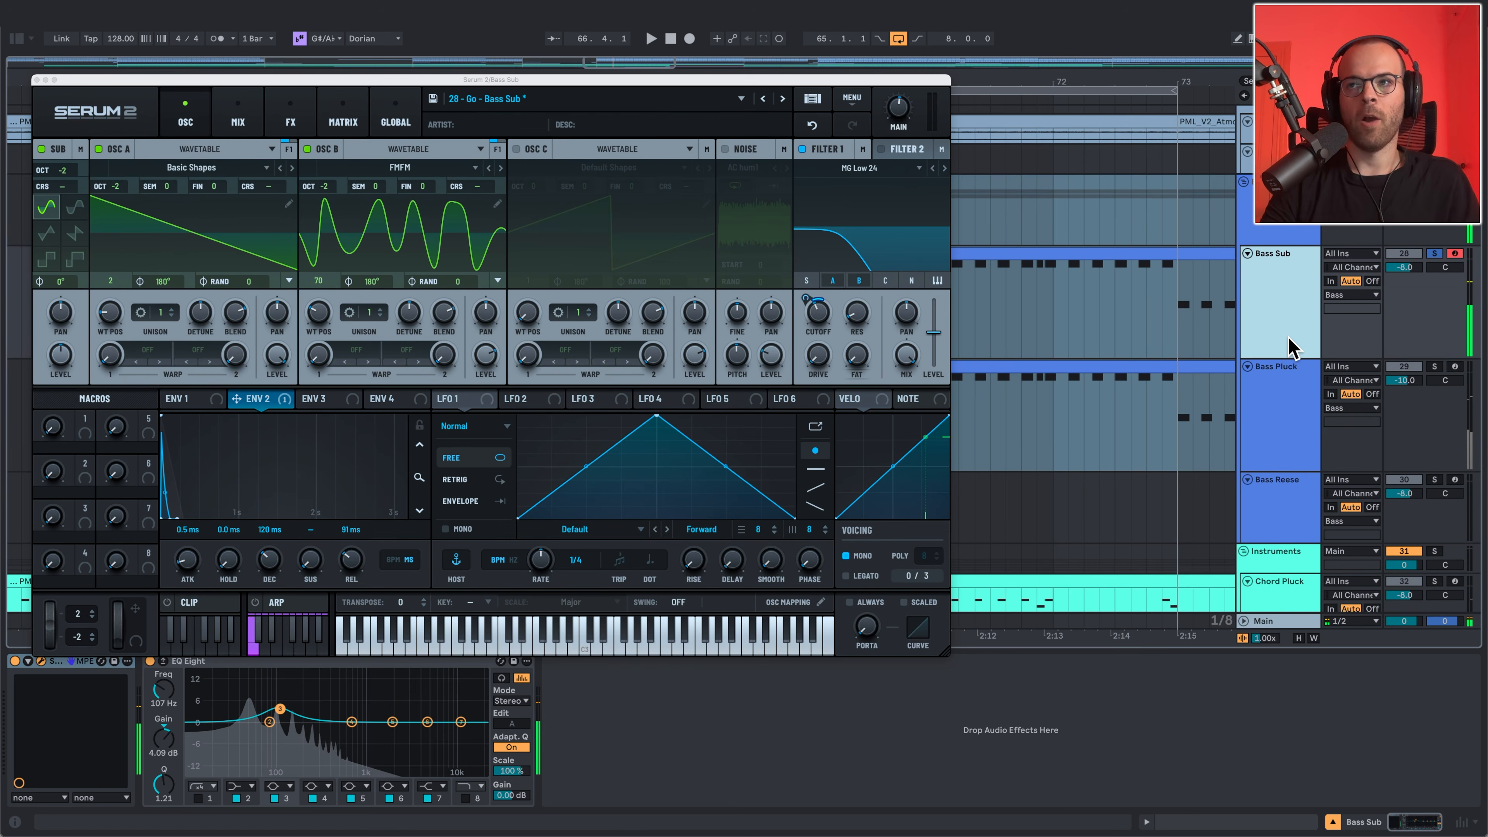
Examine the Bass Pluck track's EQ curve and its Serum 2 patch
click(1303, 387)
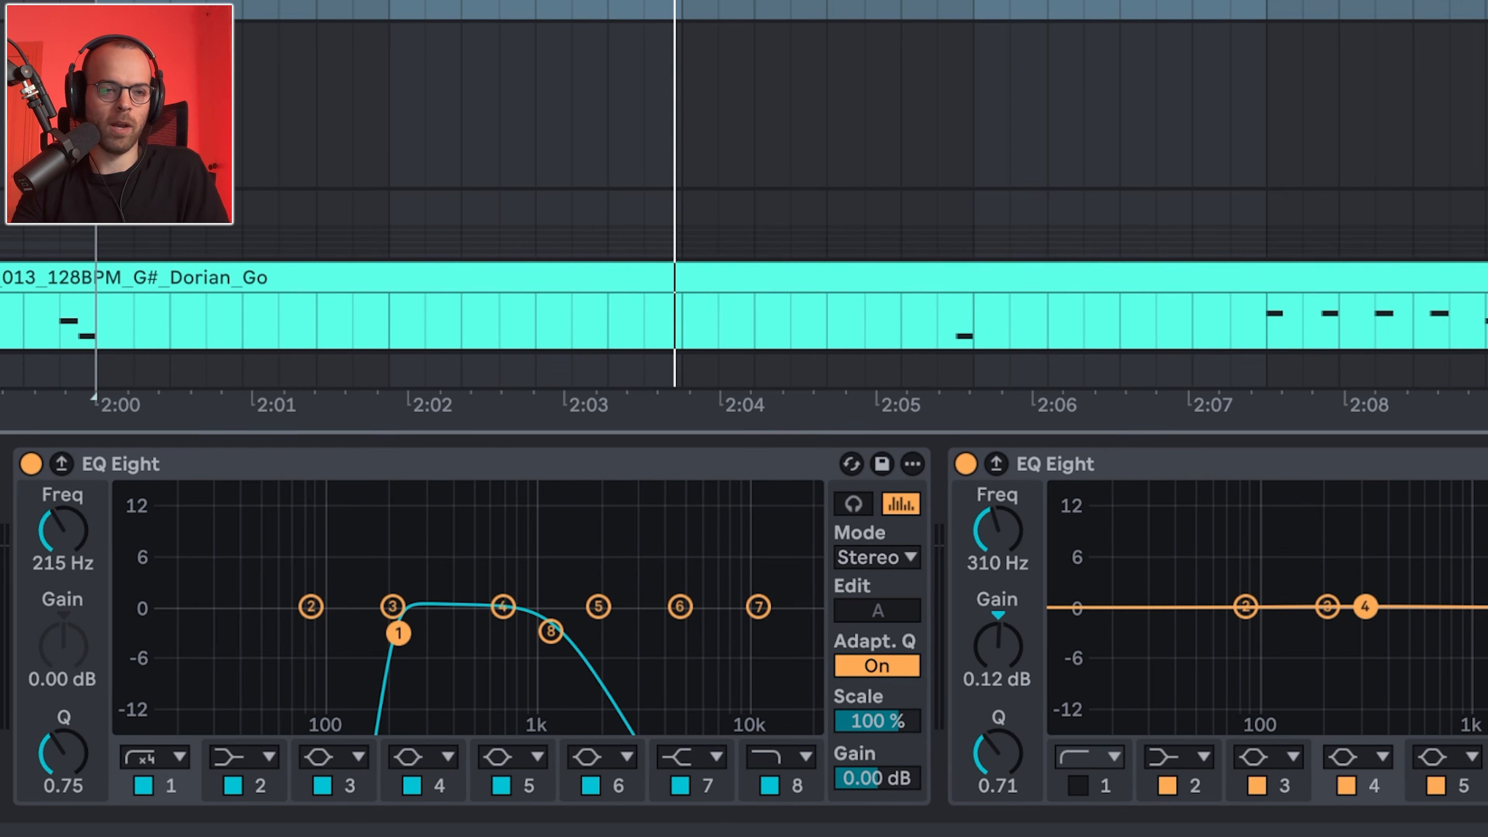
click(366, 615)
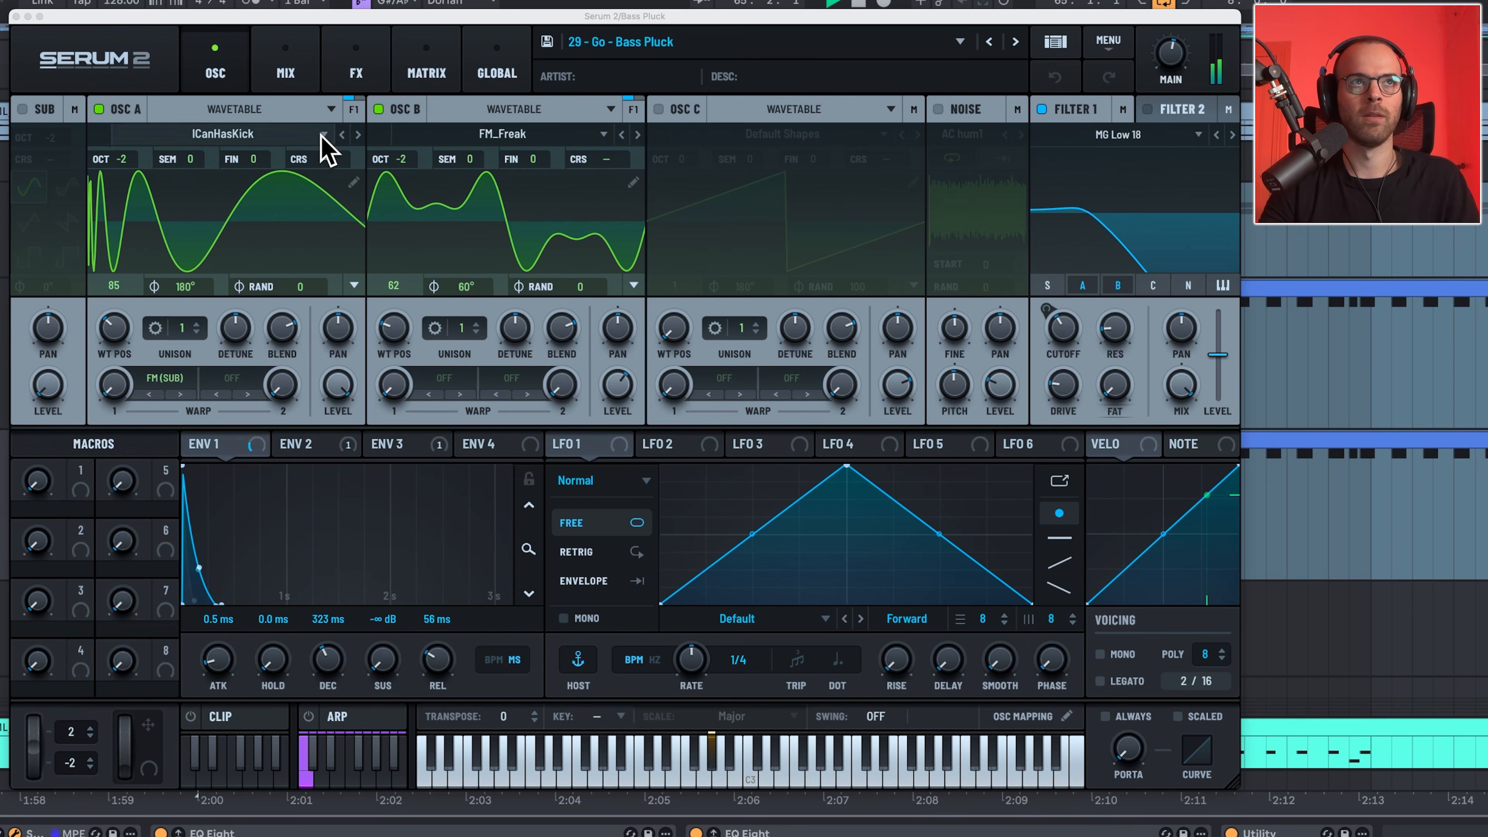
click(346, 71)
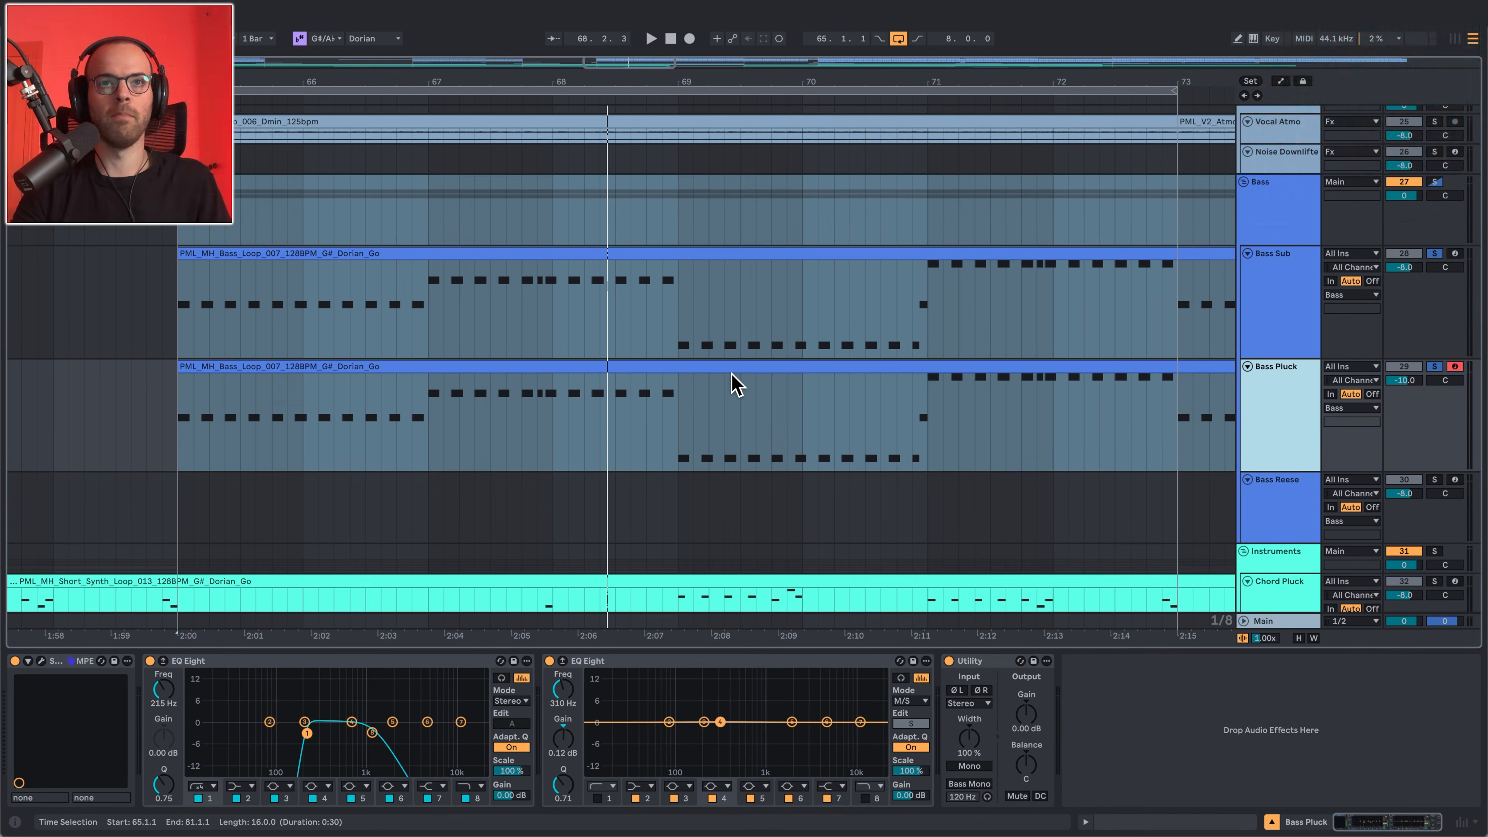
Open the Bass Pluck clip's notes, play the bassline, and pick out the short B2 passing note before bar 4
click(730, 382)
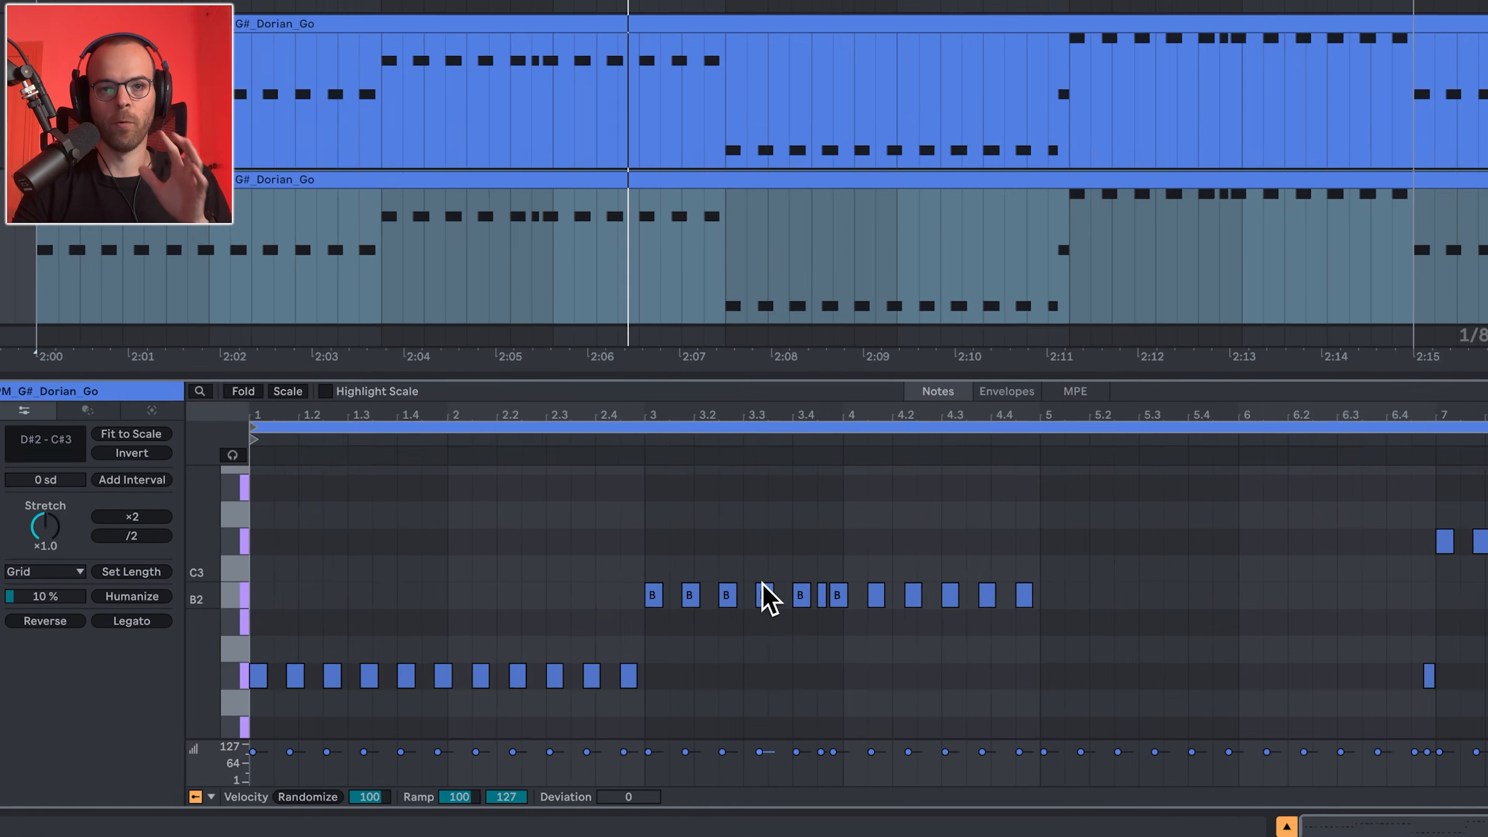
scroll(559, 657, down, 3)
key(space)
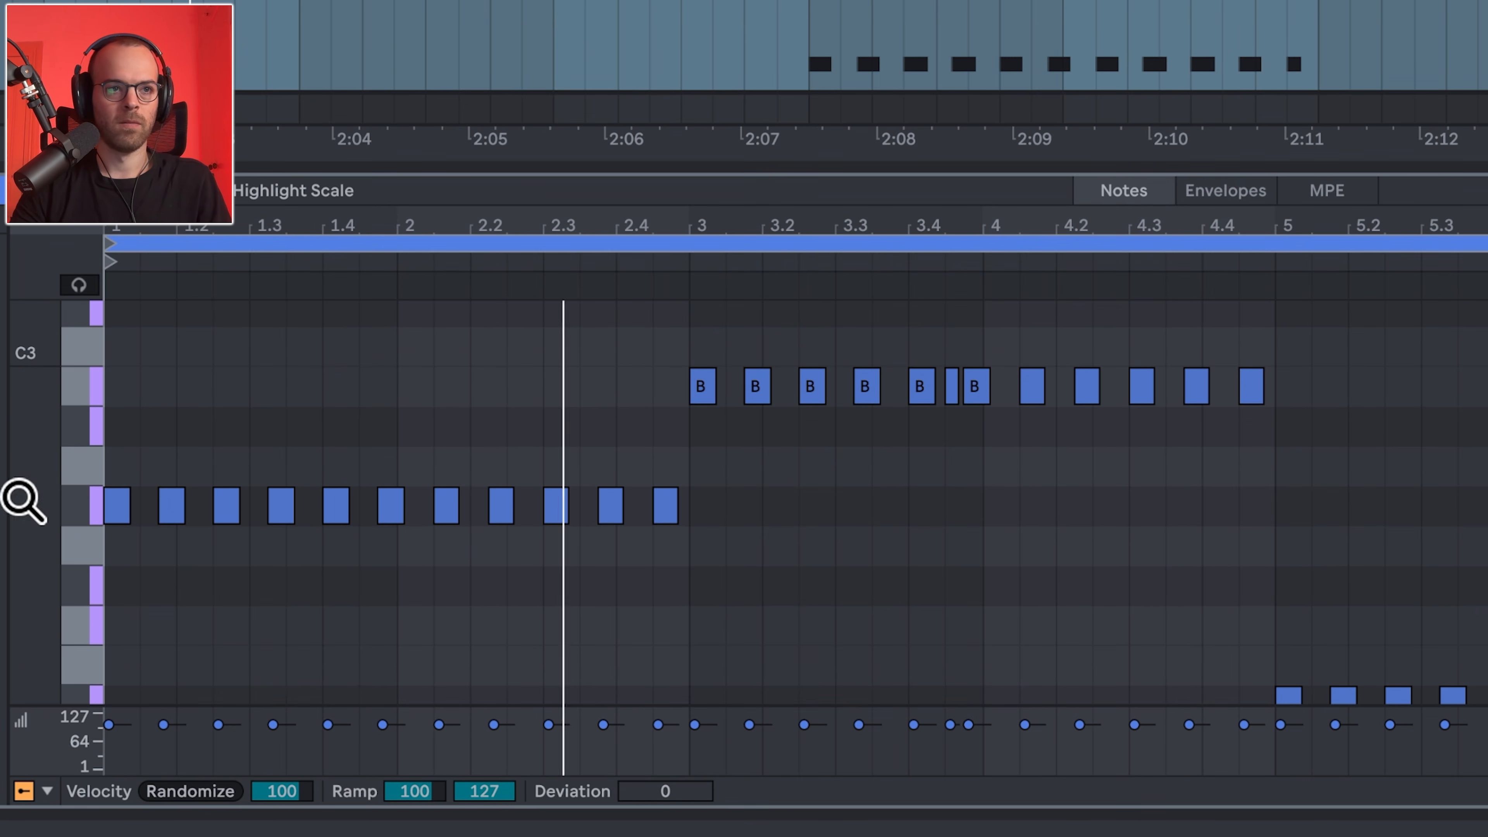
drag(19, 497, 0, 497)
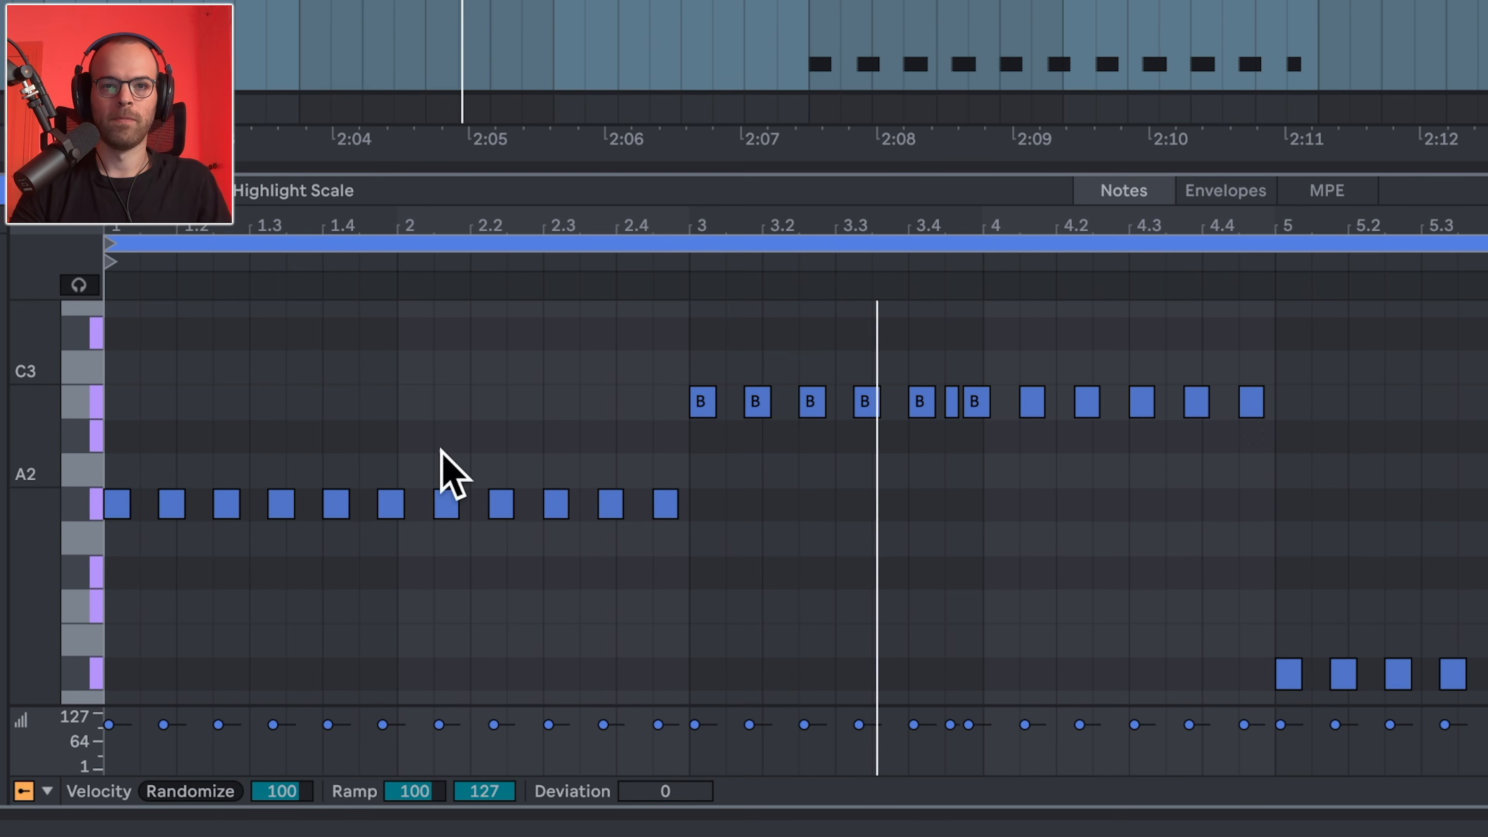
key(space)
click(947, 411)
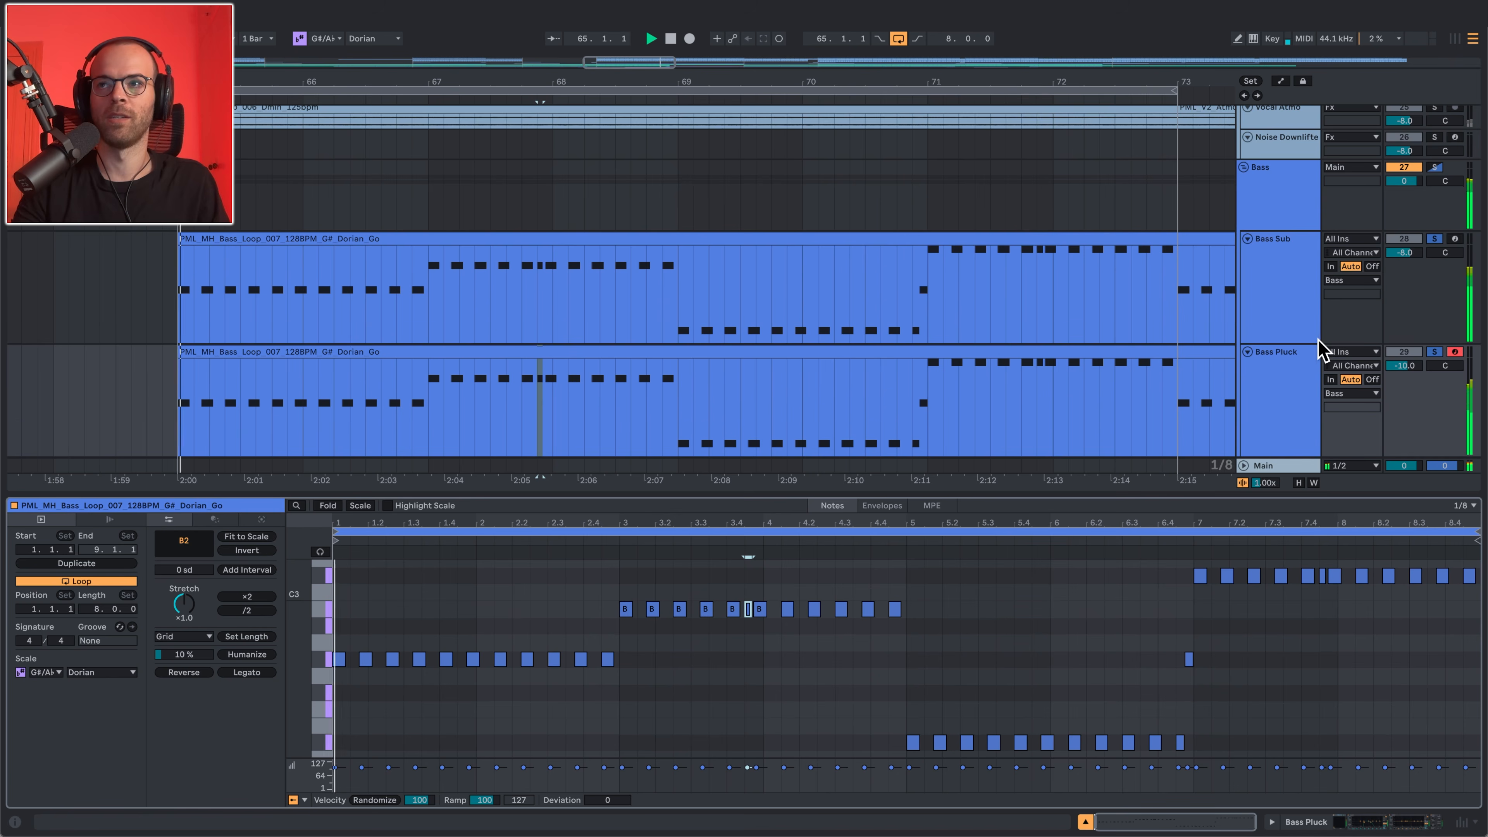
Show the Bass group's effects and compare the sound with its EQ Eight bypassed and enabled
scroll(1309, 355, down, 1)
click(1284, 171)
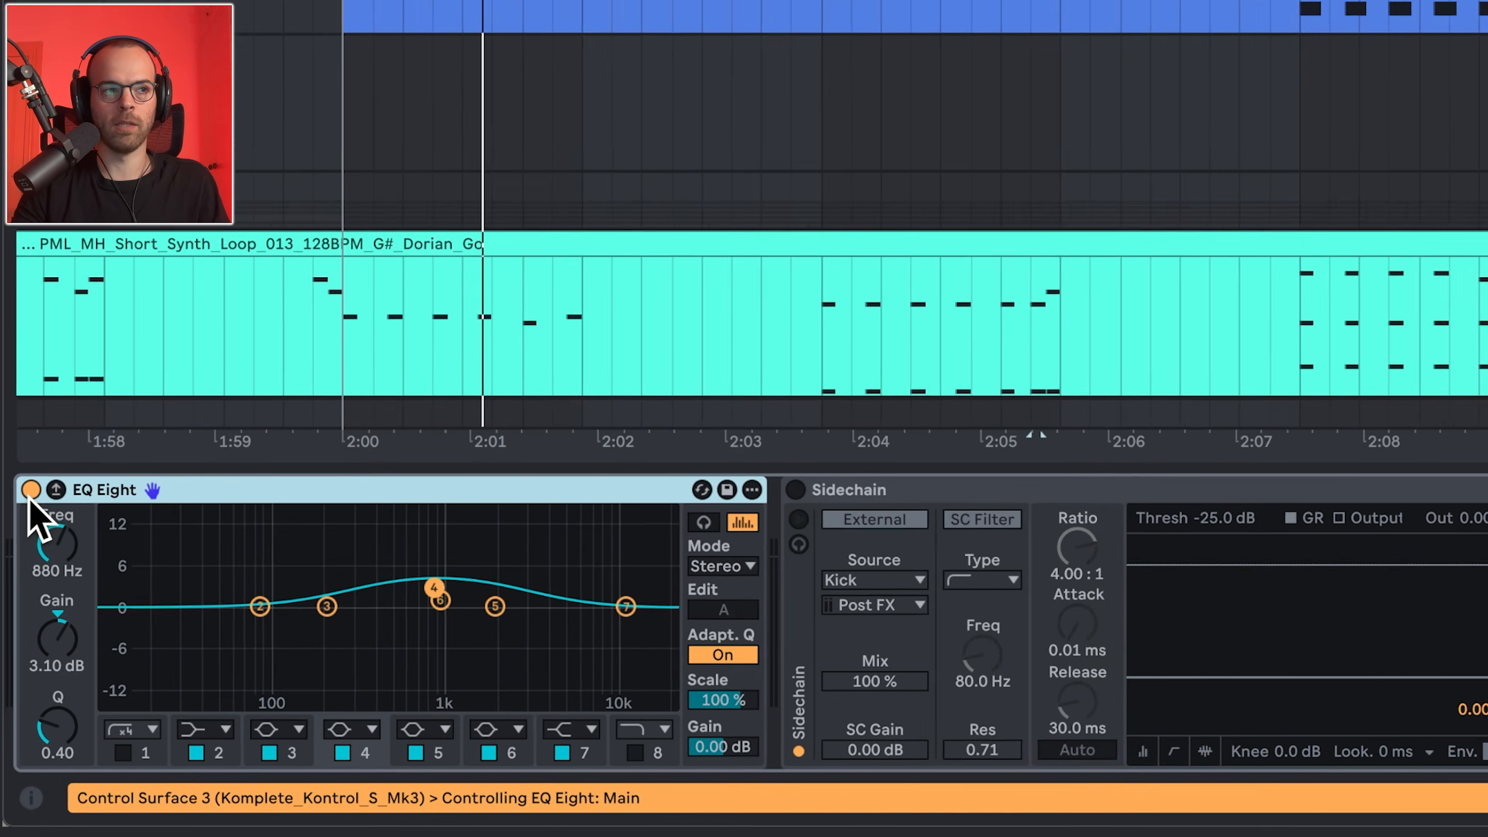
key(space)
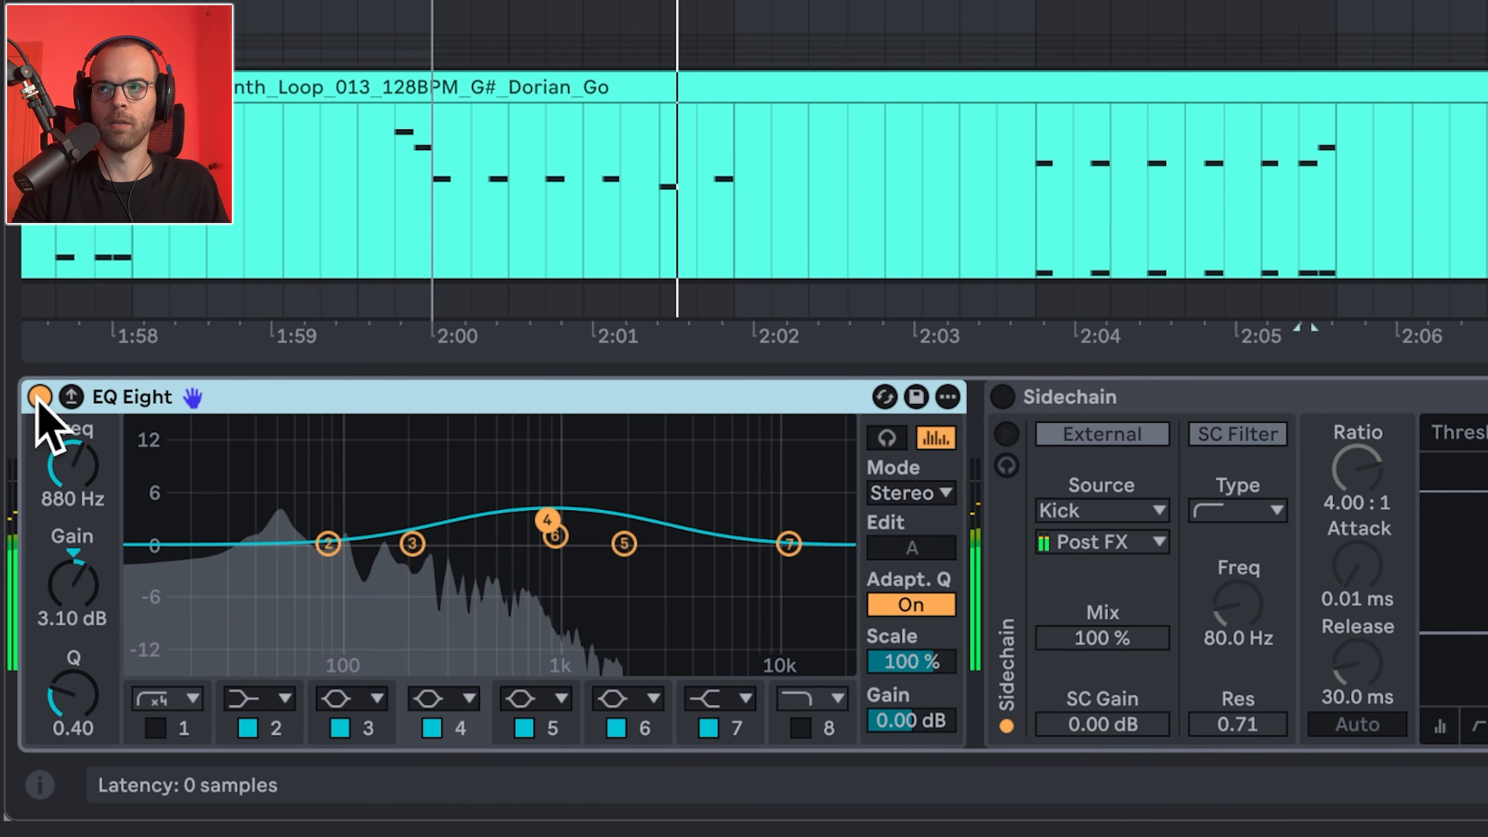
click(38, 399)
click(38, 399)
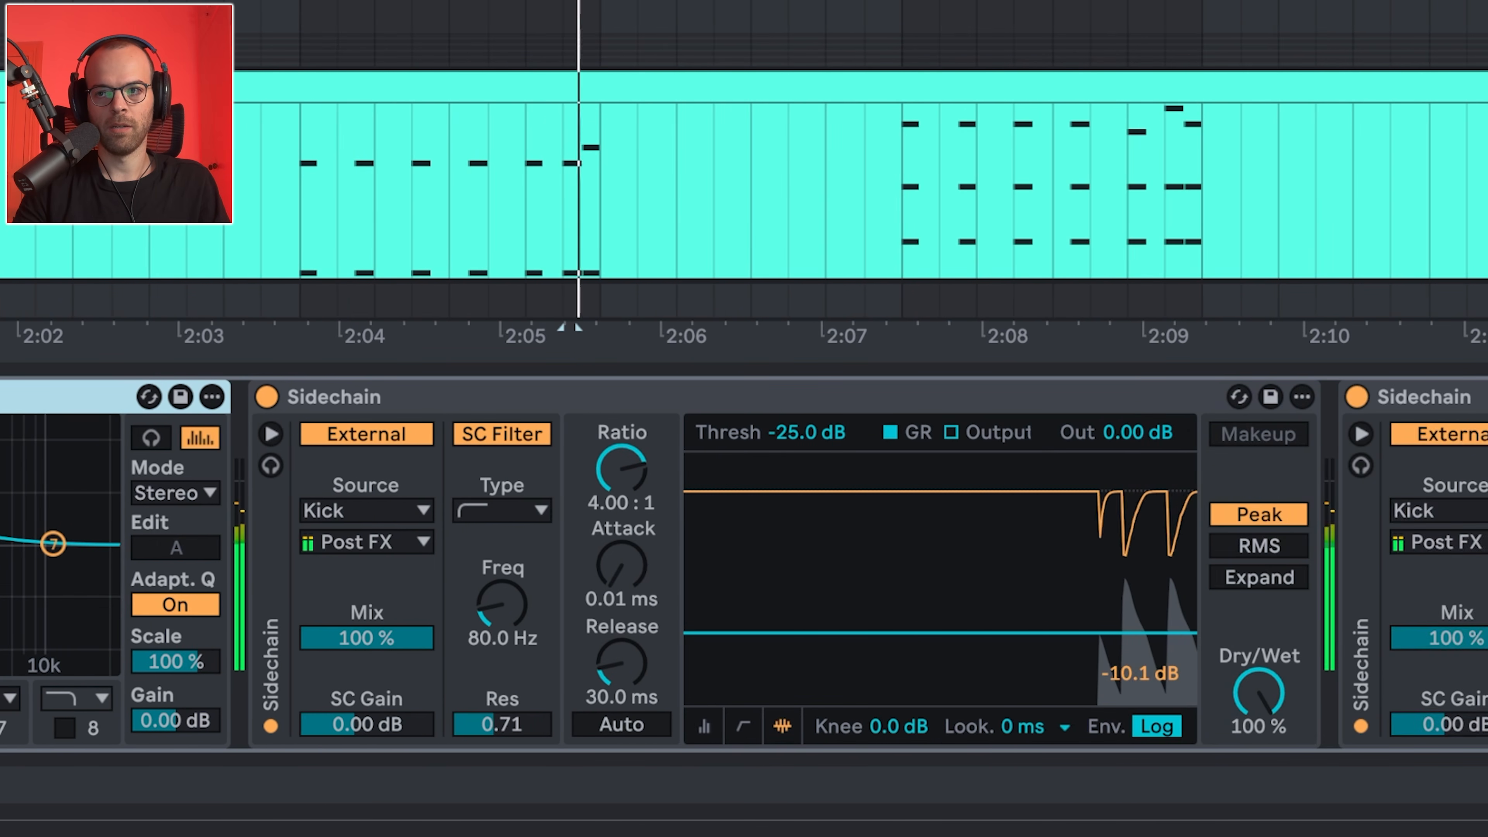
Compare the bass with the group's Sidechain compressors bypassed and restored, and examine their kick-triggered gain reduction during playback
click(394, 396)
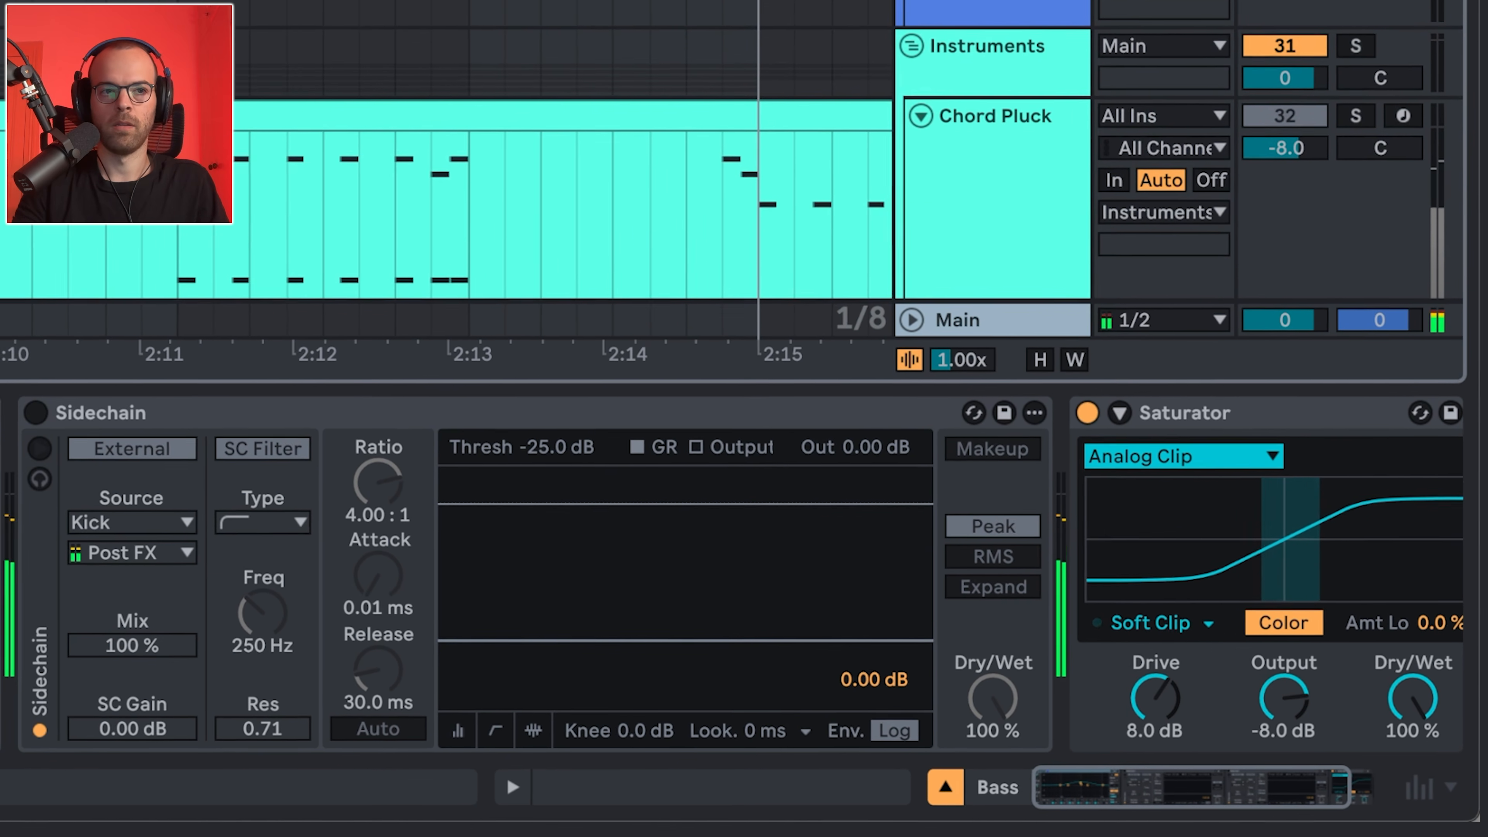
key(ctrl+z)
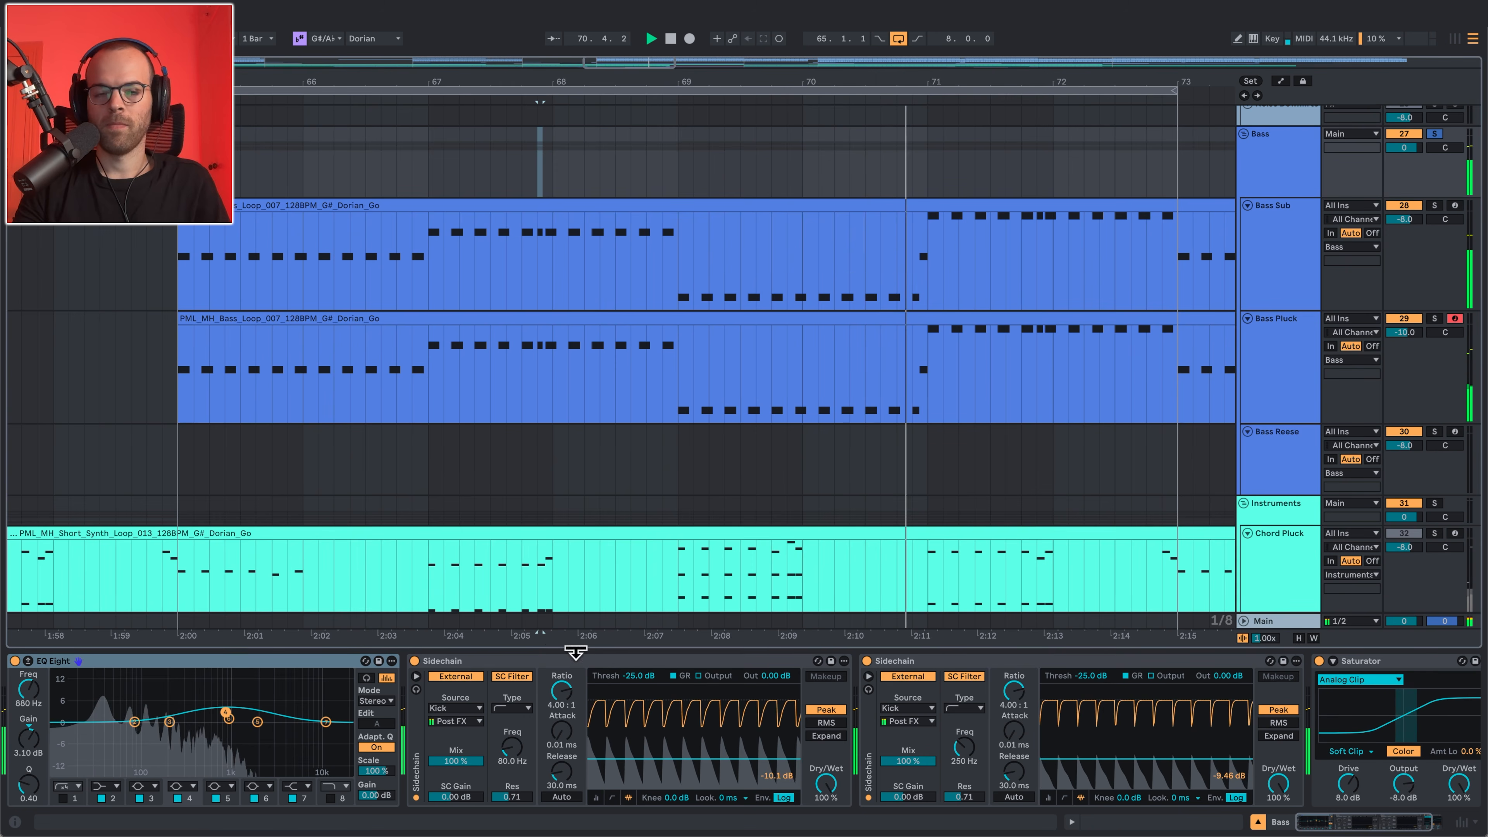
key(space)
click(682, 661)
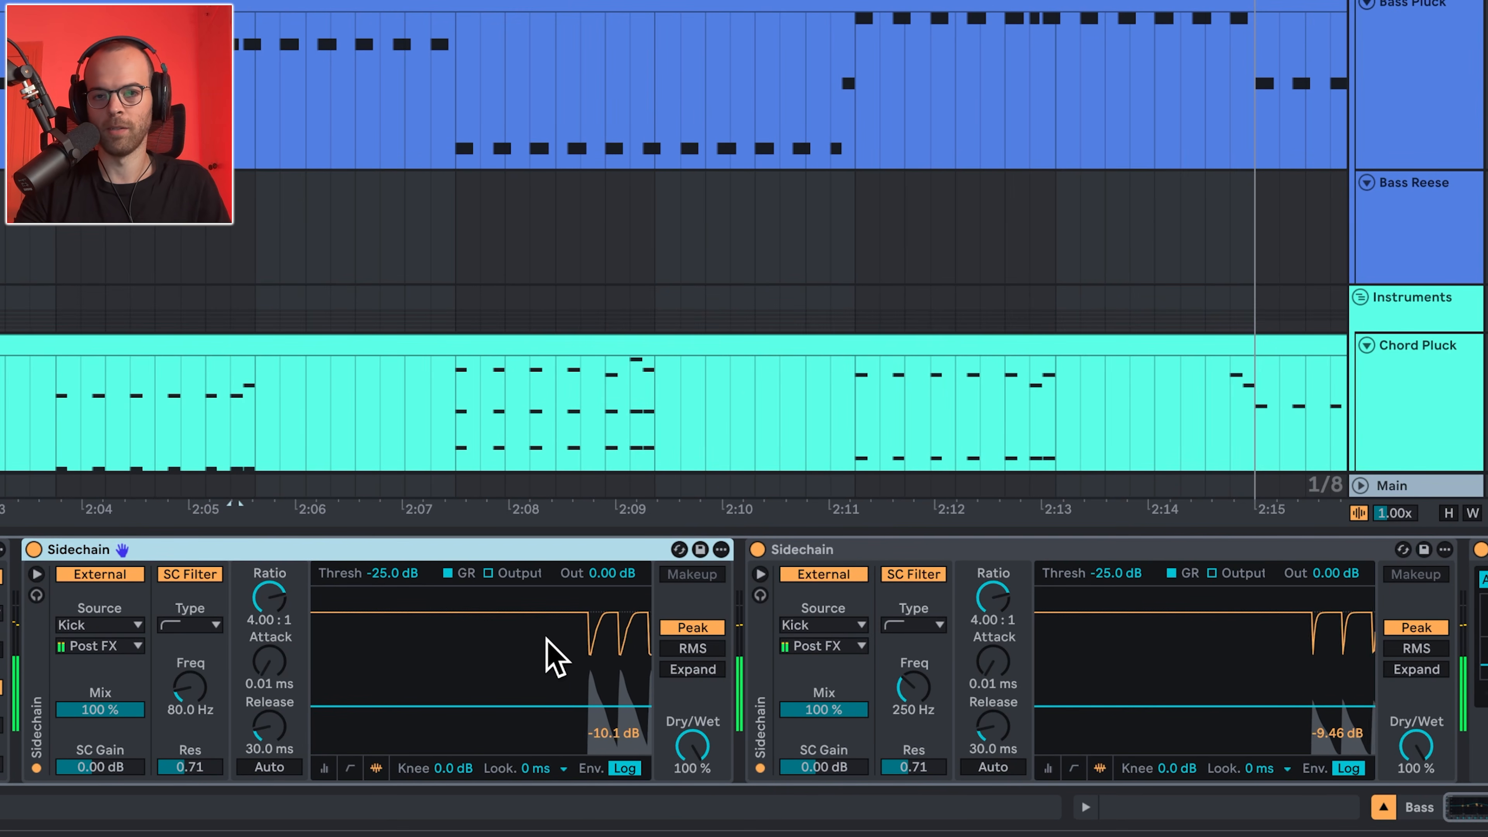
key(space)
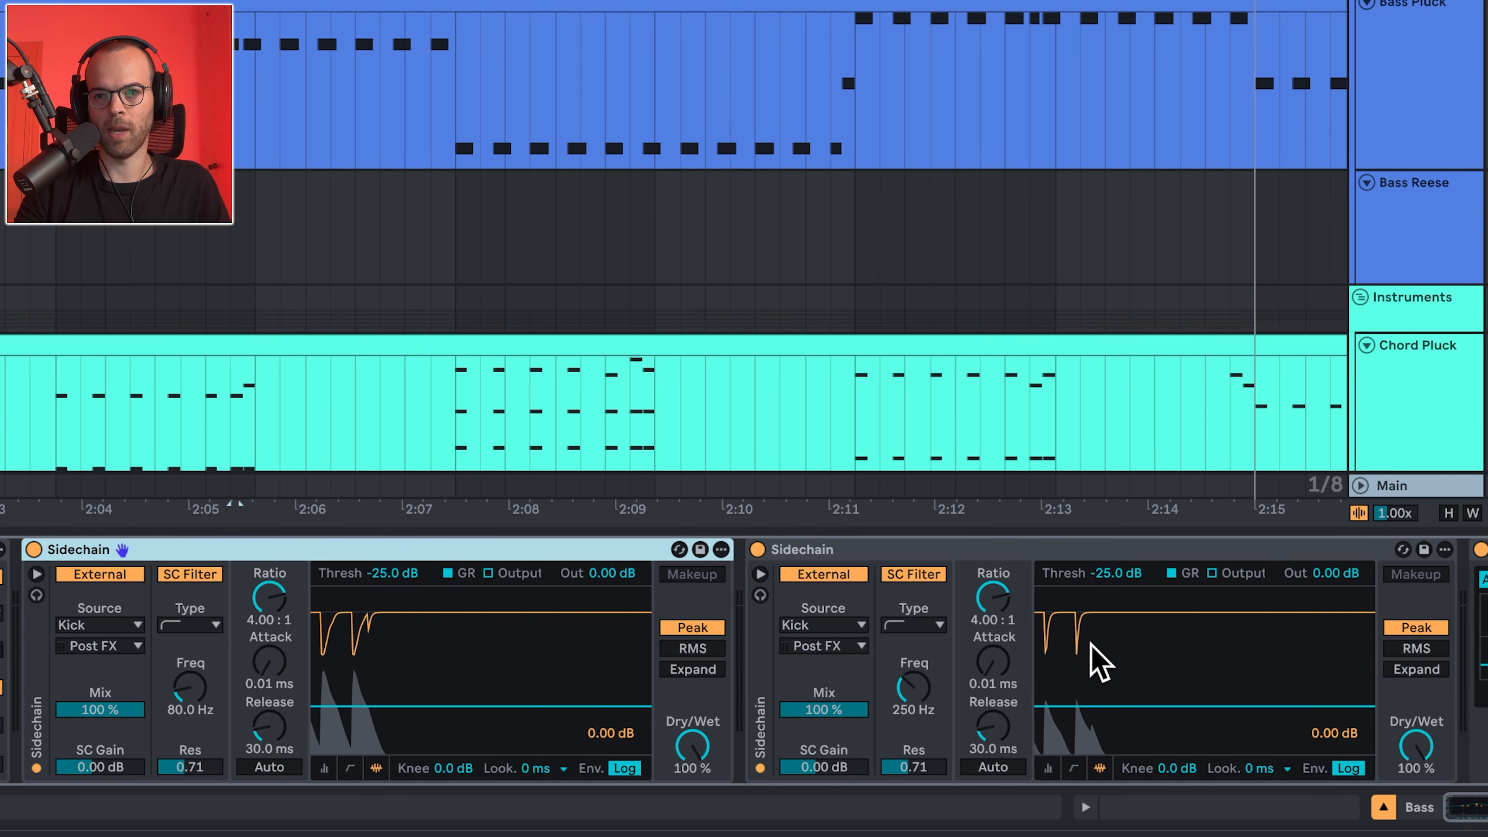
key(space)
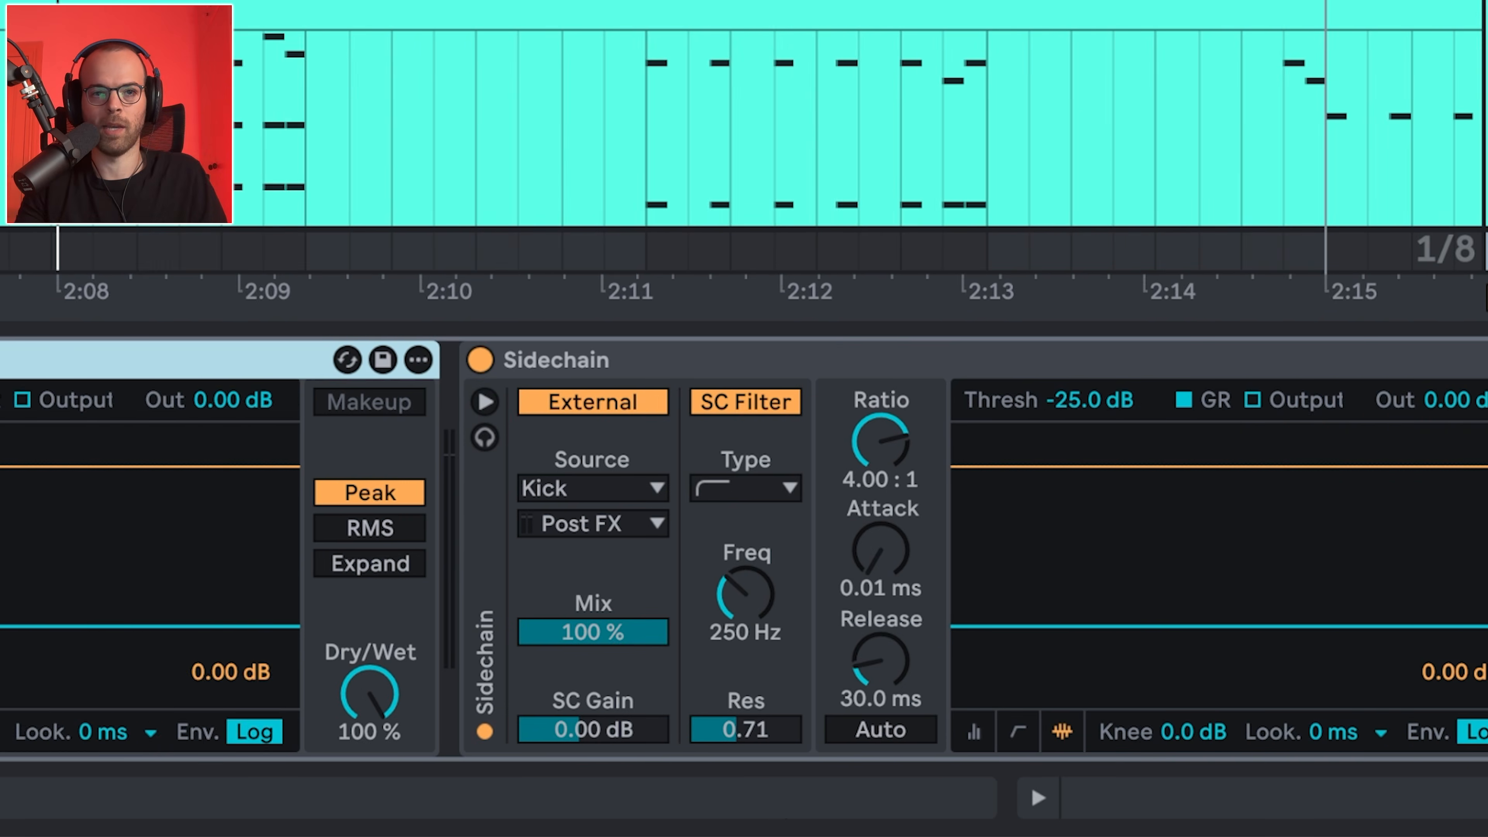
click(457, 639)
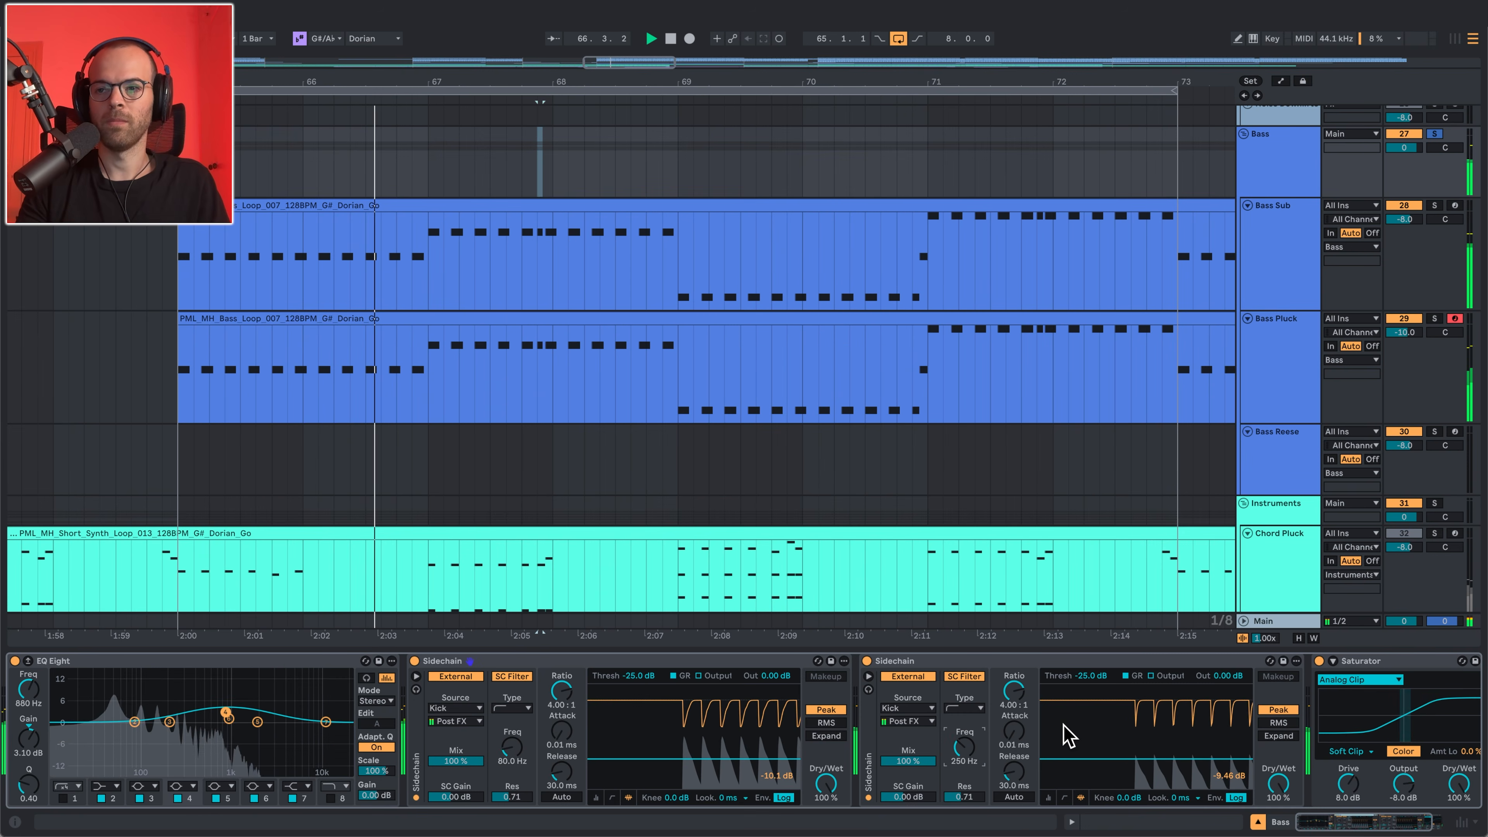
scroll(1063, 726, right, 3)
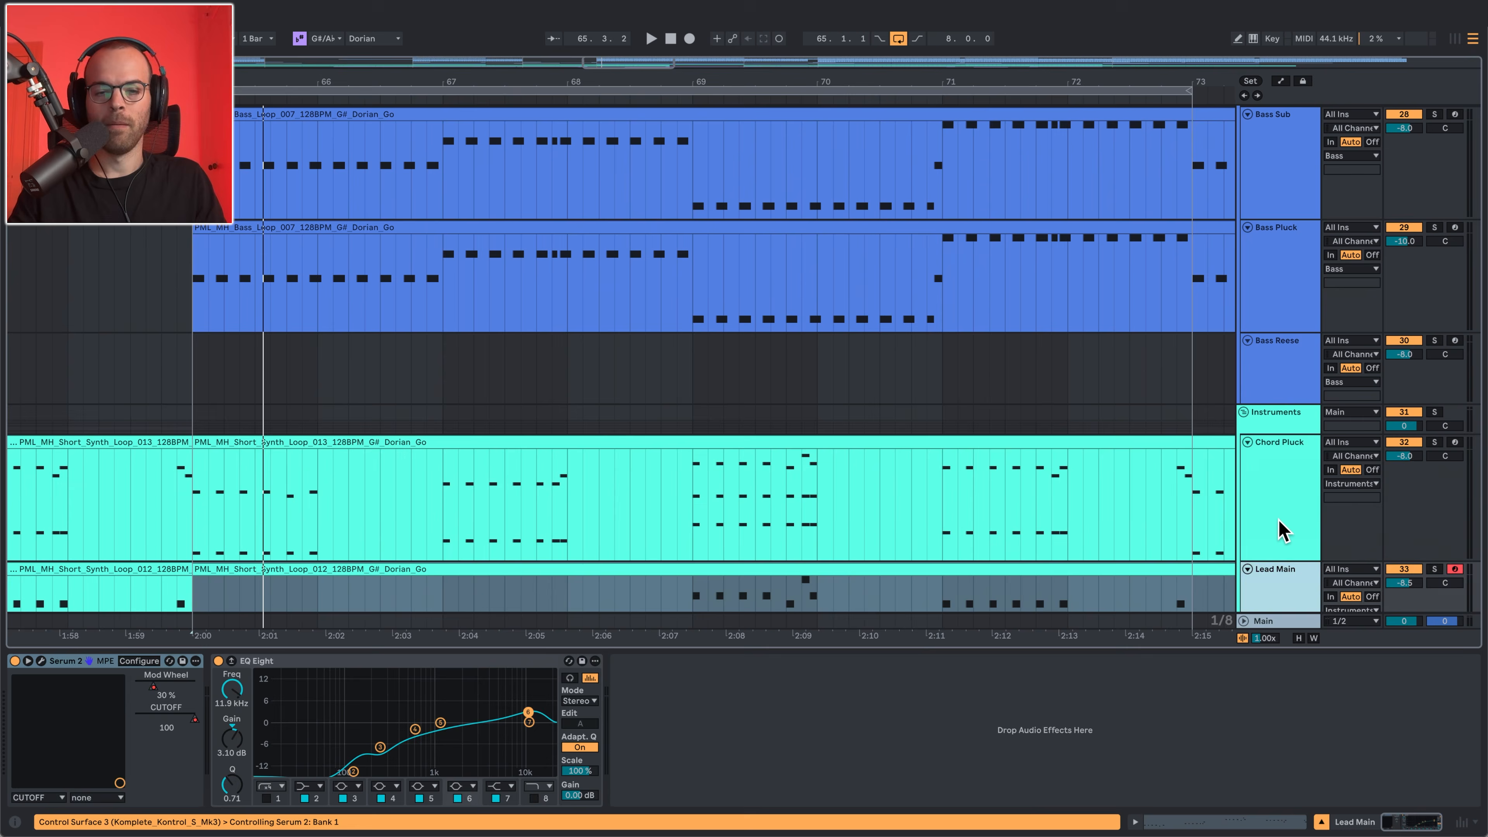
Select the Chord Pluck track and open the notes of its clip in the drop
click(1282, 530)
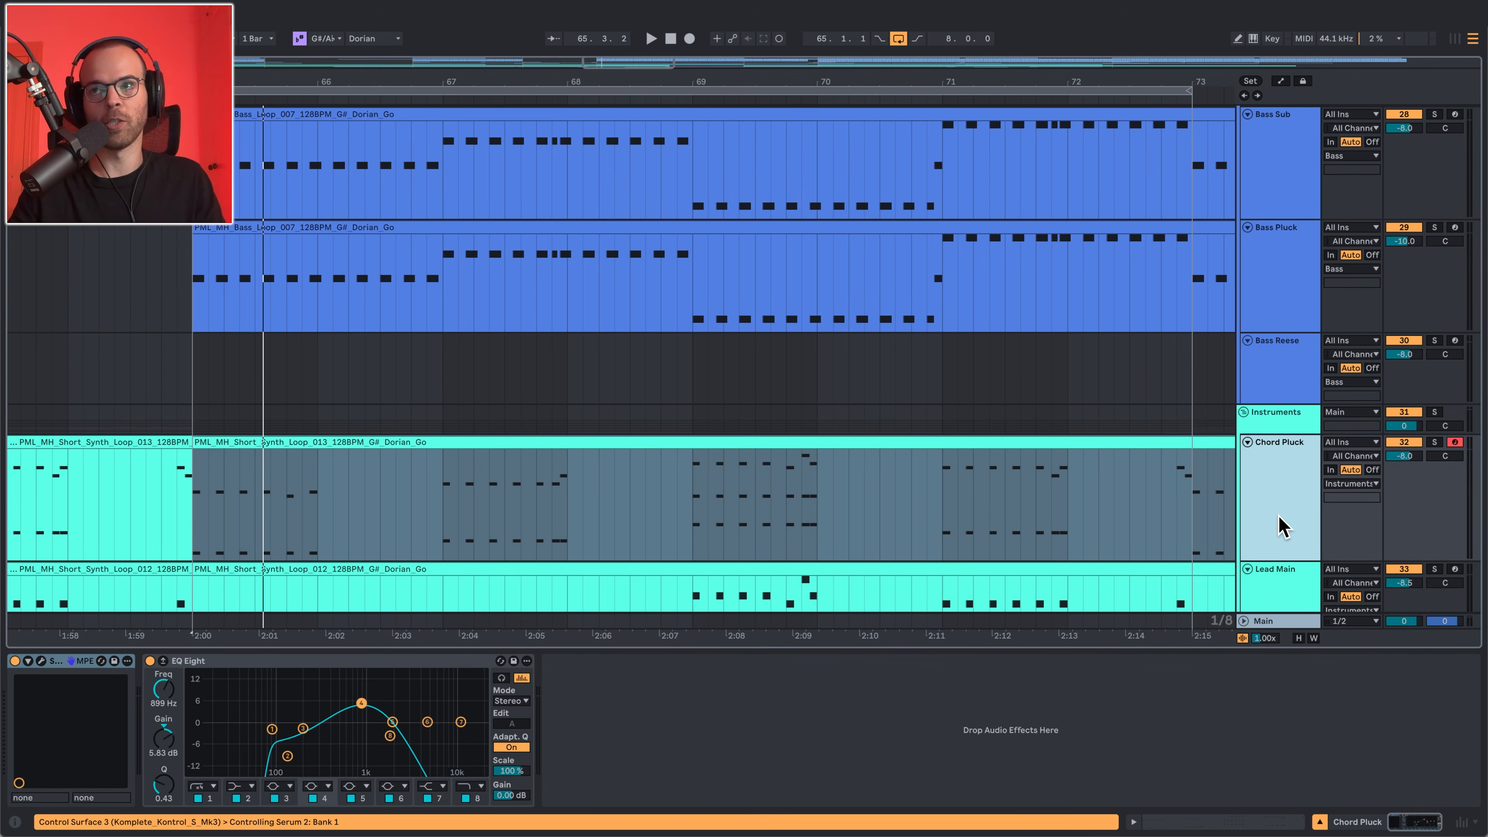
double_click(1279, 515)
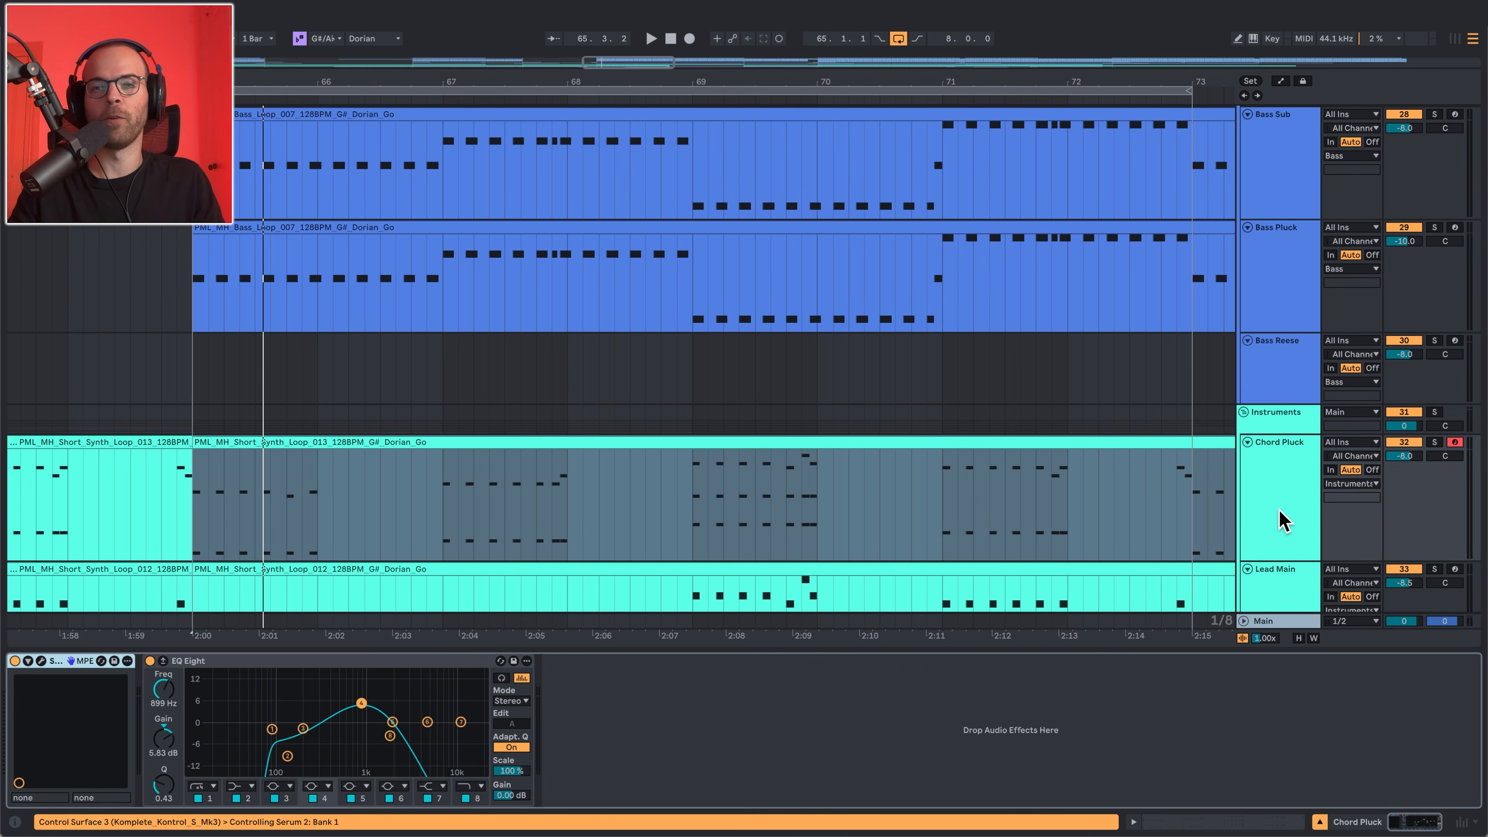
double_click(415, 442)
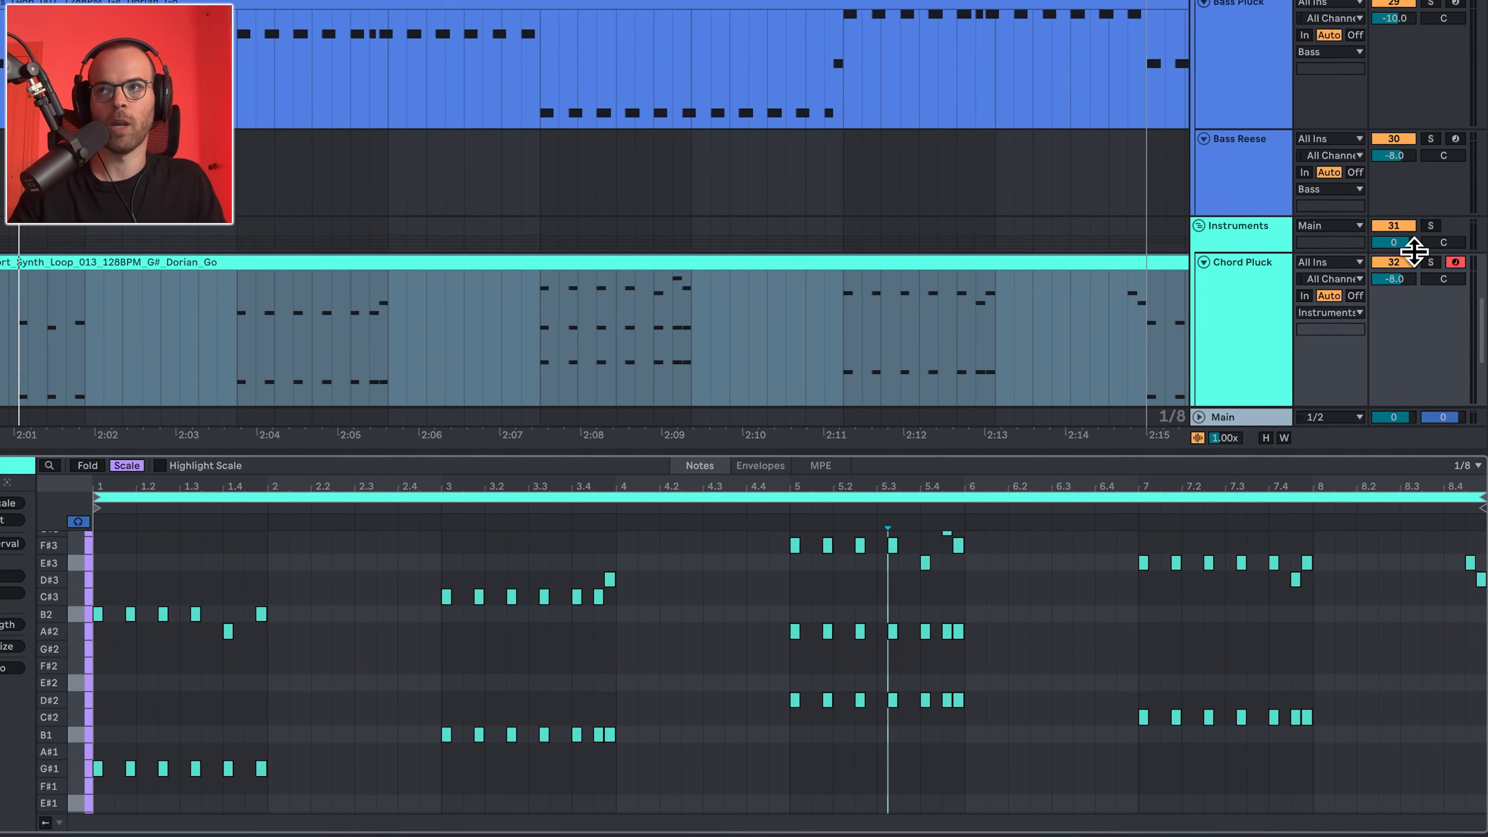
Solo the Chord Pluck track, pick out the lower and upper notes of its chords in bars 1 and 5, and play them
click(1430, 262)
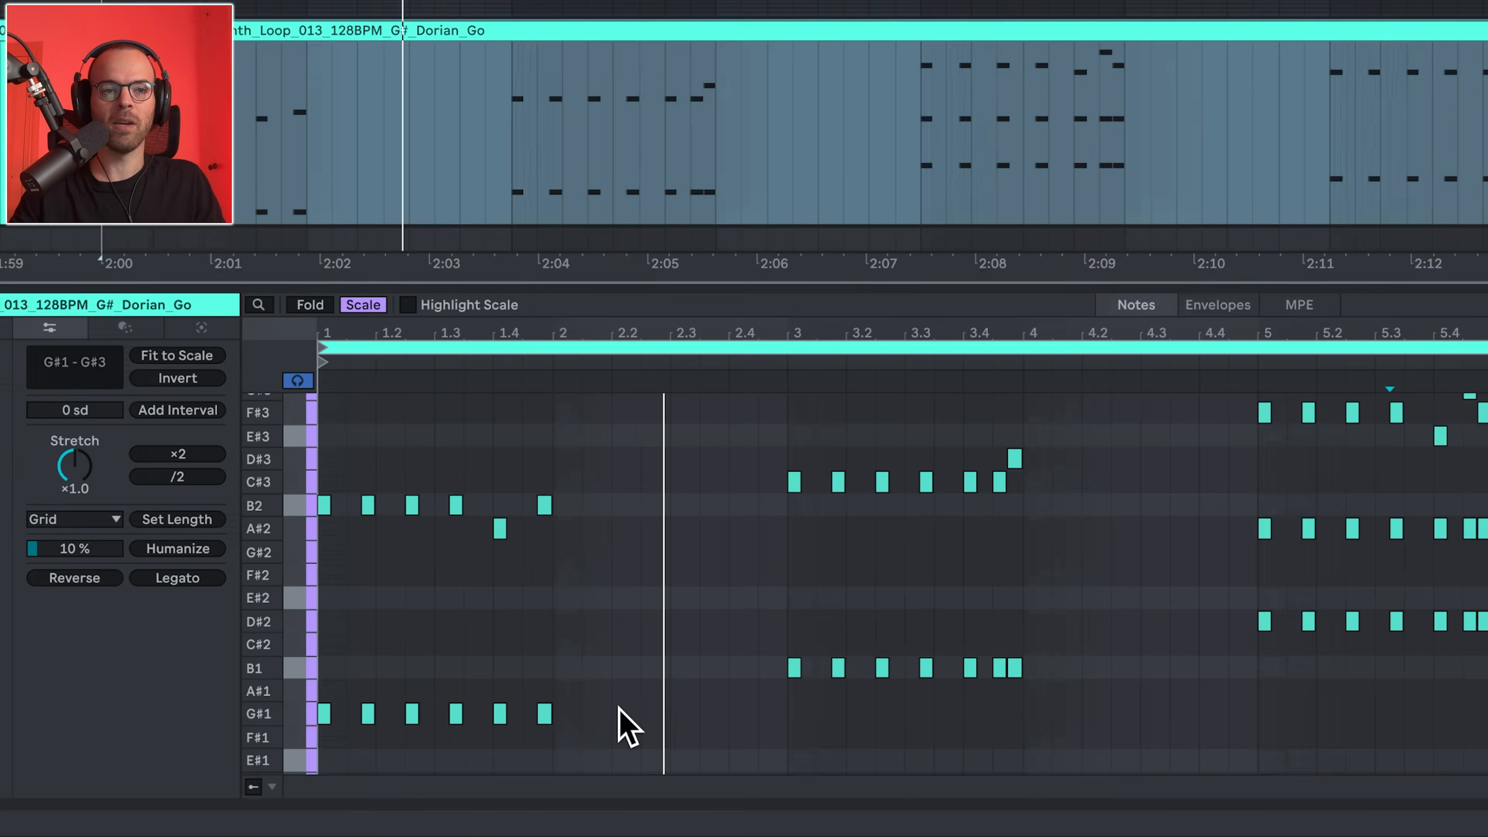
drag(285, 767, 56, 765)
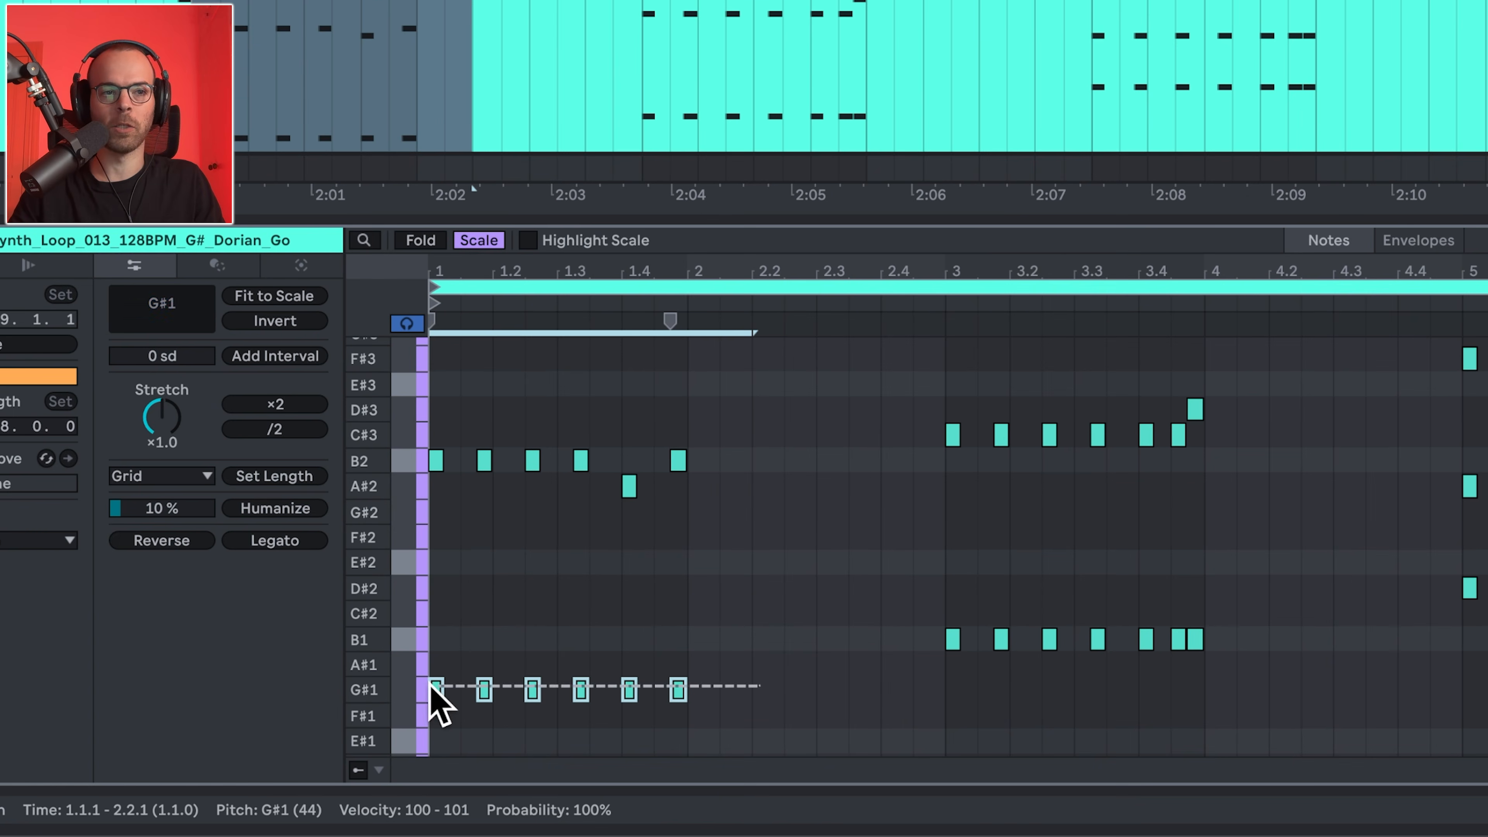
drag(754, 467, 465, 445)
key(space)
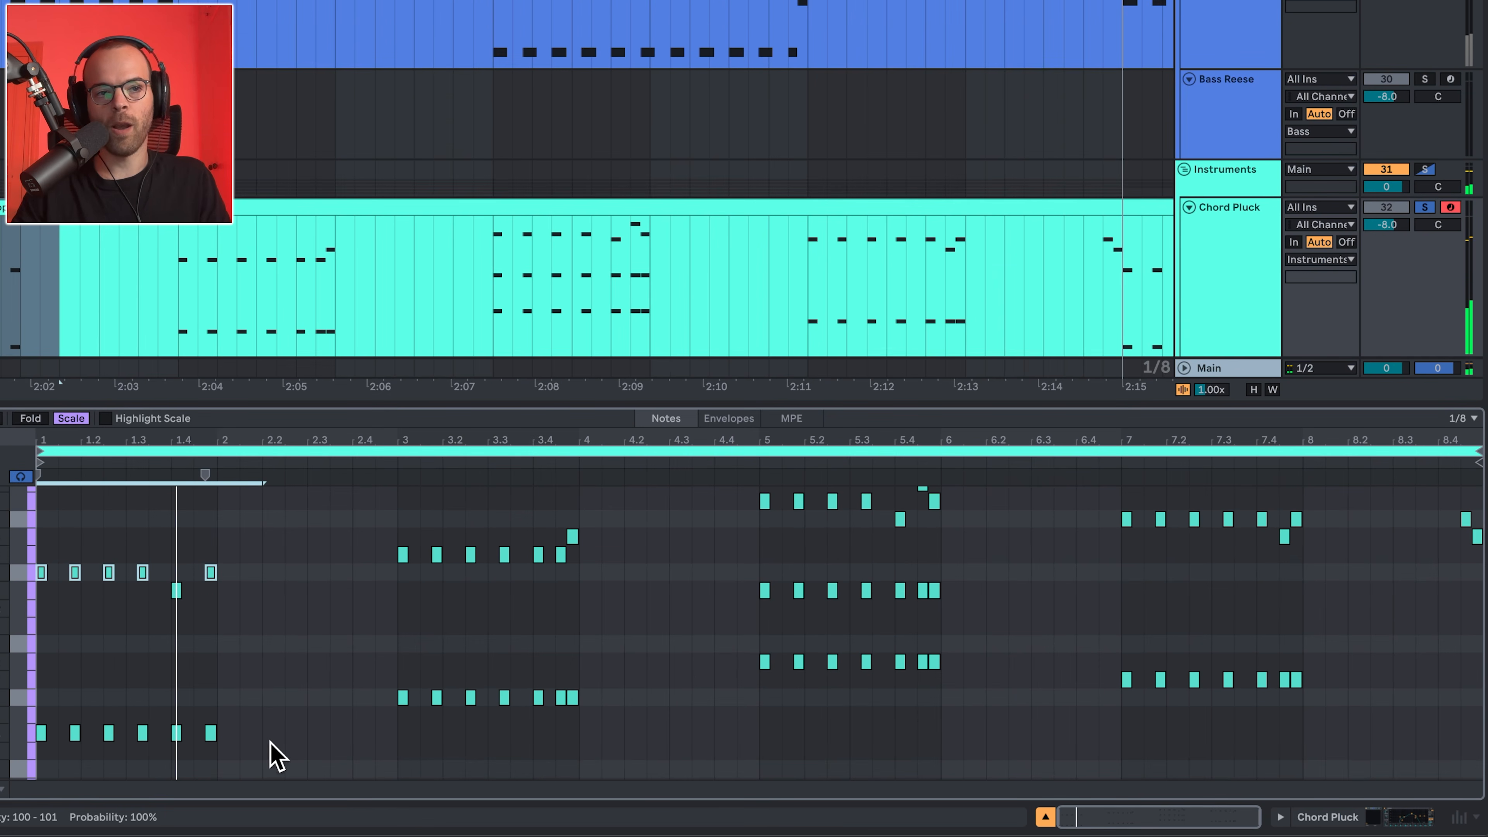
drag(292, 731, 29, 732)
drag(242, 578, 36, 565)
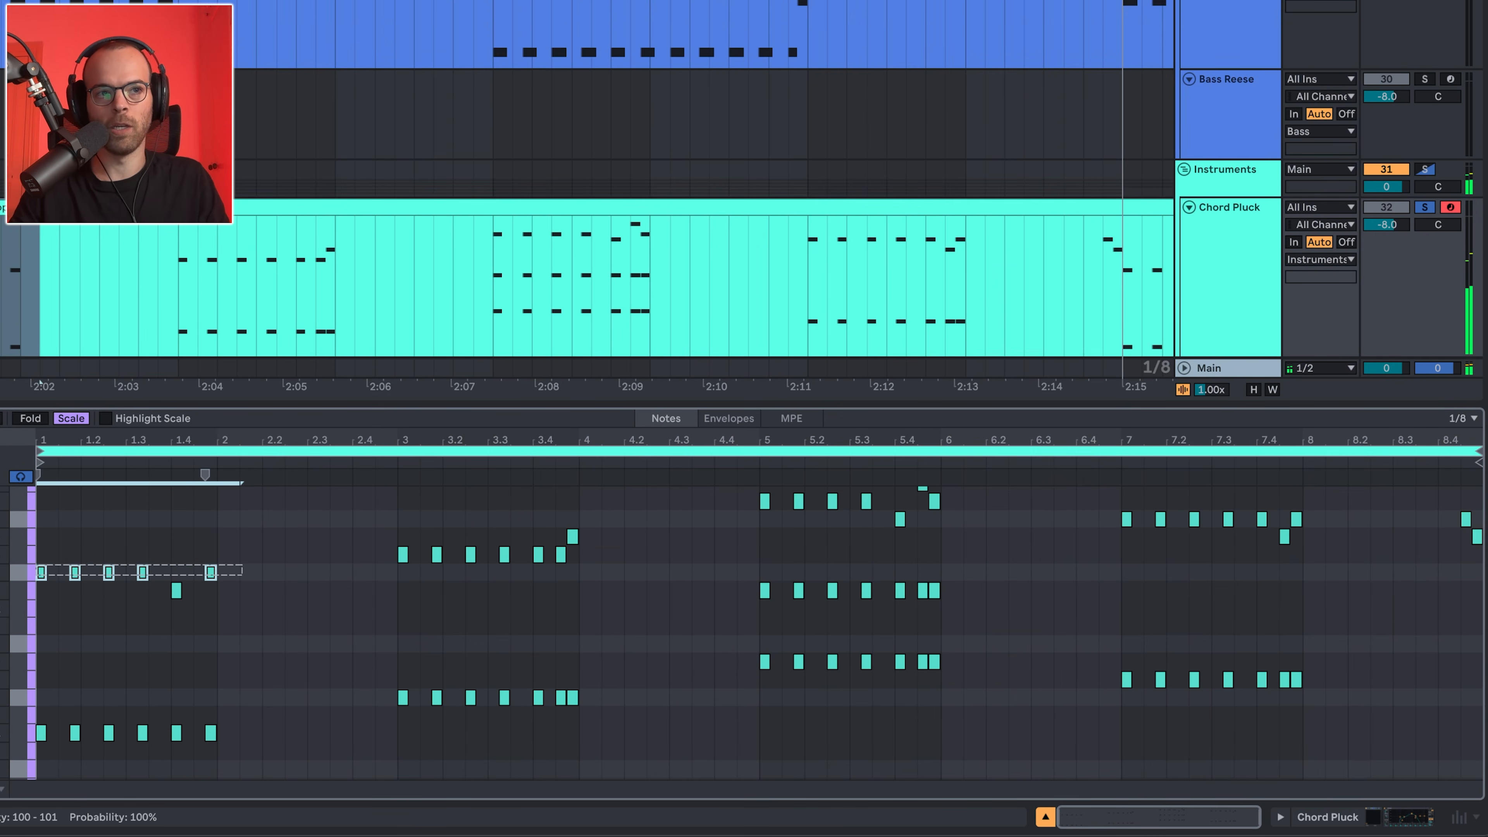
key(space)
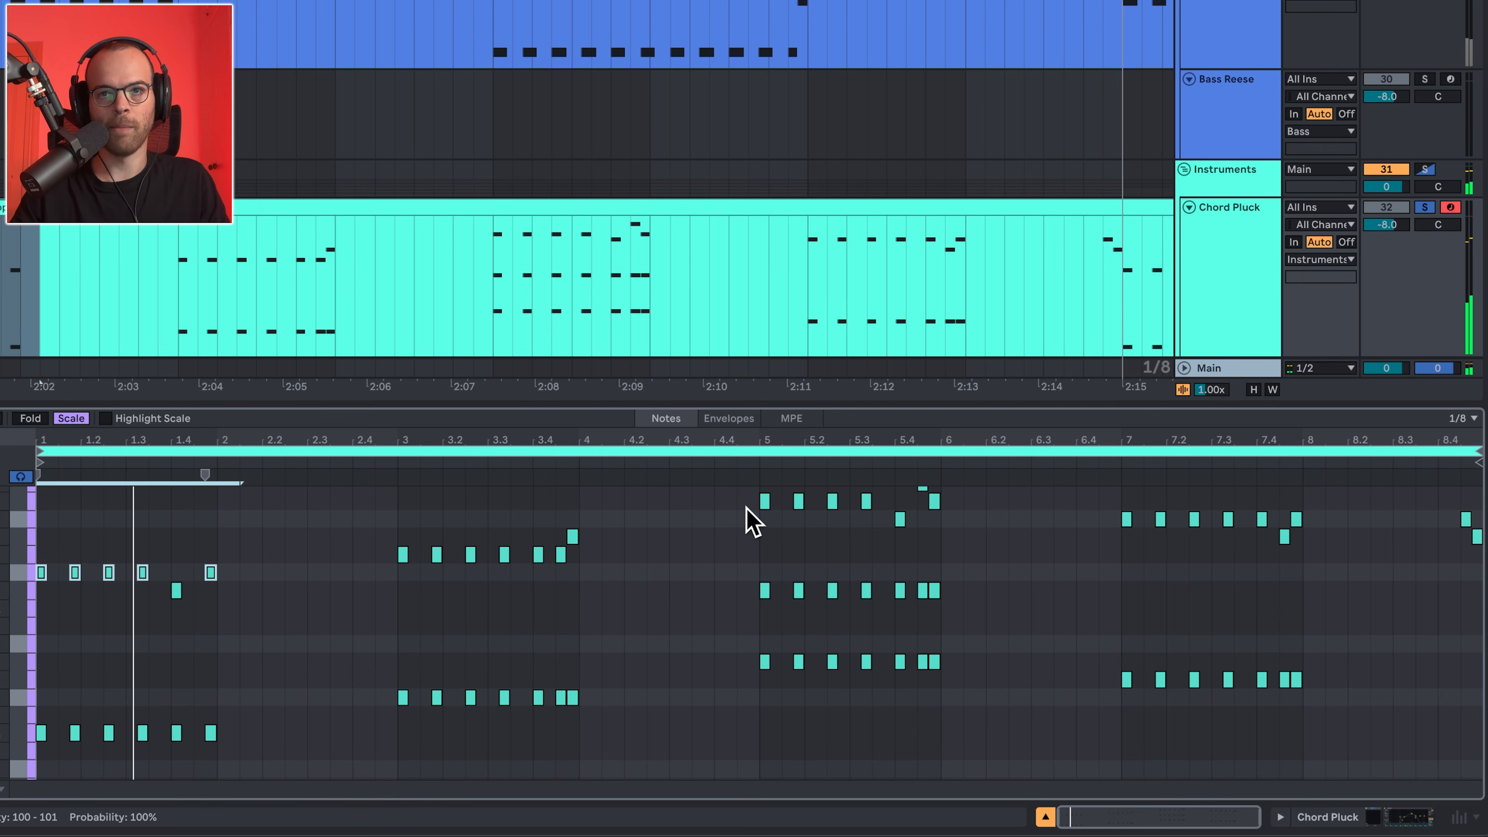
drag(715, 585, 1005, 616)
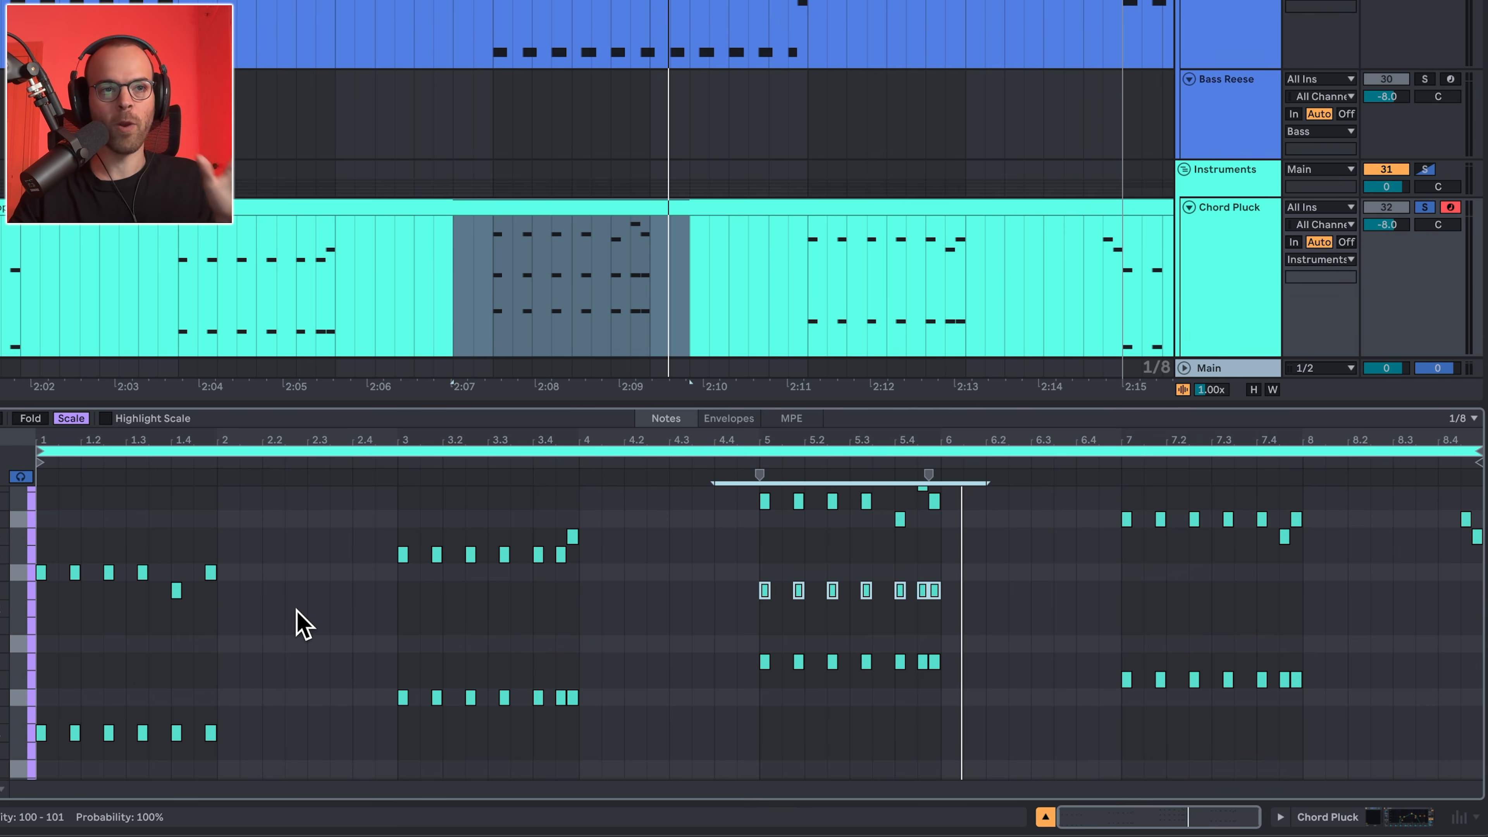
Compare the first chord's upper notes (B2 and A#2) at their original pitch and an octave lower
drag(311, 609, 42, 562)
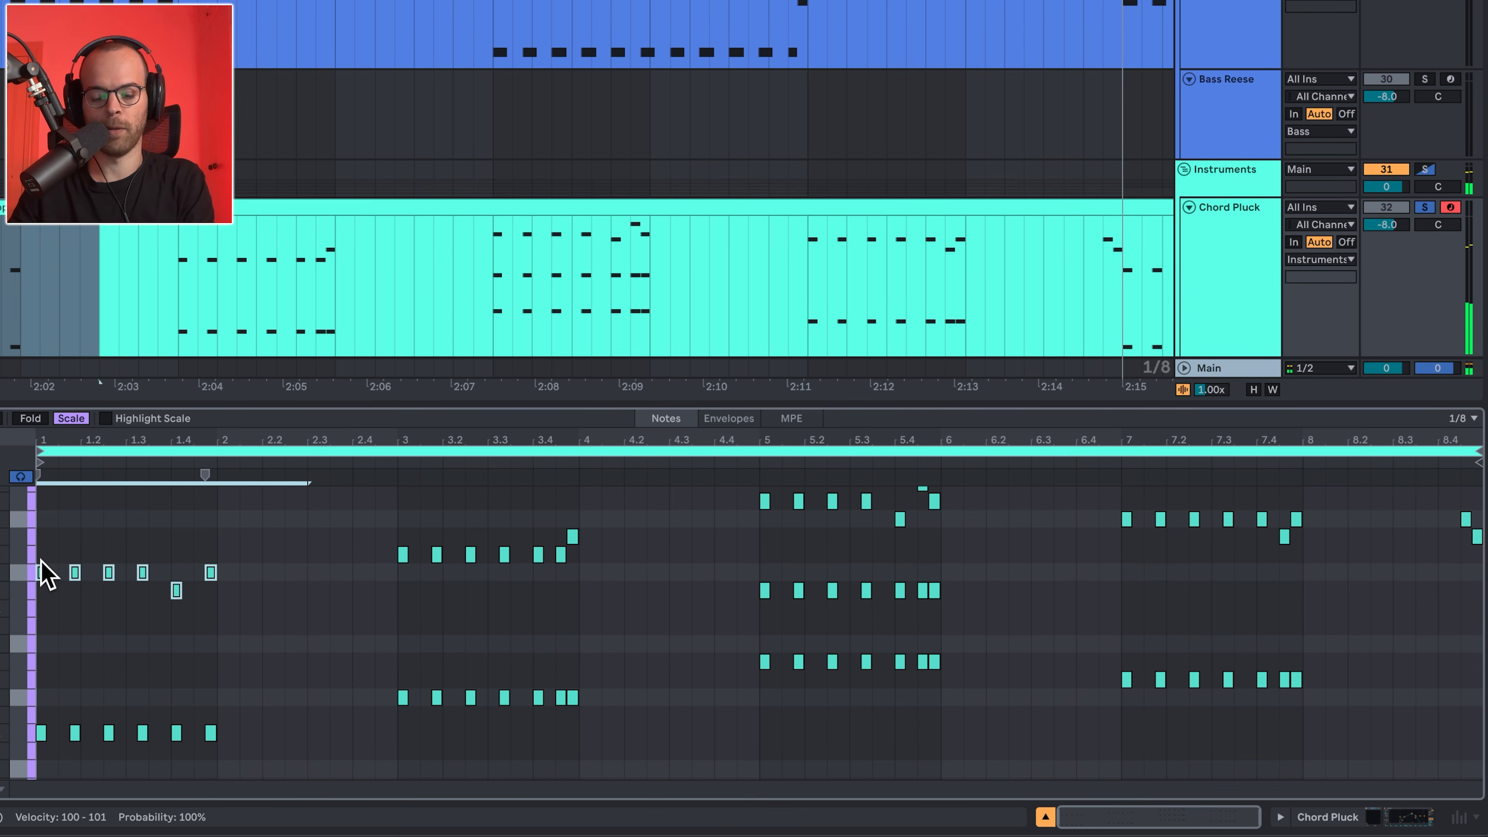
key(shift+Down)
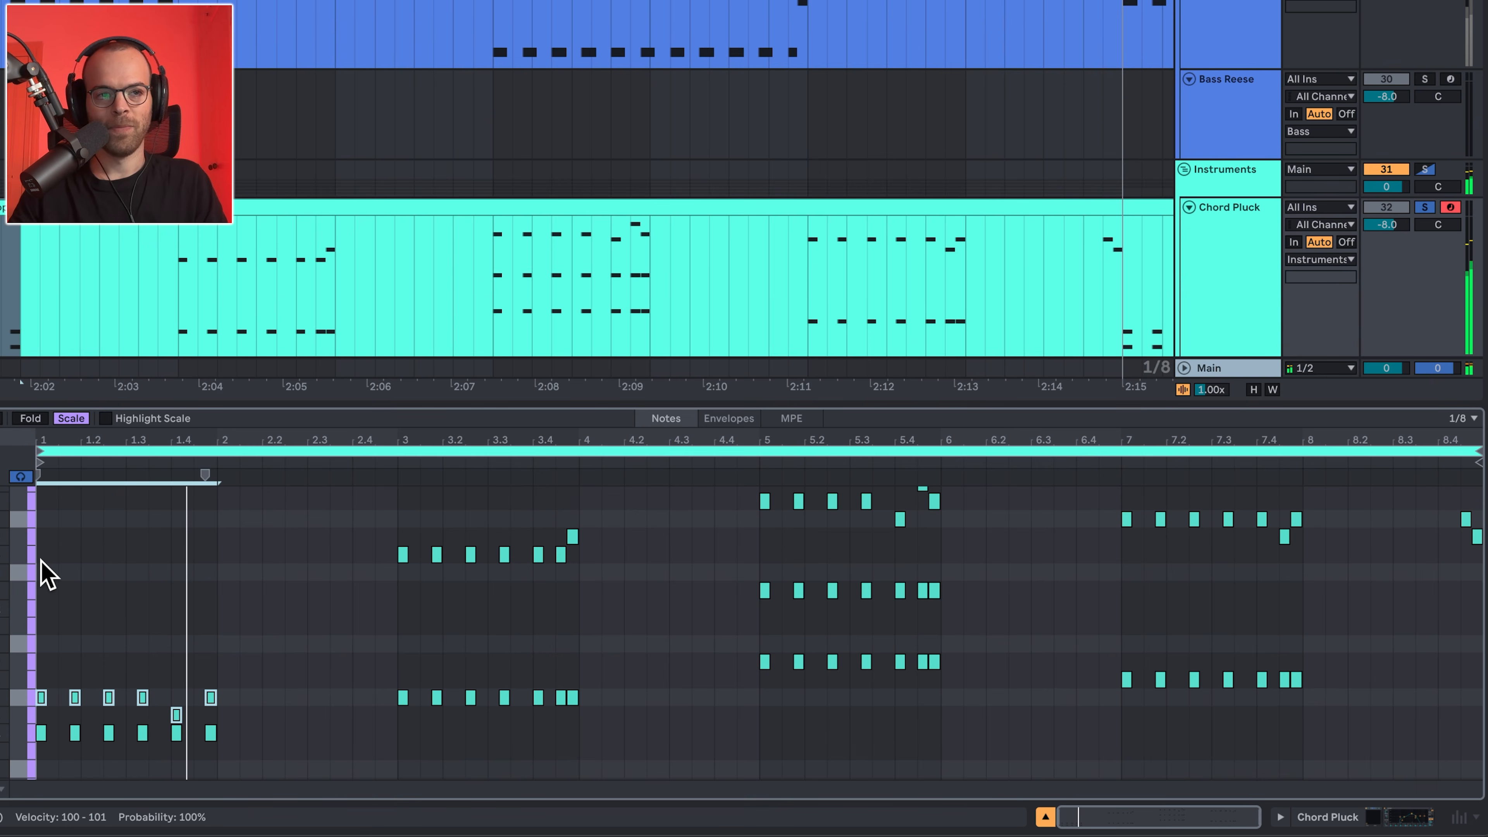
key(ctrl+z)
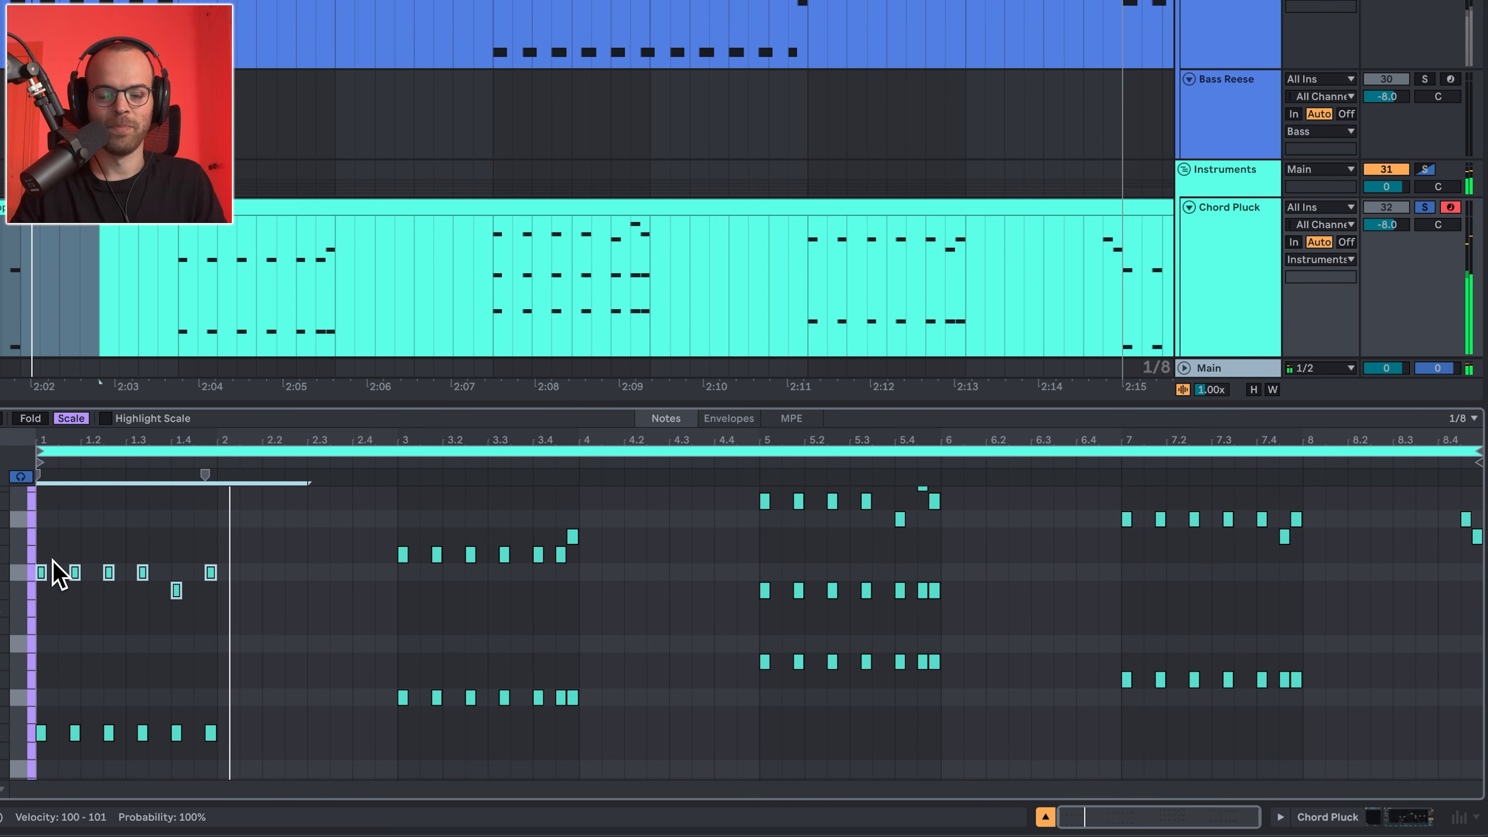
key(ctrl+y)
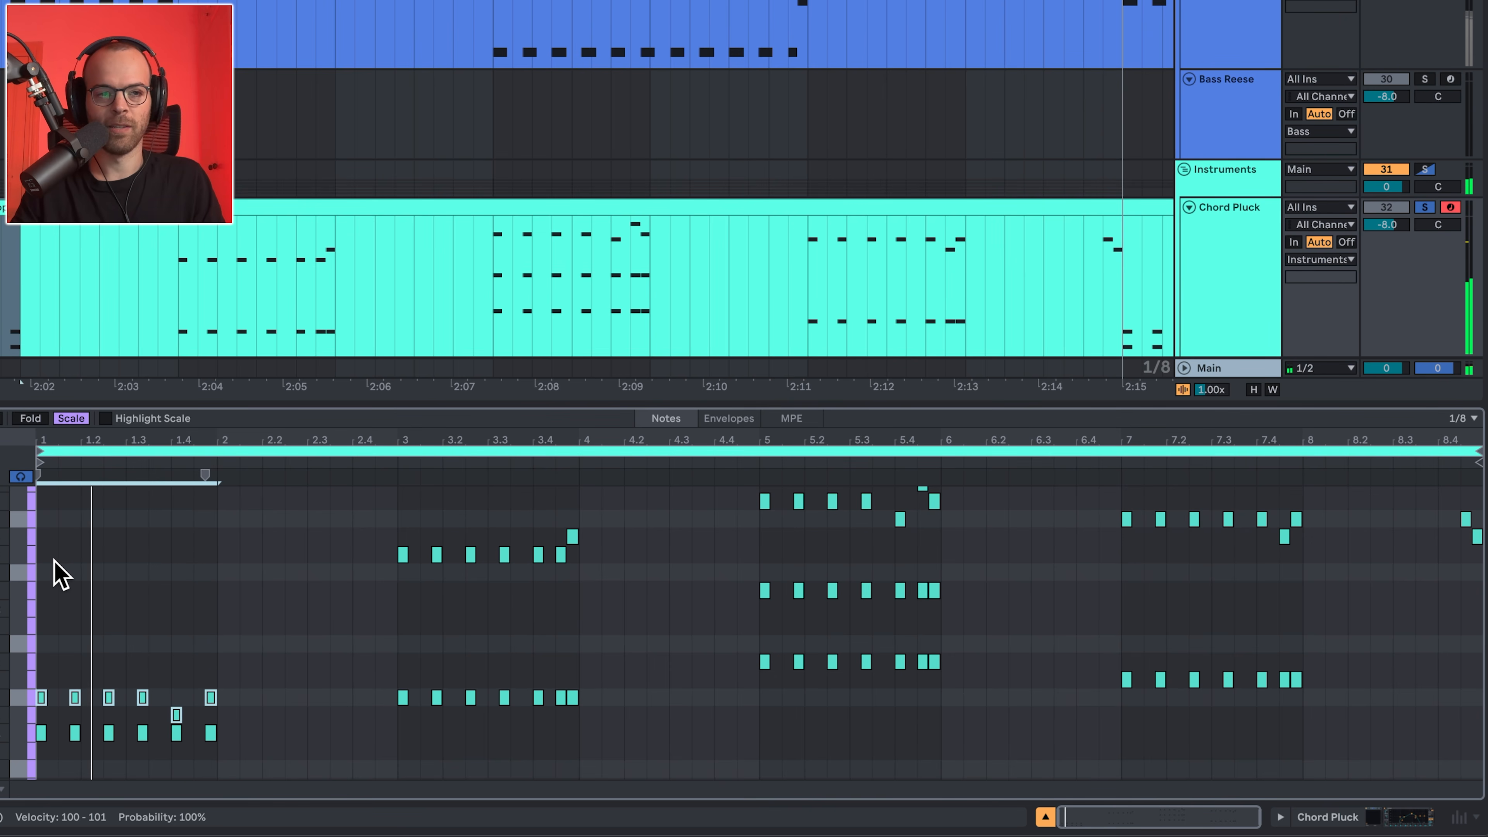
Try both voices of the tightly spaced first chord an octave higher, and undo the transpositions
drag(282, 759, 7, 656)
key(shift+Up)
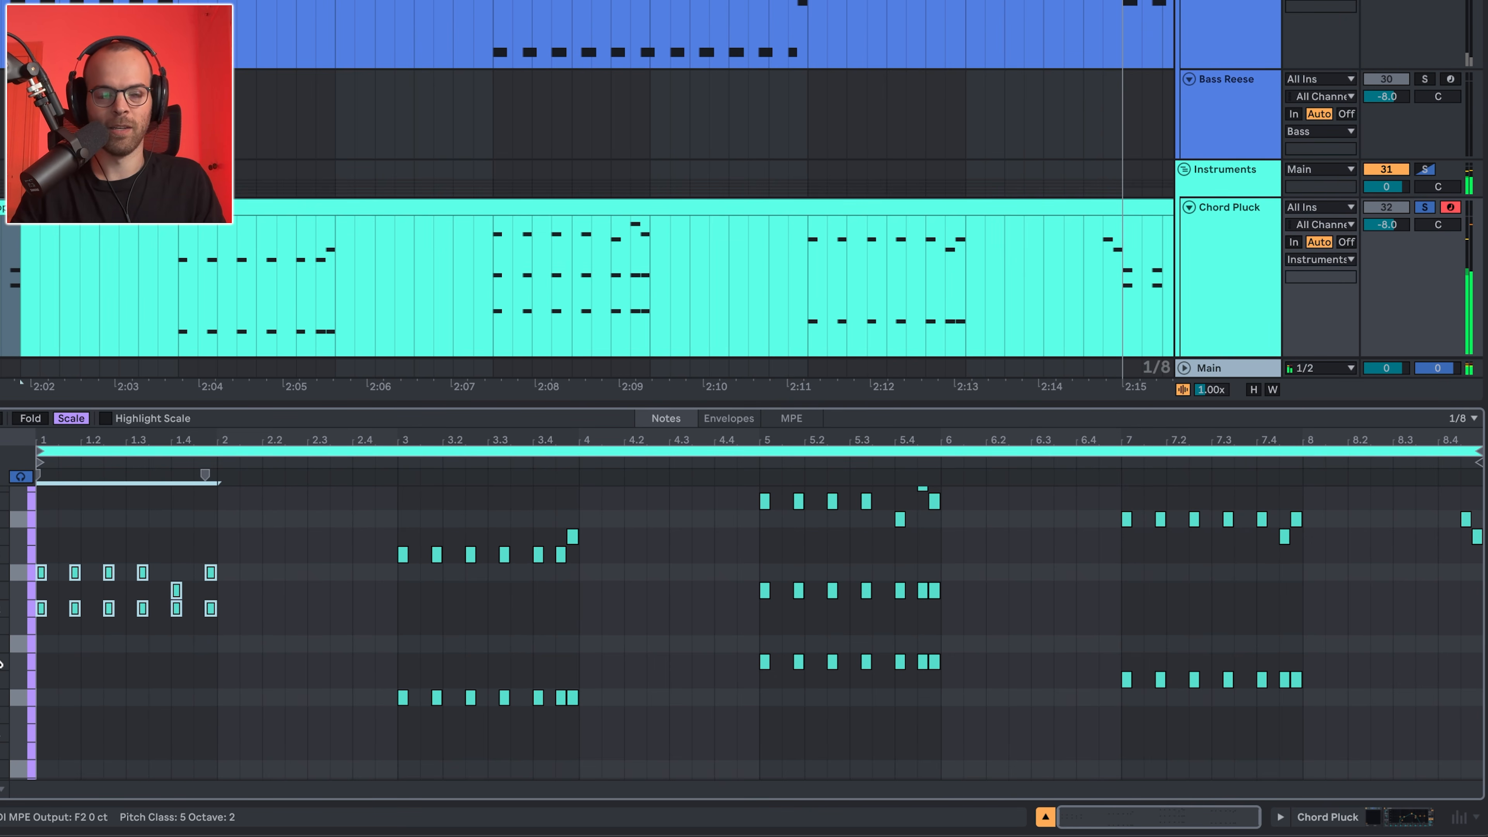
key(ctrl+z)
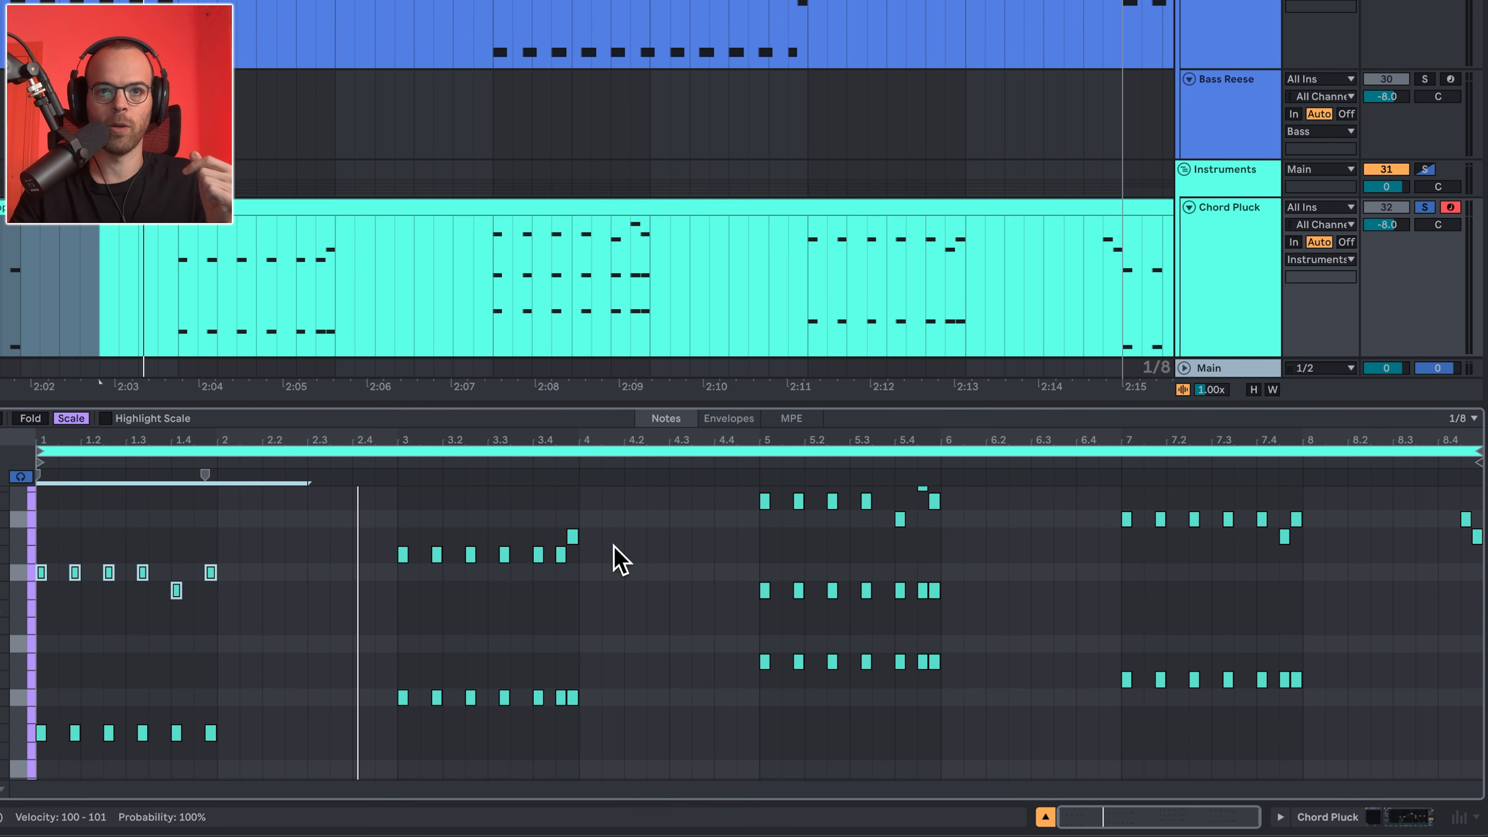
Play the Chord Pluck progression, unsolo the track to hear it in the mix, and open its Serum 2 patch
click(508, 462)
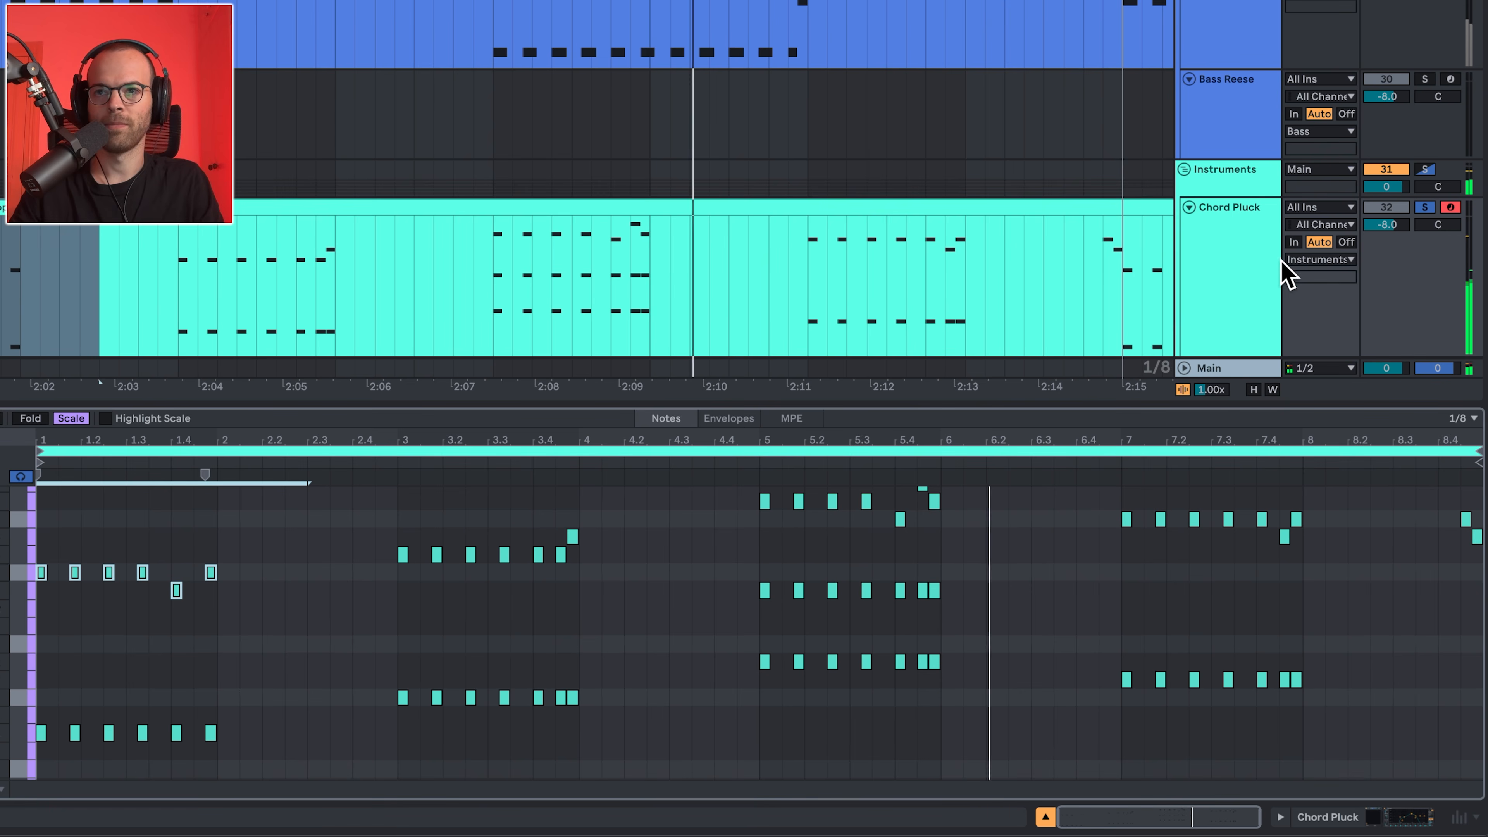
click(1425, 207)
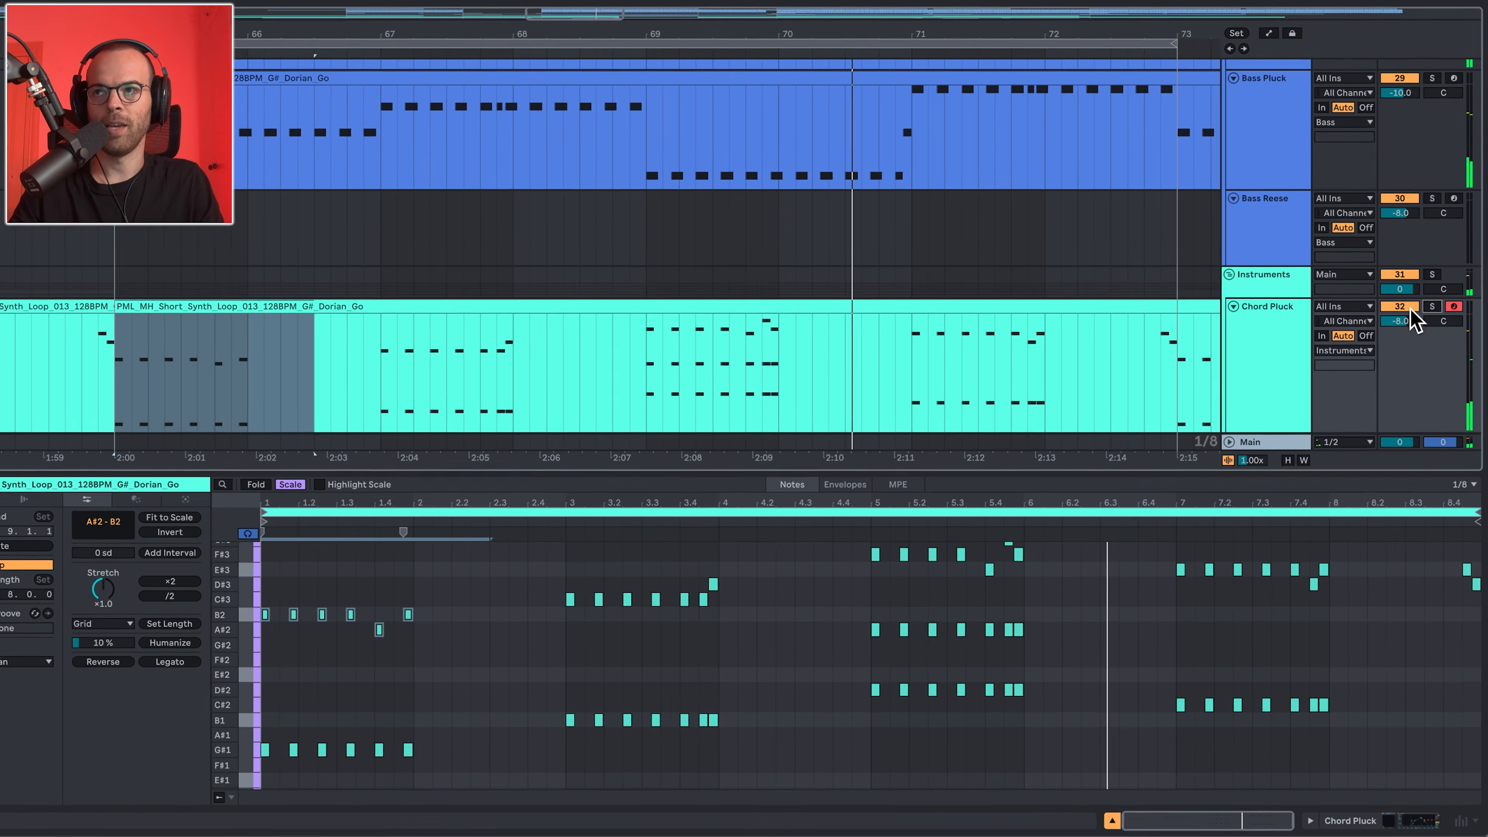
click(1283, 352)
click(1399, 552)
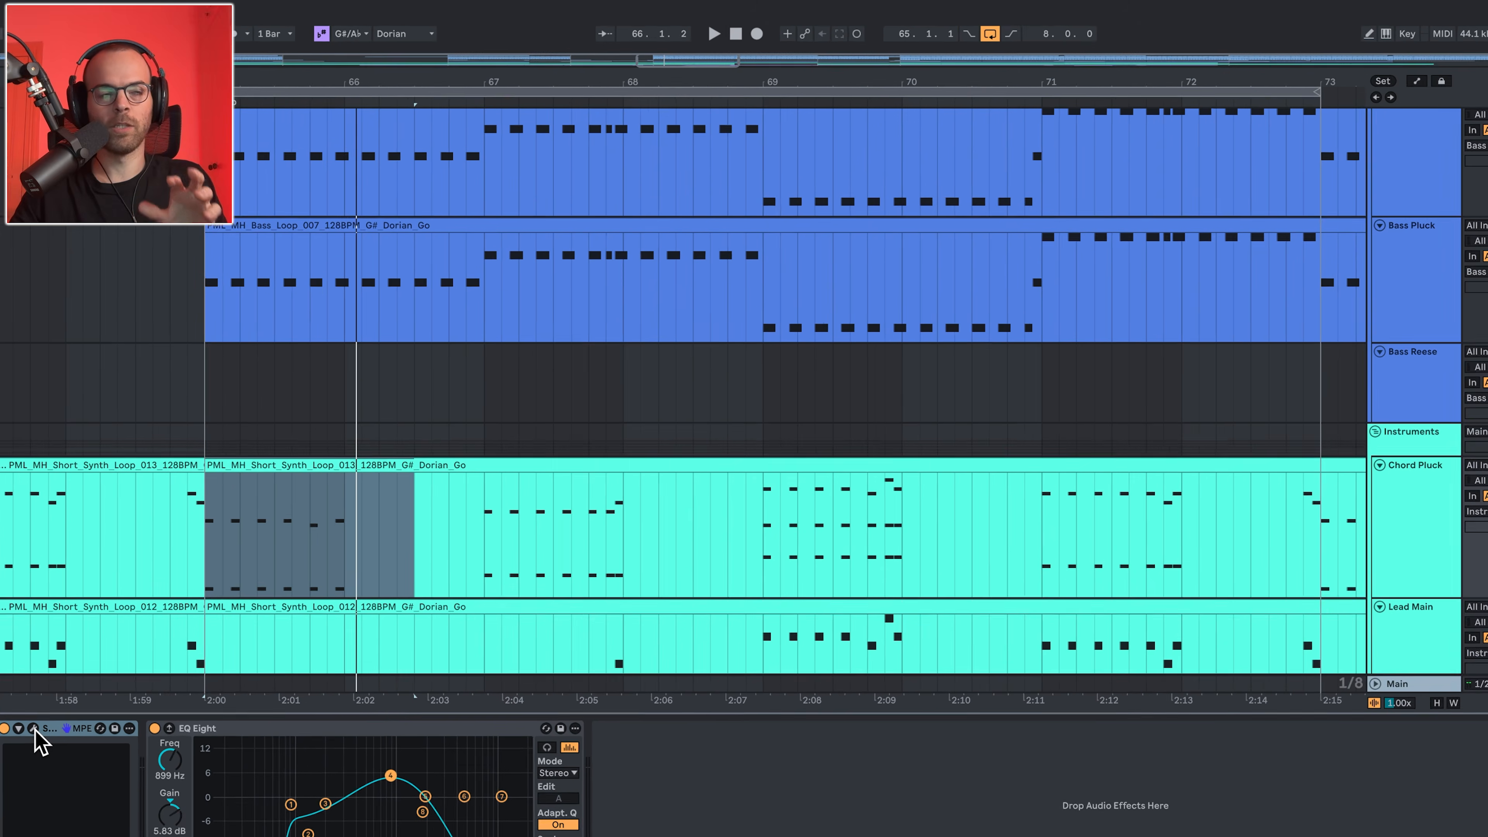
click(41, 660)
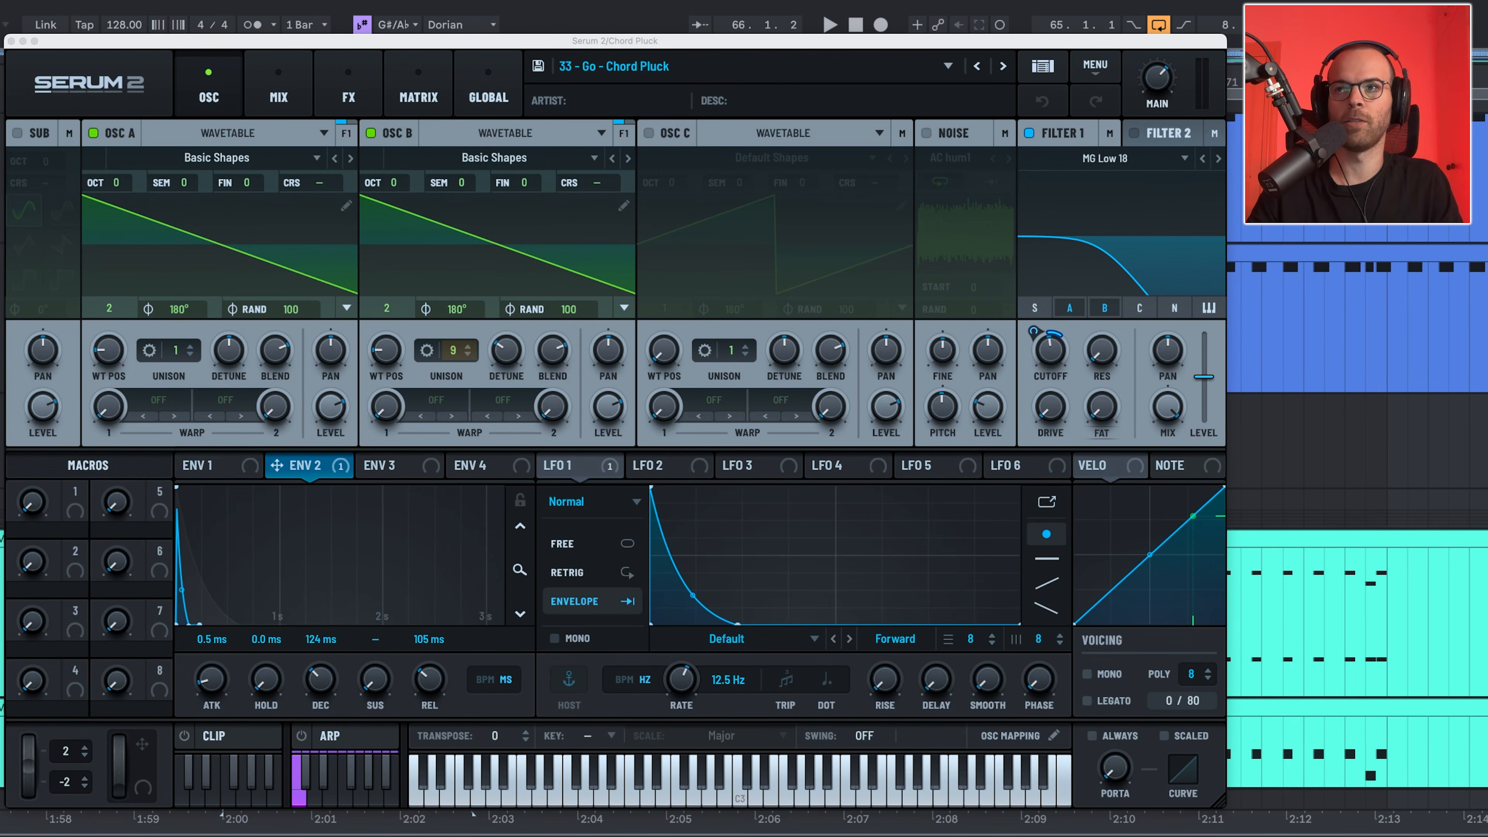
Play the Chord Pluck patch and examine its oscillators, filter envelope, and Reverb and Delay effects
key(super+w)
key(super+alt+p)
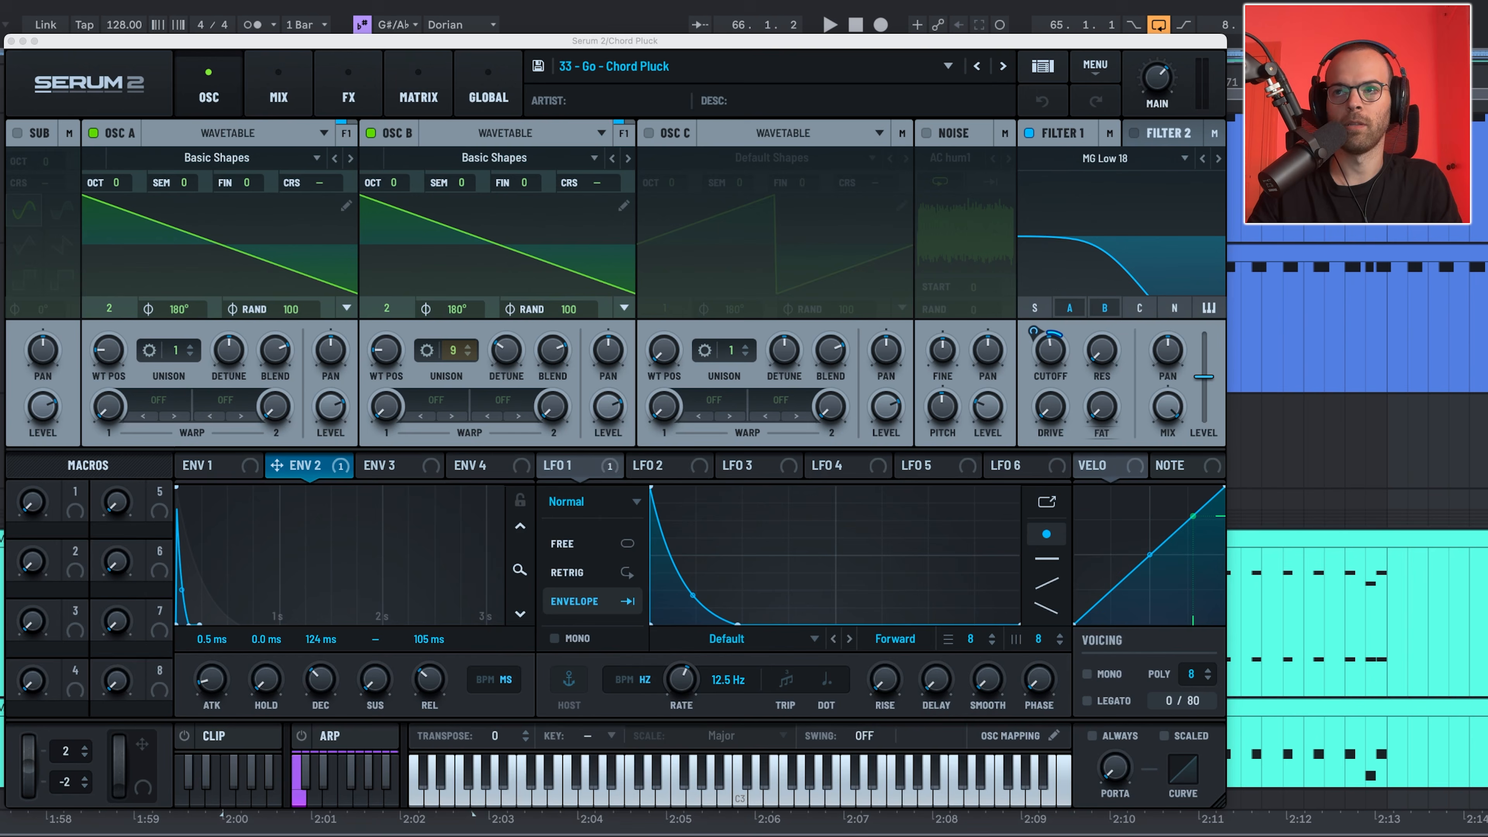
key(space)
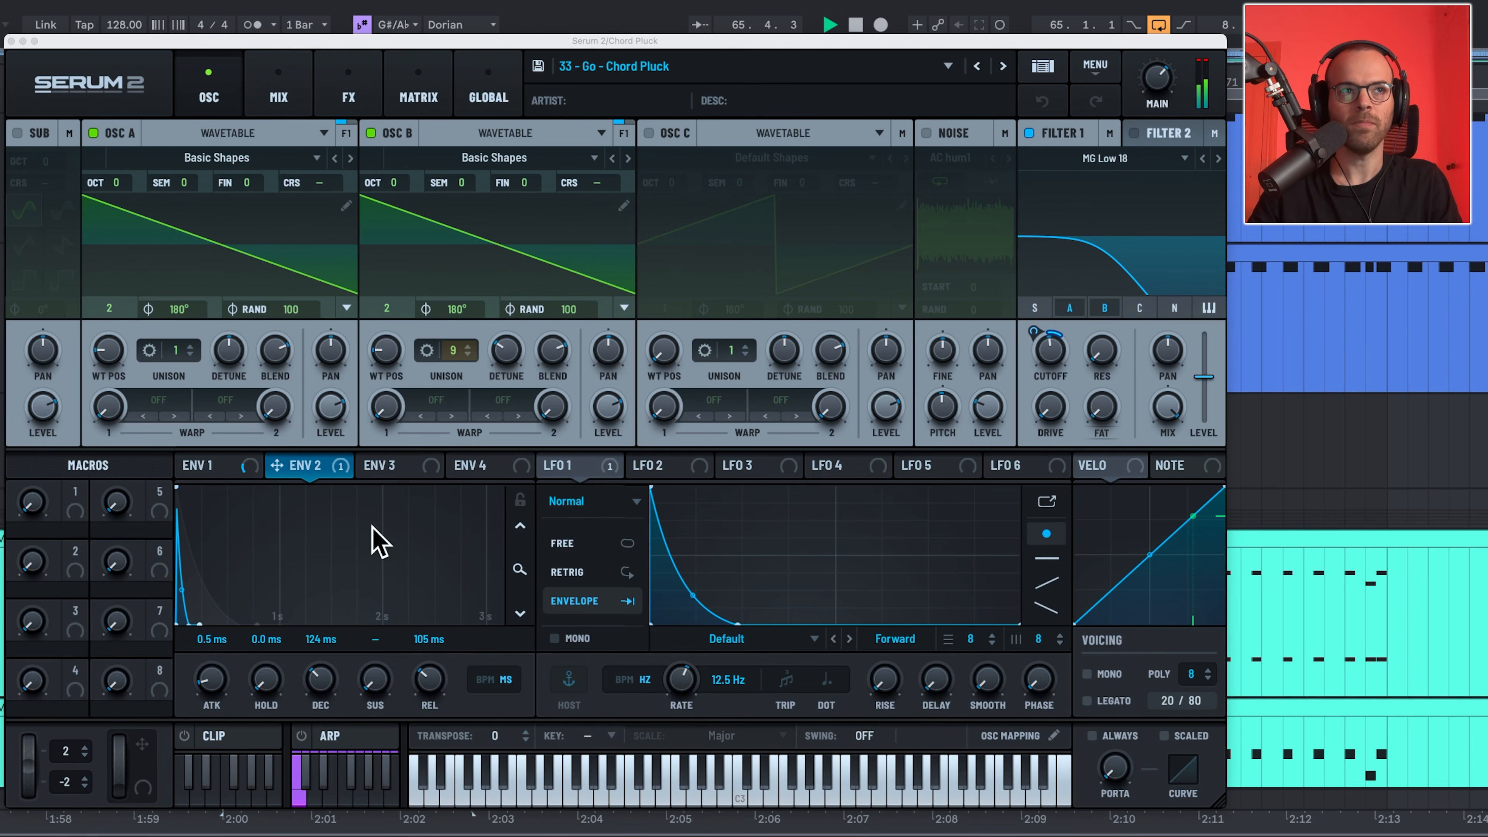
key(space)
click(326, 101)
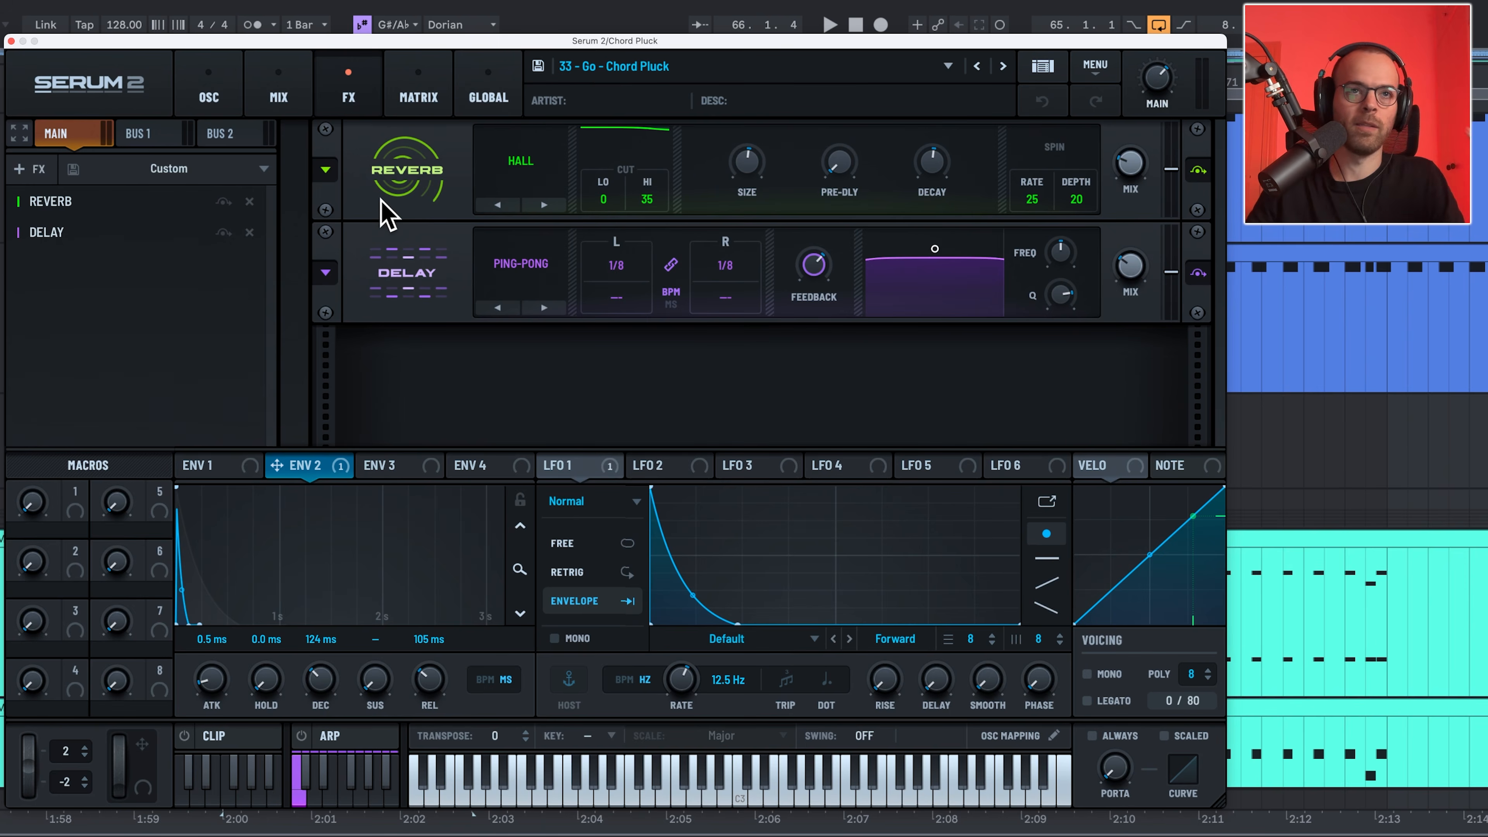
click(211, 97)
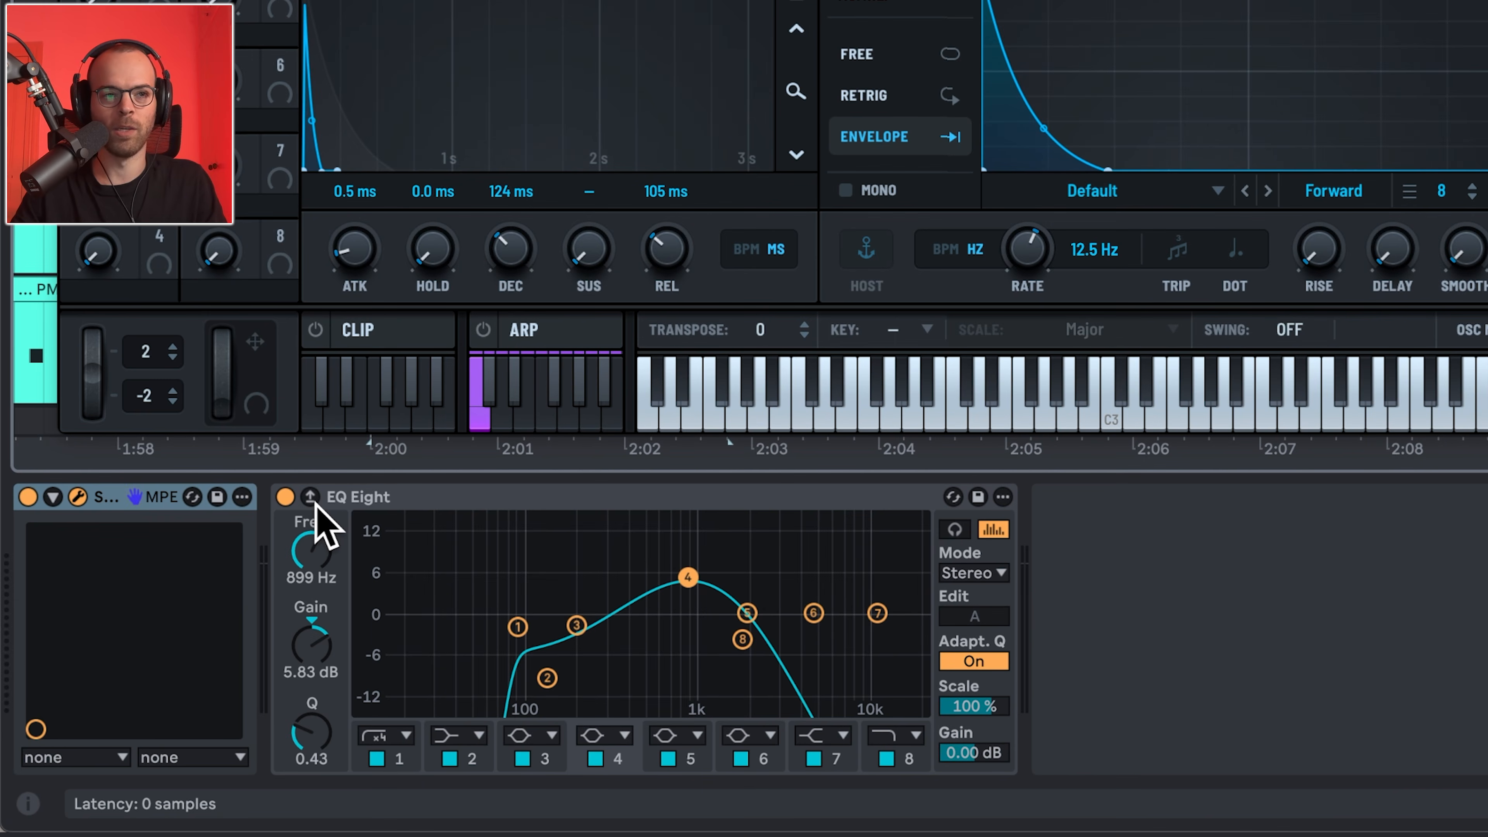
Examine the Chord Pluck's EQ Eight curve during playback, picking out the low-end cuts, midrange boost and high-end roll-off
click(516, 625)
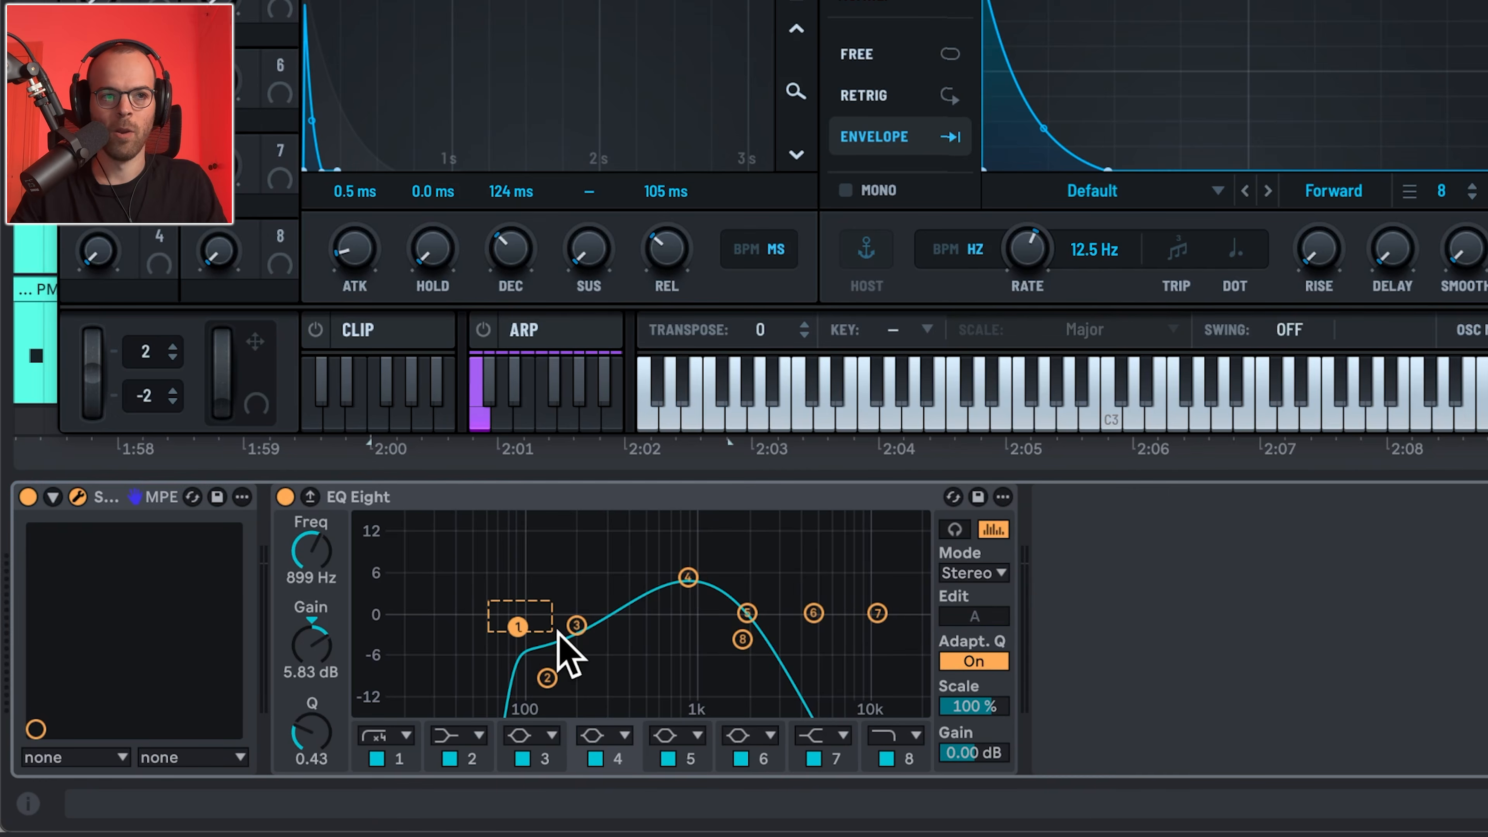
drag(602, 643, 603, 644)
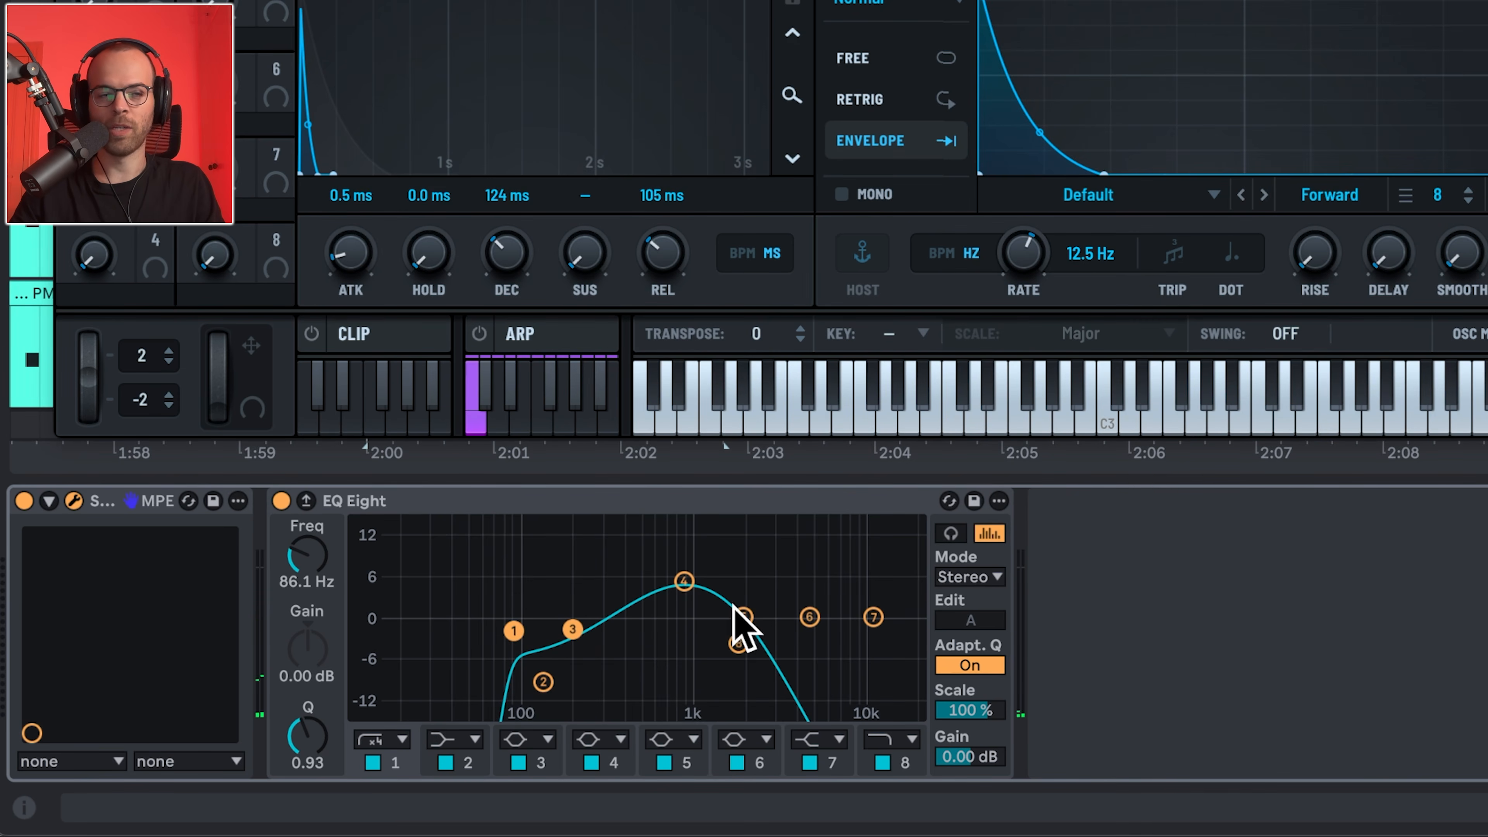
drag(751, 588, 943, 762)
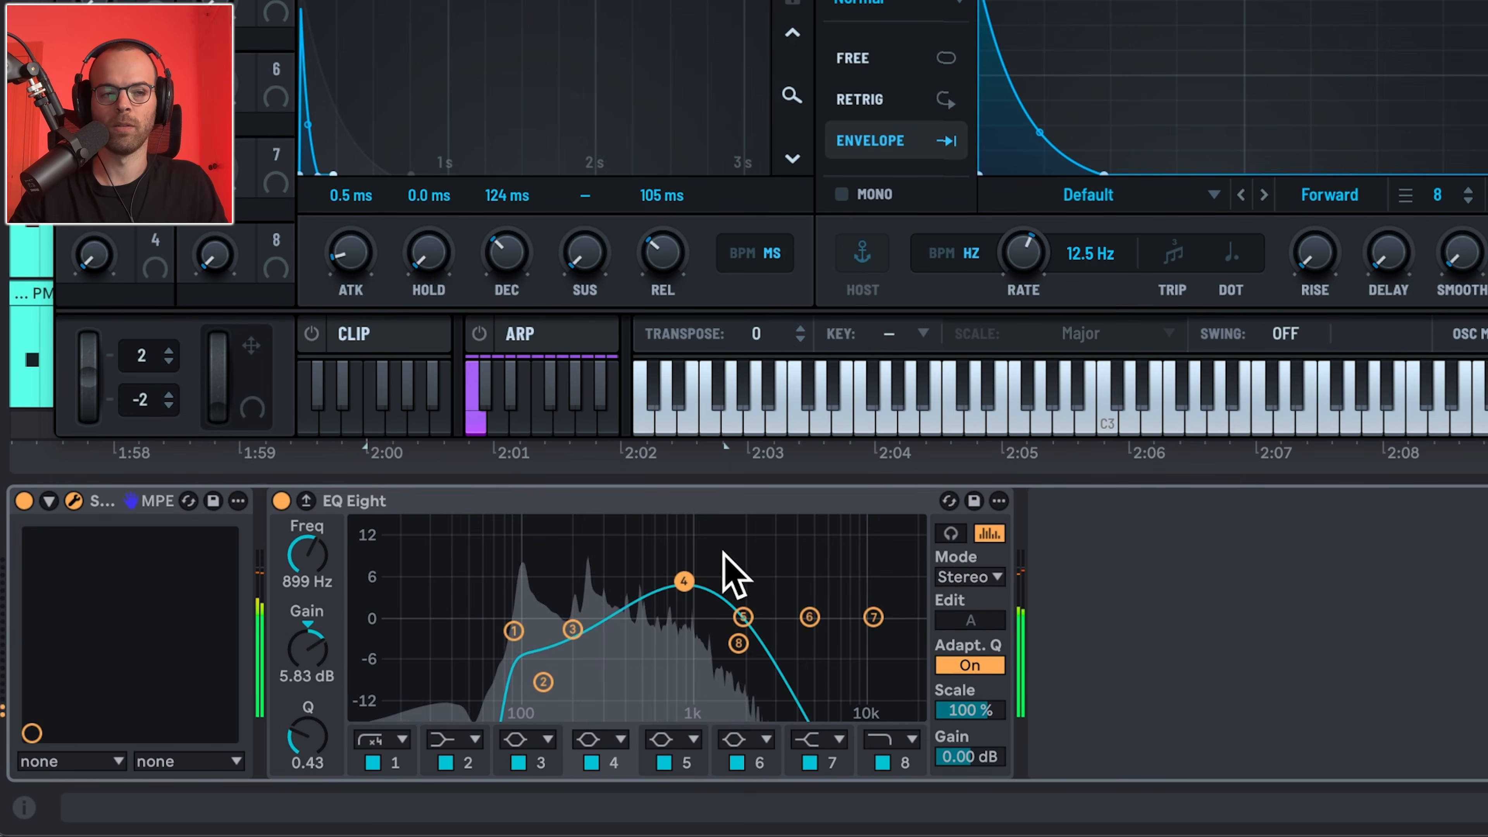
drag(736, 547, 627, 673)
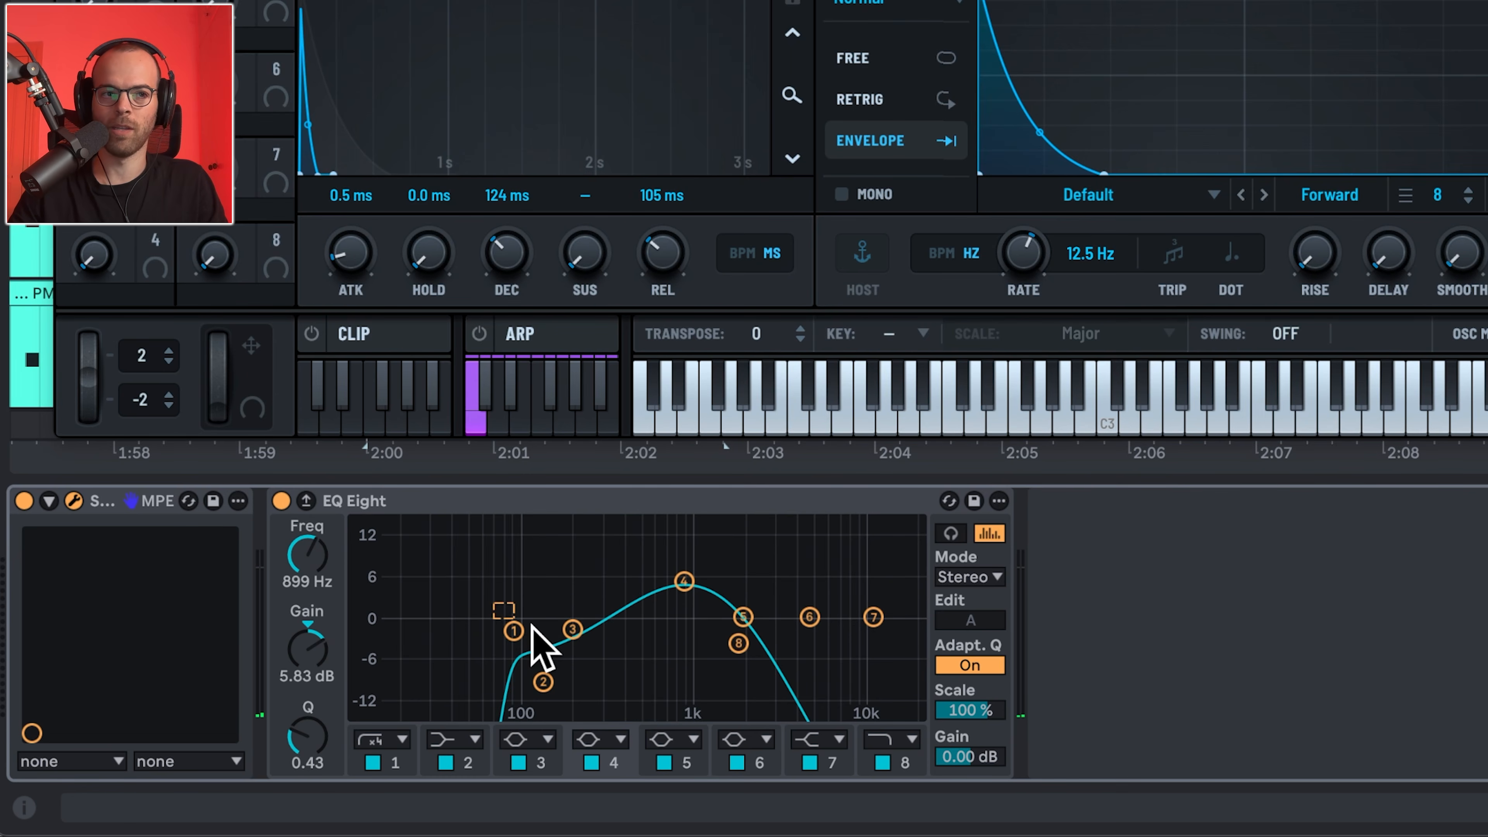
drag(534, 630, 536, 634)
drag(870, 727, 913, 740)
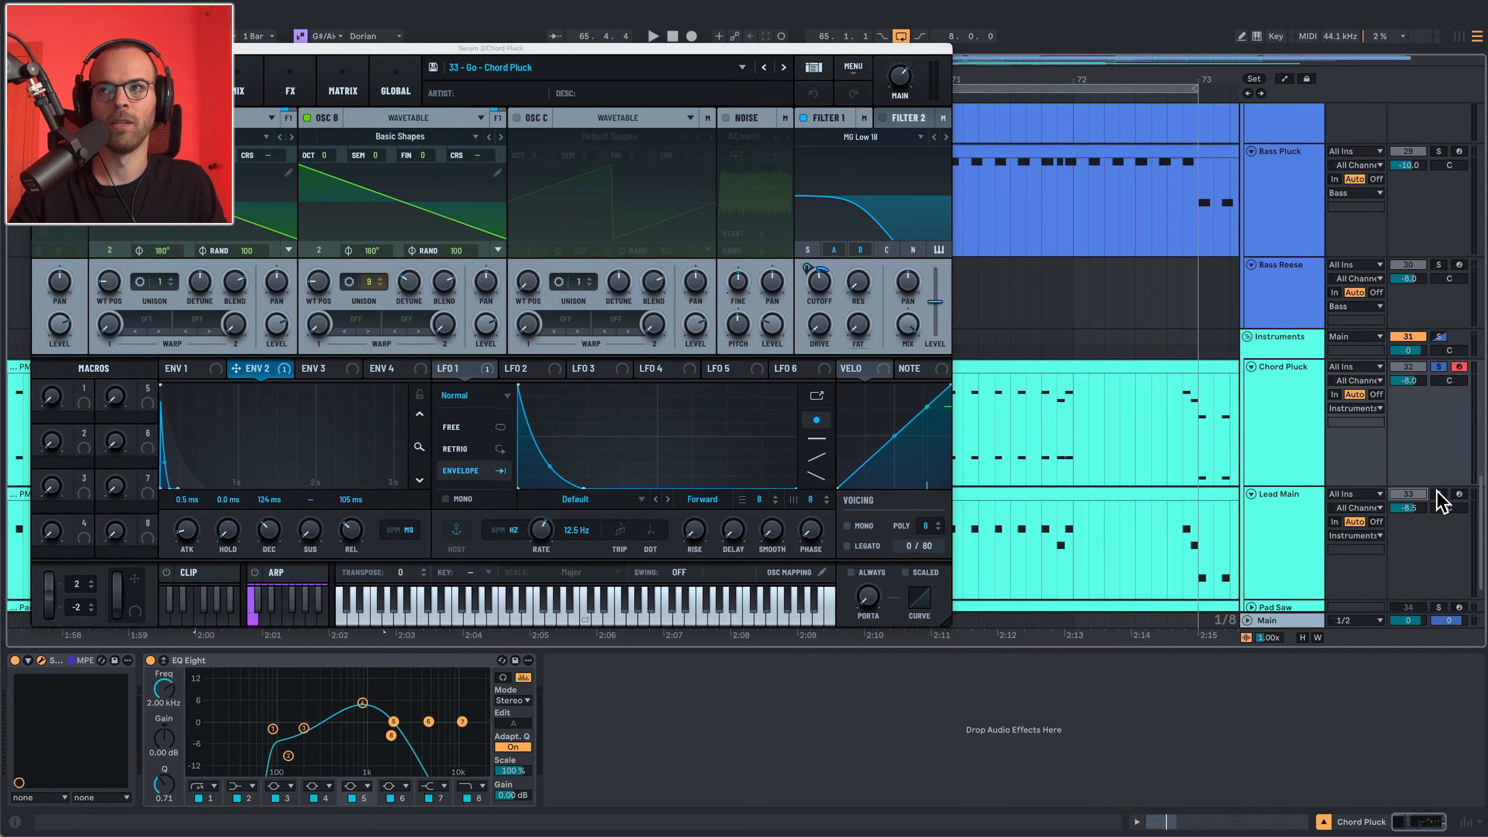
Play the drop's full mix, close the Chord Pluck's Serum window, and select the Lead Main clip to show its devices
key(space)
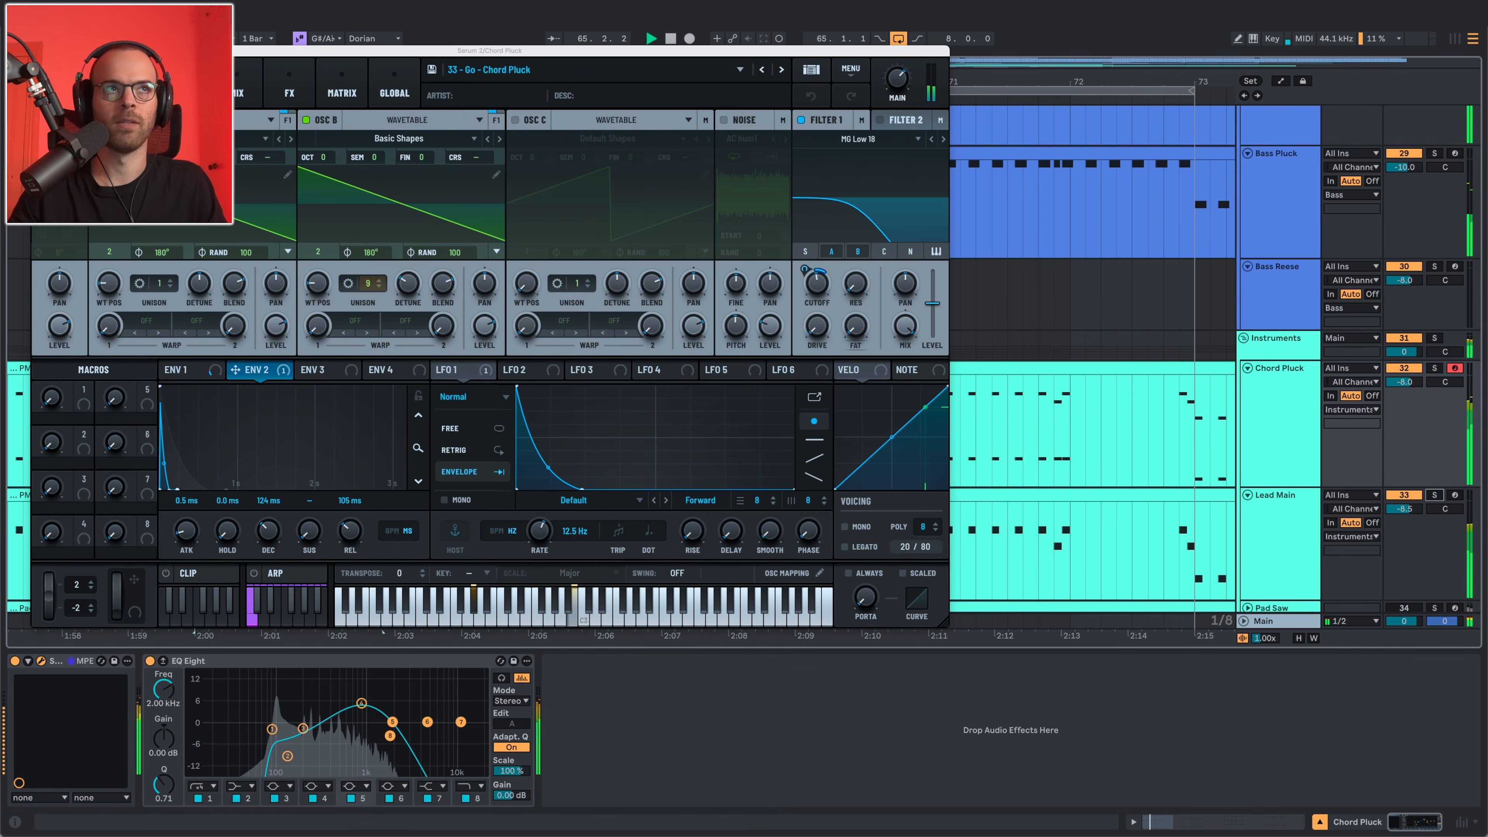
key(super+w)
scroll(1242, 506, down, 2)
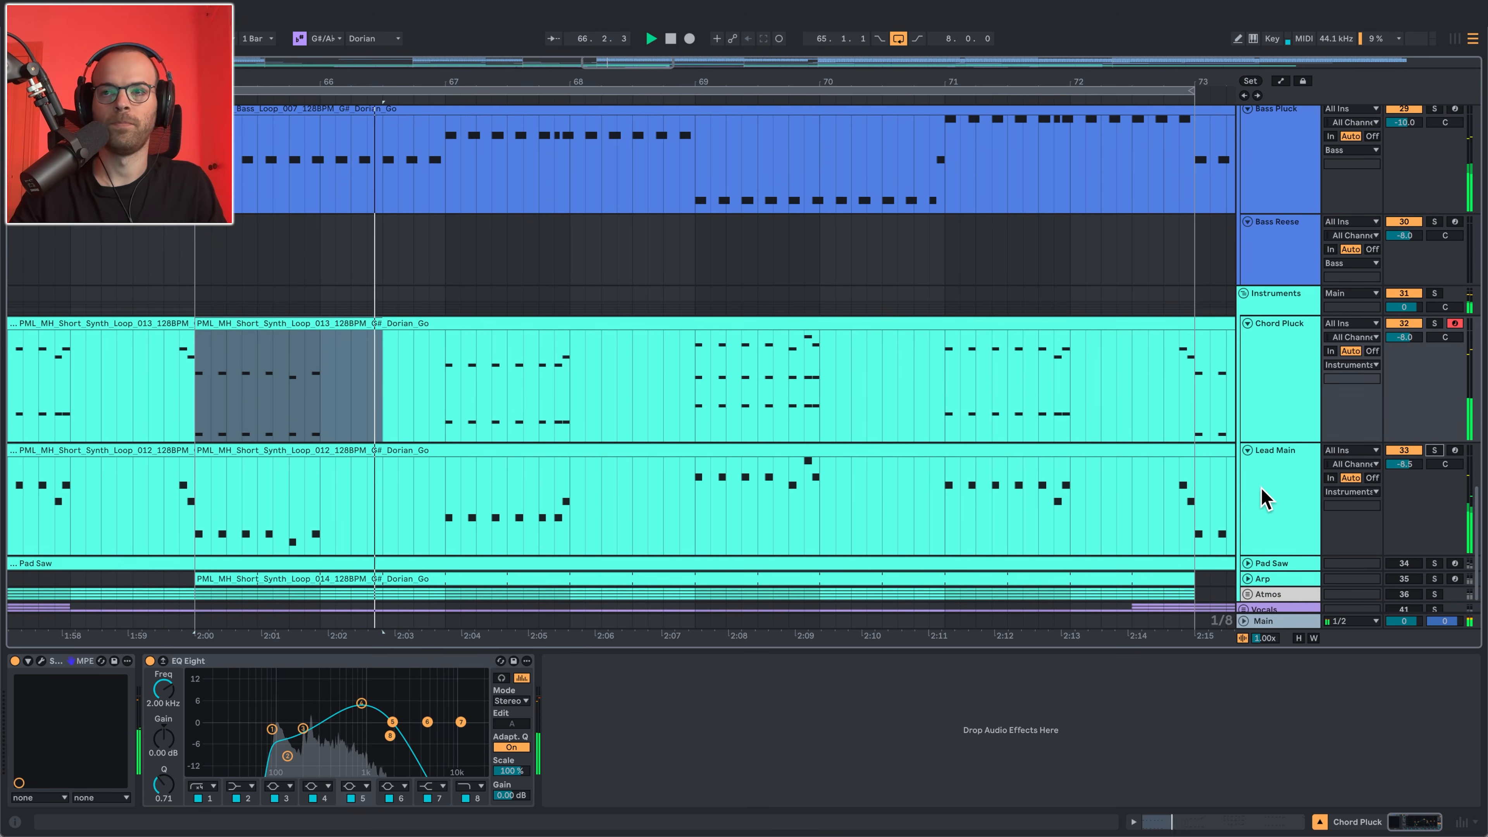
click(433, 452)
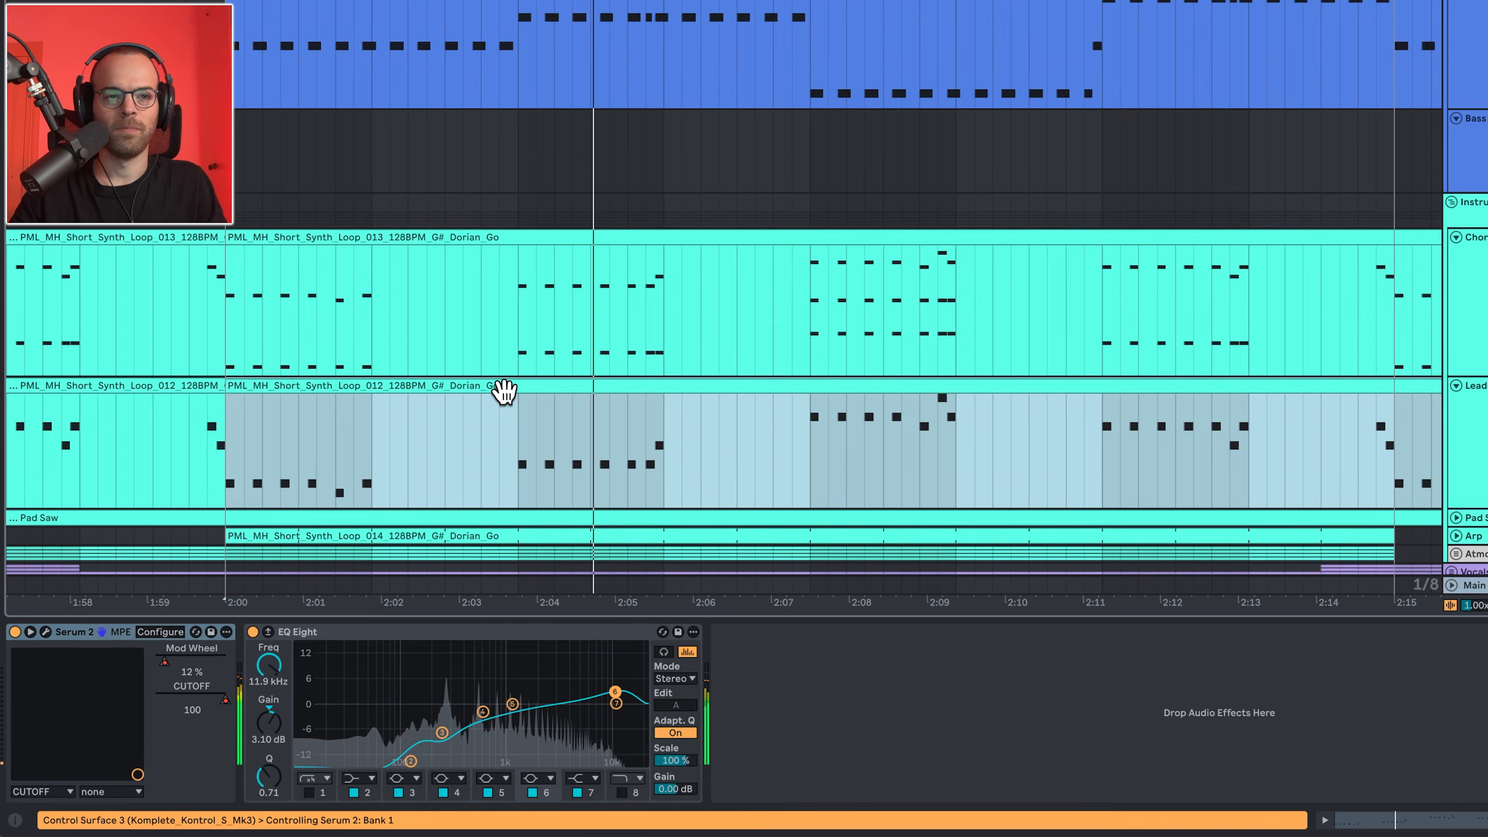
drag(674, 392, 681, 389)
key(space)
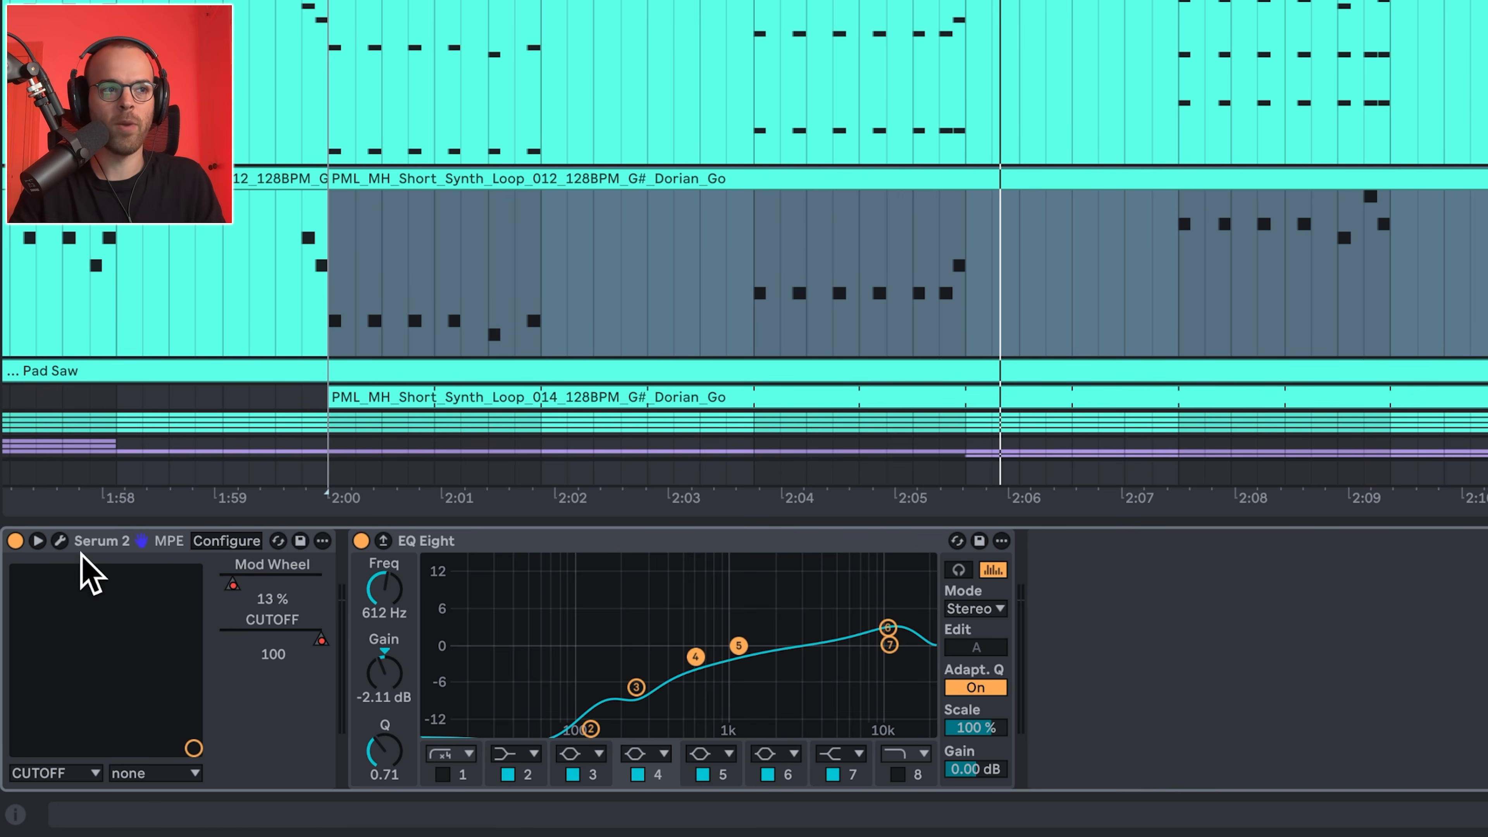
Open the Lead Main's Serum 2 patch and examine its oscillator, effects and Env 2 modulation of the FX filter
click(61, 541)
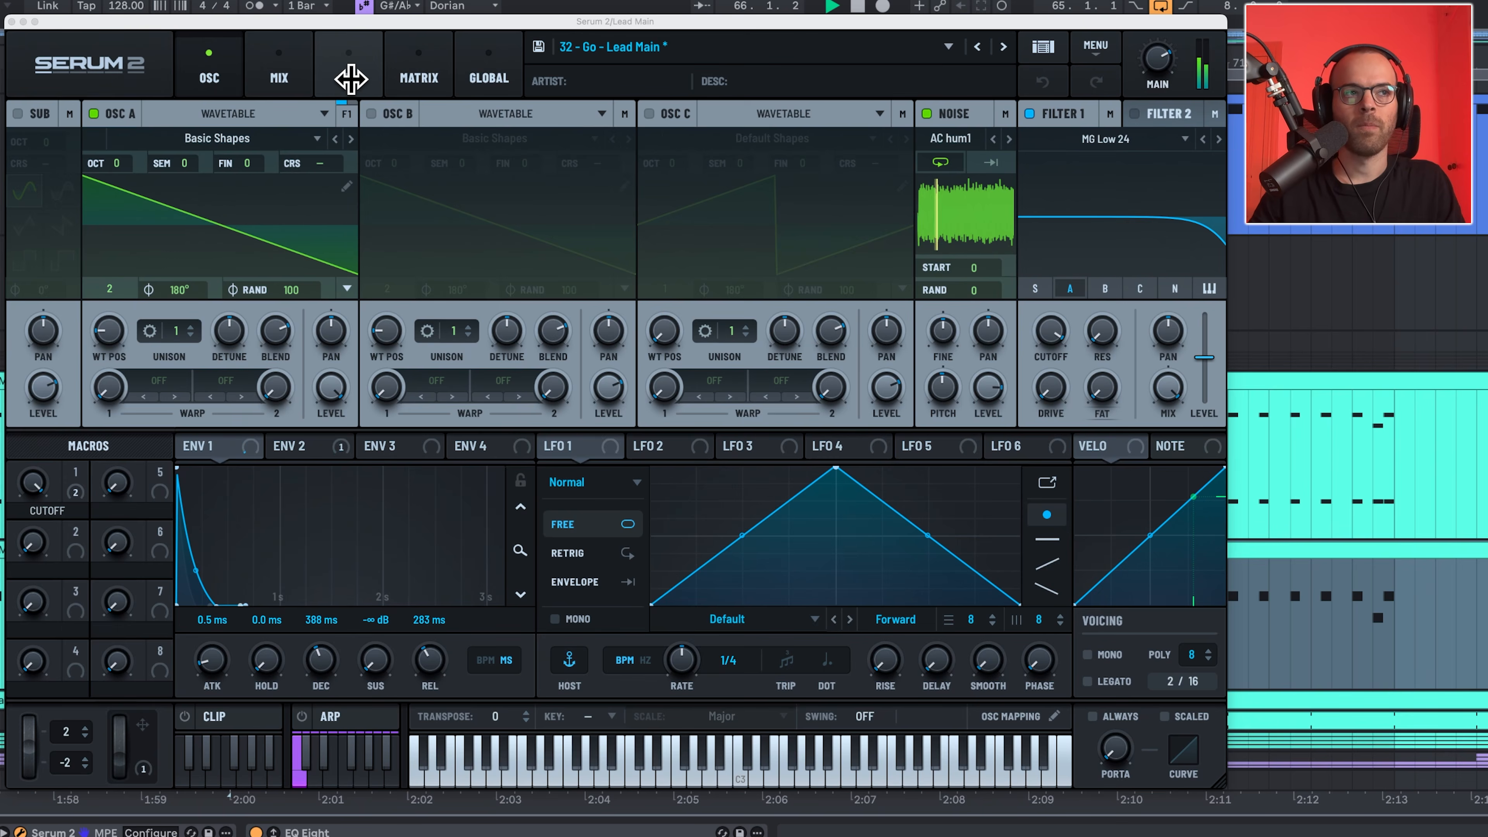
click(350, 82)
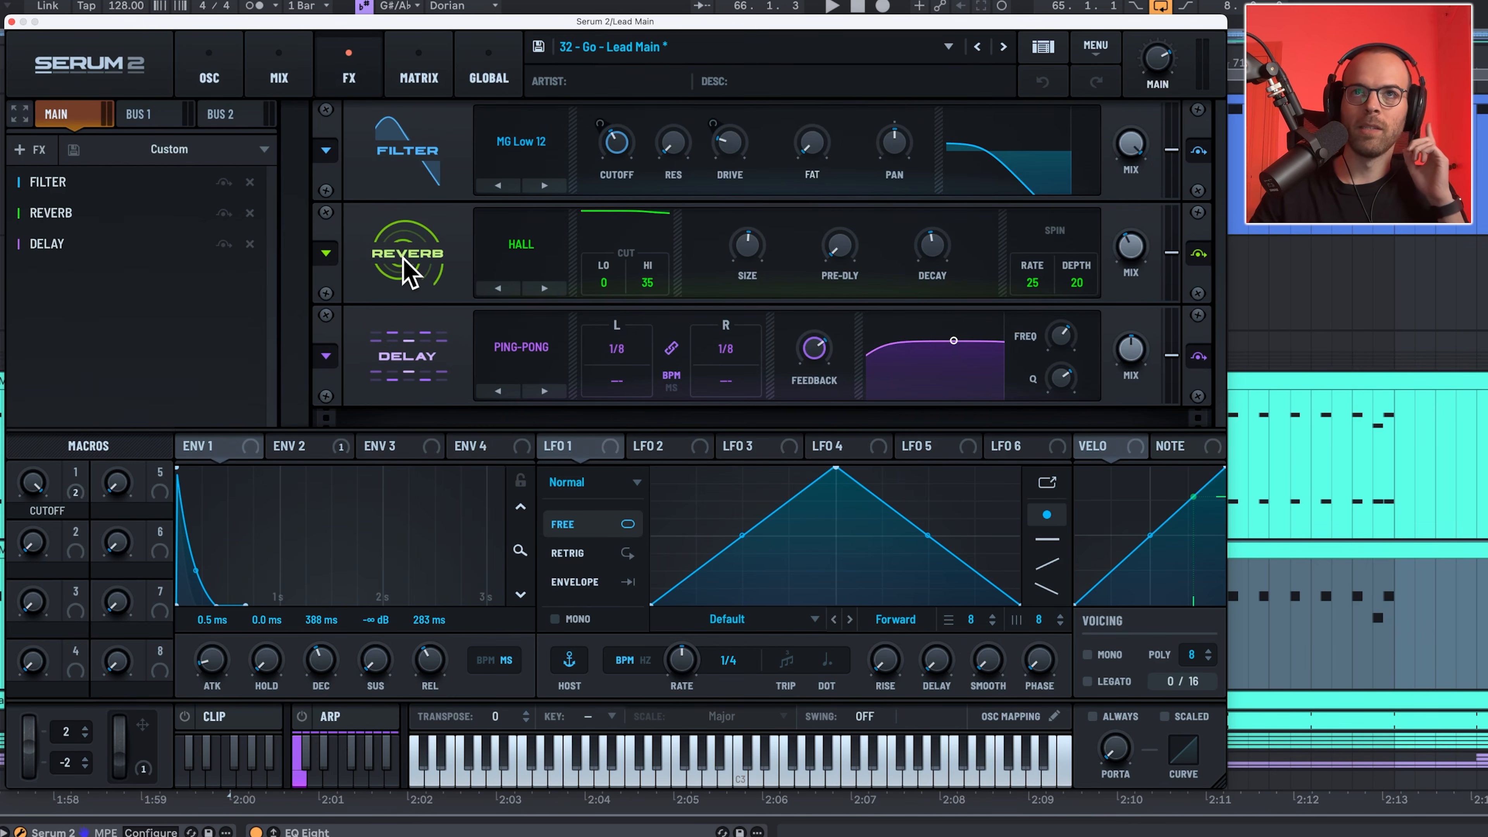
click(296, 456)
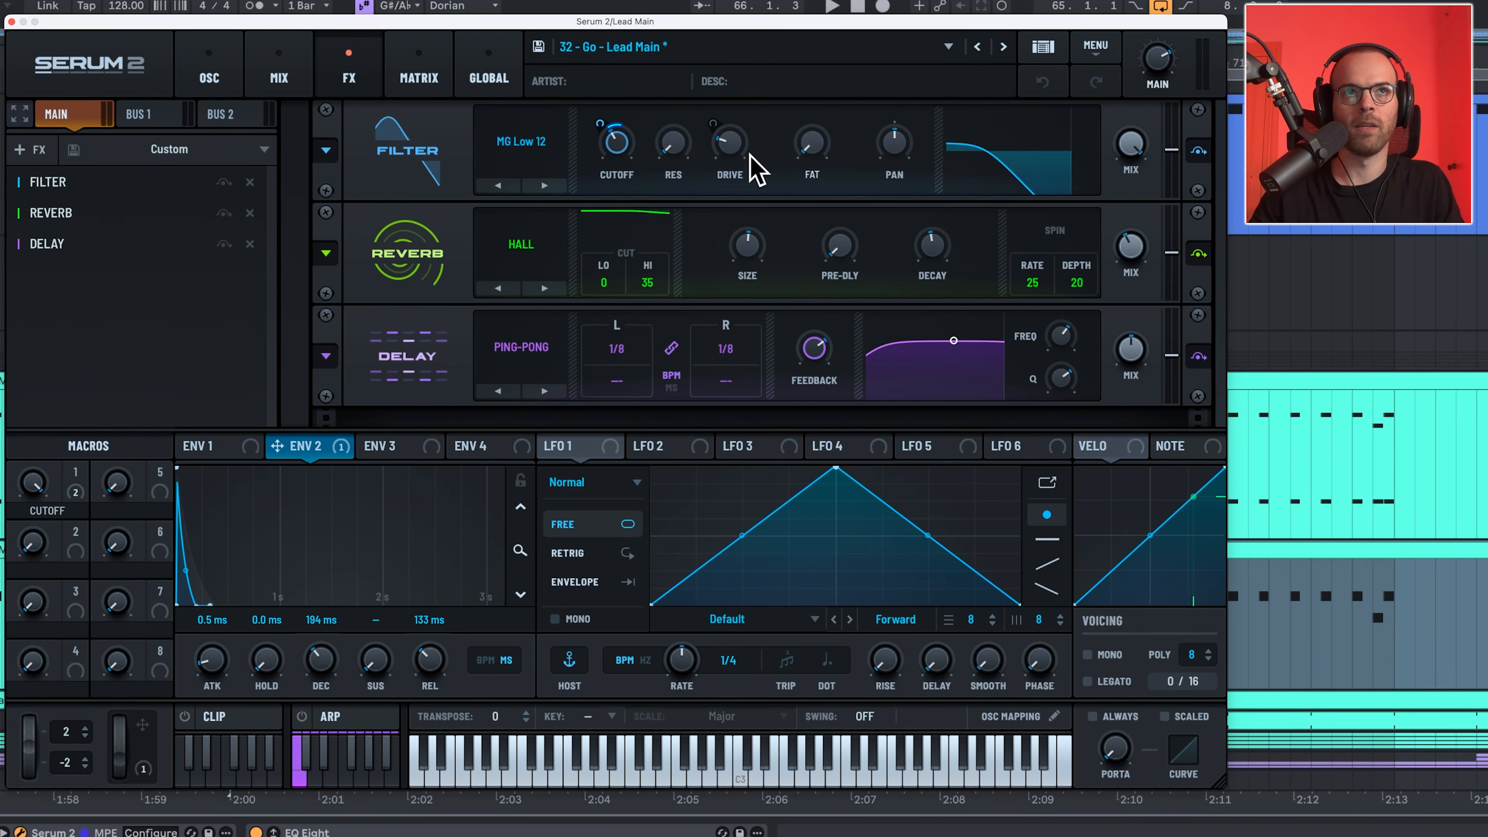
key(space)
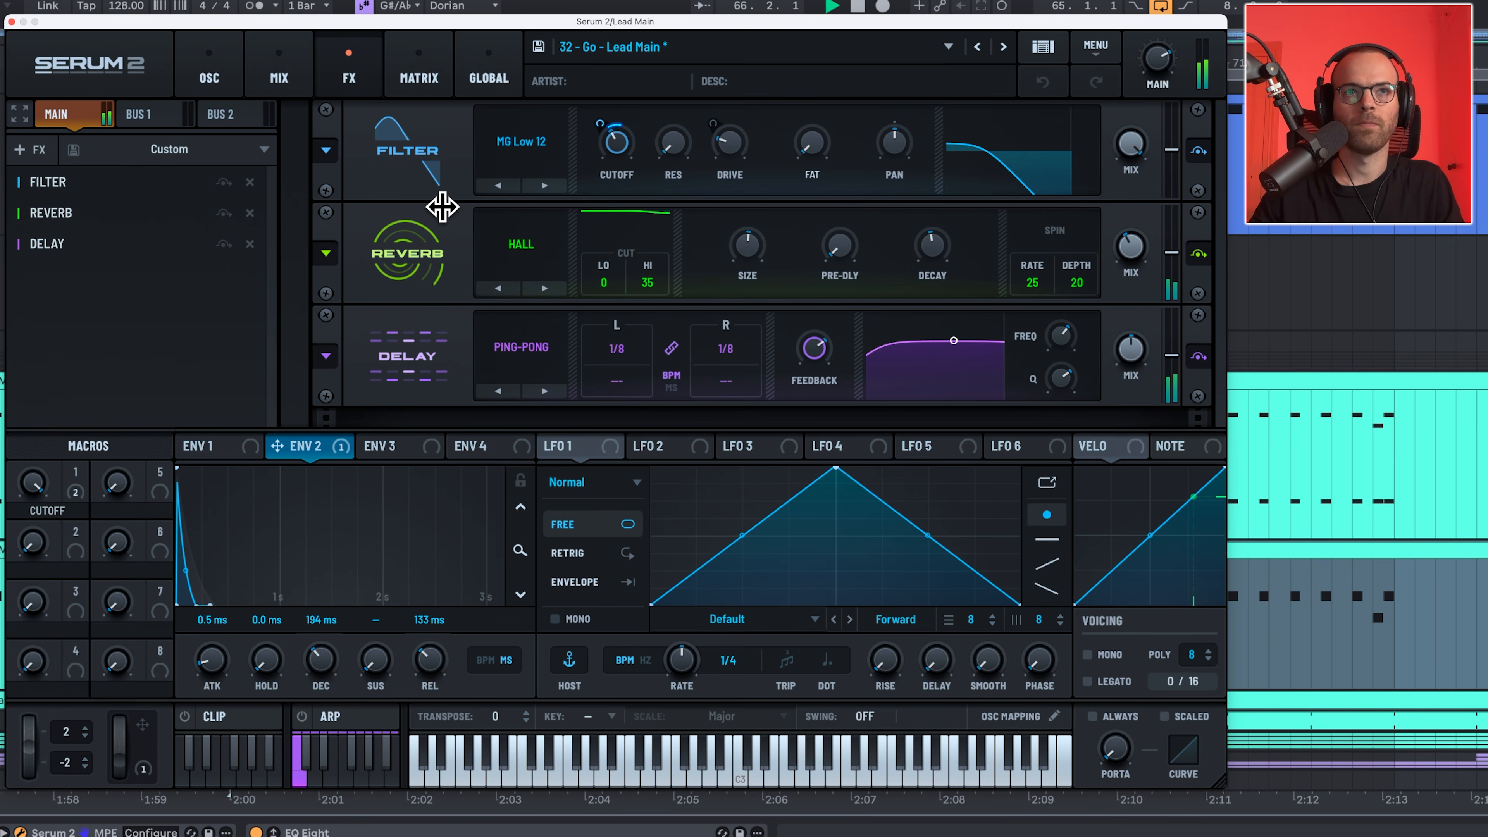
Revisit the Lead Main's oscillator and effects pages, bypass its Reverb and Delay, and play the sound dry
click(209, 78)
click(349, 77)
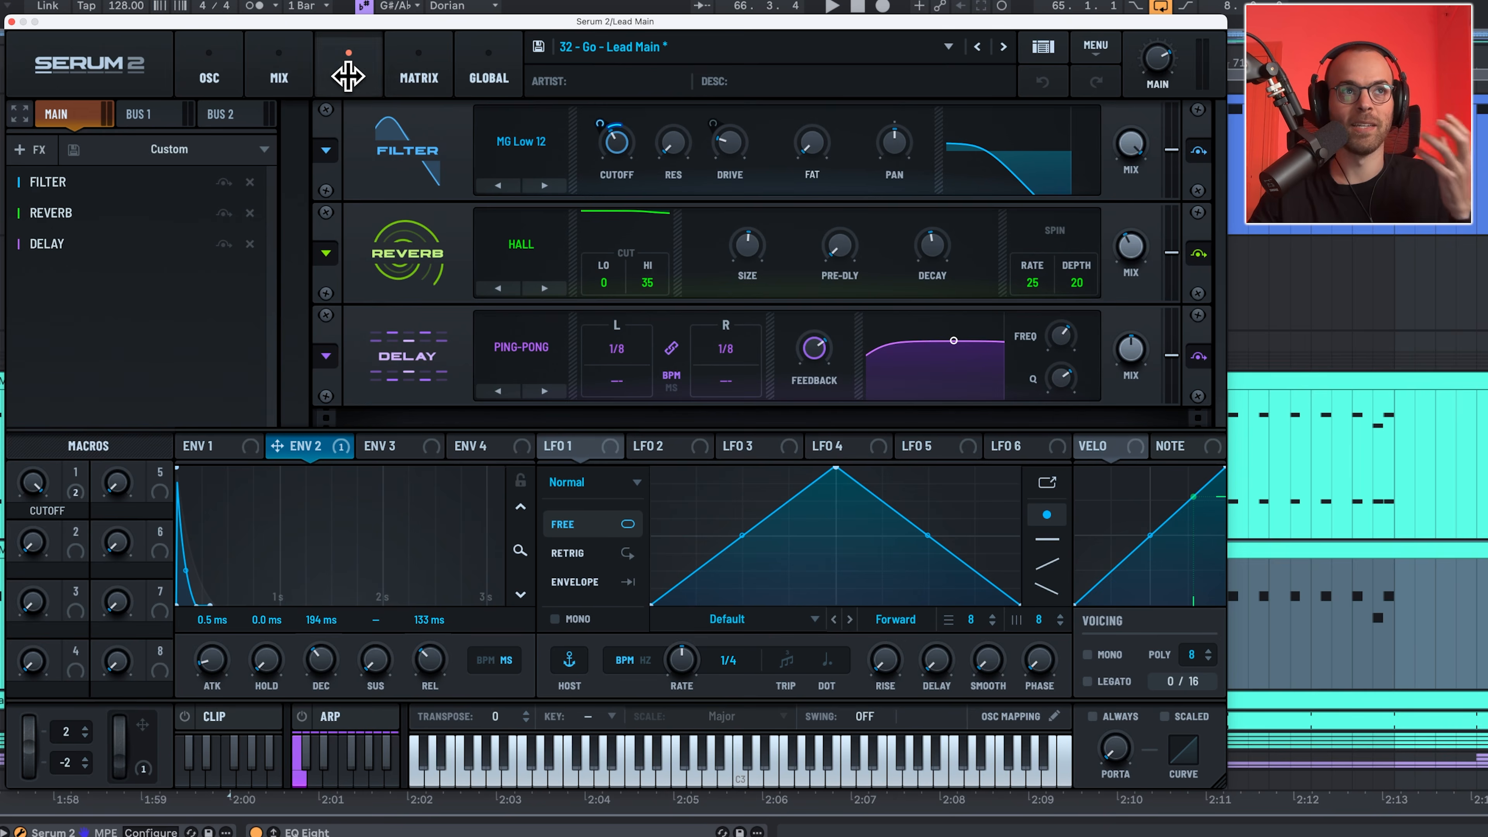
click(1198, 354)
key(space)
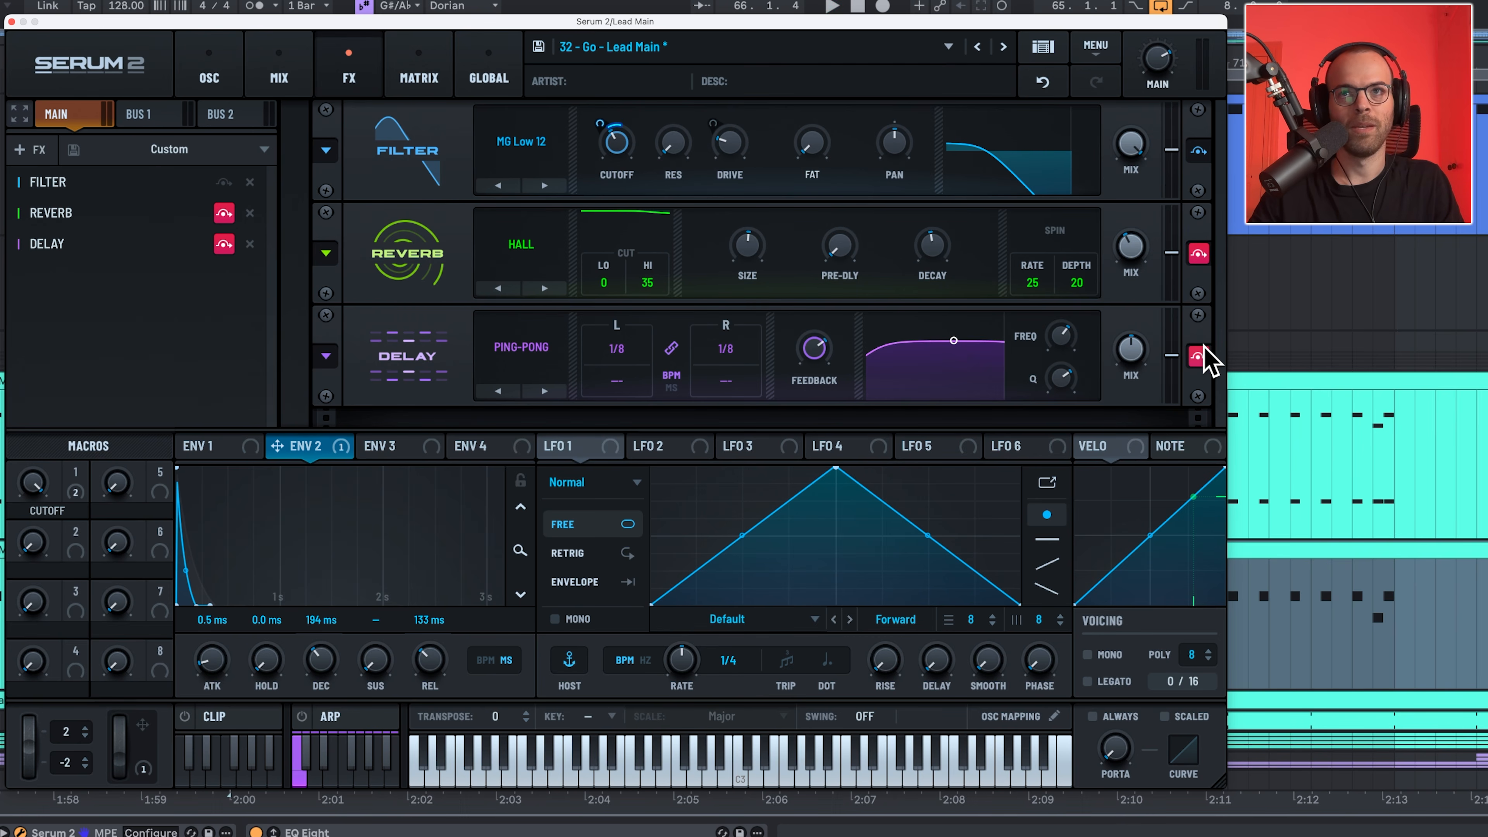
Audition the Lead Main with its Reverb and Delay active, close its Serum window, and open the Lead Main clip's notes
key(space)
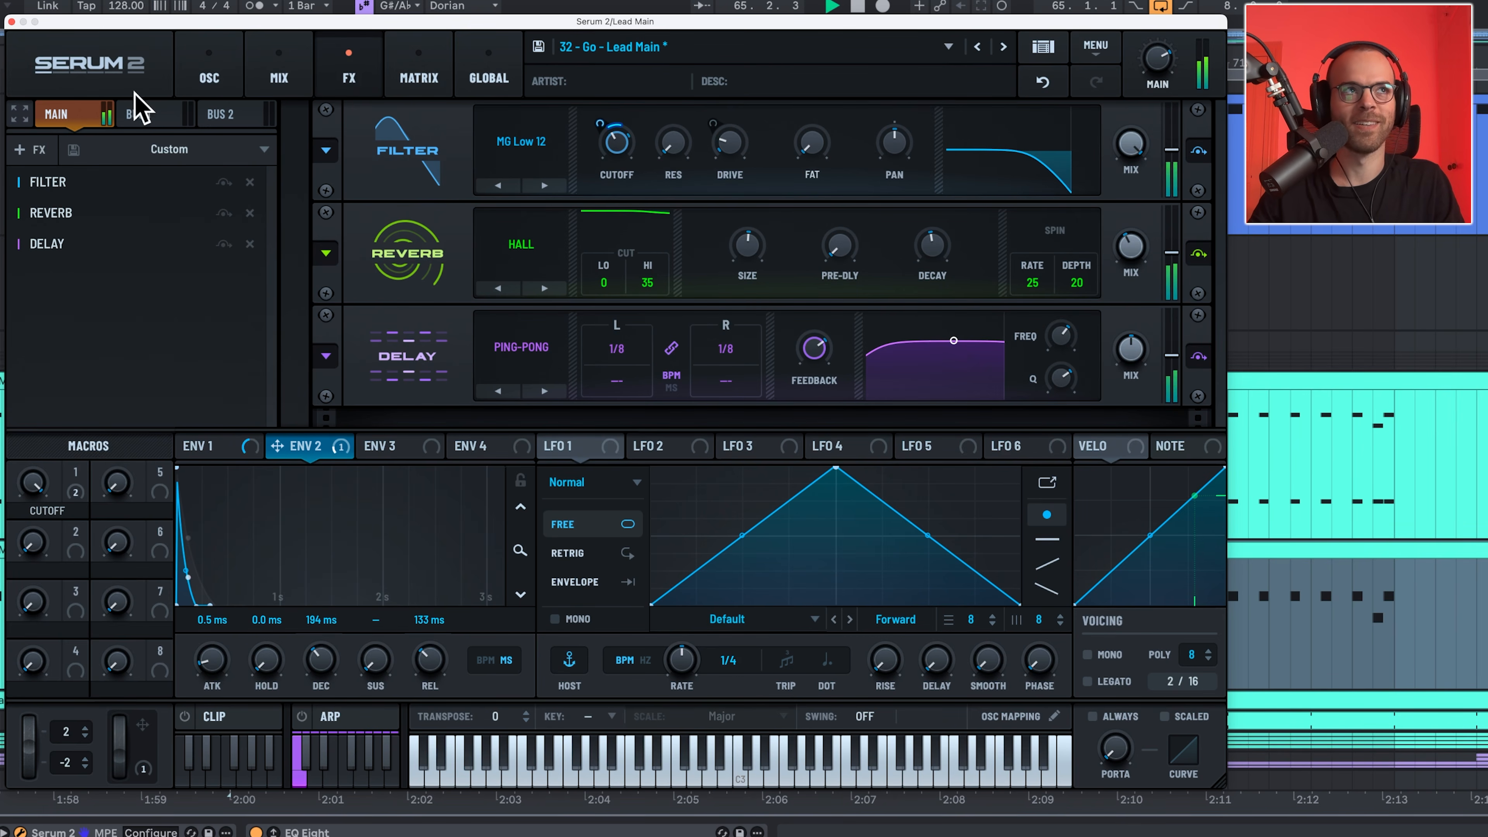
click(12, 22)
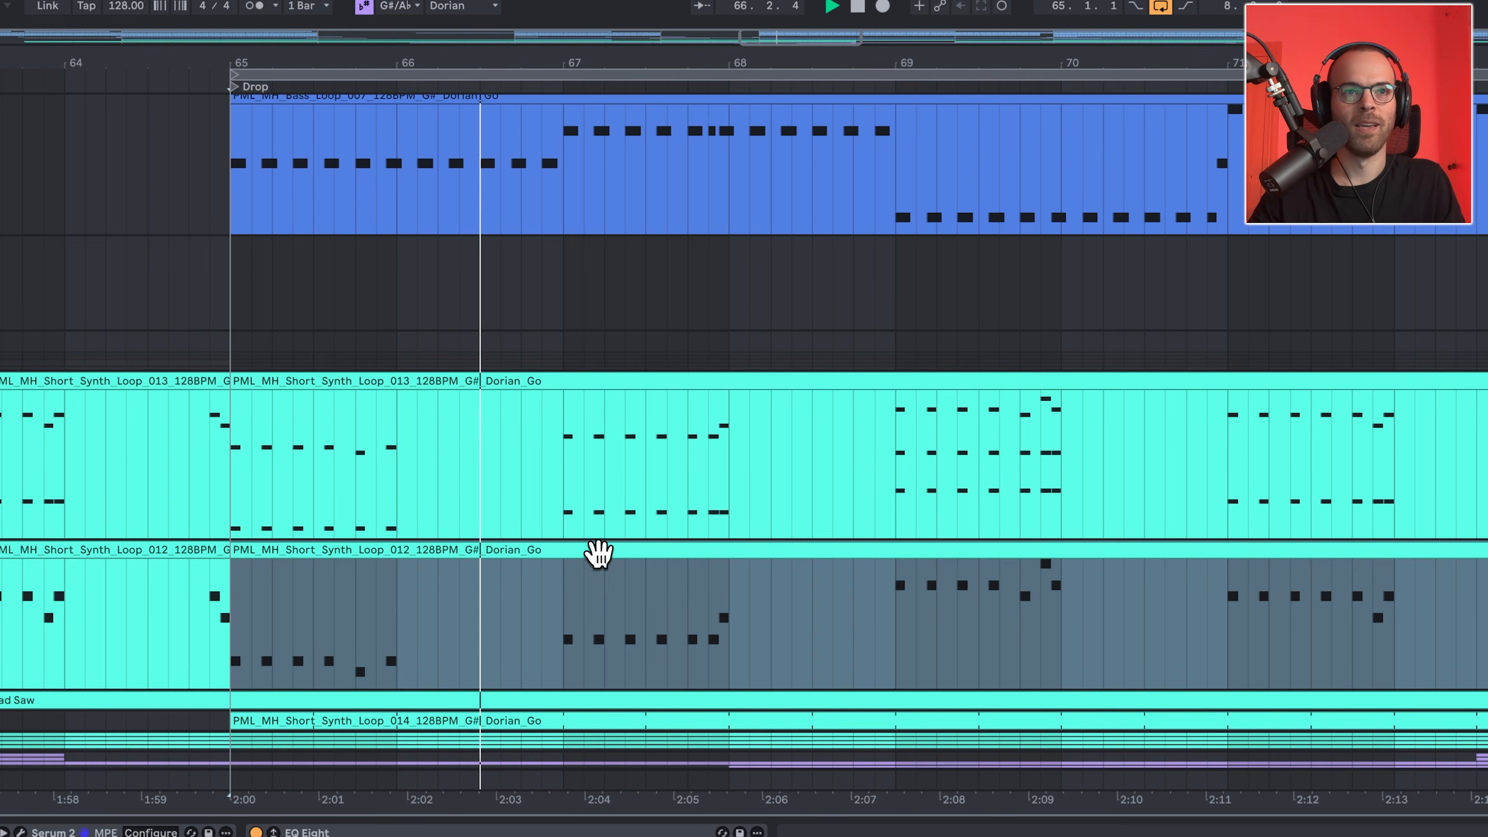
double_click(591, 556)
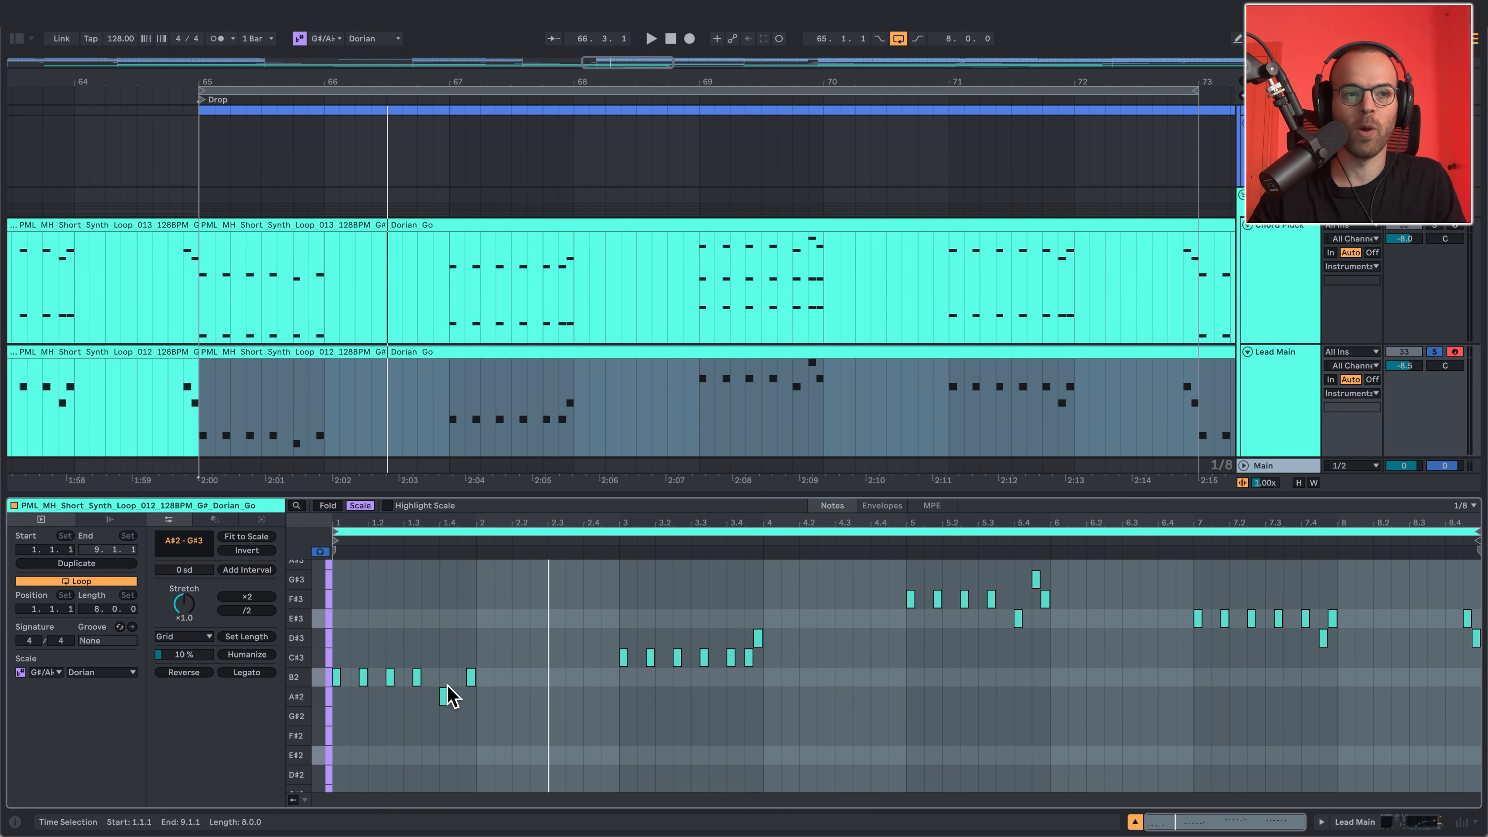
Play the drop with the Chord Pluck and Lead Main clips open together in the piano roll, comparing their notes
key(space)
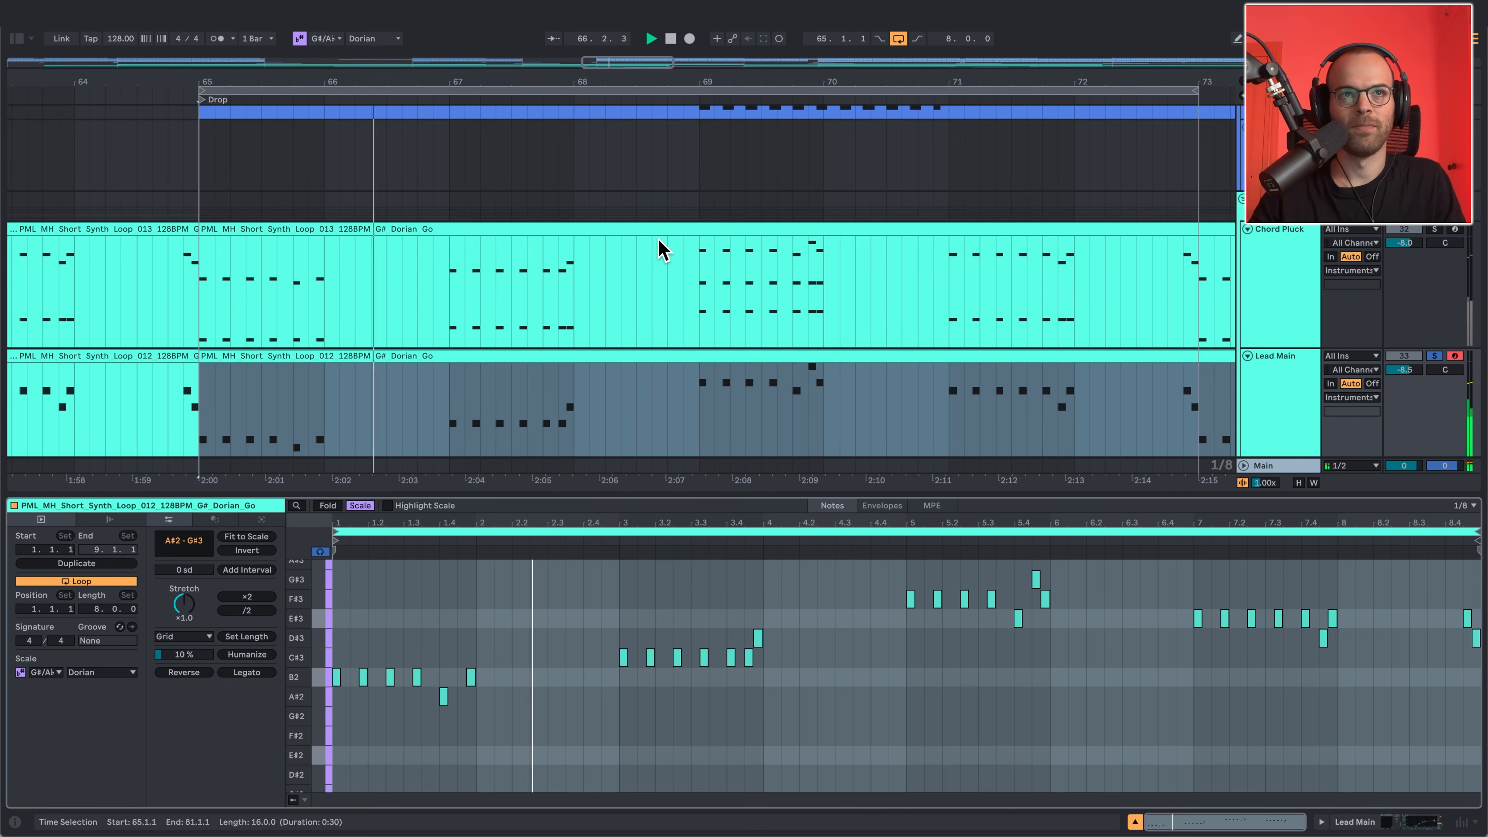
shift+click(619, 229)
scroll(584, 618, down, 3)
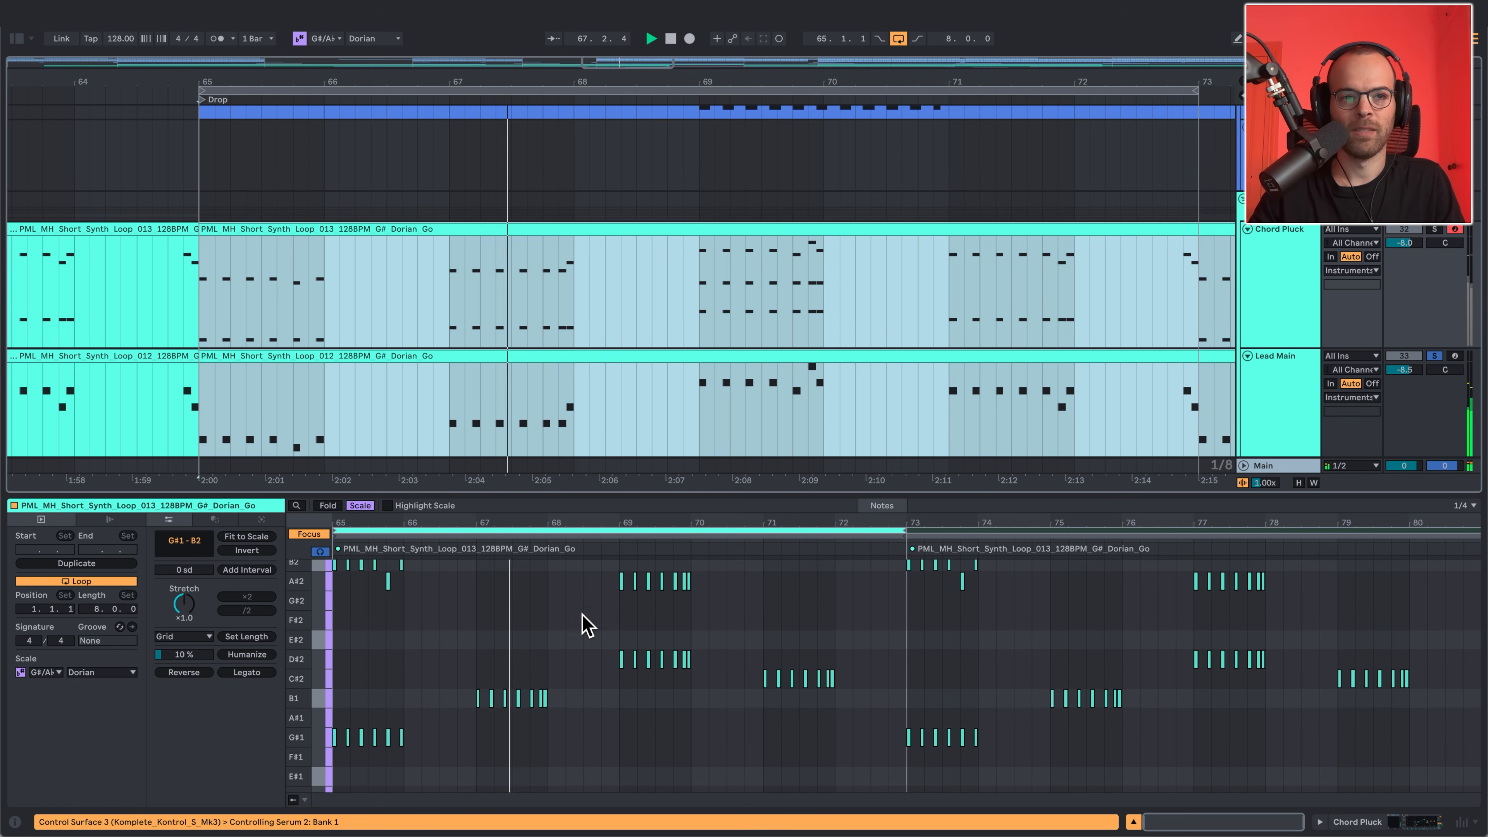
scroll(584, 618, up, 3)
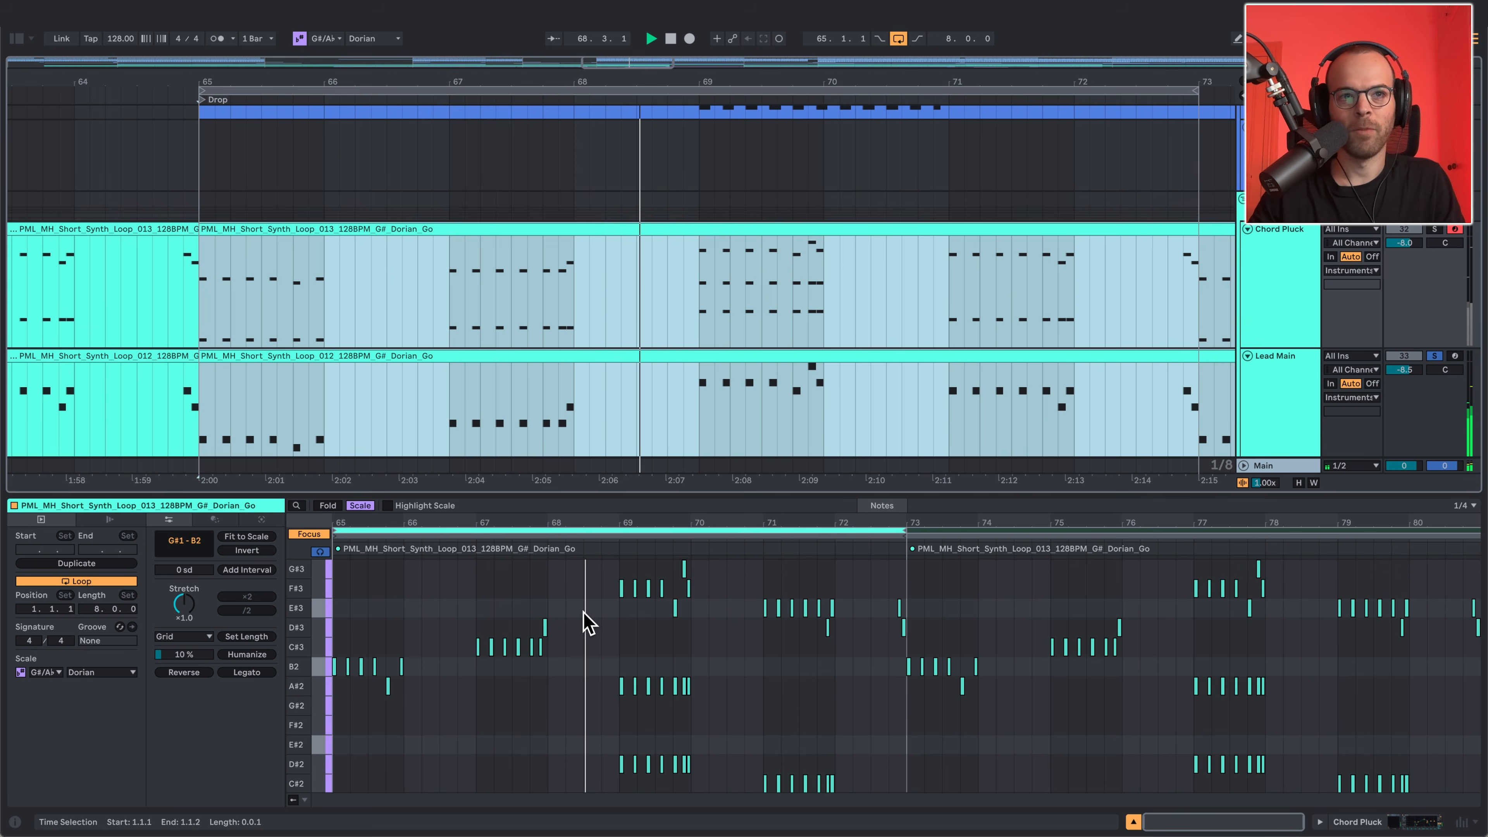
click(573, 537)
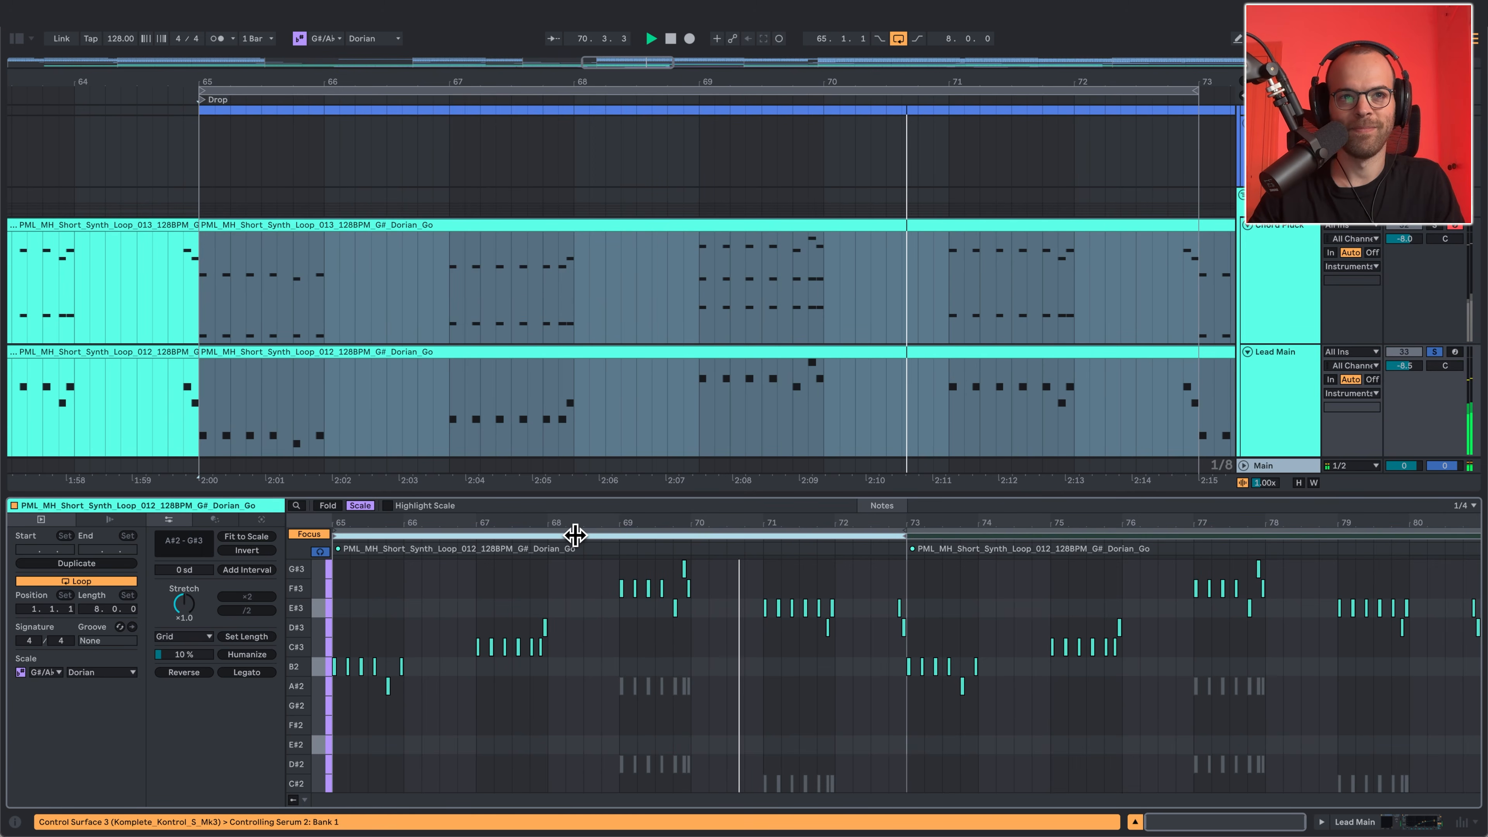
Pick out the upper A#2 and B2 notes of the first chord in the Chord Pluck clip, and return to the Lead Main clip
click(568, 228)
key(space)
drag(506, 641, 340, 613)
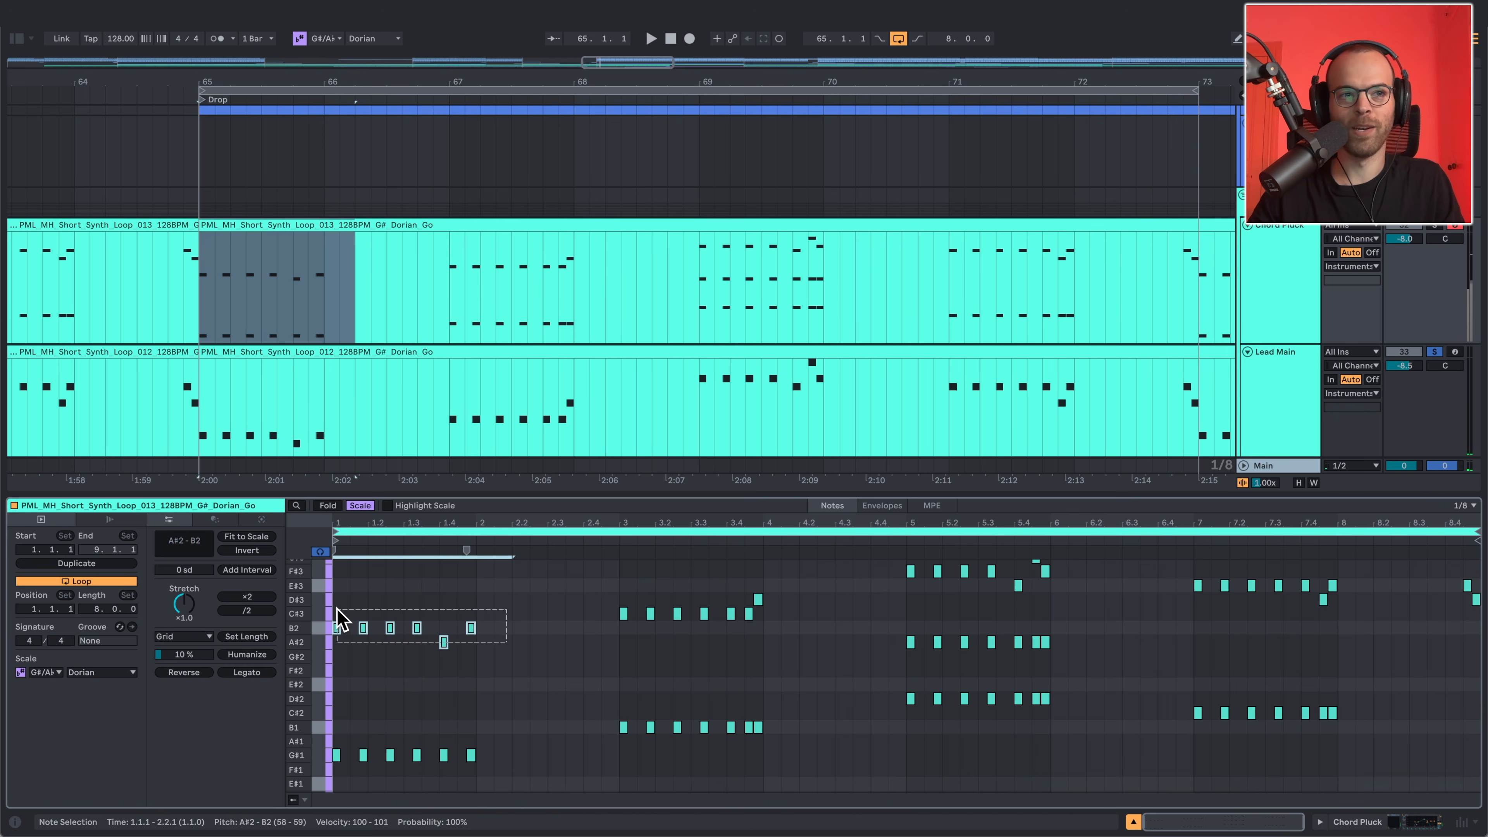
click(391, 352)
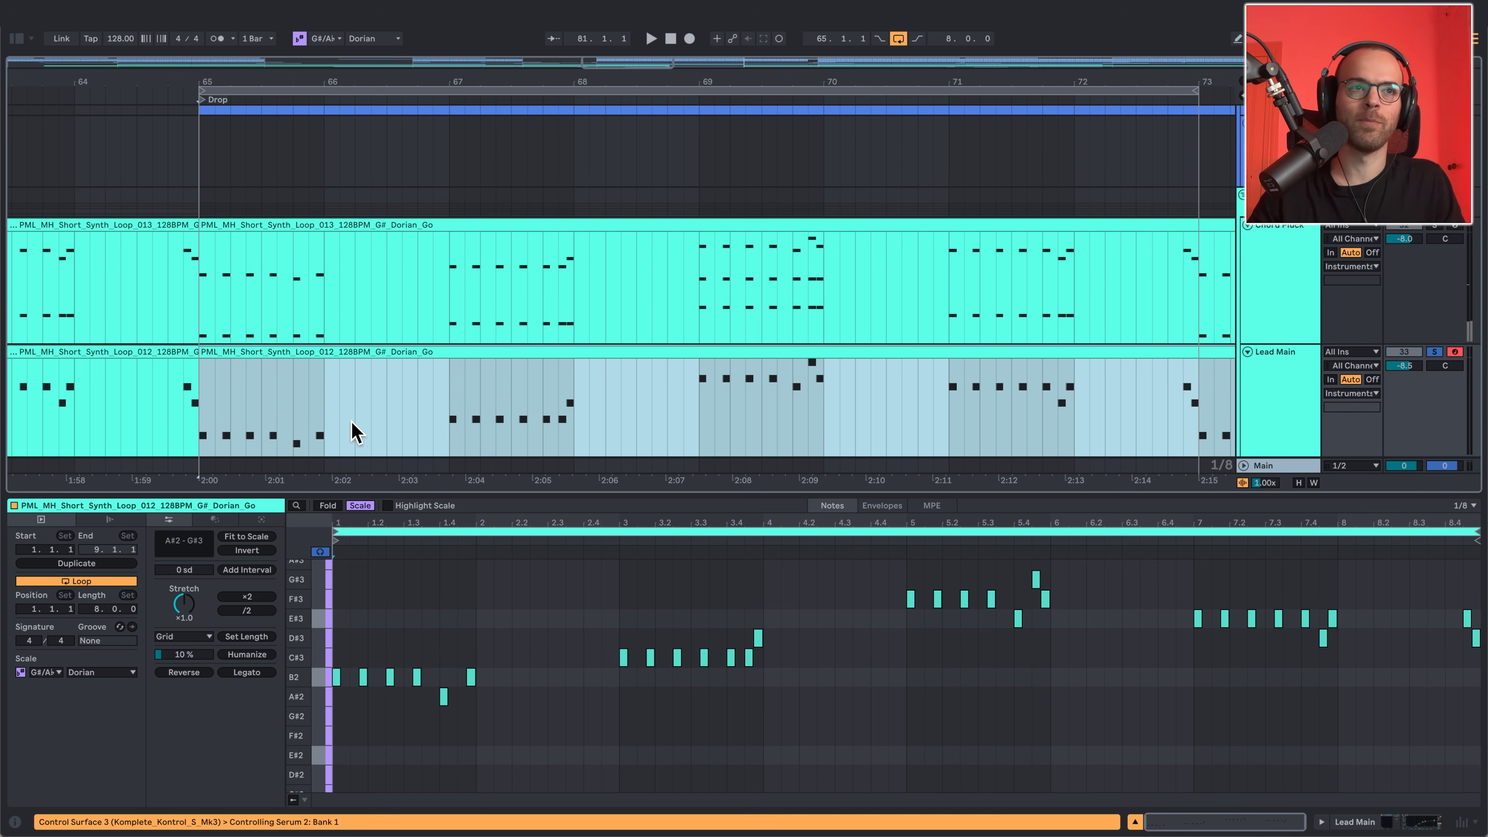
Play the drop with the Lead Main unsoloed, and show the device chains of the Lead Main and the Instruments group
scroll(355, 433, down, 1)
key(space)
click(1436, 329)
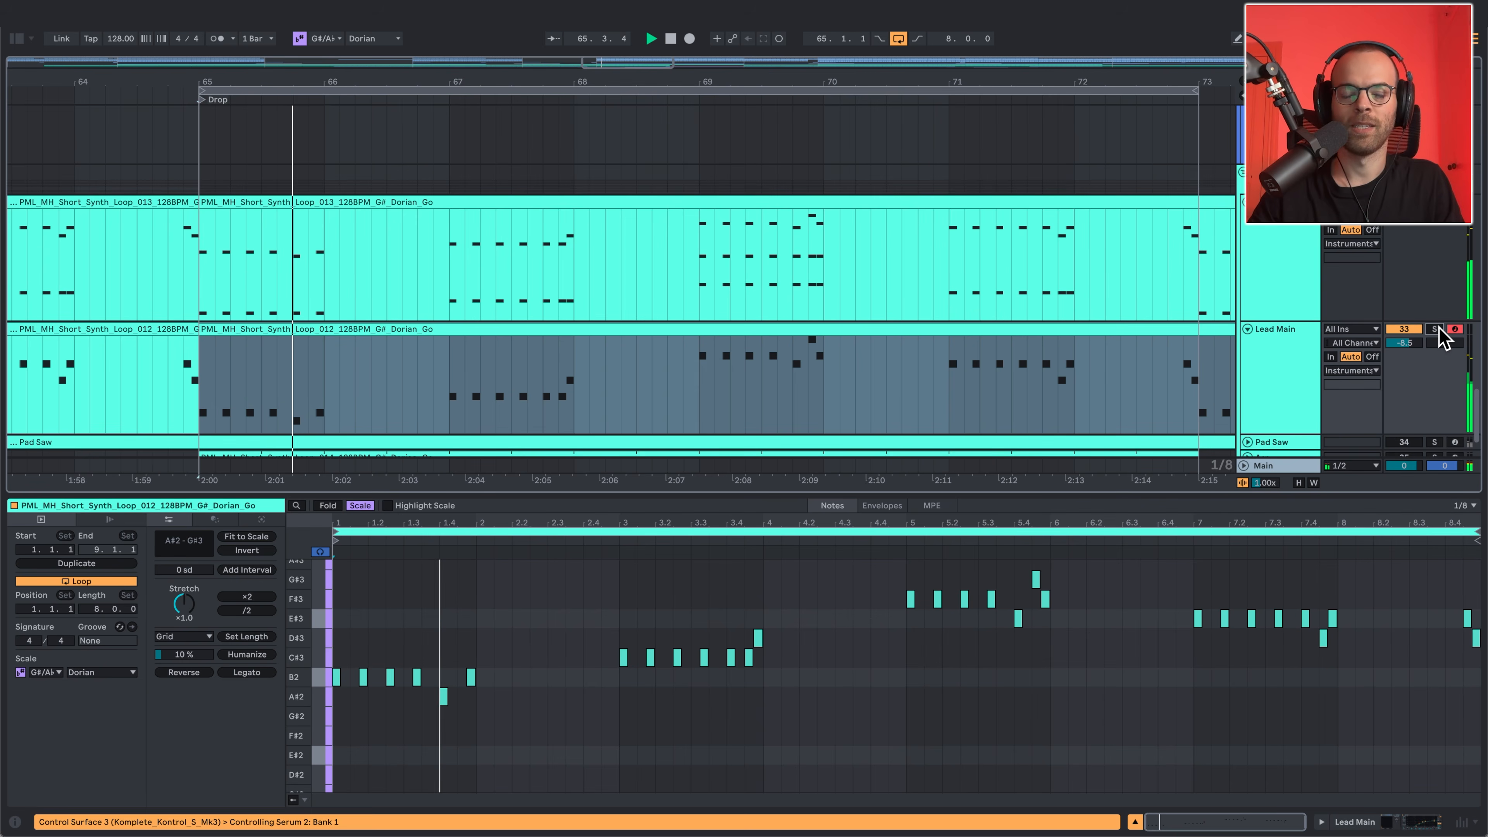
double_click(1300, 342)
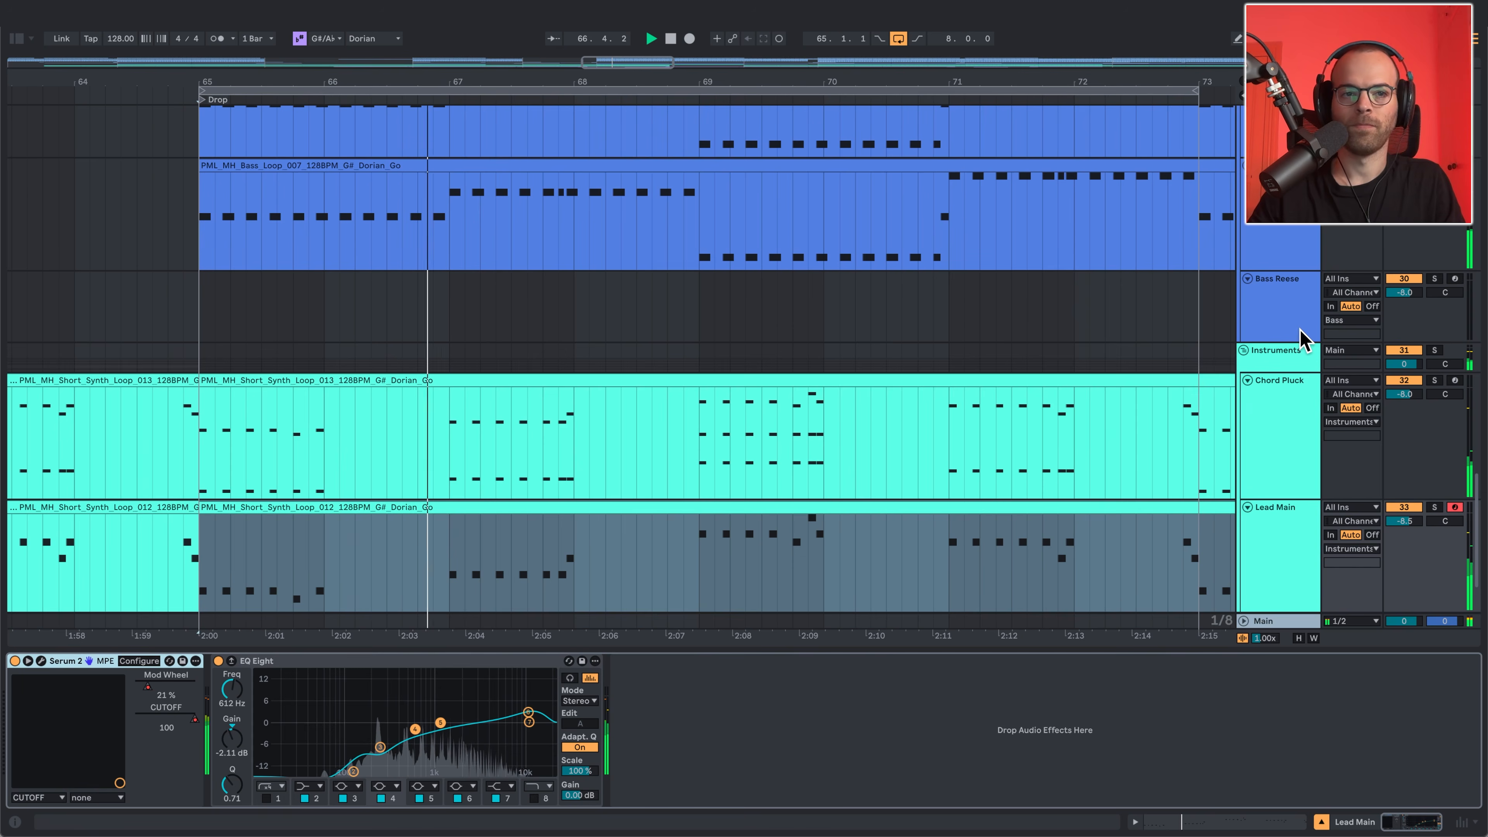
click(1280, 364)
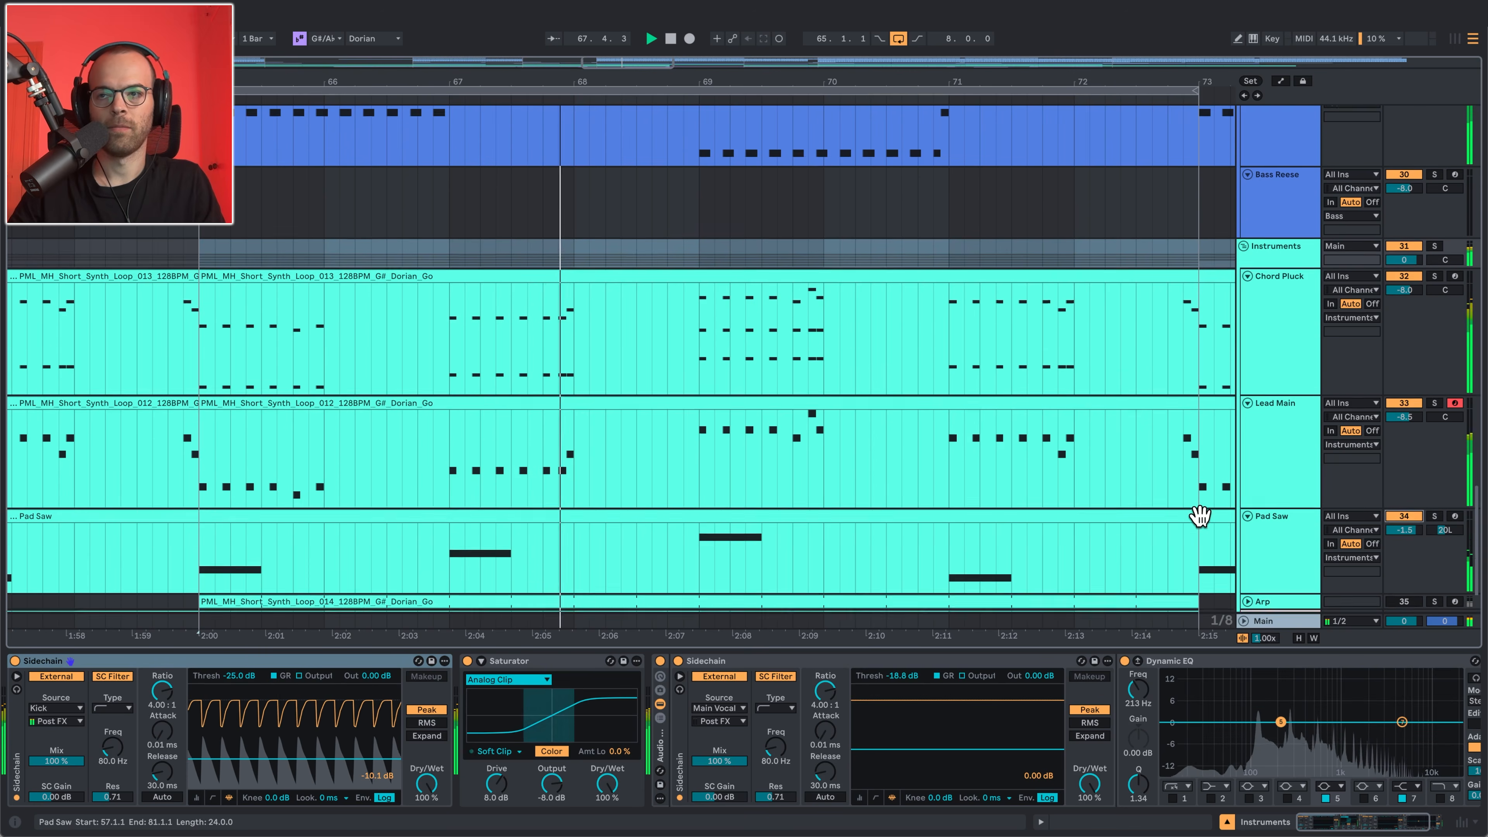
Open the Pad Saw's Serum 2 patch, examine its oscillators, filter and envelope, play it, and close its window
scroll(1266, 499, down, 3)
click(1271, 488)
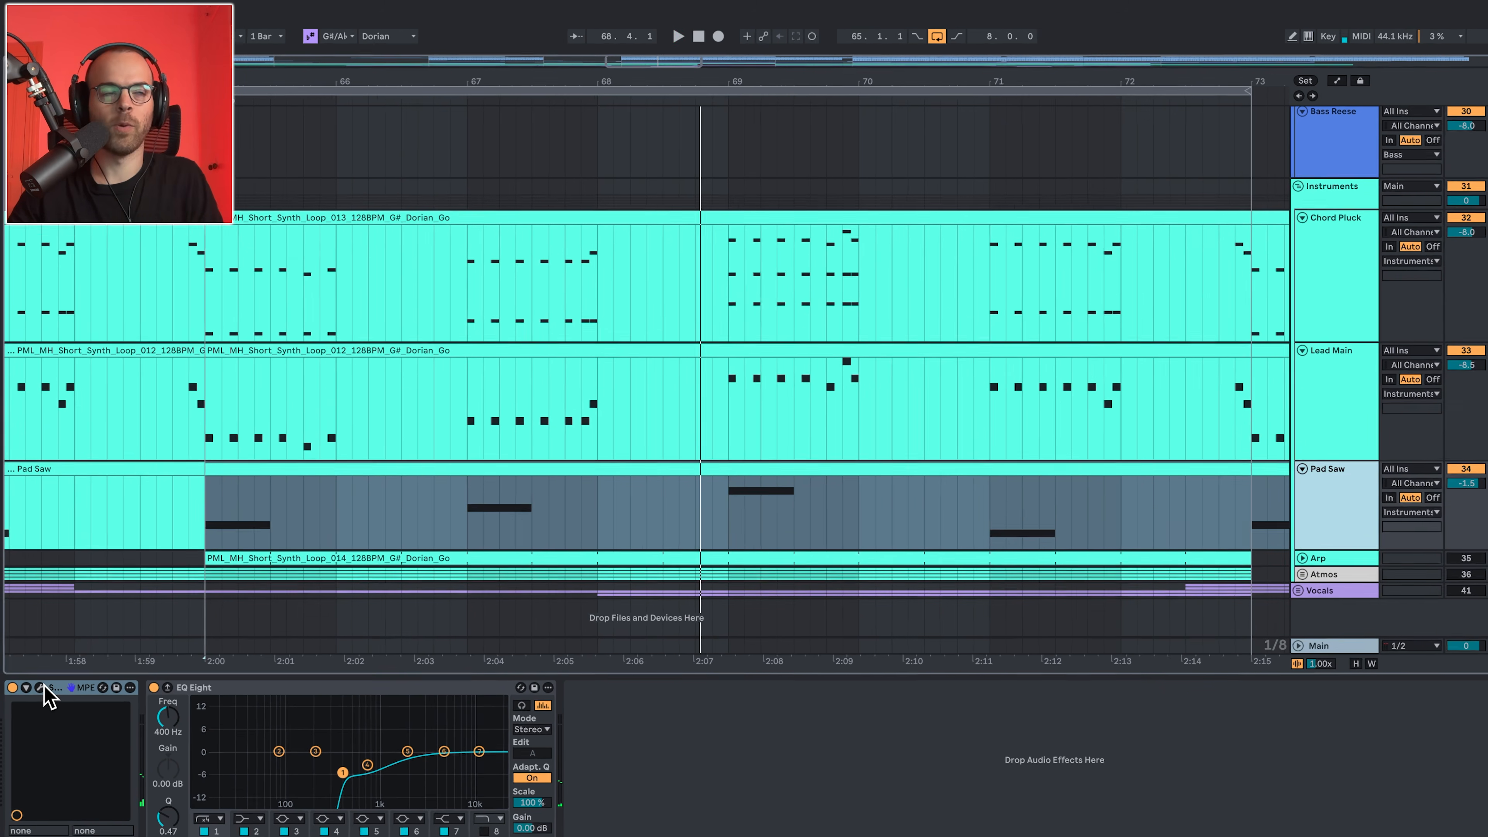
click(42, 661)
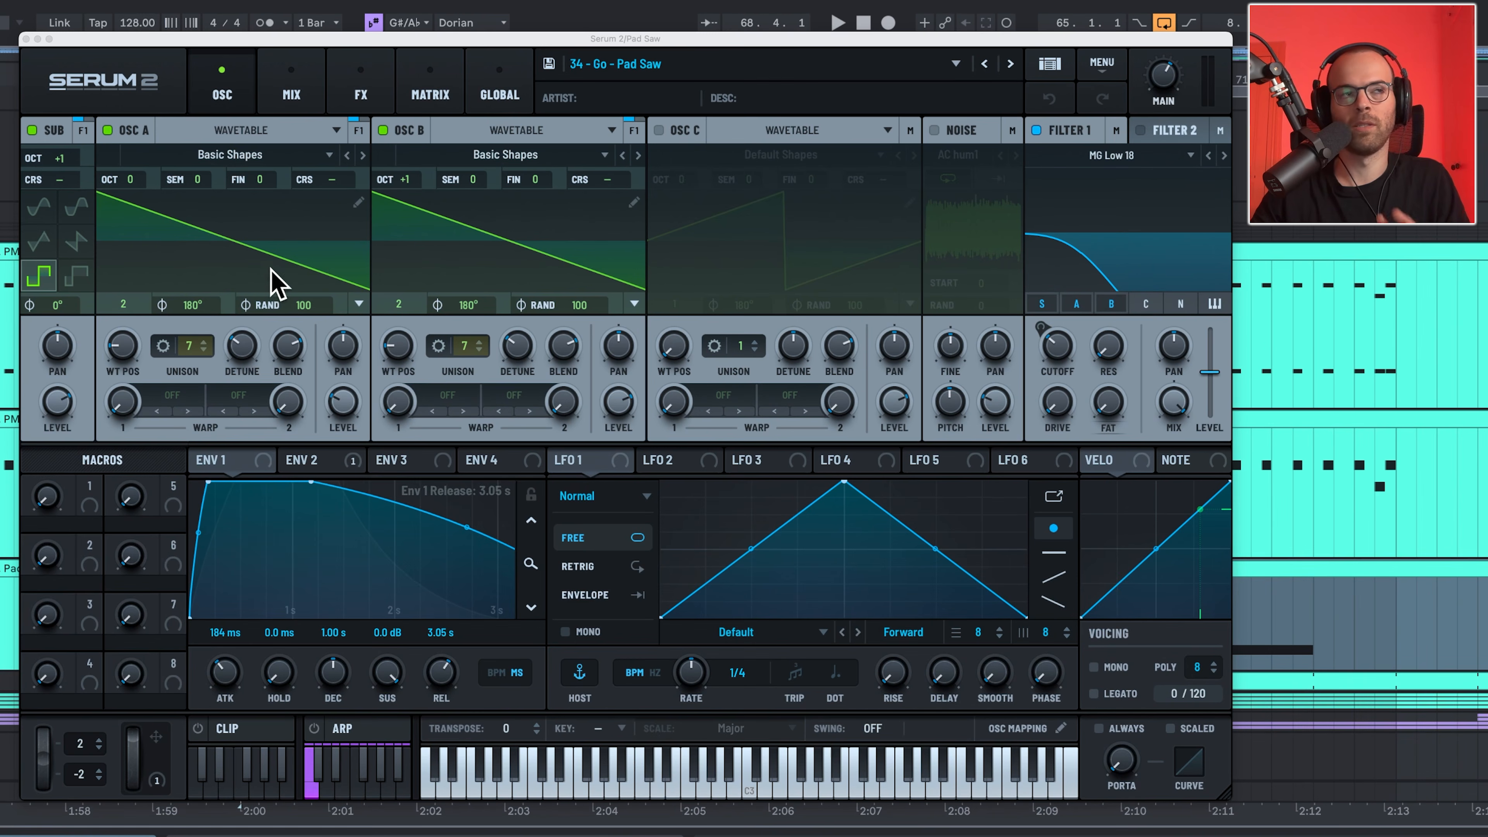
key(space)
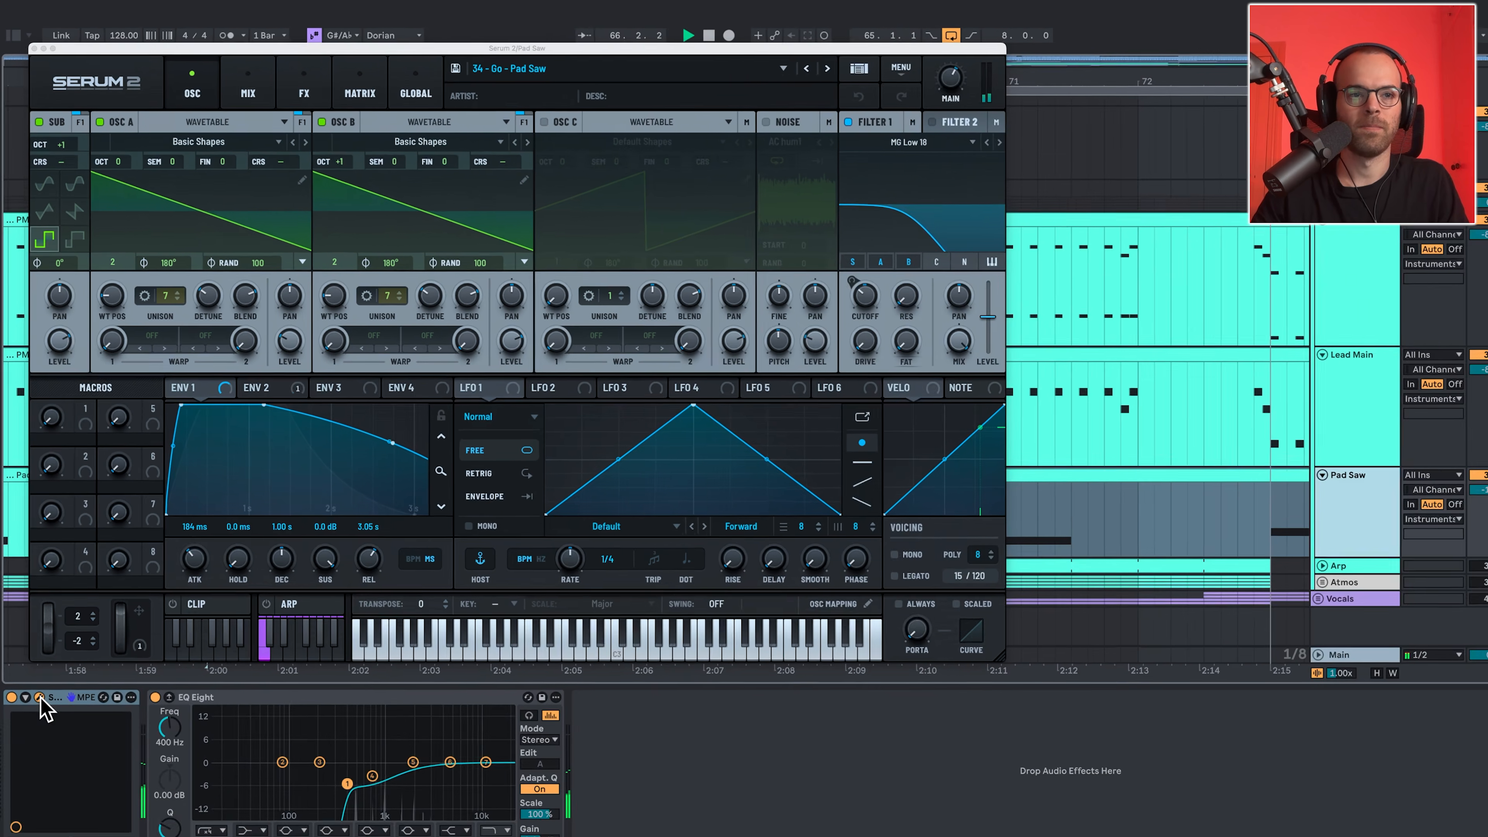
click(40, 700)
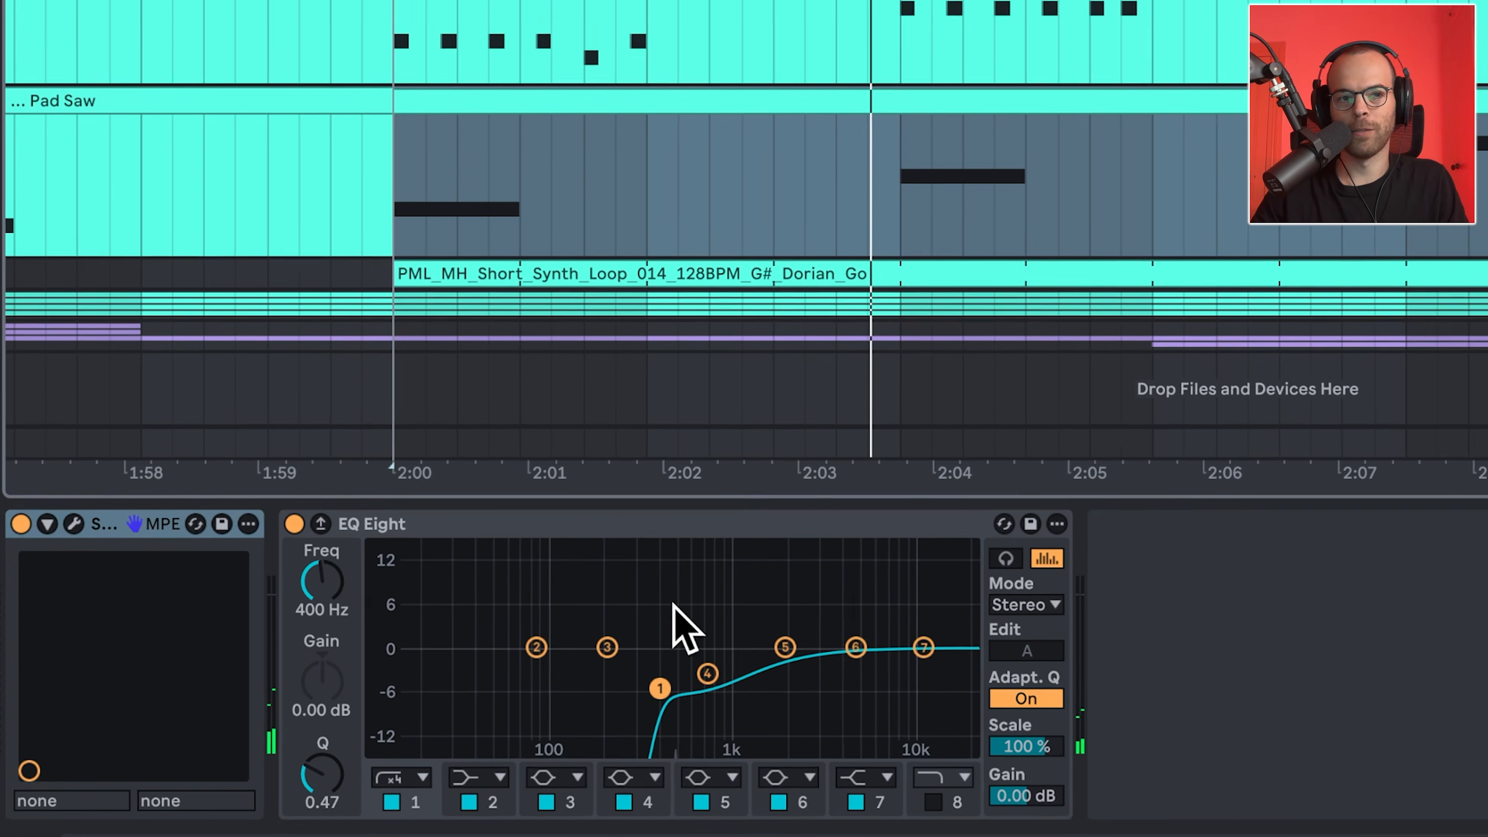
Examine the Pad Saw's EQ Eight curve, picking out the mid and high bands and the low-end cut
drag(391, 687, 548, 754)
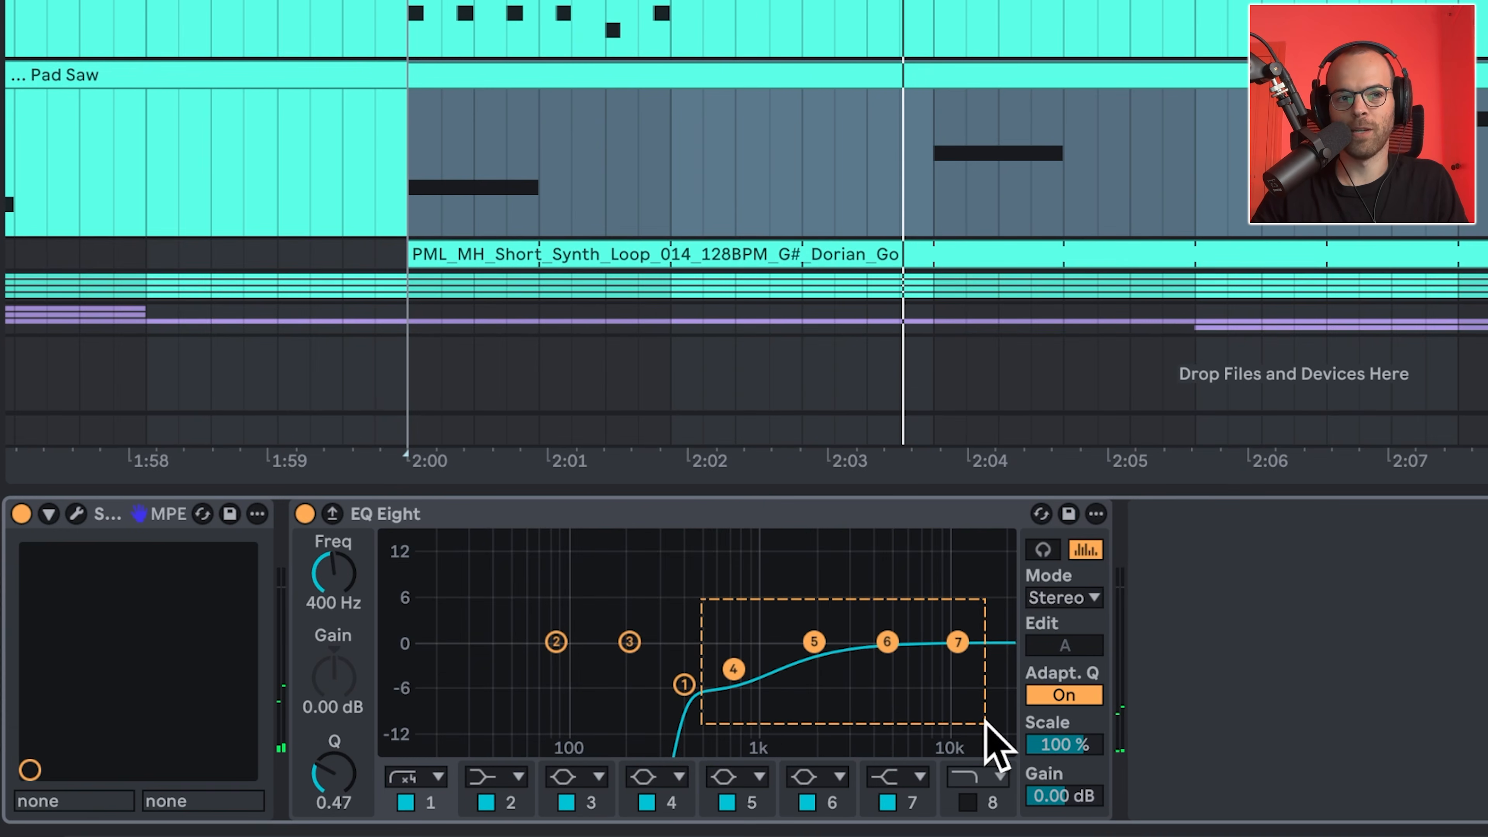
drag(991, 741, 991, 741)
drag(699, 622, 735, 685)
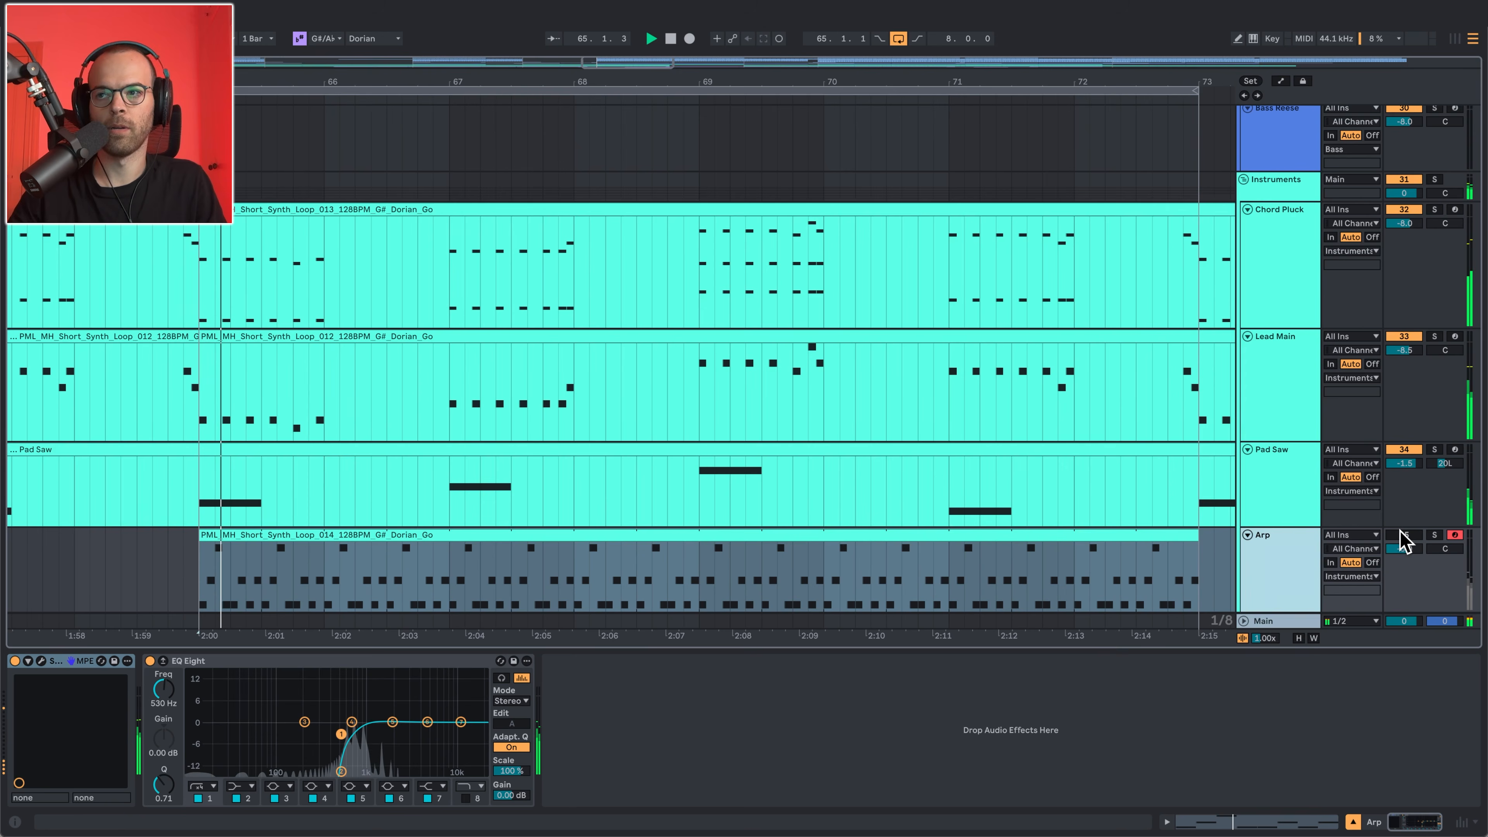
Examine the Arp clip's repeating note pattern and its EQ Eight during playback, and select the Pad Saw clip to show its devices
scroll(731, 555, down, 2)
double_click(666, 491)
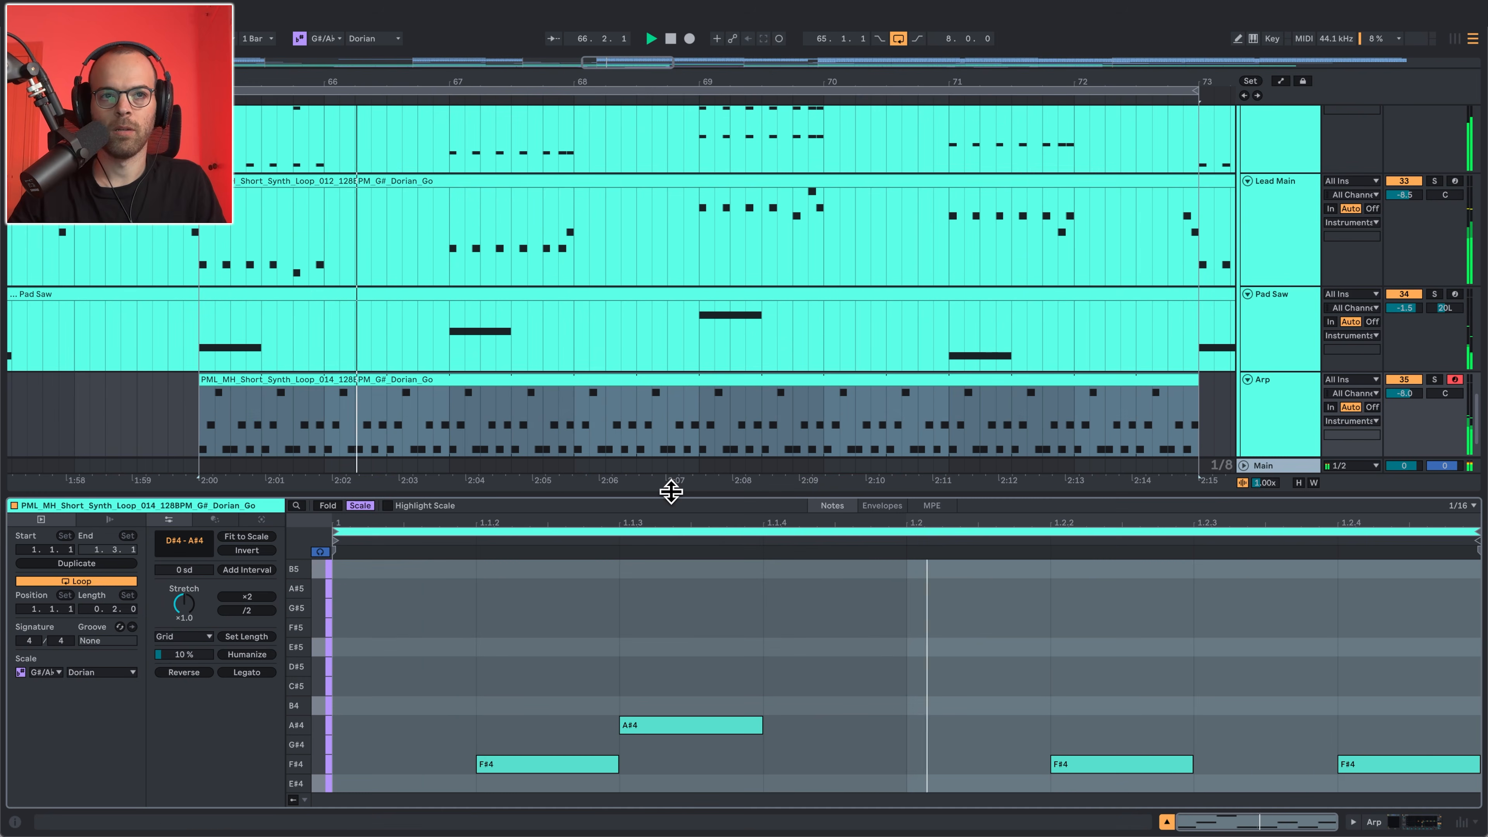
scroll(674, 620, down, 4)
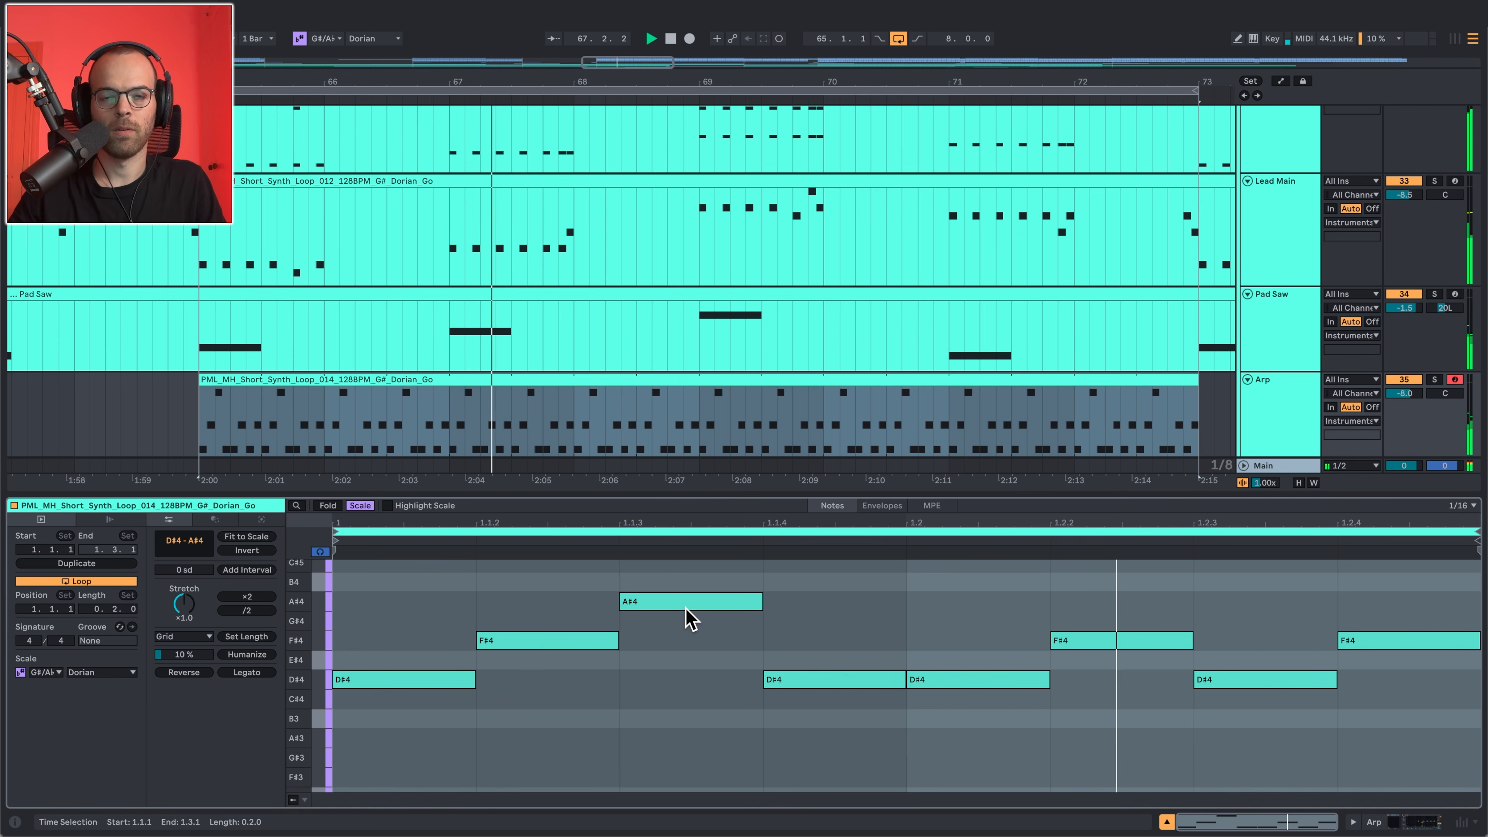
click(1246, 432)
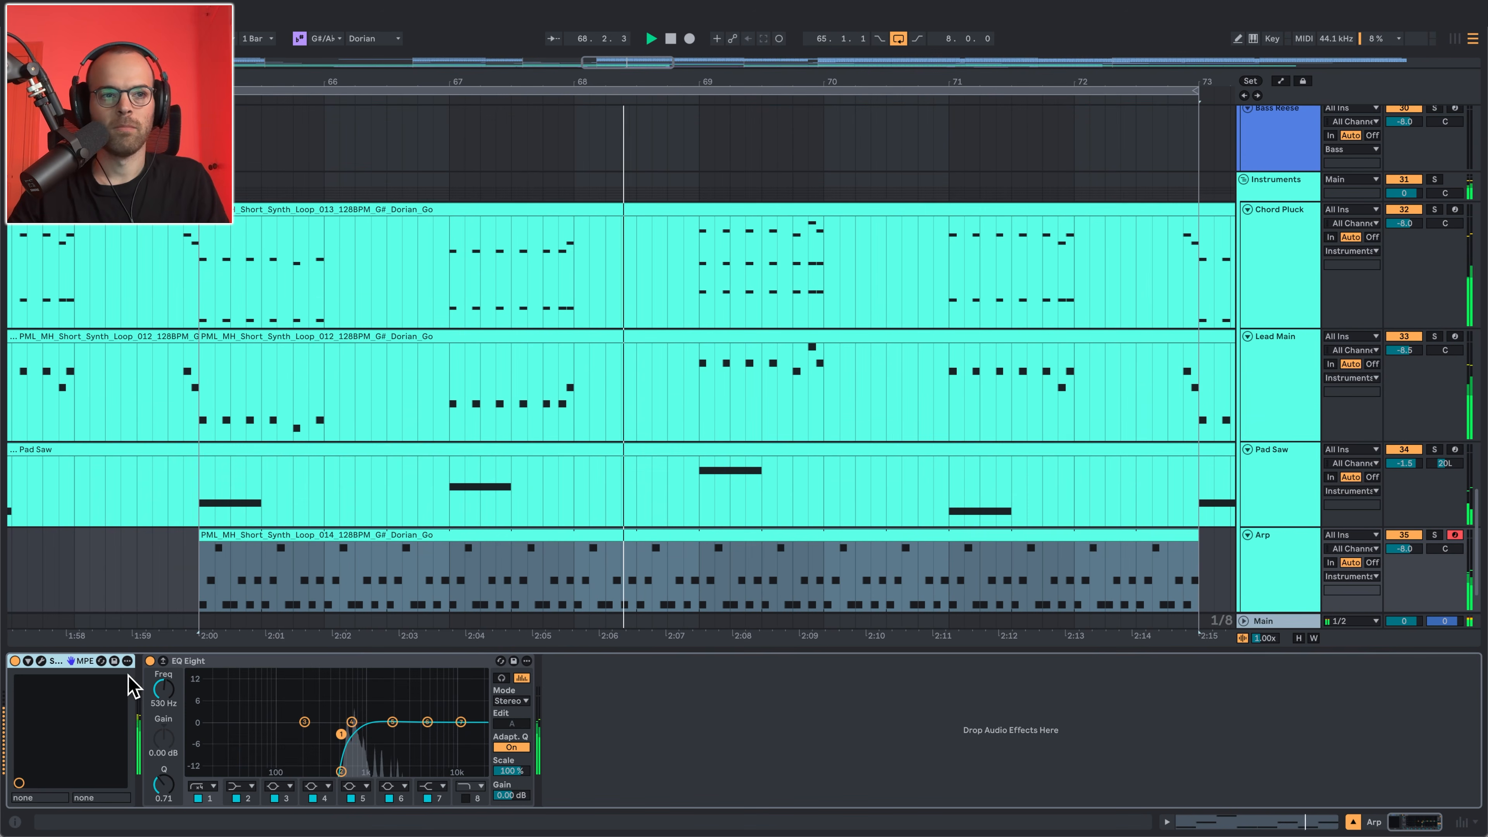
drag(312, 697, 453, 777)
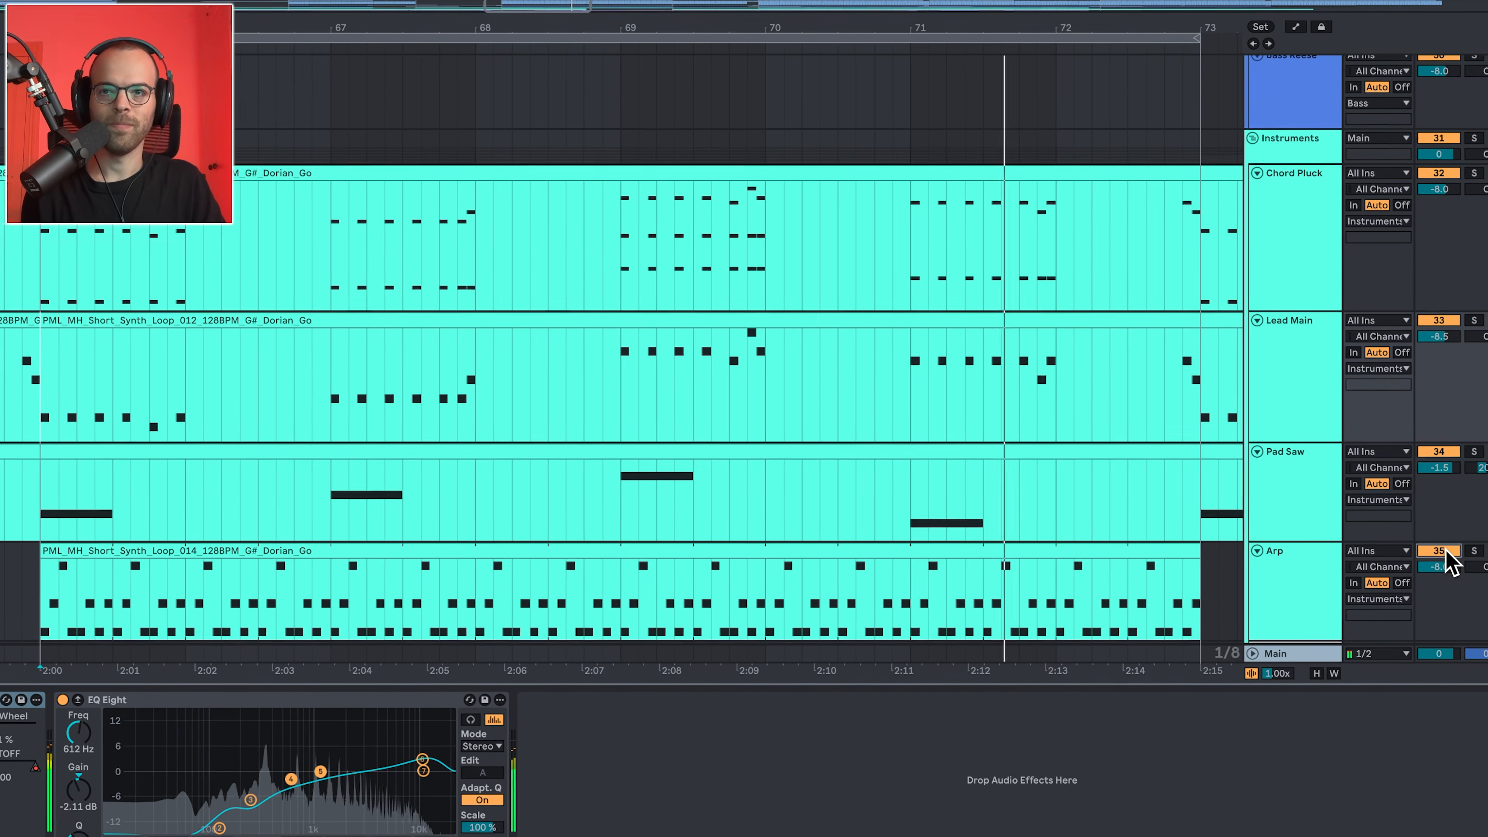
click(923, 455)
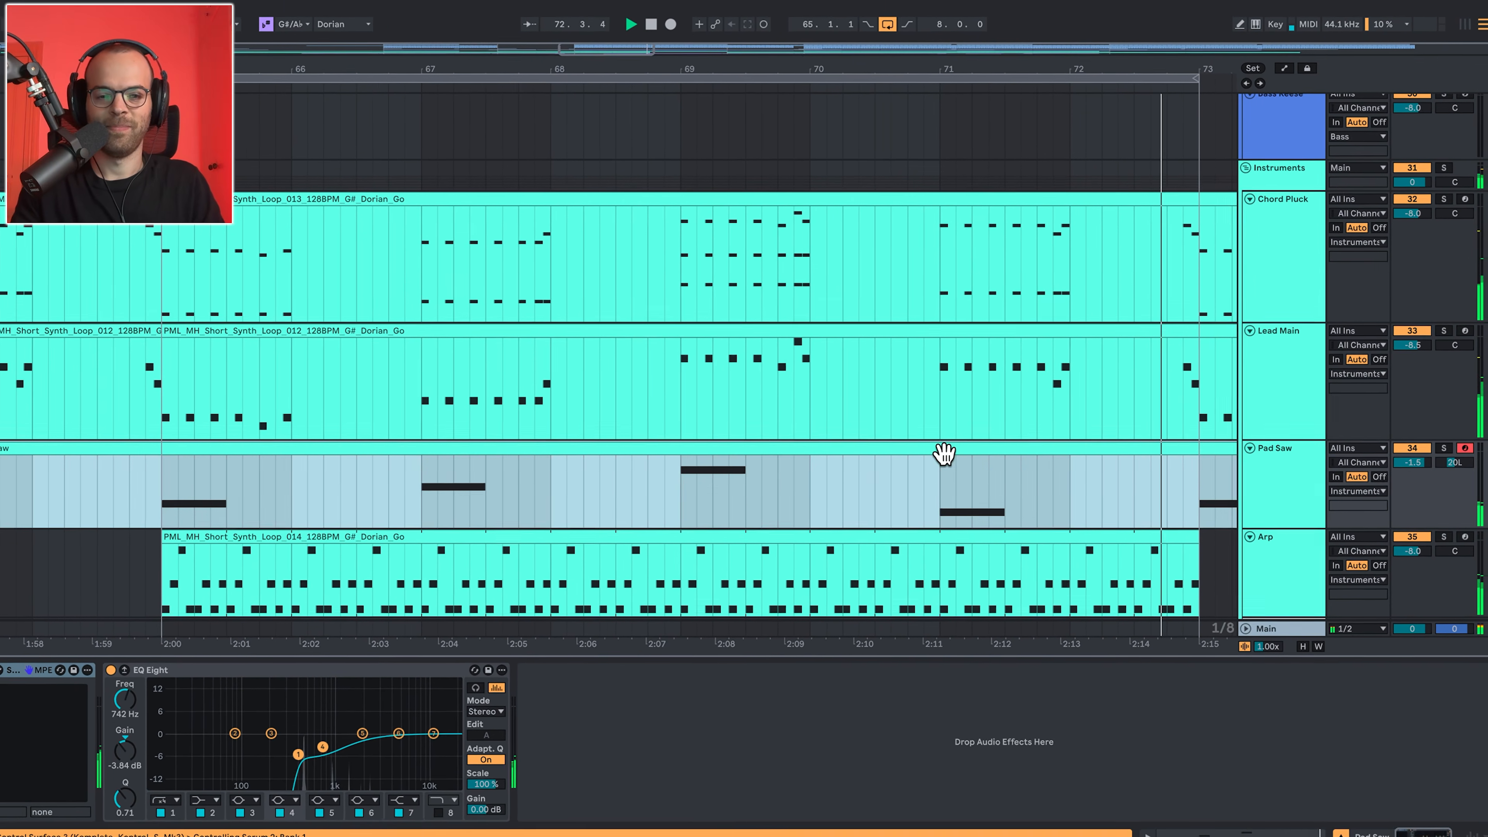
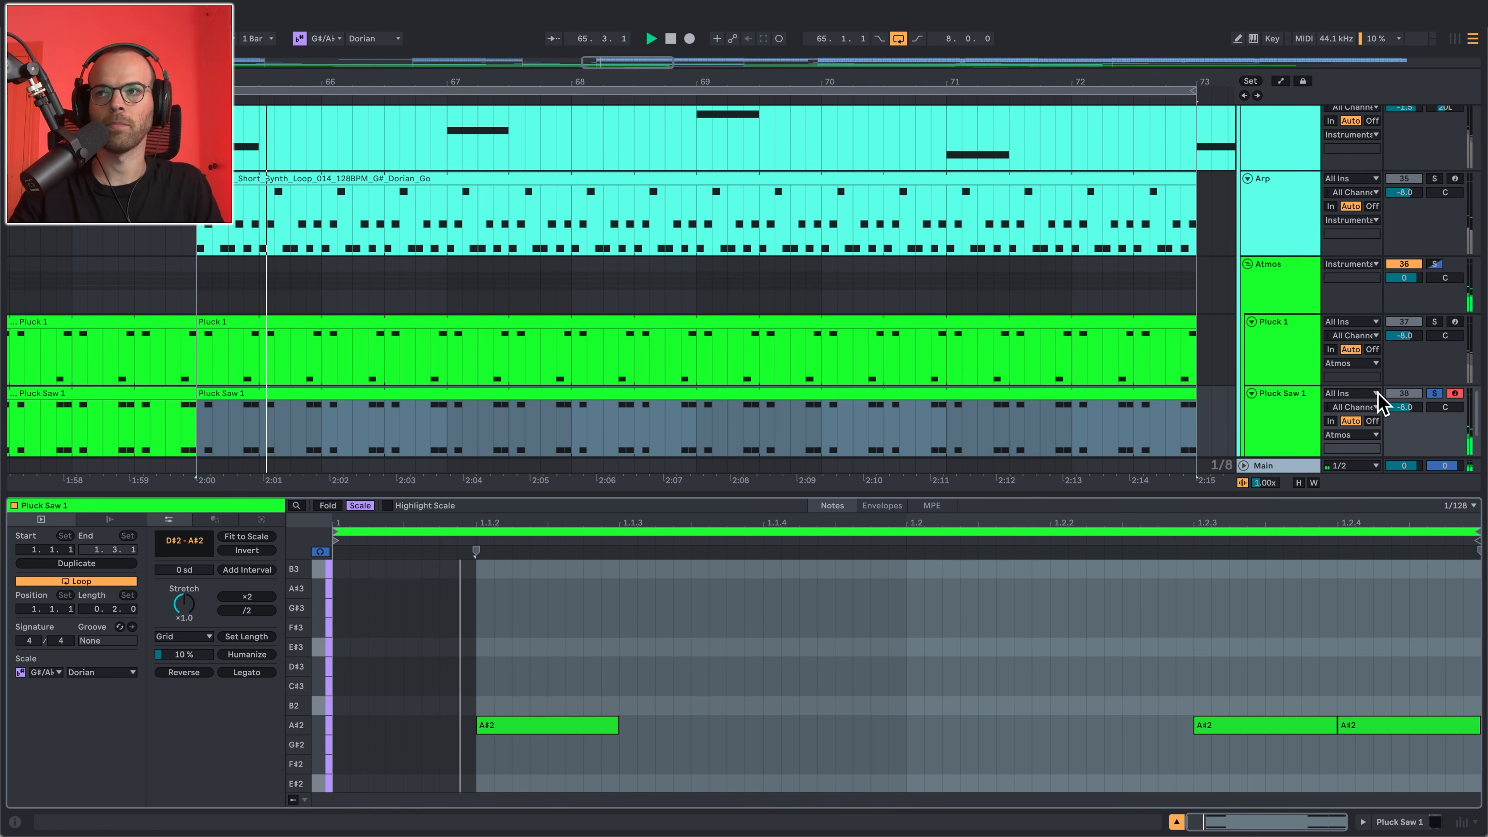
Unsolo Pluck Saw 1 and pick out the A#2 and D#2 notes at the start of its clip
click(1428, 391)
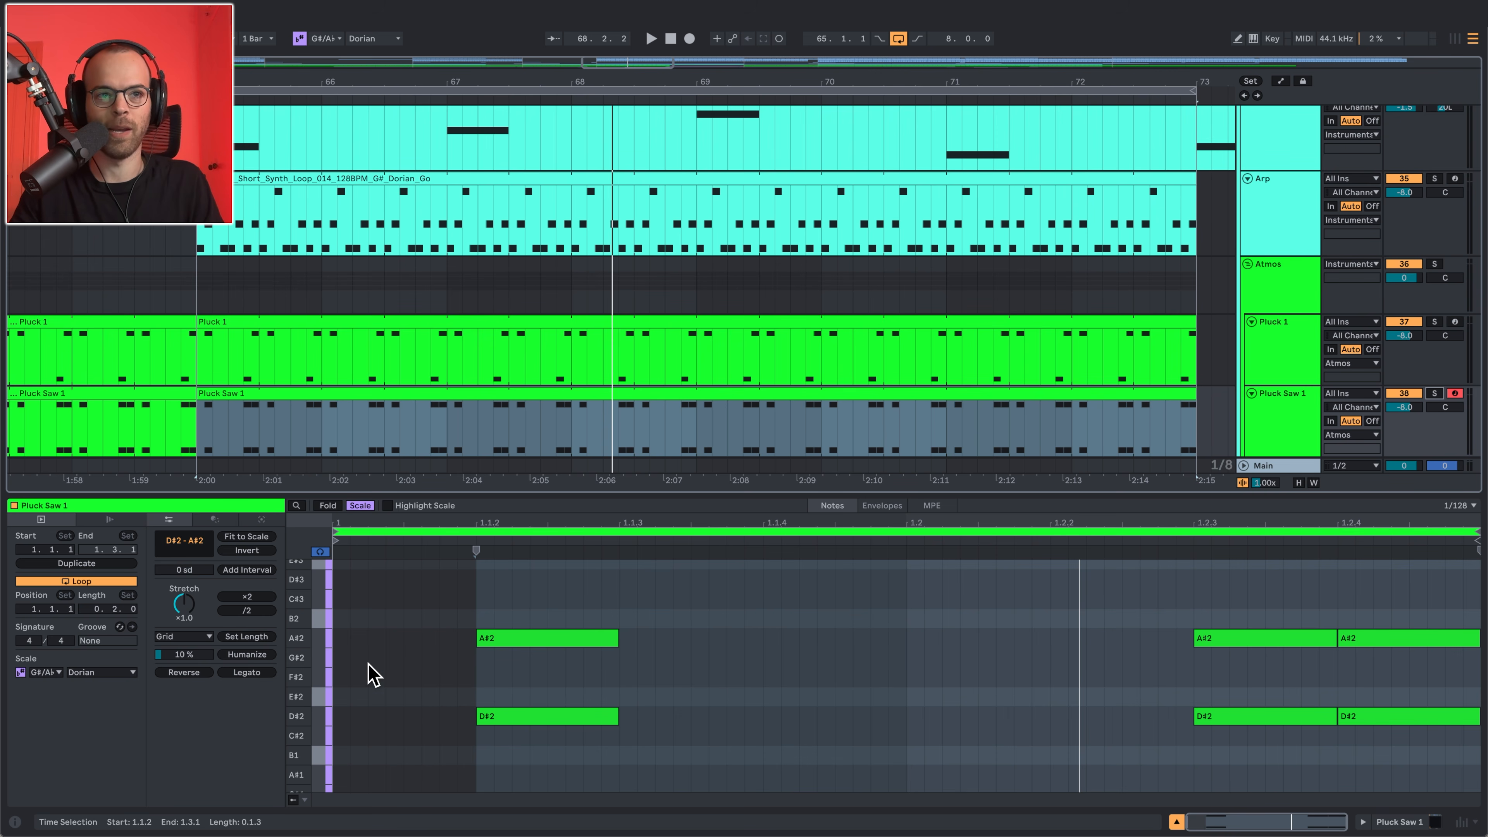
drag(464, 646, 583, 648)
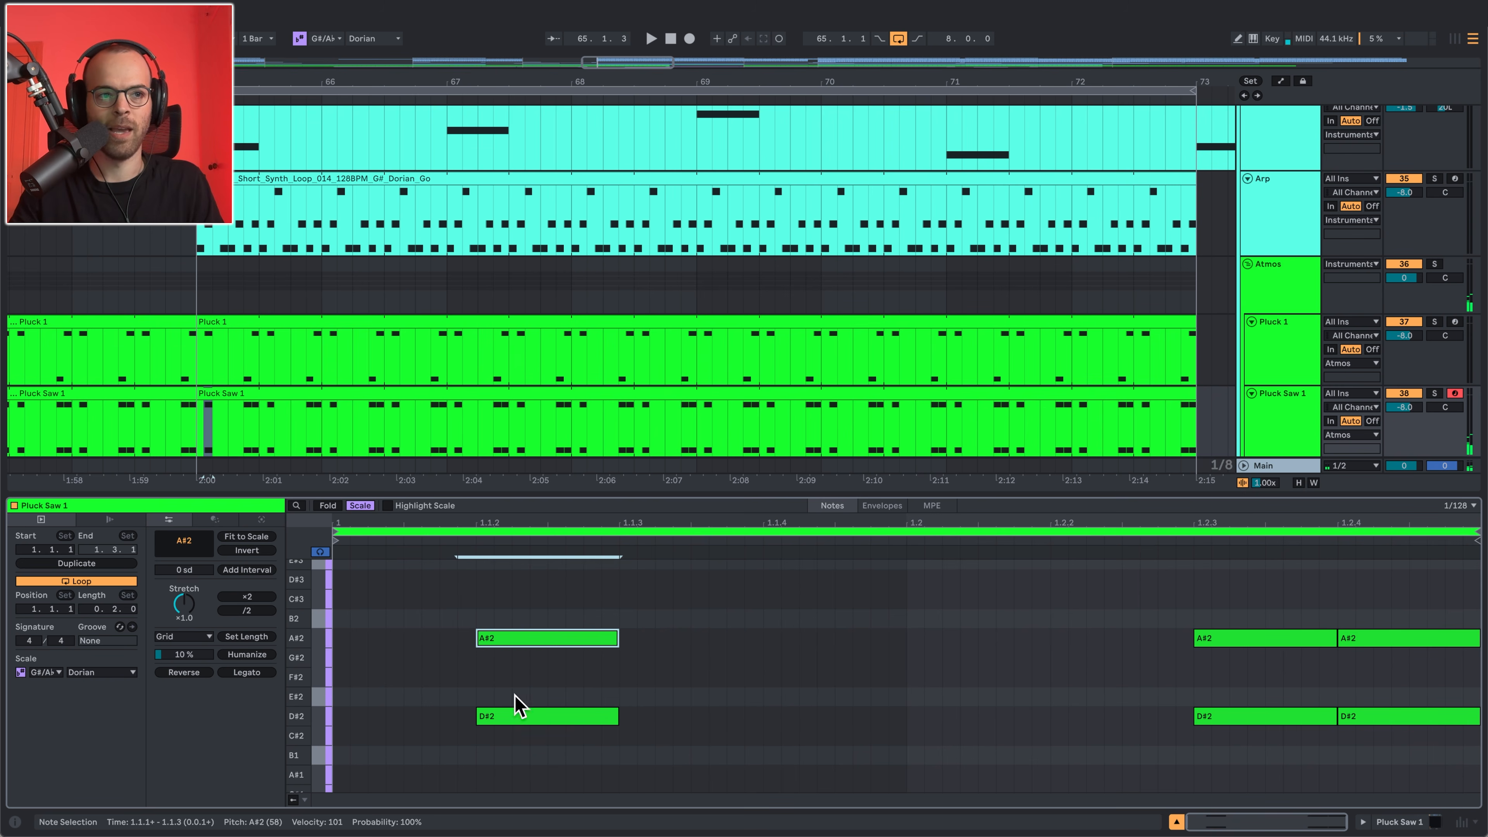
scroll(516, 703, down, 3)
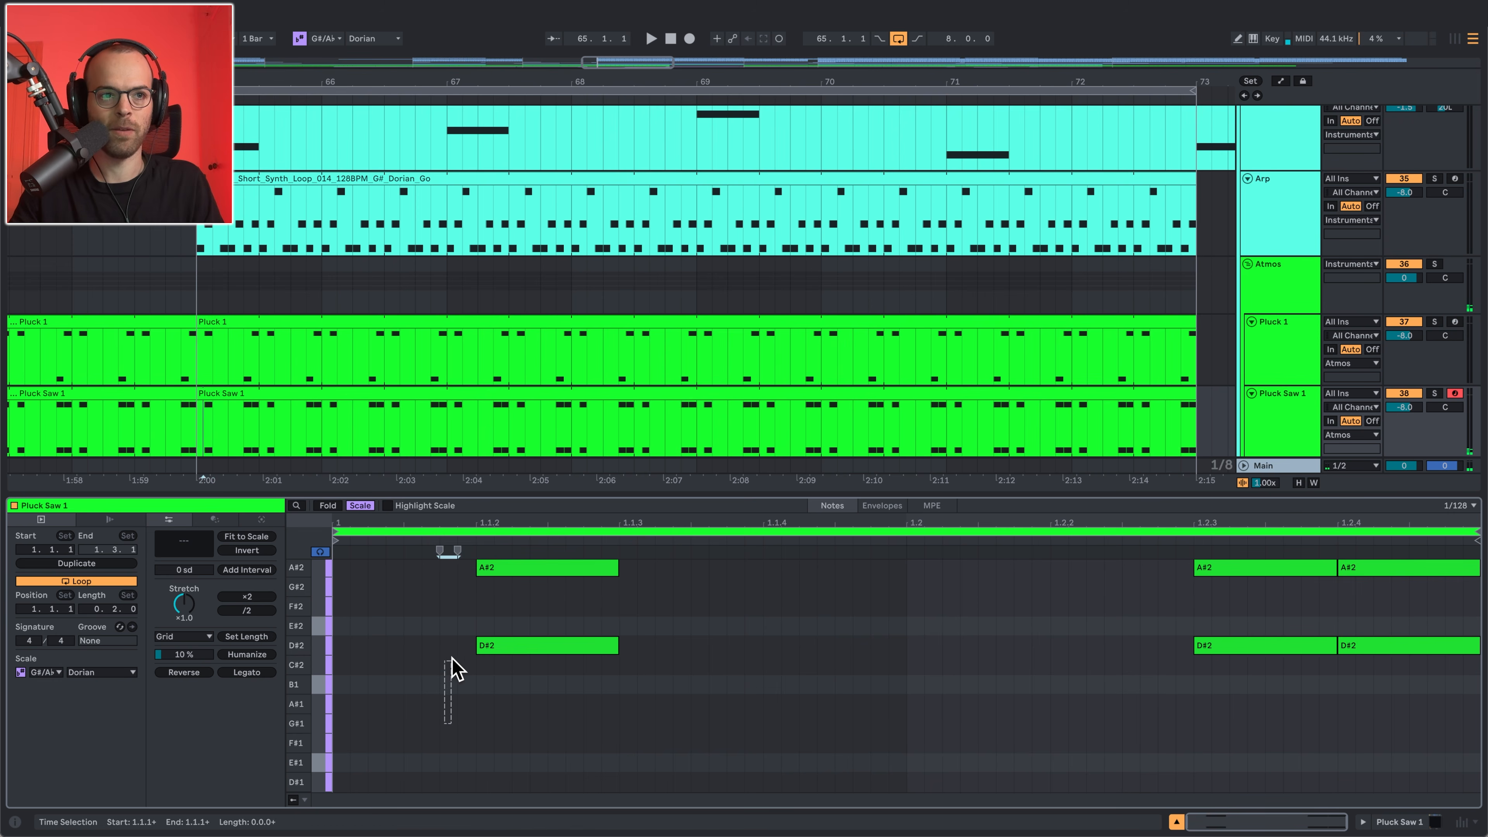
drag(451, 658, 484, 636)
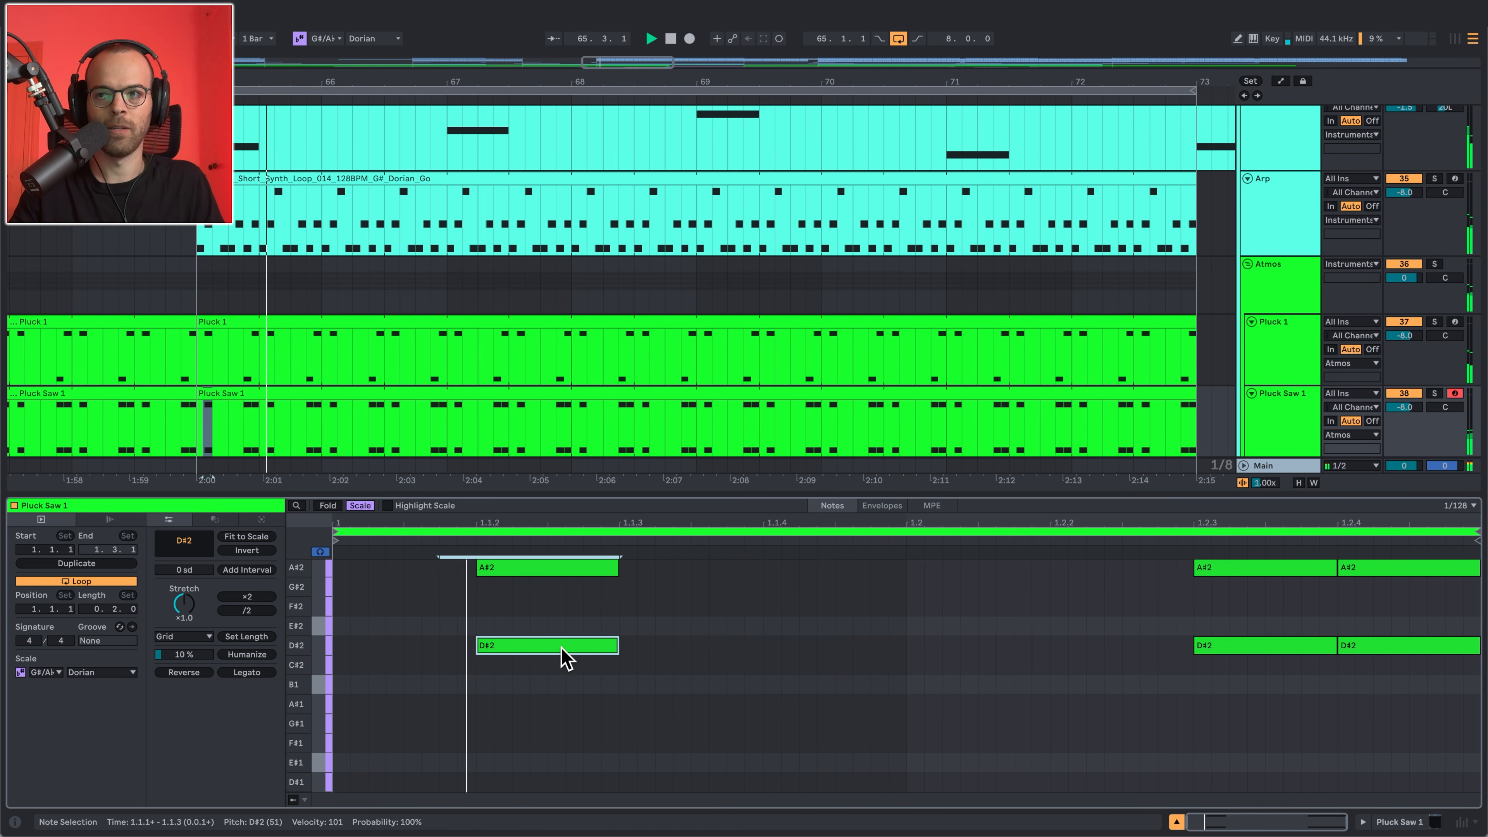
Unfold and activate the Pluck Saw 2 track, audition it in the drop, and open its Serum 2 patch
scroll(1046, 405, down, 5)
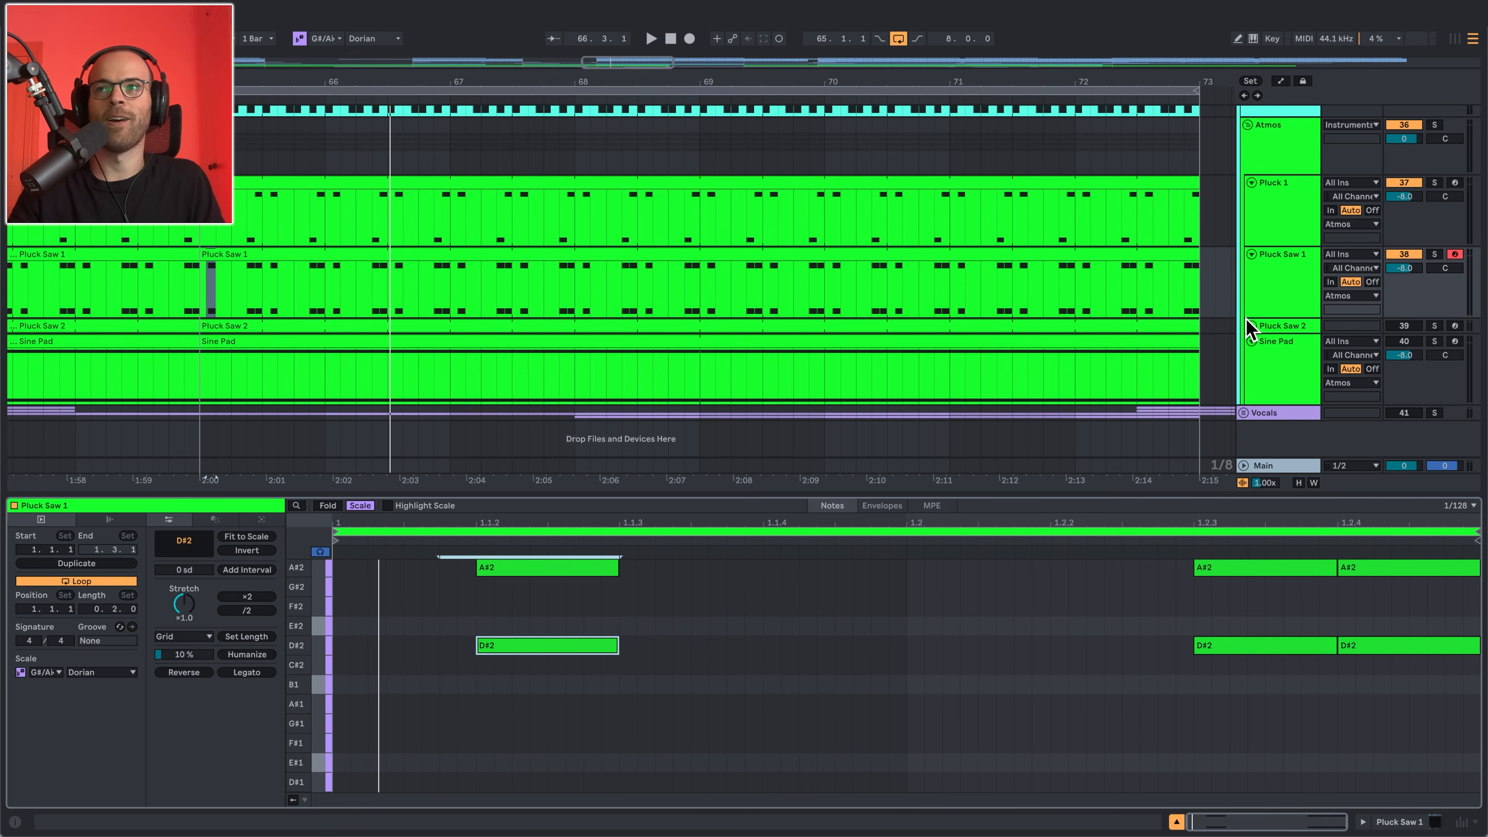
click(1247, 320)
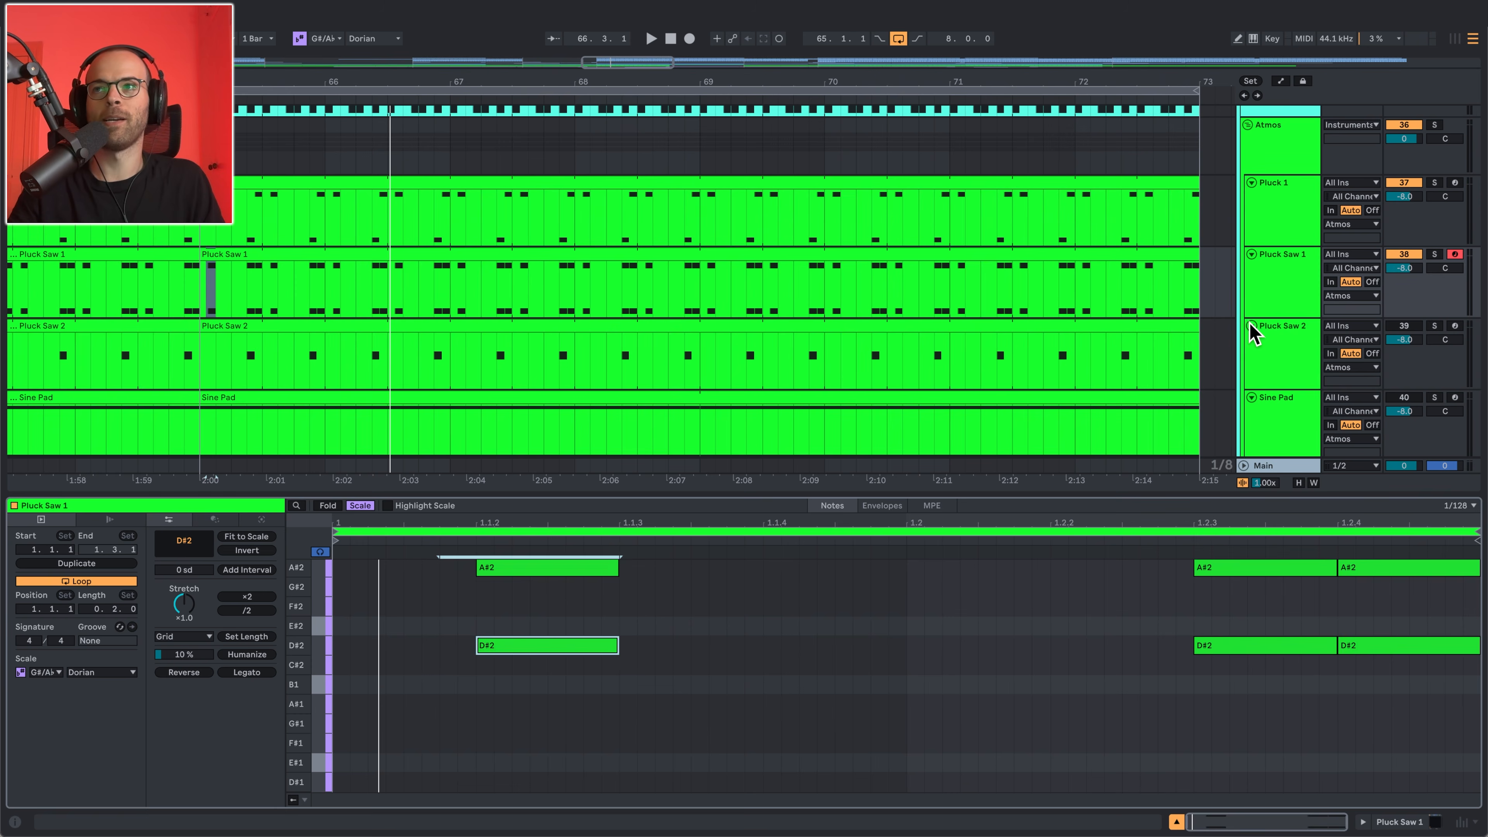
click(1418, 323)
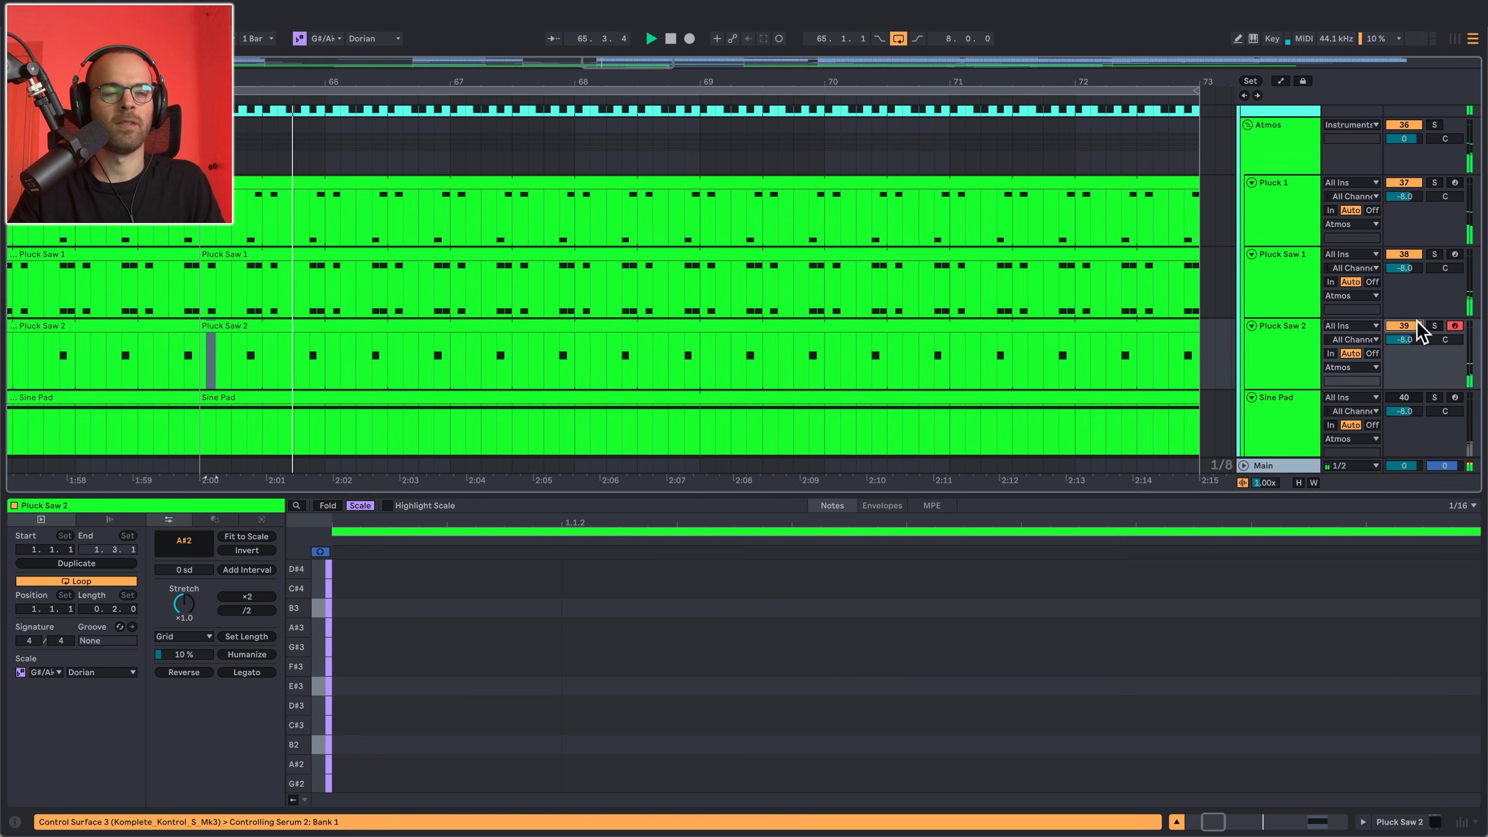
click(1436, 326)
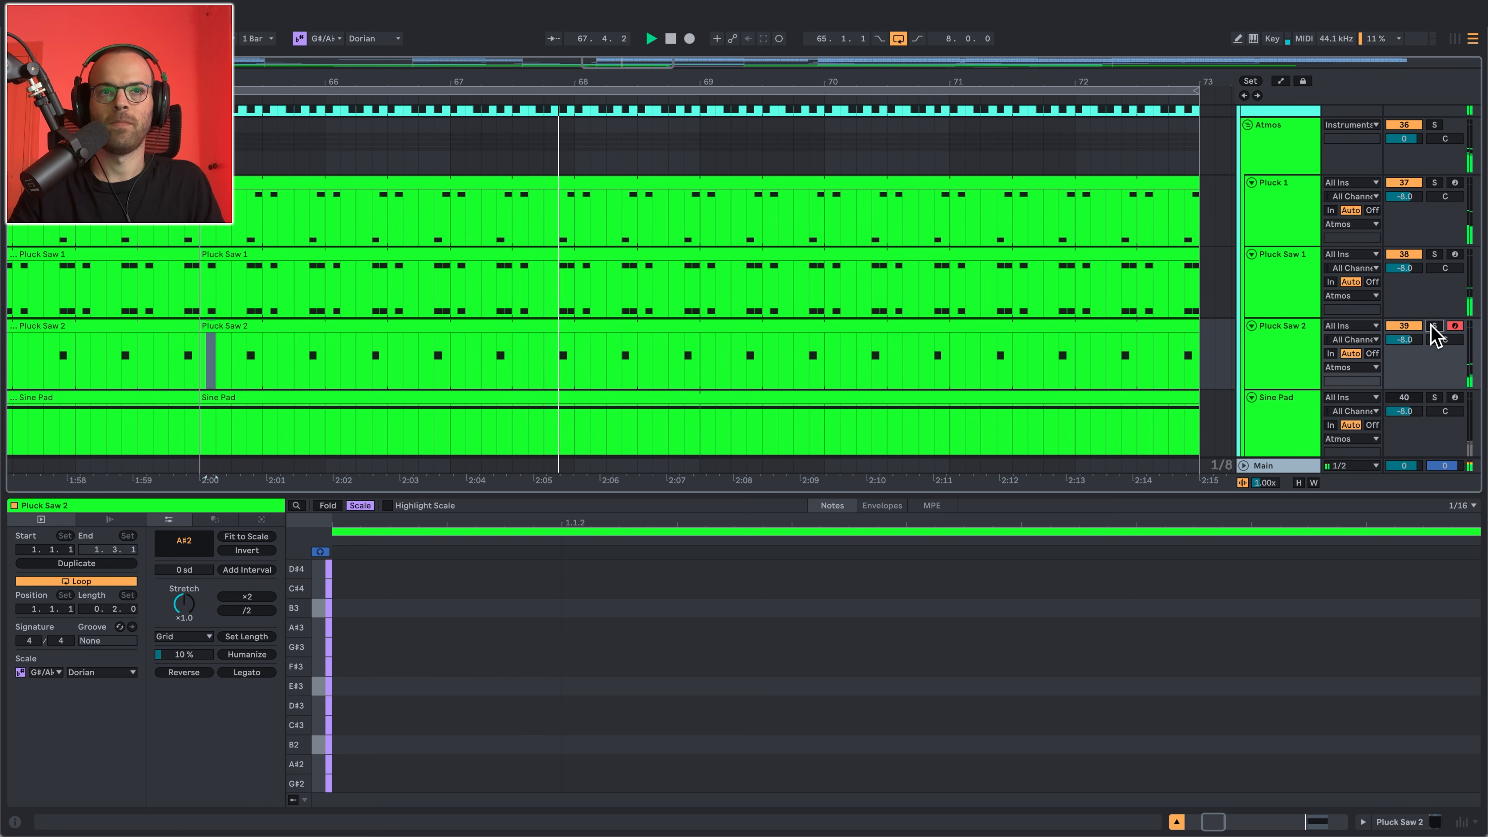
double_click(1296, 333)
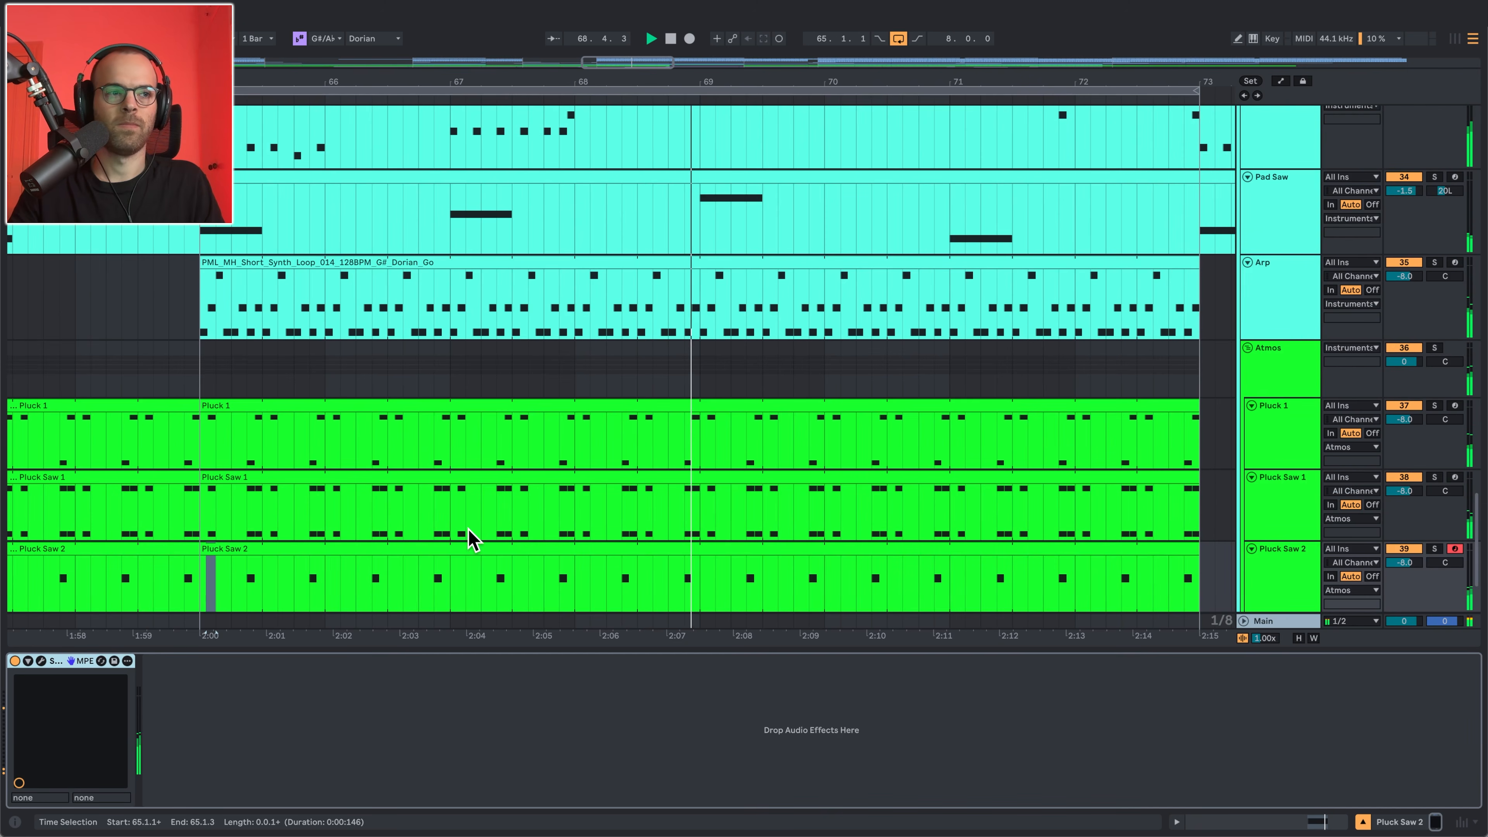
click(43, 661)
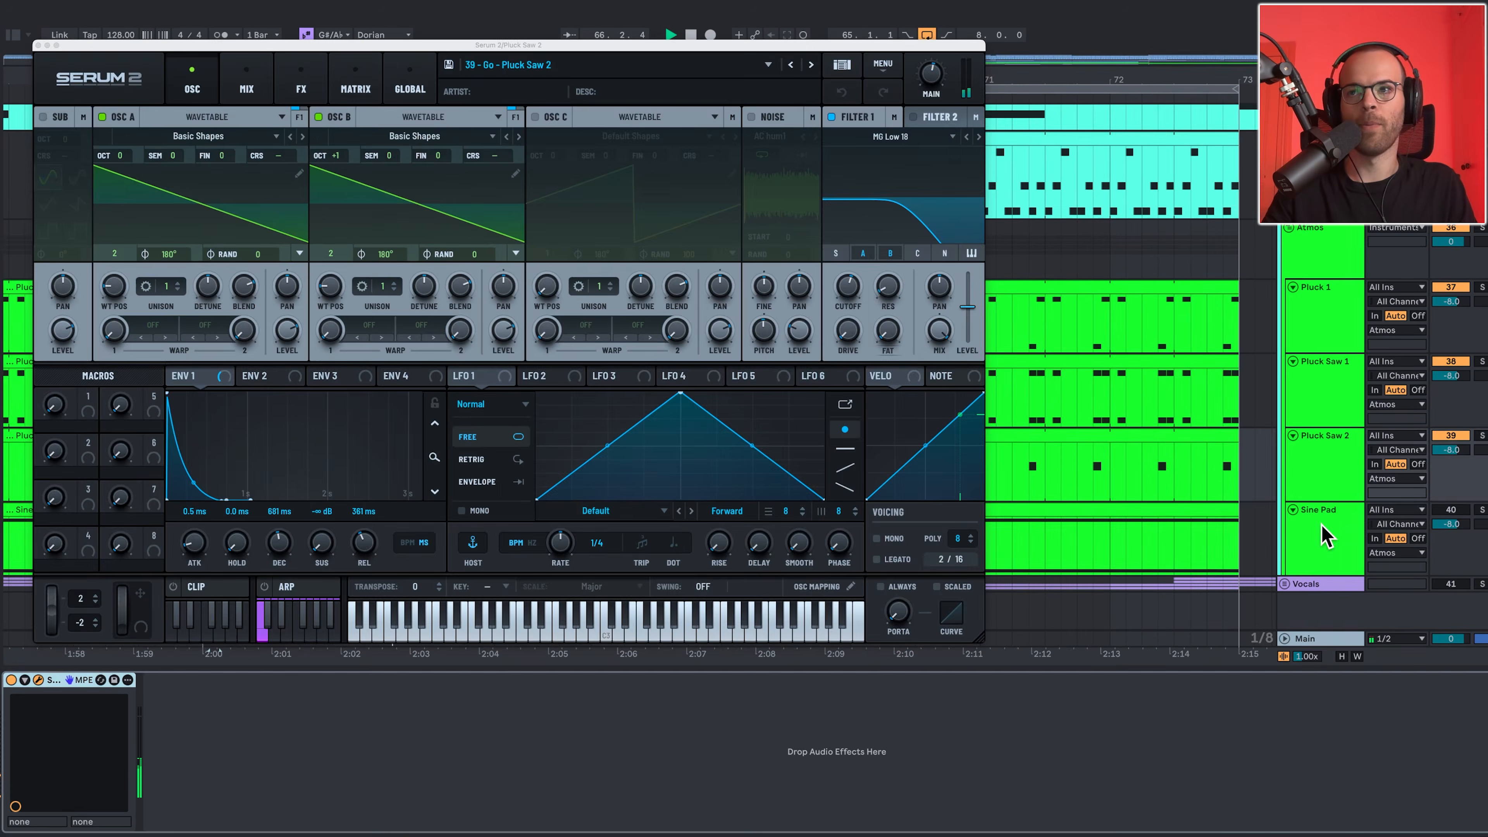
Select the Sine Pad track and solo it during playback
click(1276, 515)
key(s)
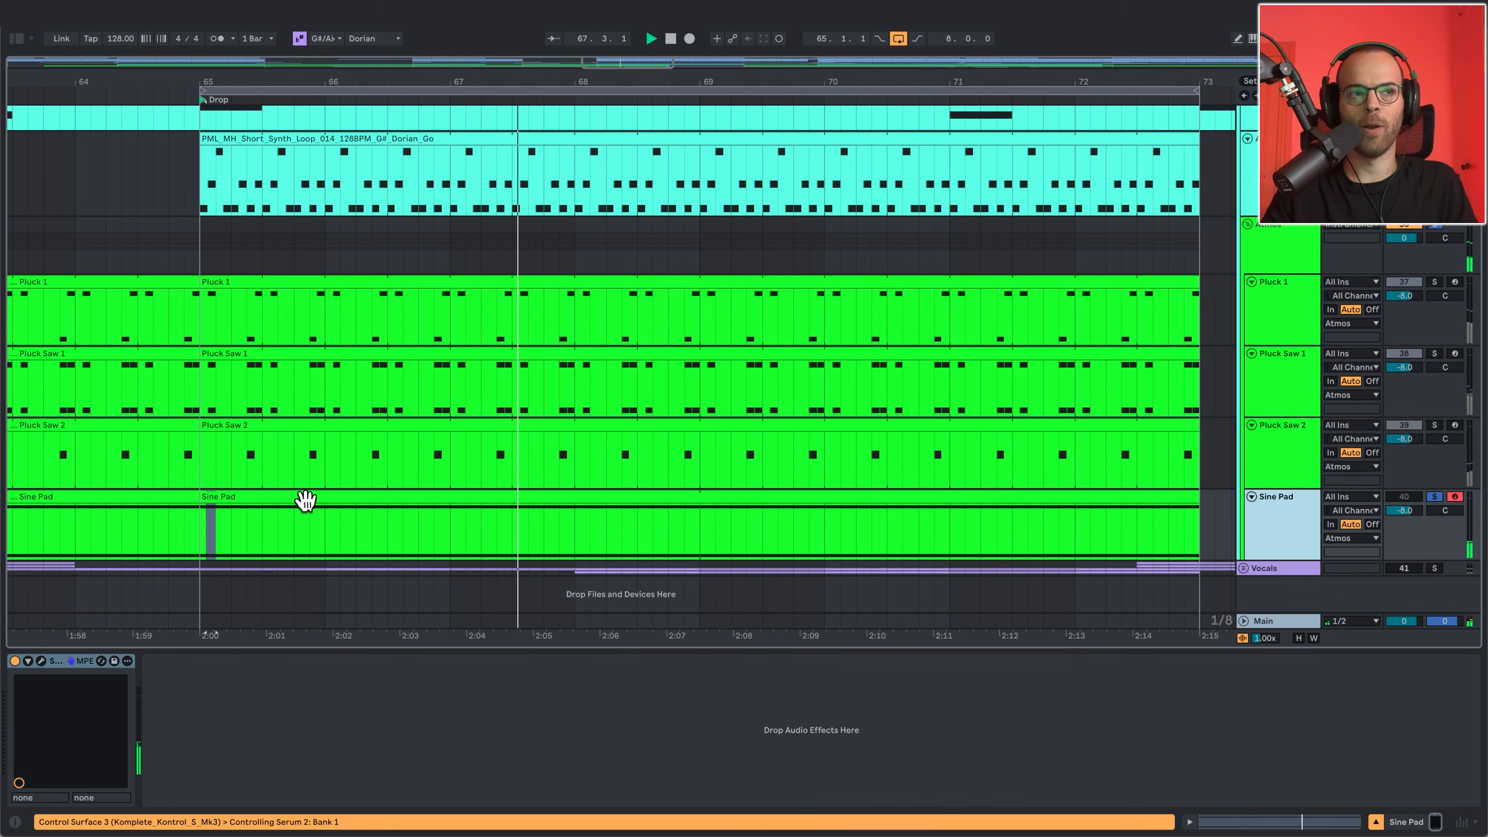
Open the Sine Pad clip at the drop, pick out its A#2 and A#3 notes, and unsolo the track
double_click(214, 498)
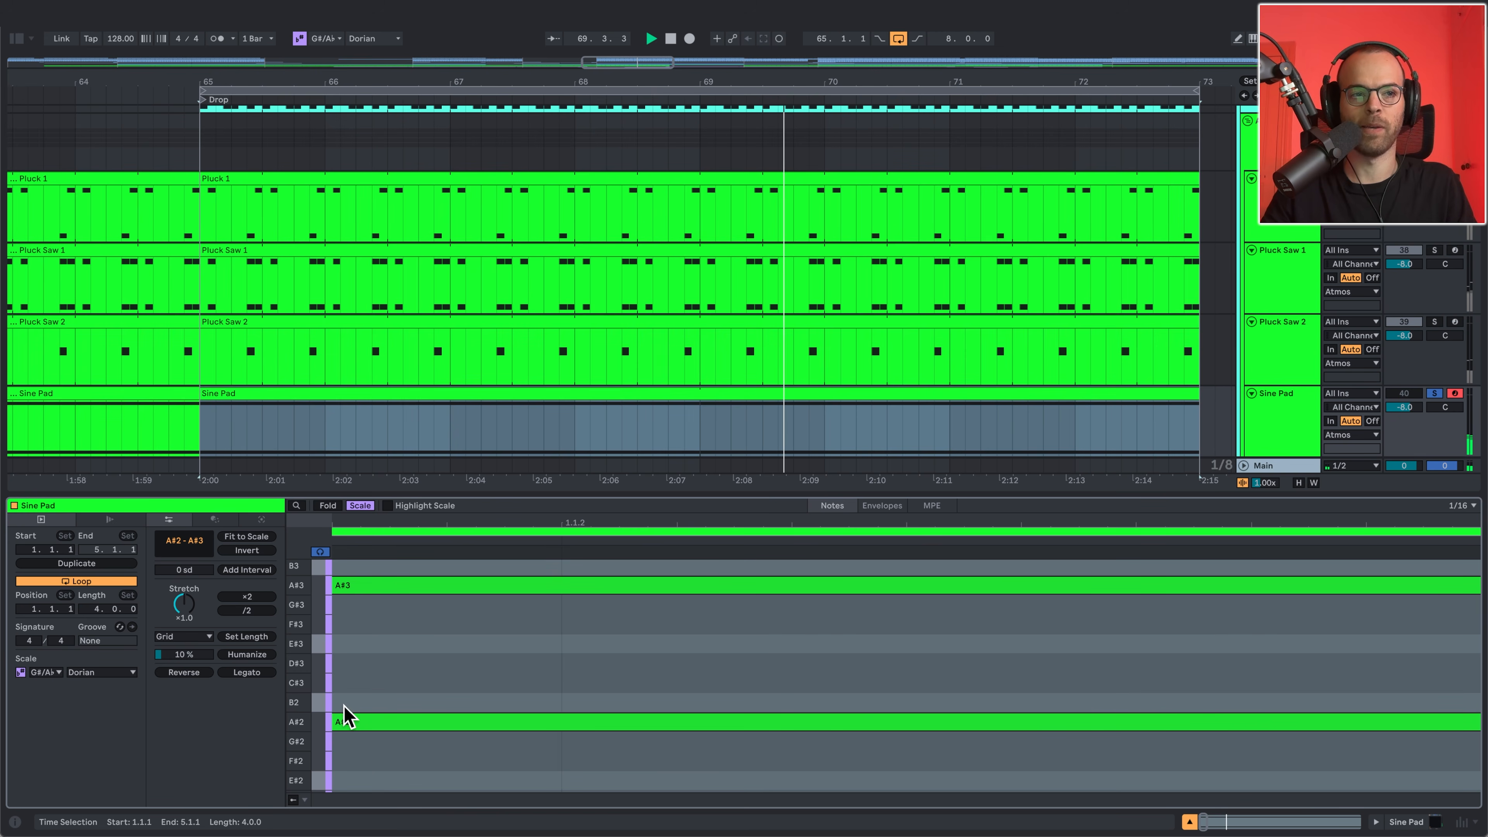
click(348, 727)
key(space)
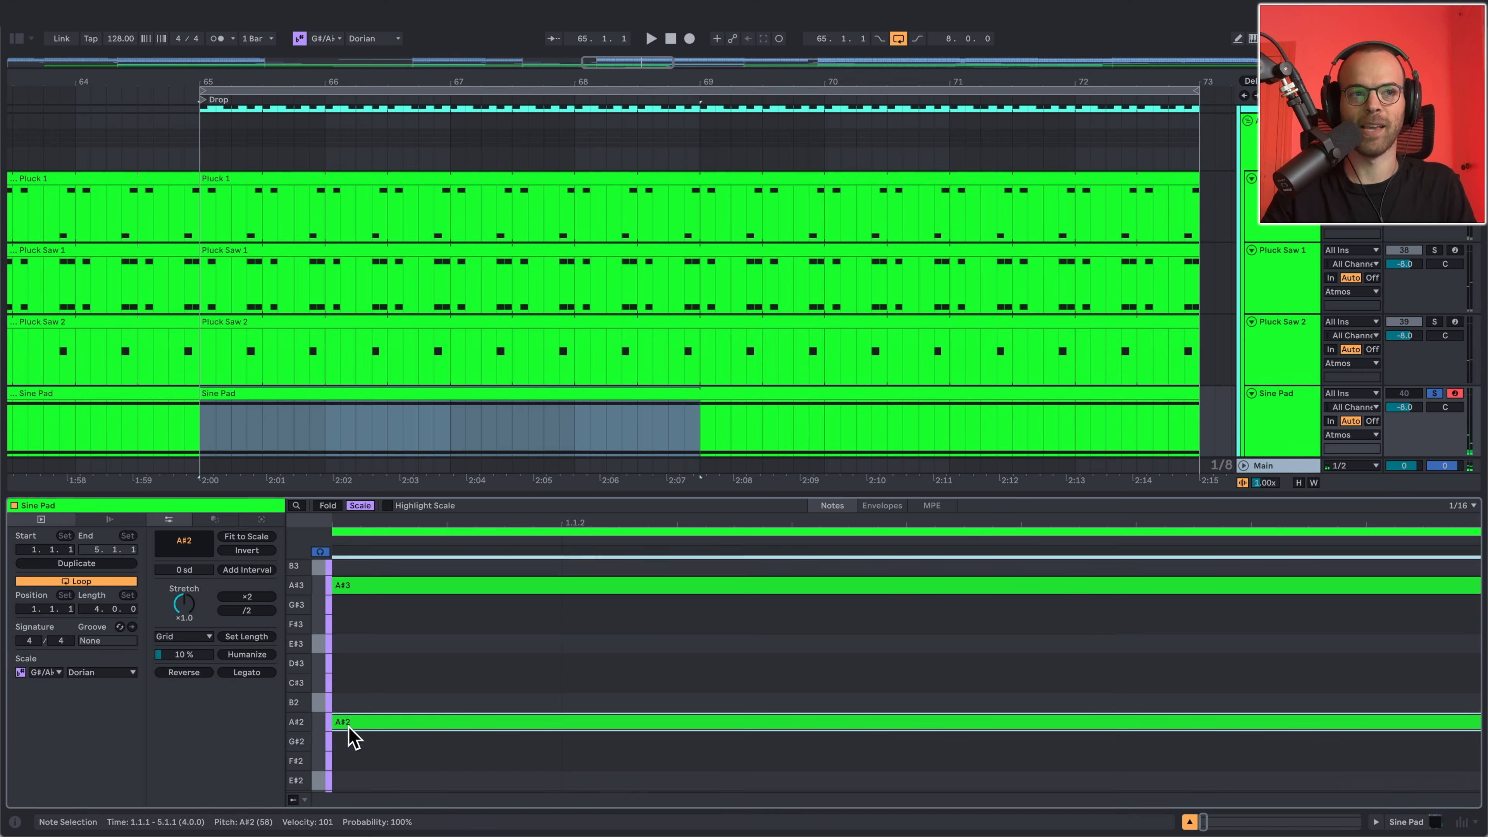
click(363, 589)
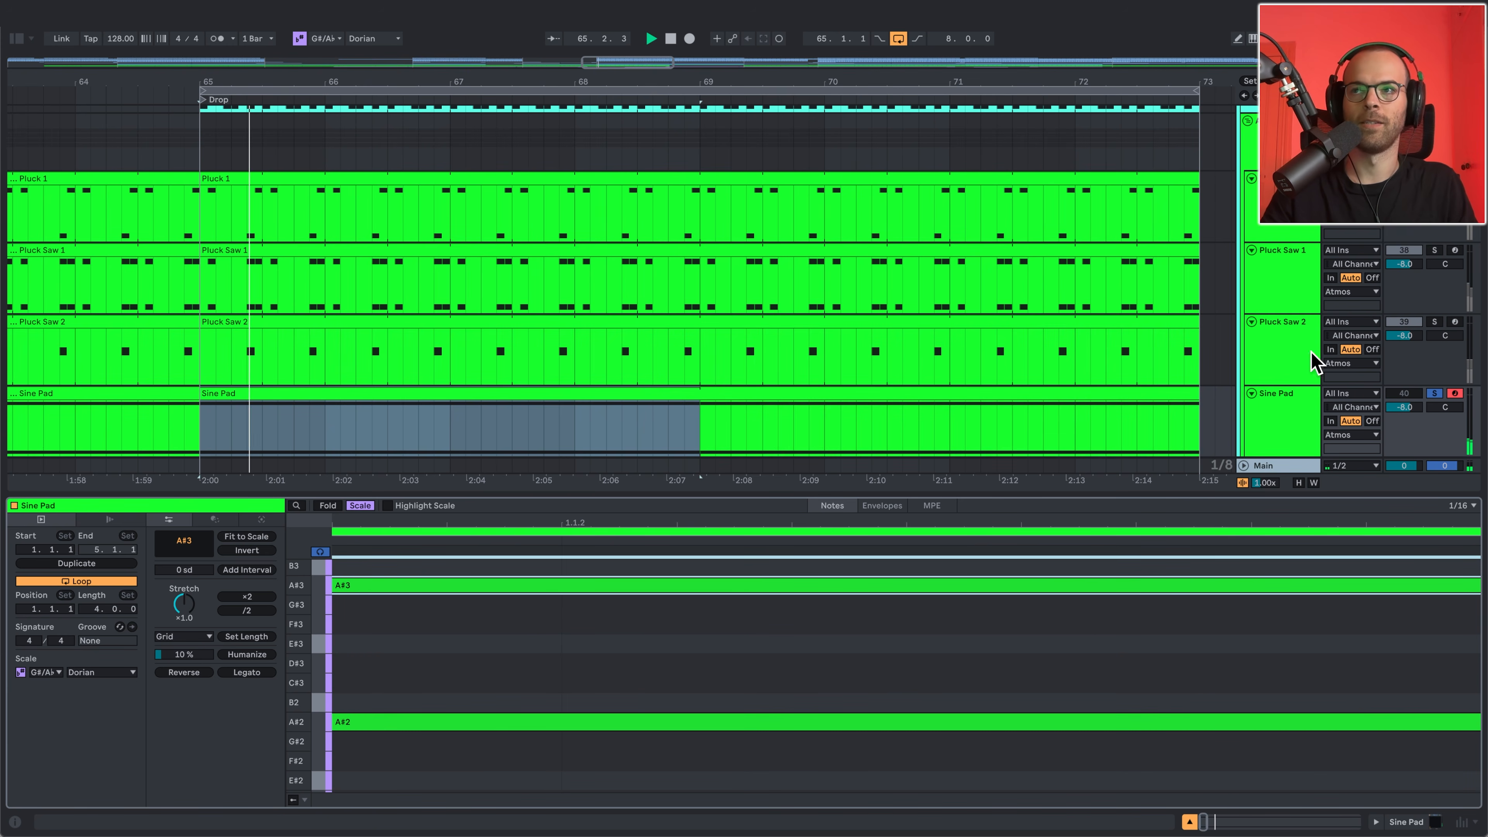
click(1432, 393)
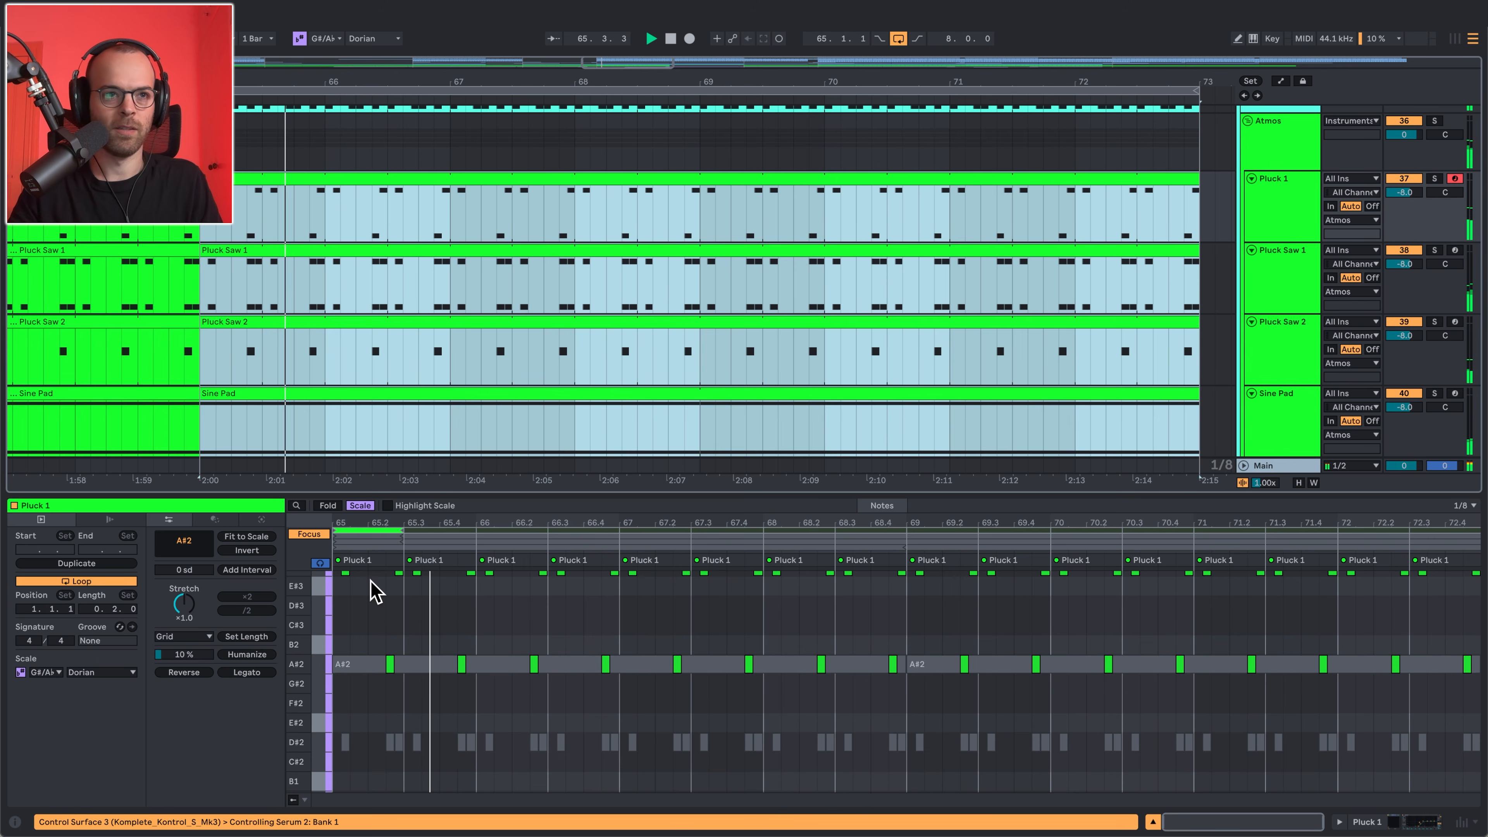
Turn off Focus for the four Atmos clips and examine their combined notes from D#2 to A#3 during playback
click(309, 534)
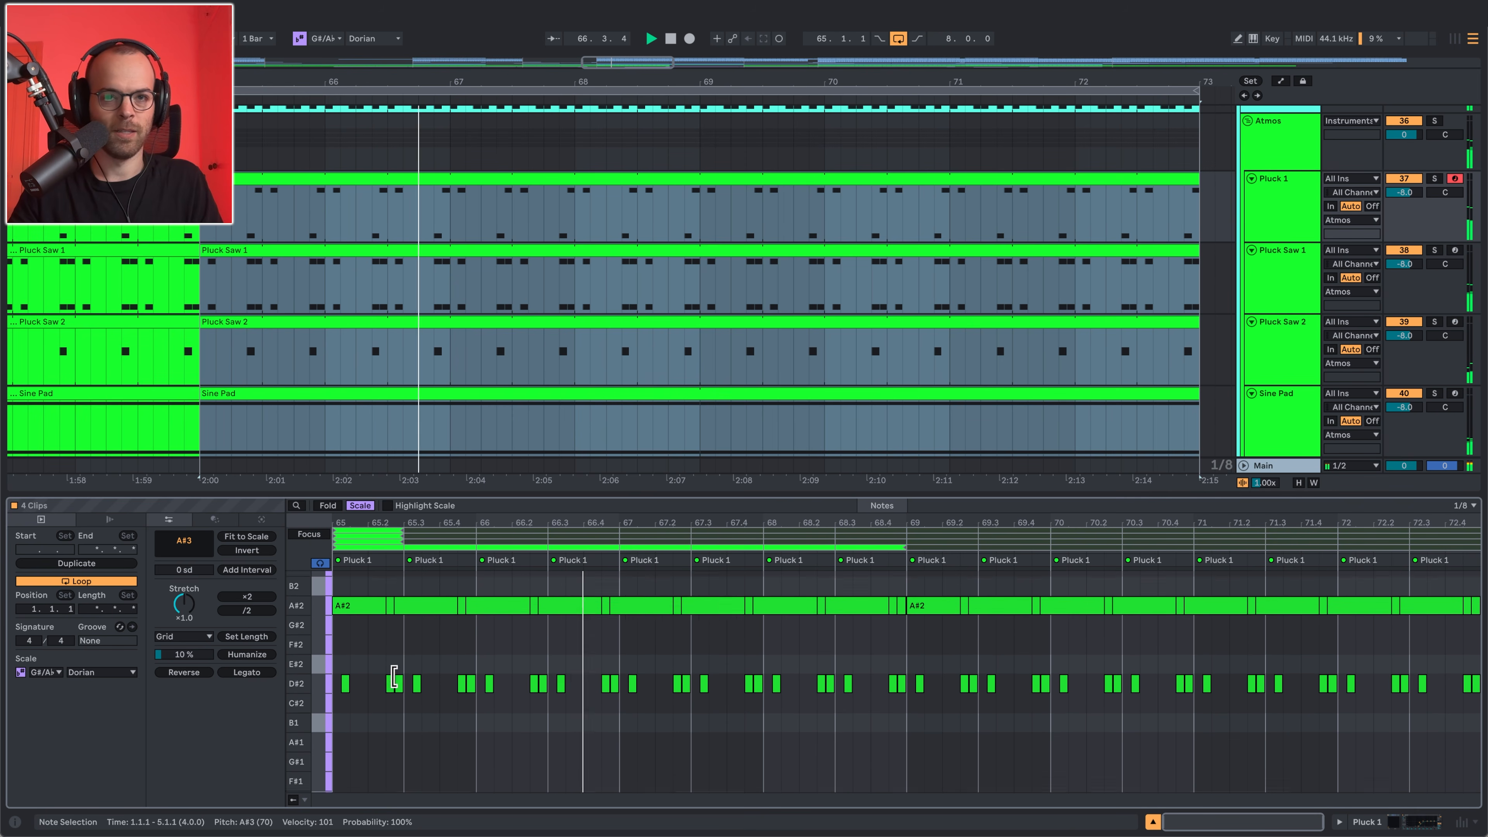
scroll(397, 686, up, 5)
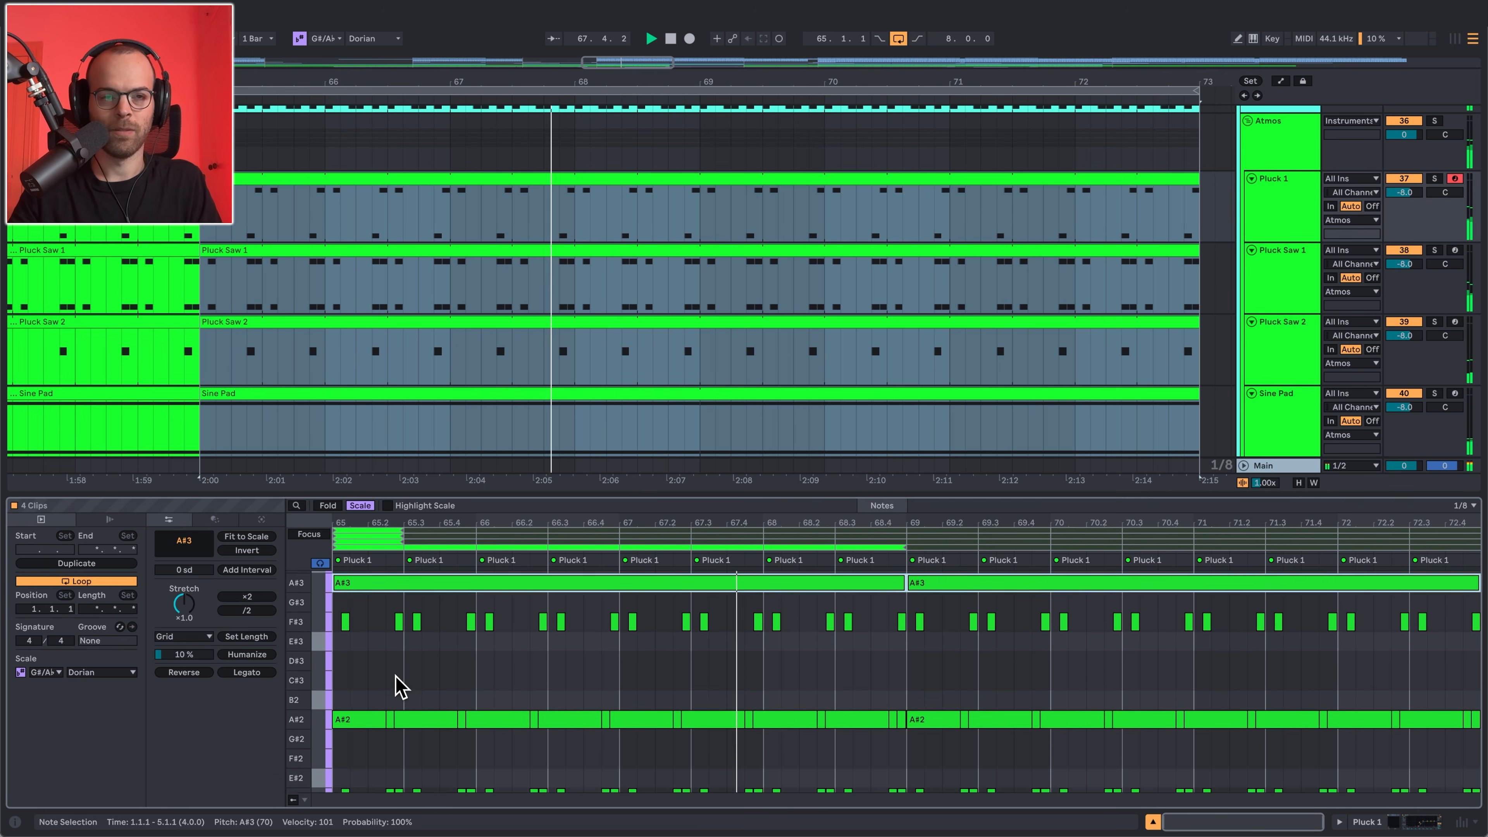
drag(305, 665, 332, 707)
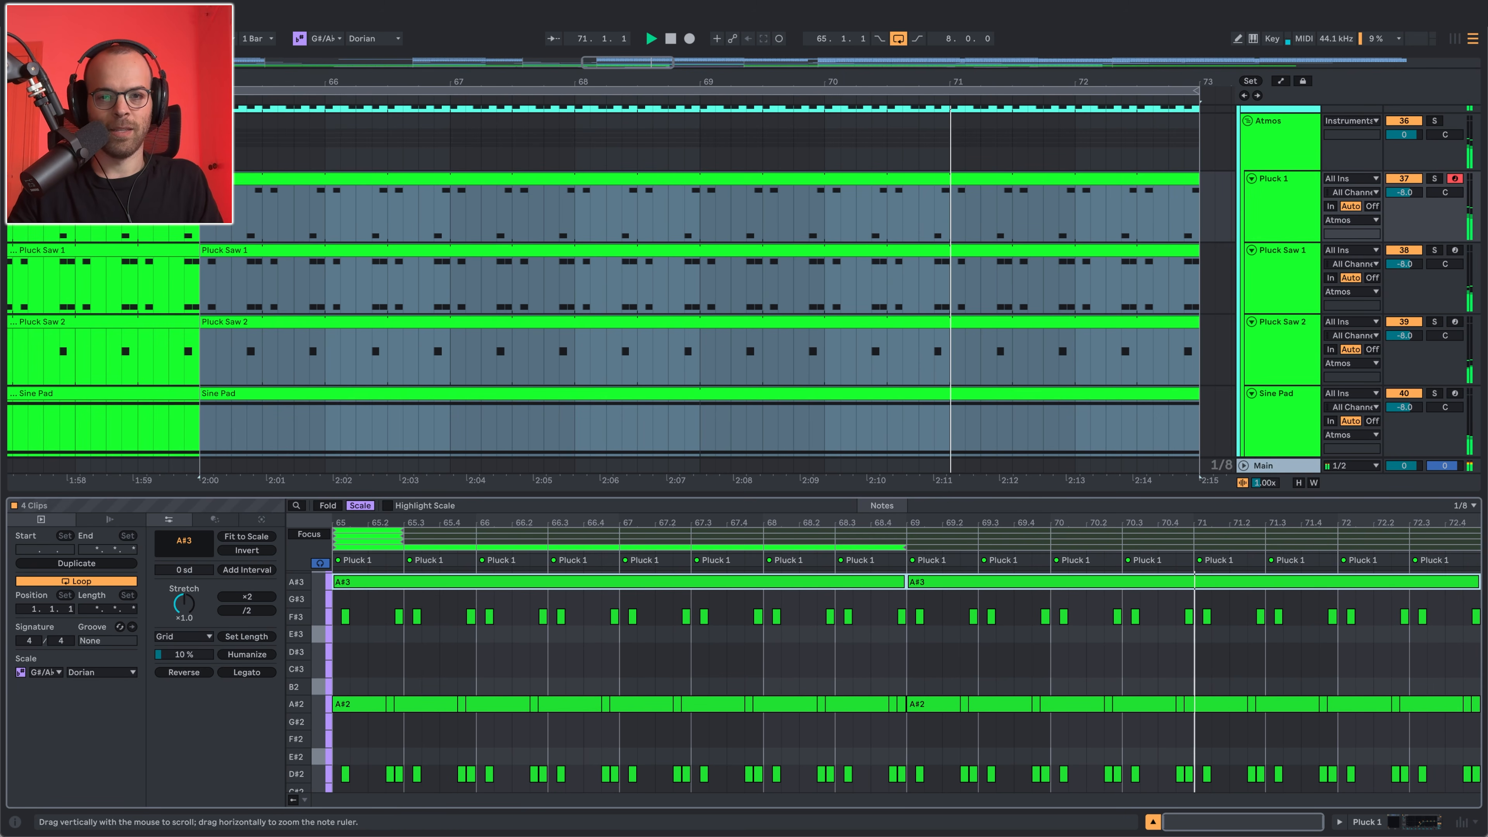
drag(306, 686, 305, 687)
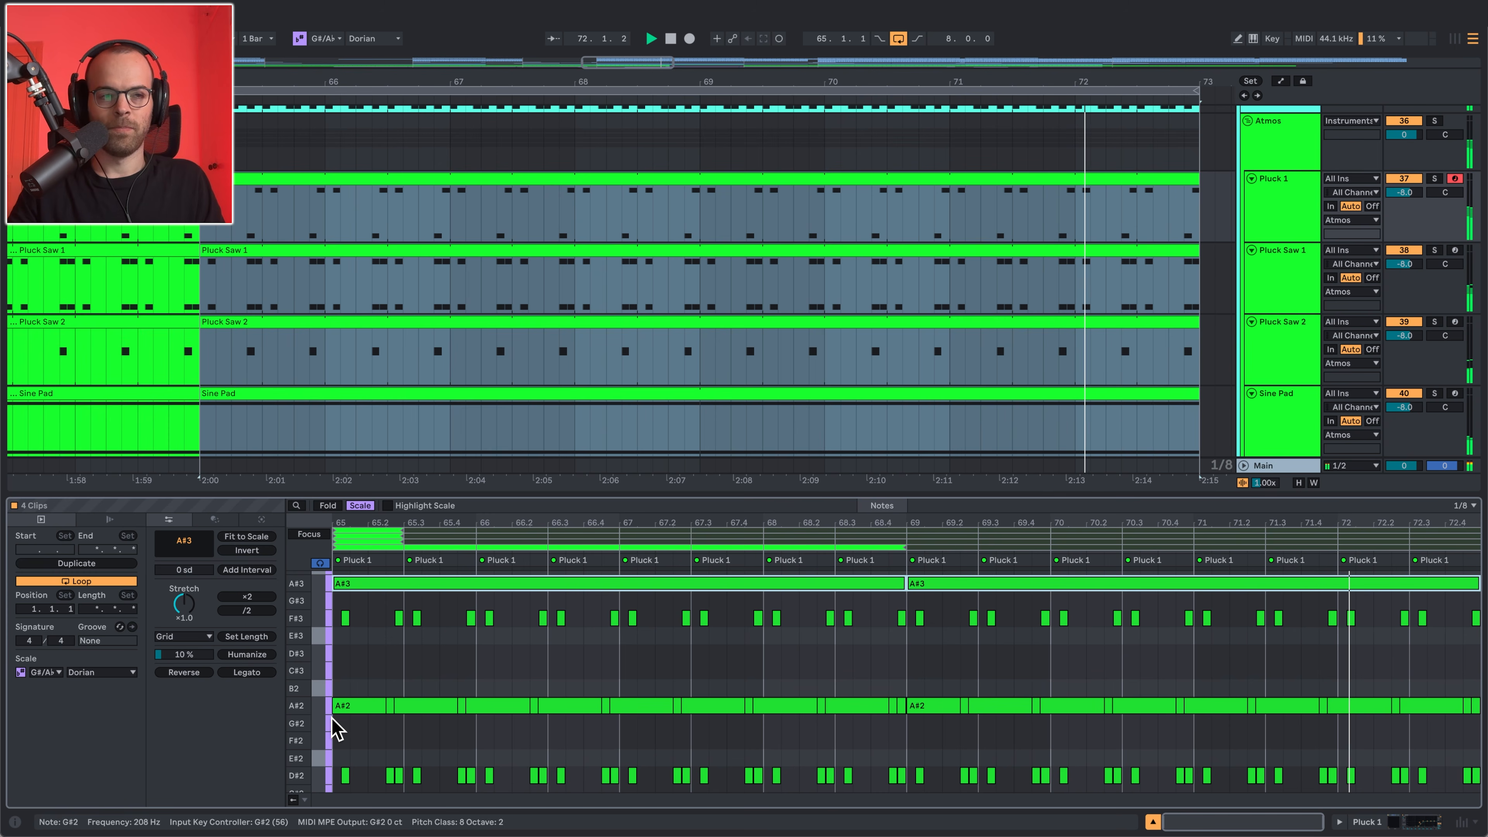
click(322, 724)
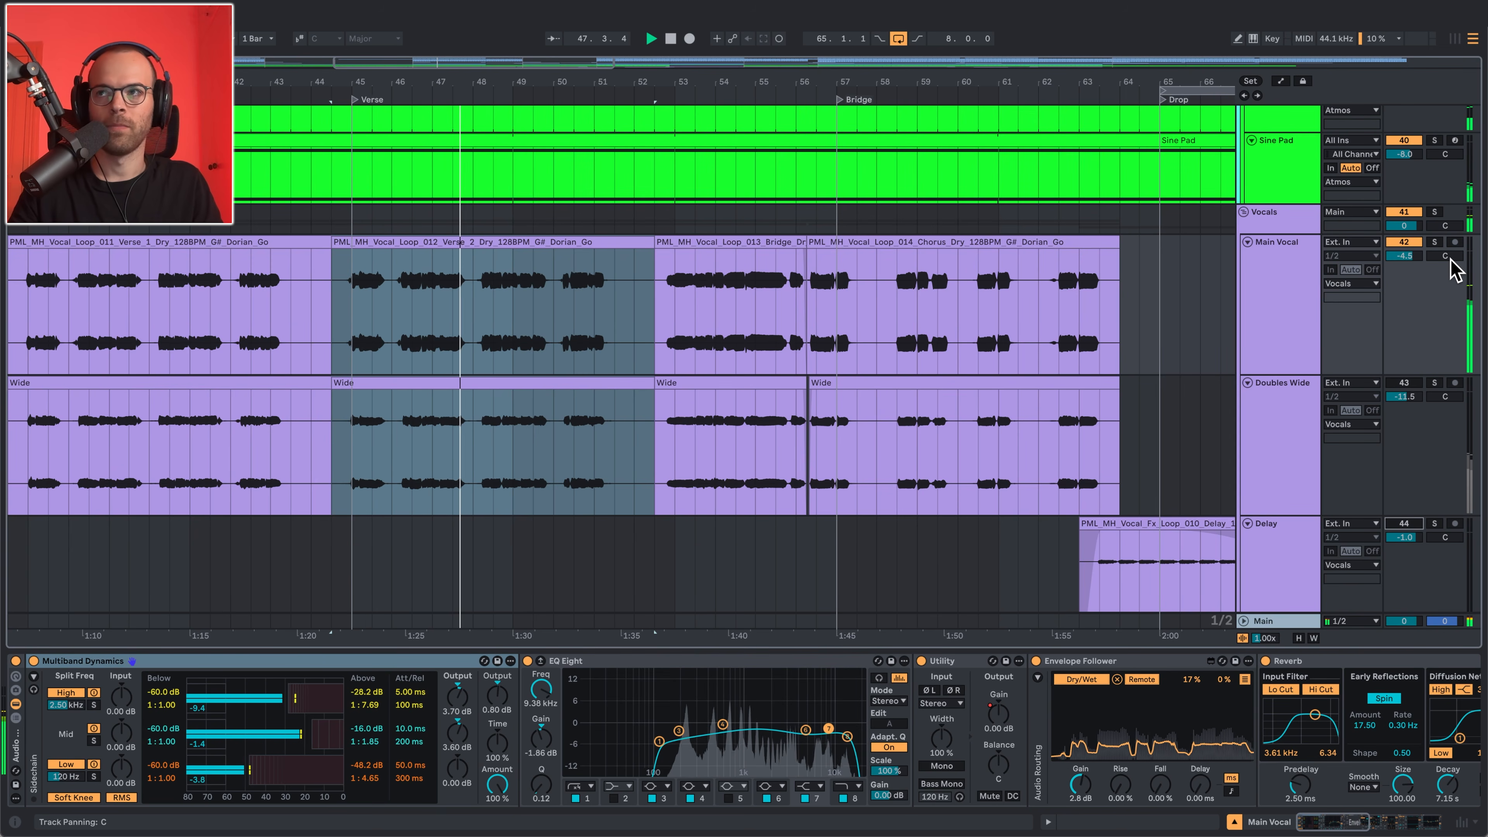
Examine the Main Vocal's Multiband Dynamics, EQ Eight and Envelope Follower devices
click(164, 661)
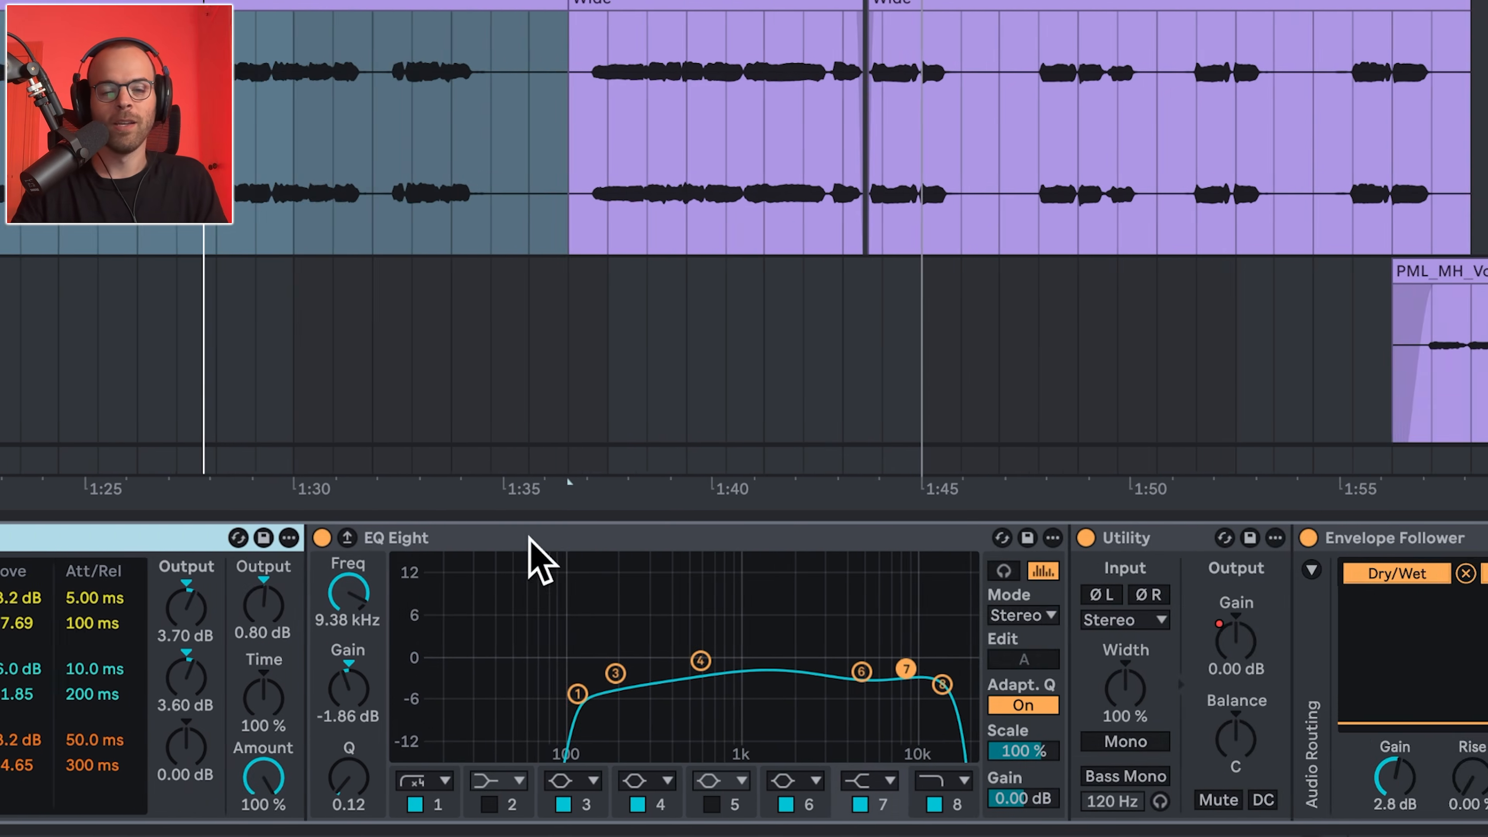
click(1284, 536)
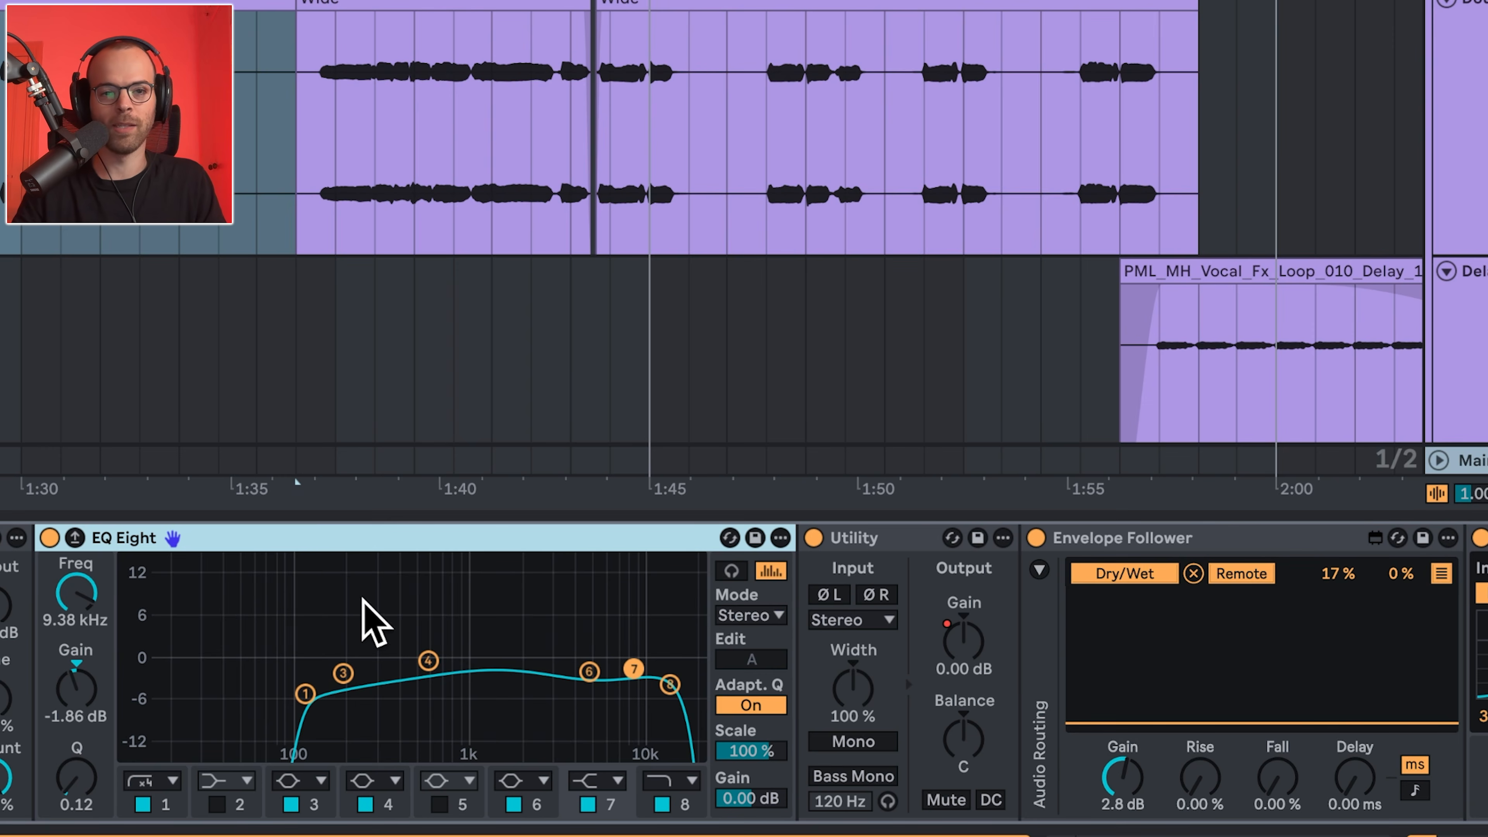
scroll(369, 608, right, 15)
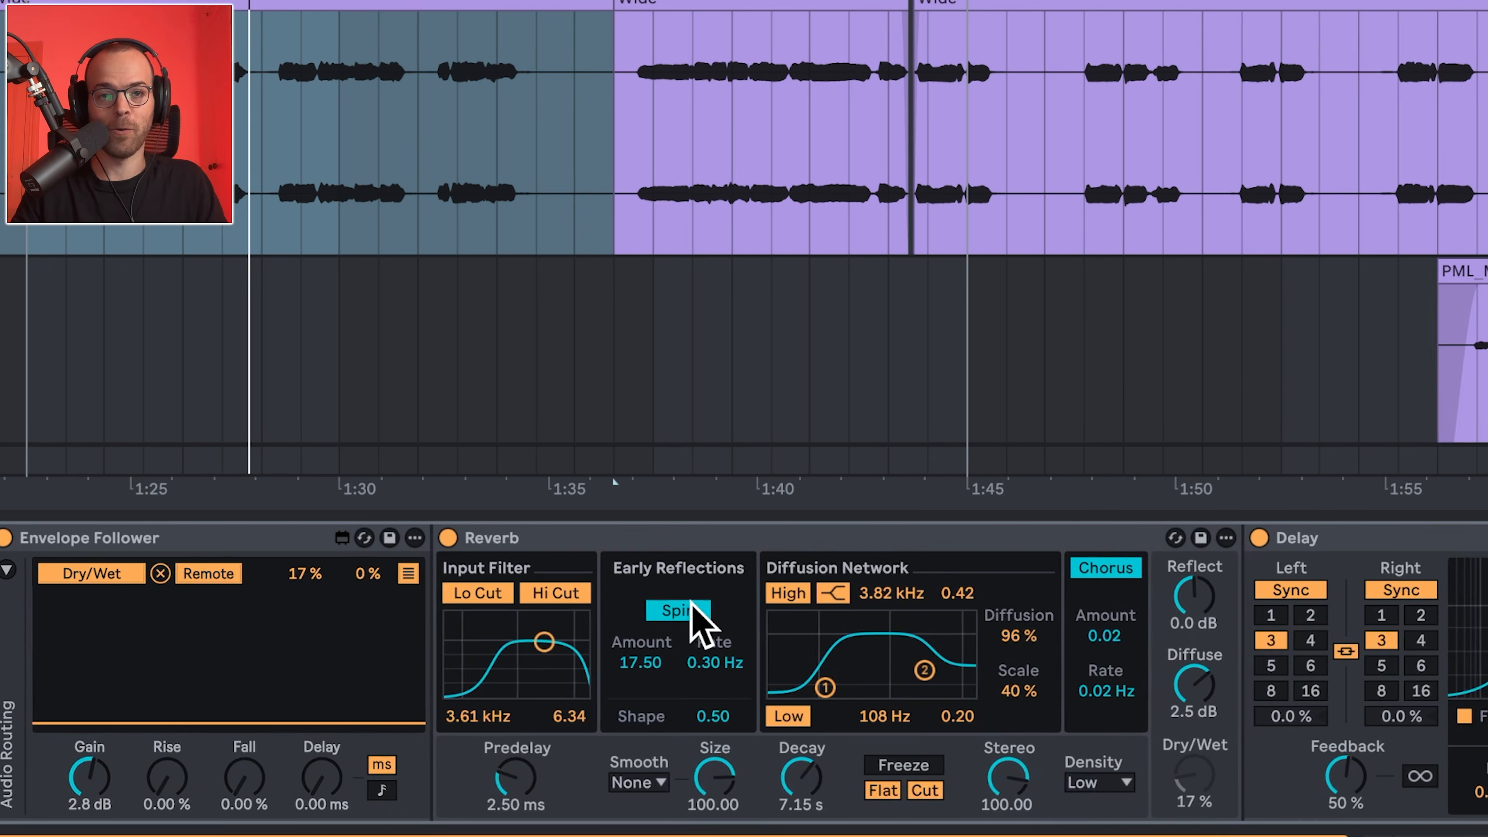
click(303, 534)
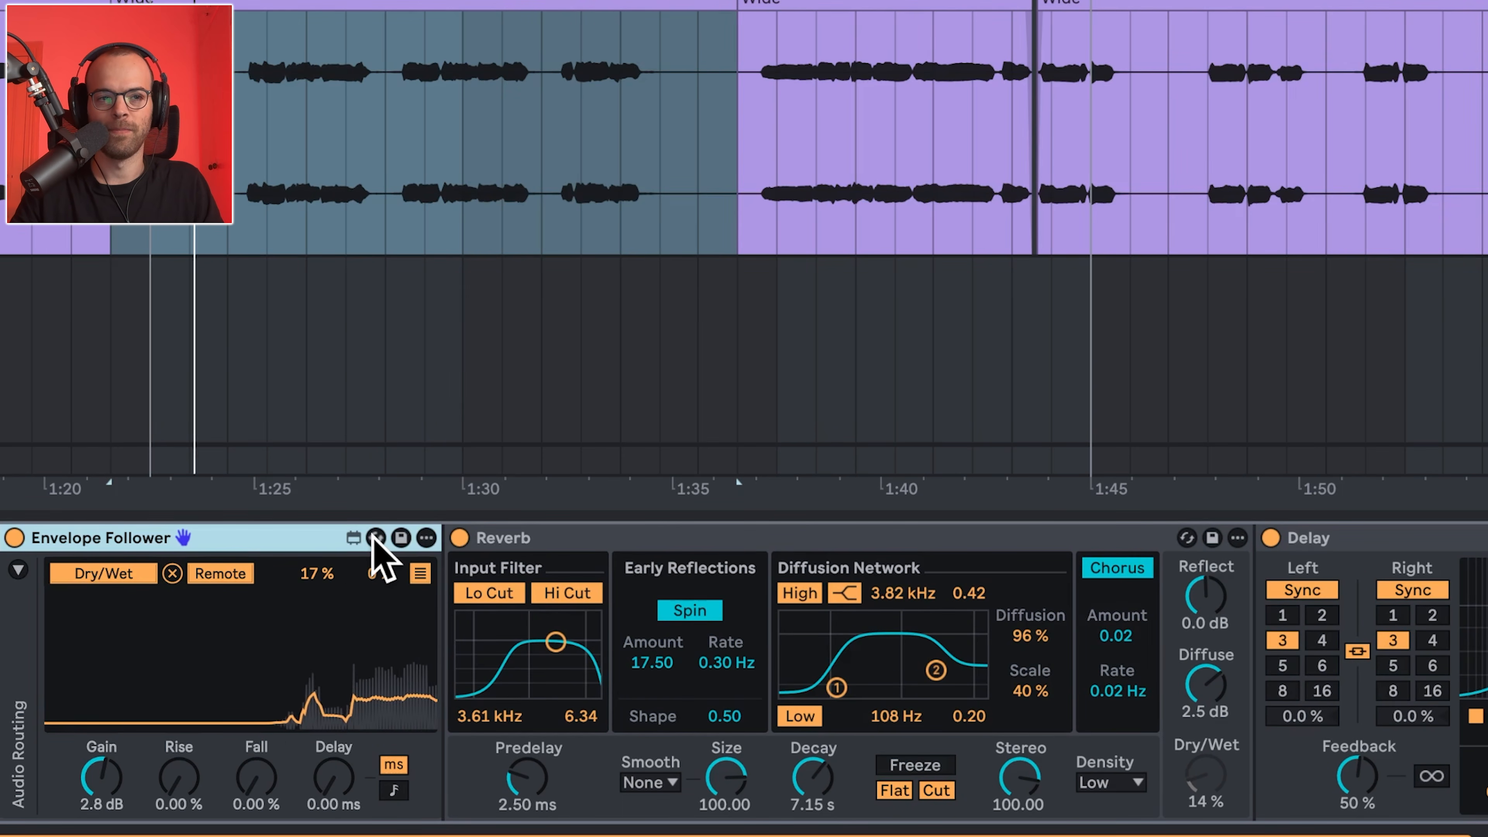
Examine the Main Vocal's Reverb, Delay and kick-triggered Sidechain devices
scroll(373, 534, right, 5)
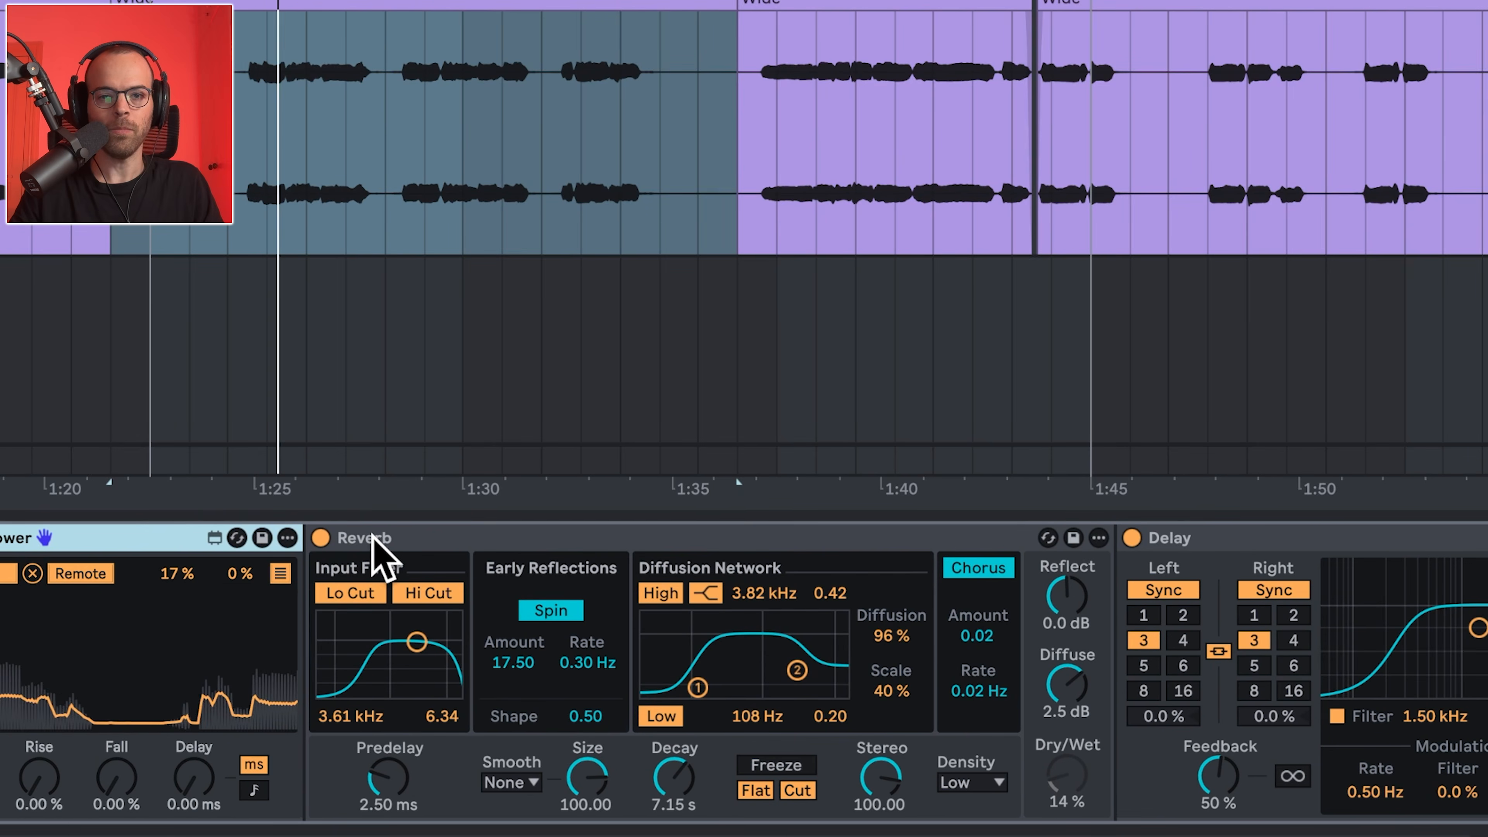
click(375, 536)
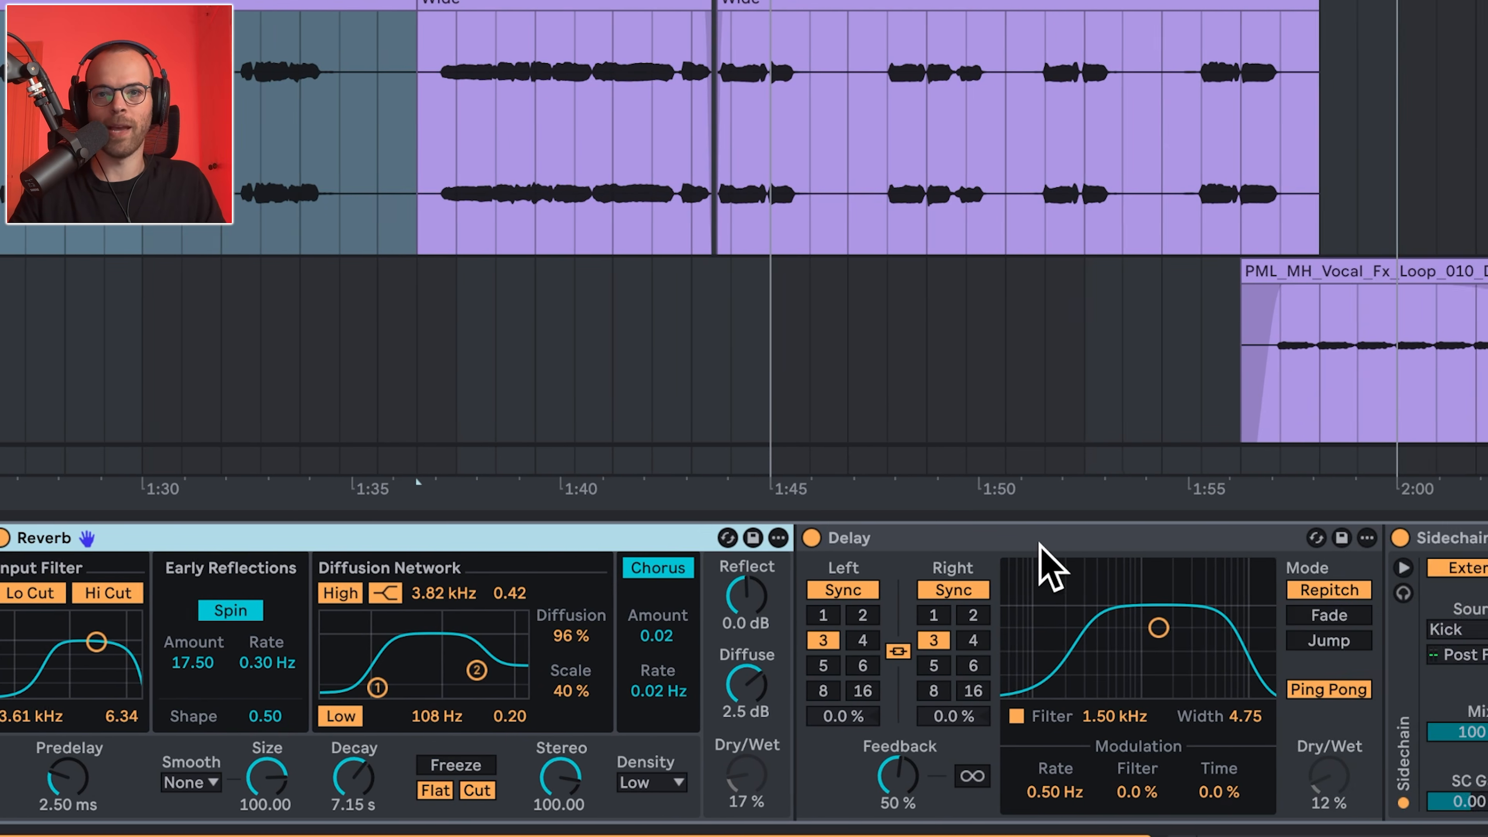
click(1039, 542)
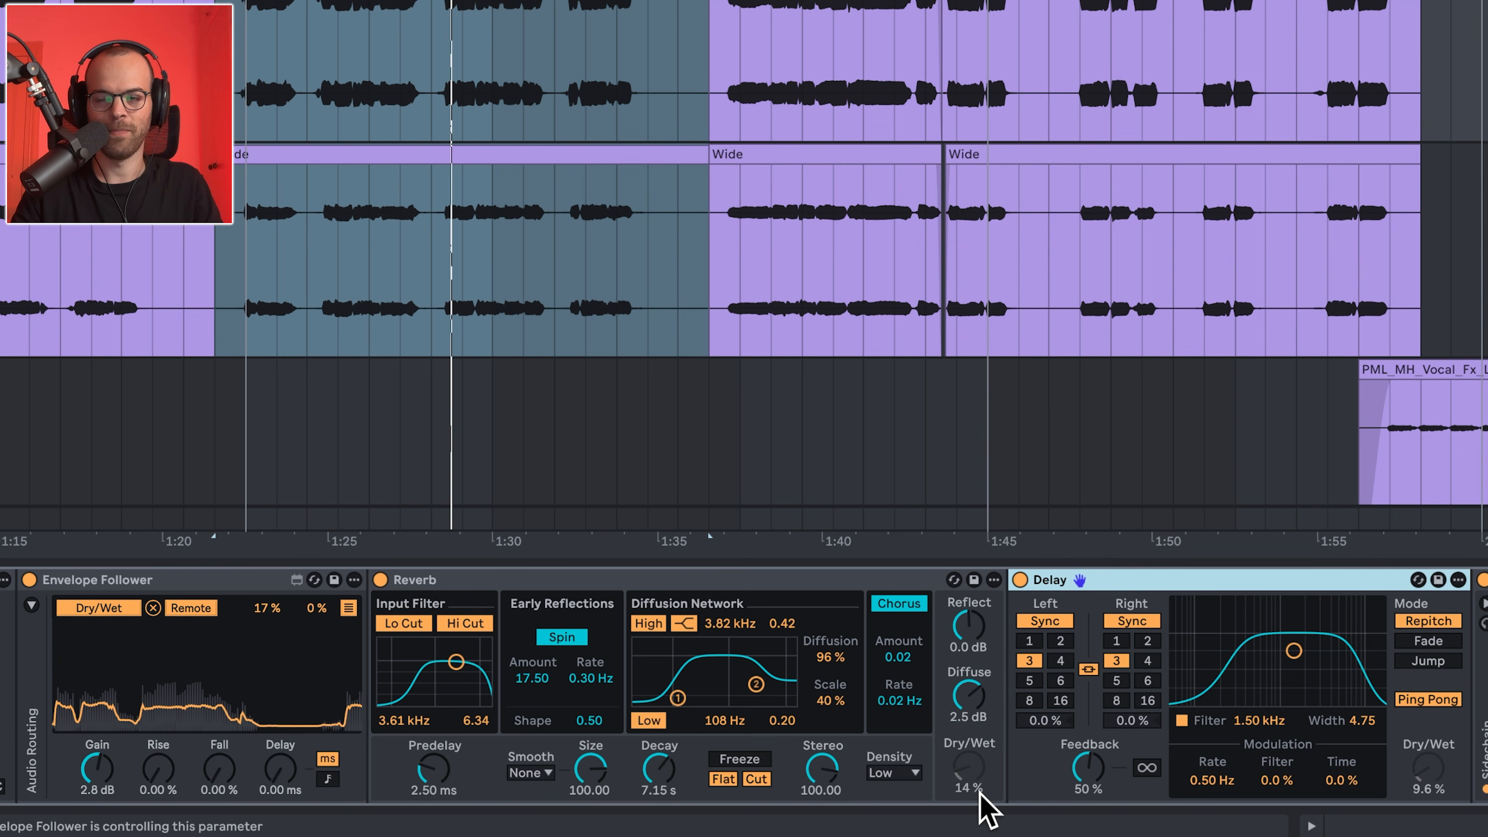
scroll(986, 806, right, 6)
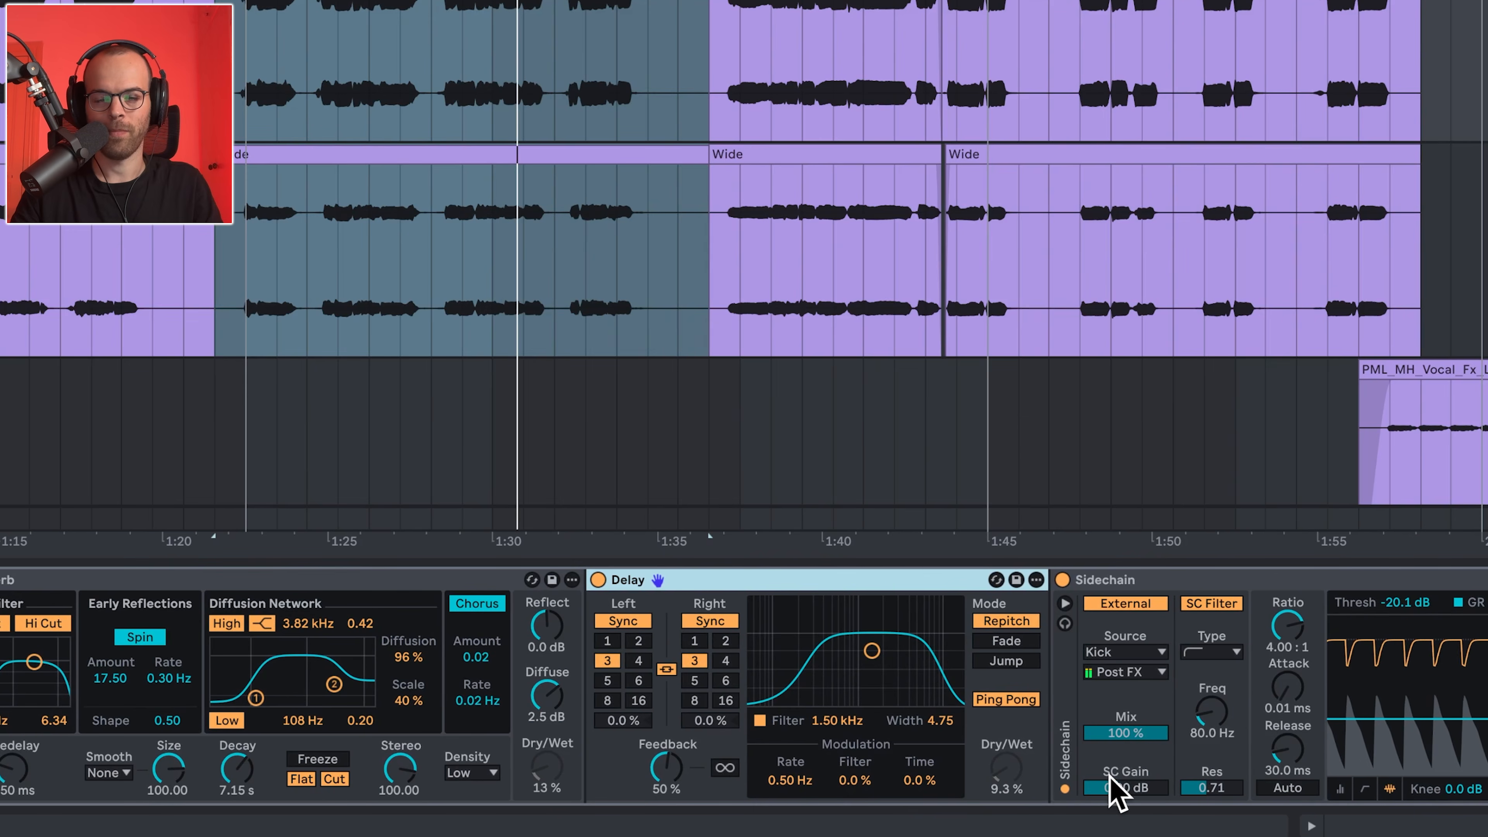
scroll(1123, 674, right, 6)
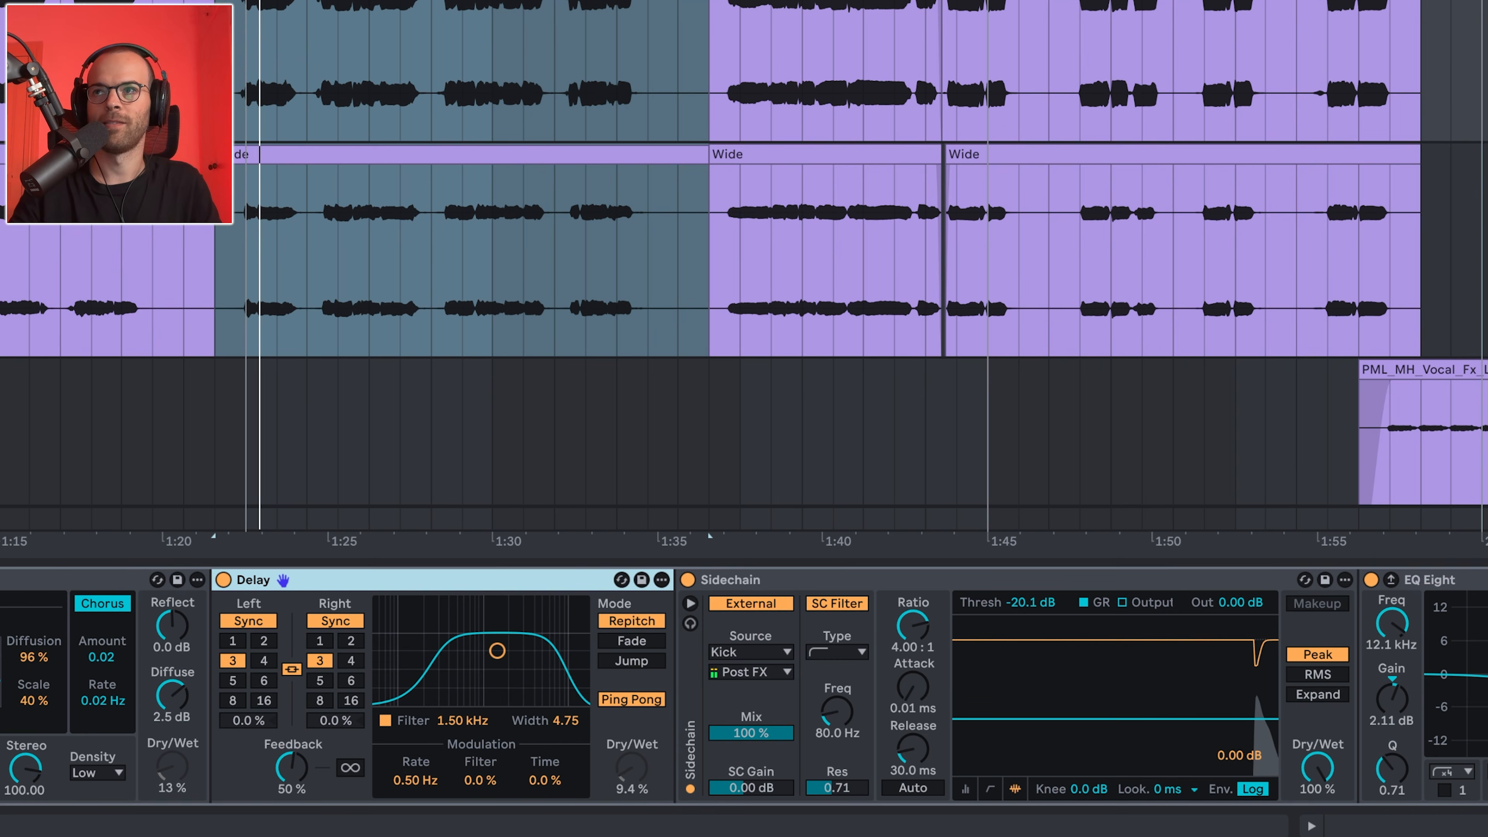
Audition the Doubles Wide track from its second verse clip, try a different Utility width, and reset it to 100%
key(alt+2)
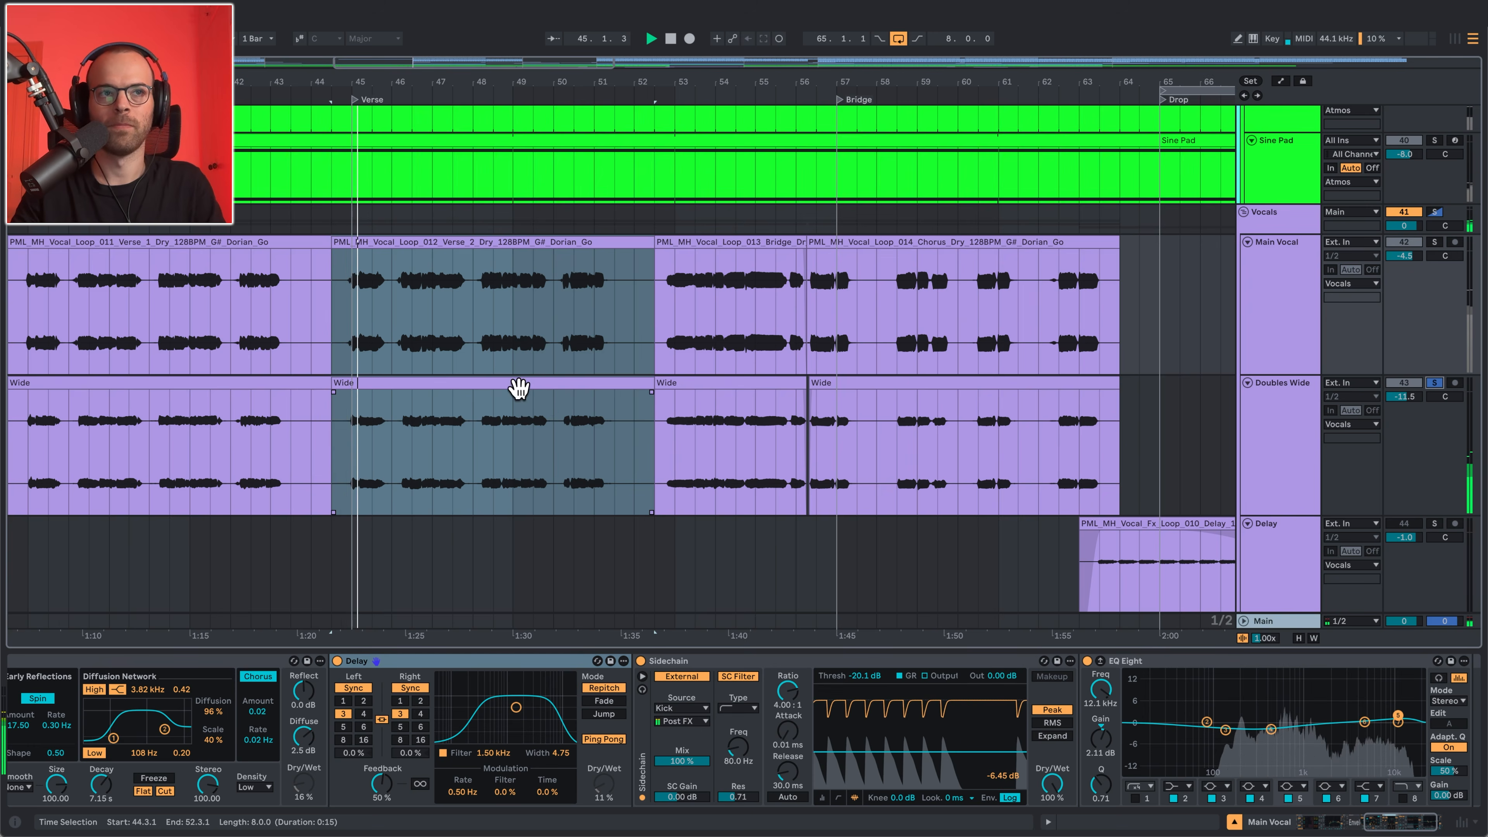
click(343, 434)
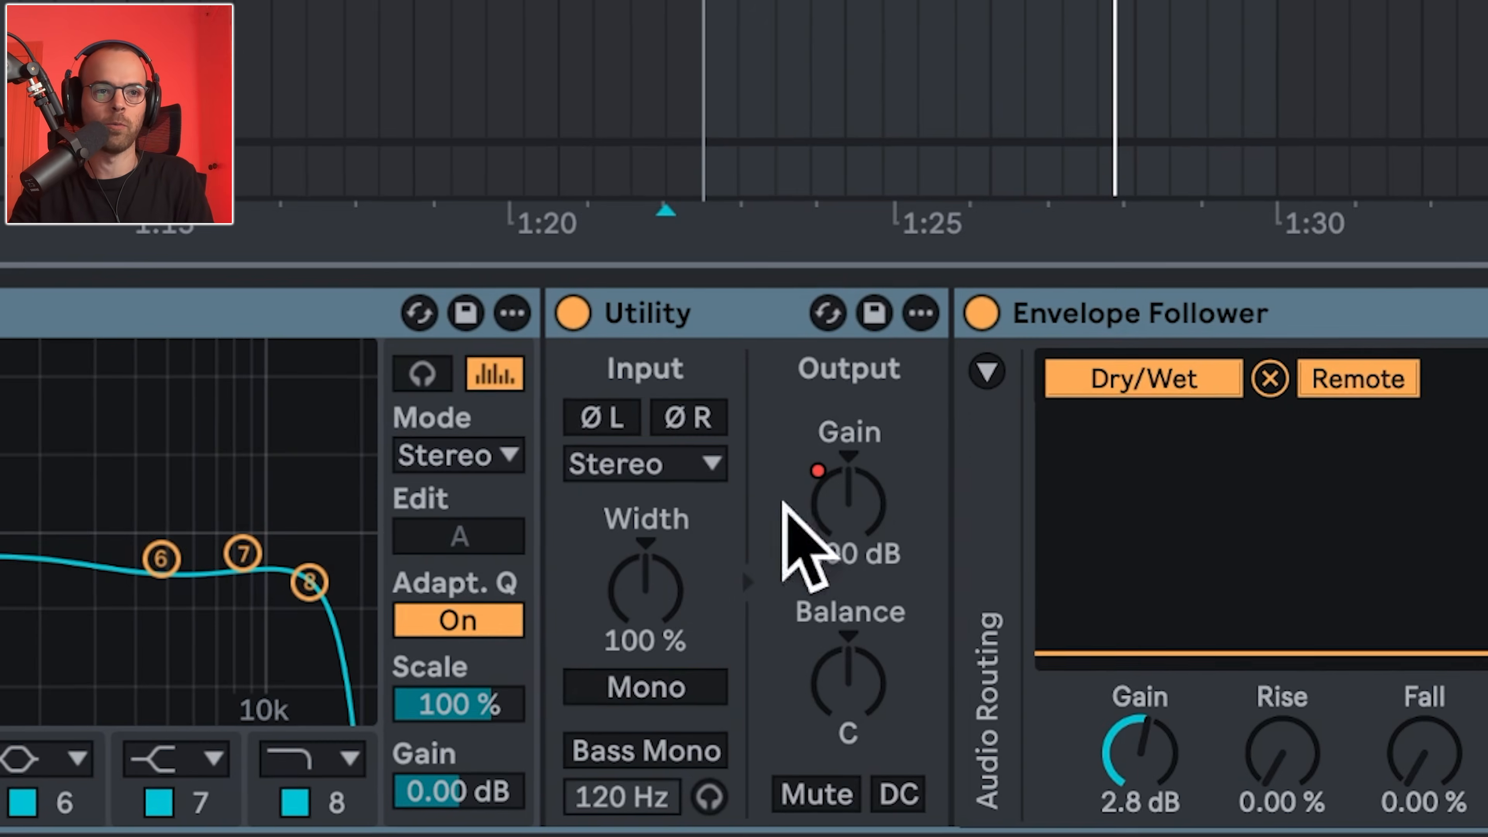
drag(343, 738, 343, 718)
drag(666, 560, 667, 489)
double_click(667, 560)
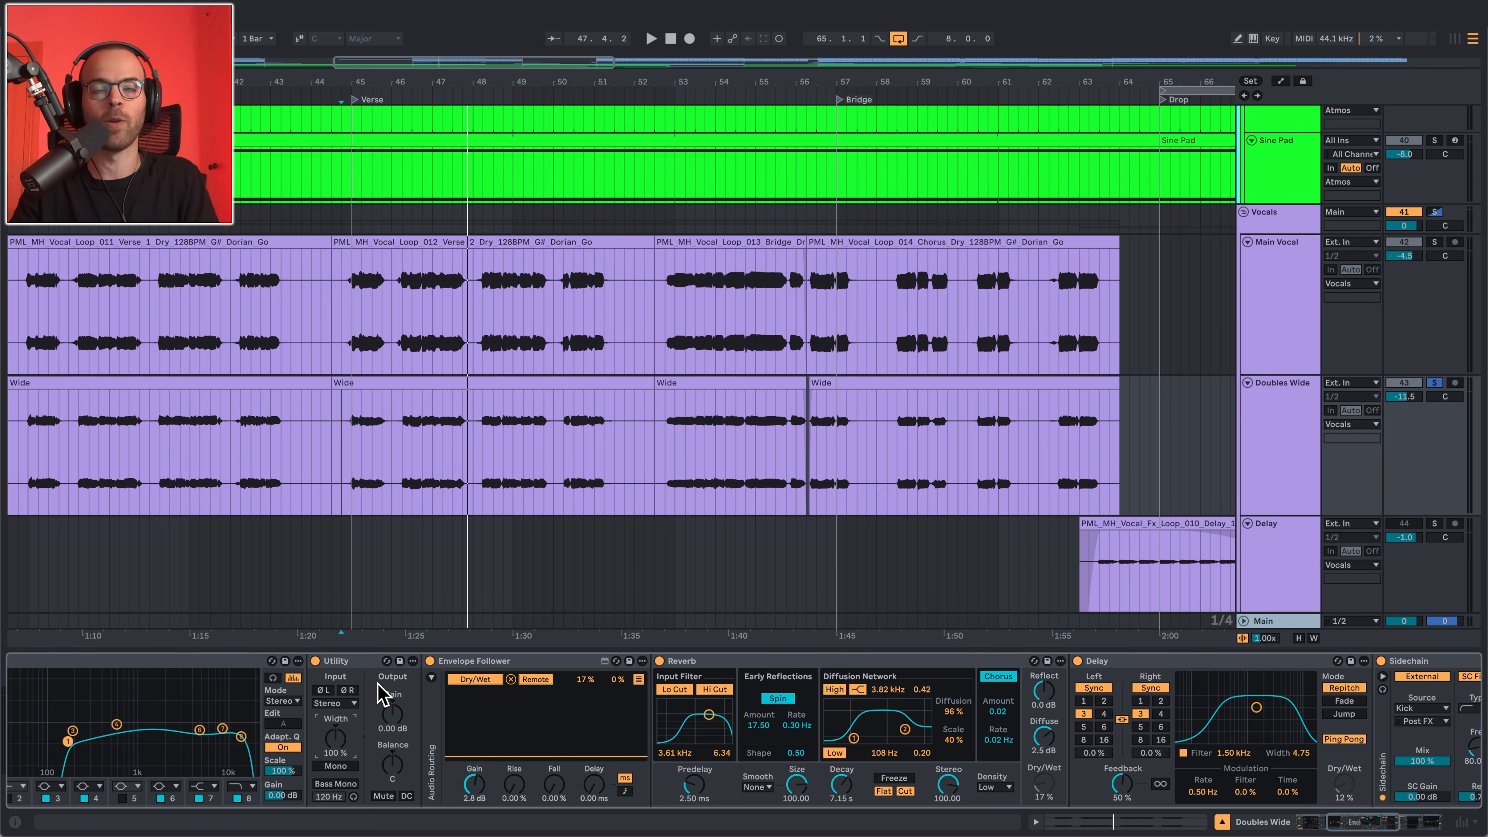
Solo Main Vocal alongside Doubles Wide to audition both vocal layers together
click(1436, 242)
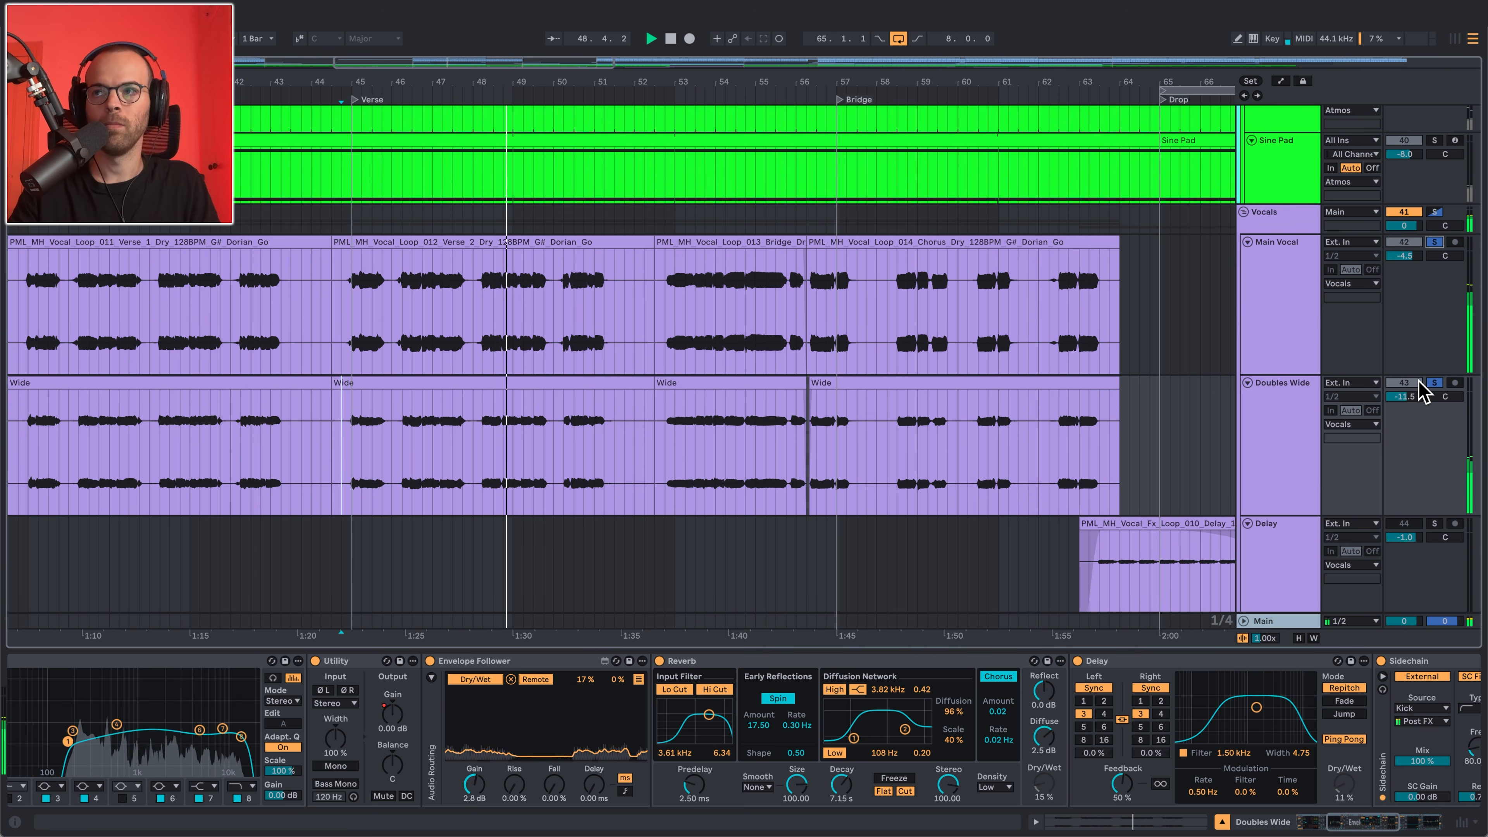
scroll(915, 385, right, 10)
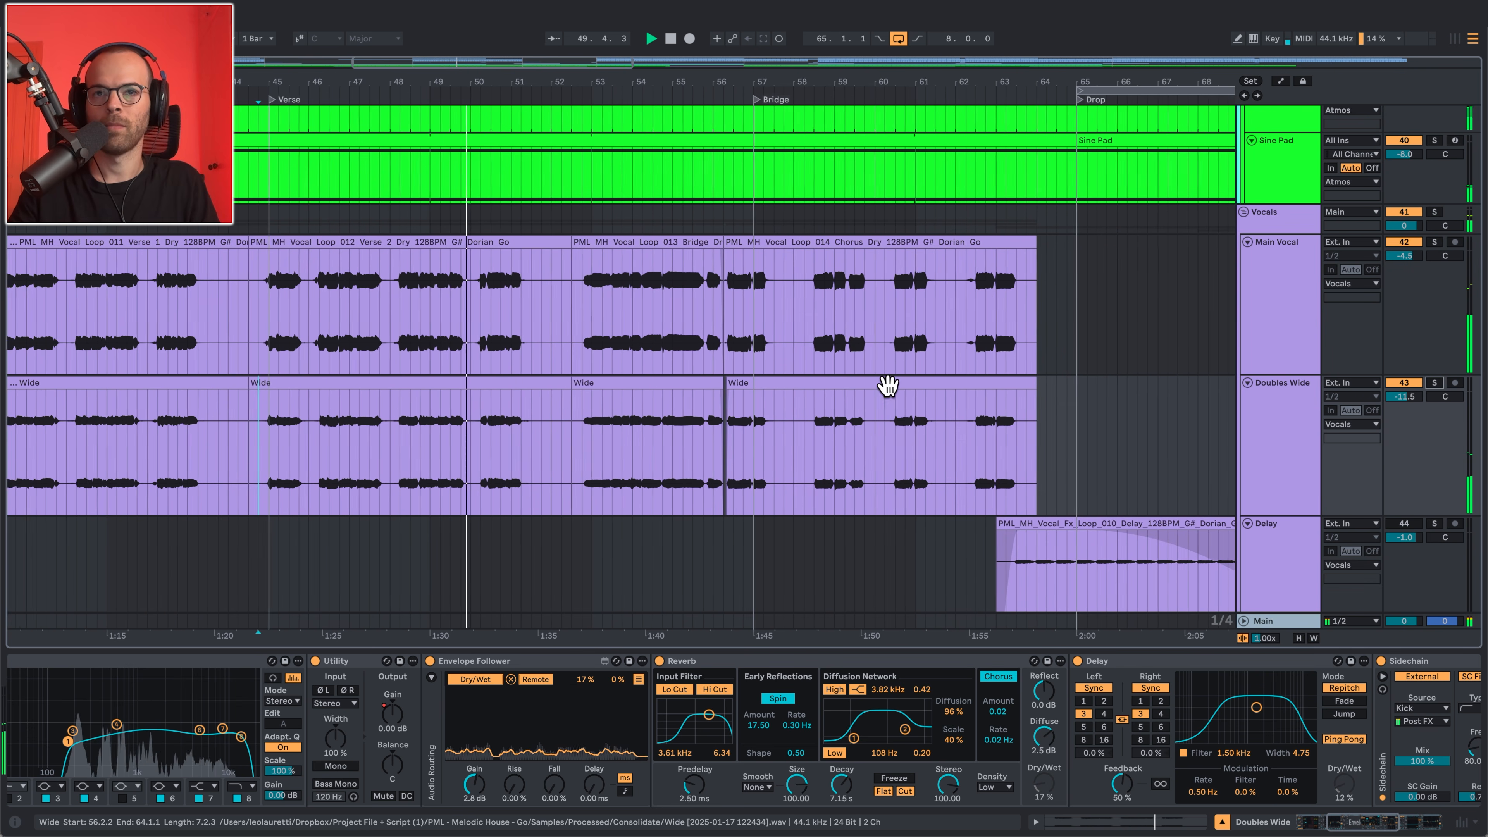
scroll(840, 381, down, 3)
scroll(774, 375, right, 6)
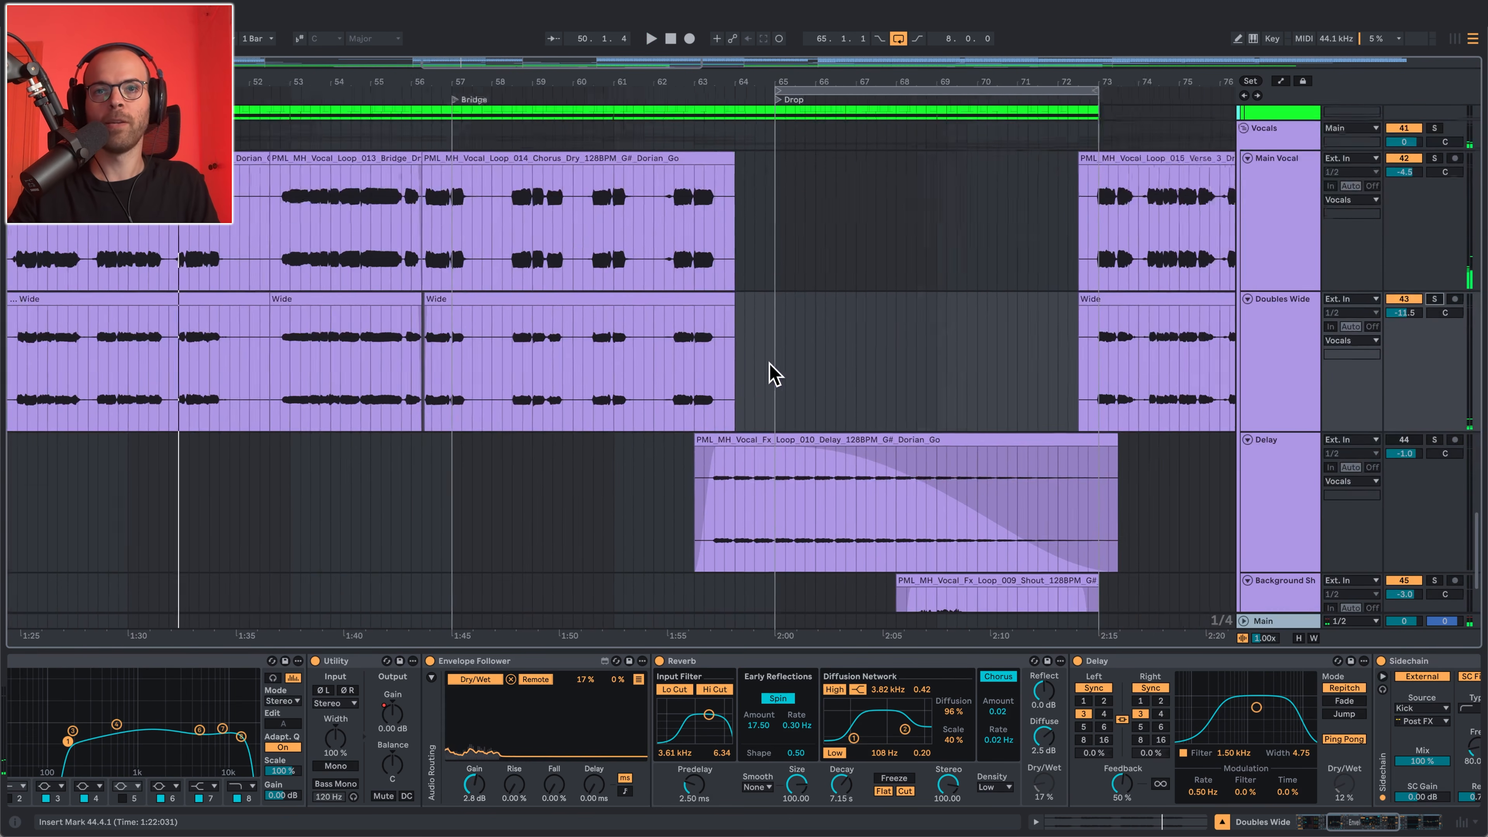
Place the playback position at the start of the Delay vocal clip and activate the Delay track
scroll(644, 386, down, 3)
click(551, 405)
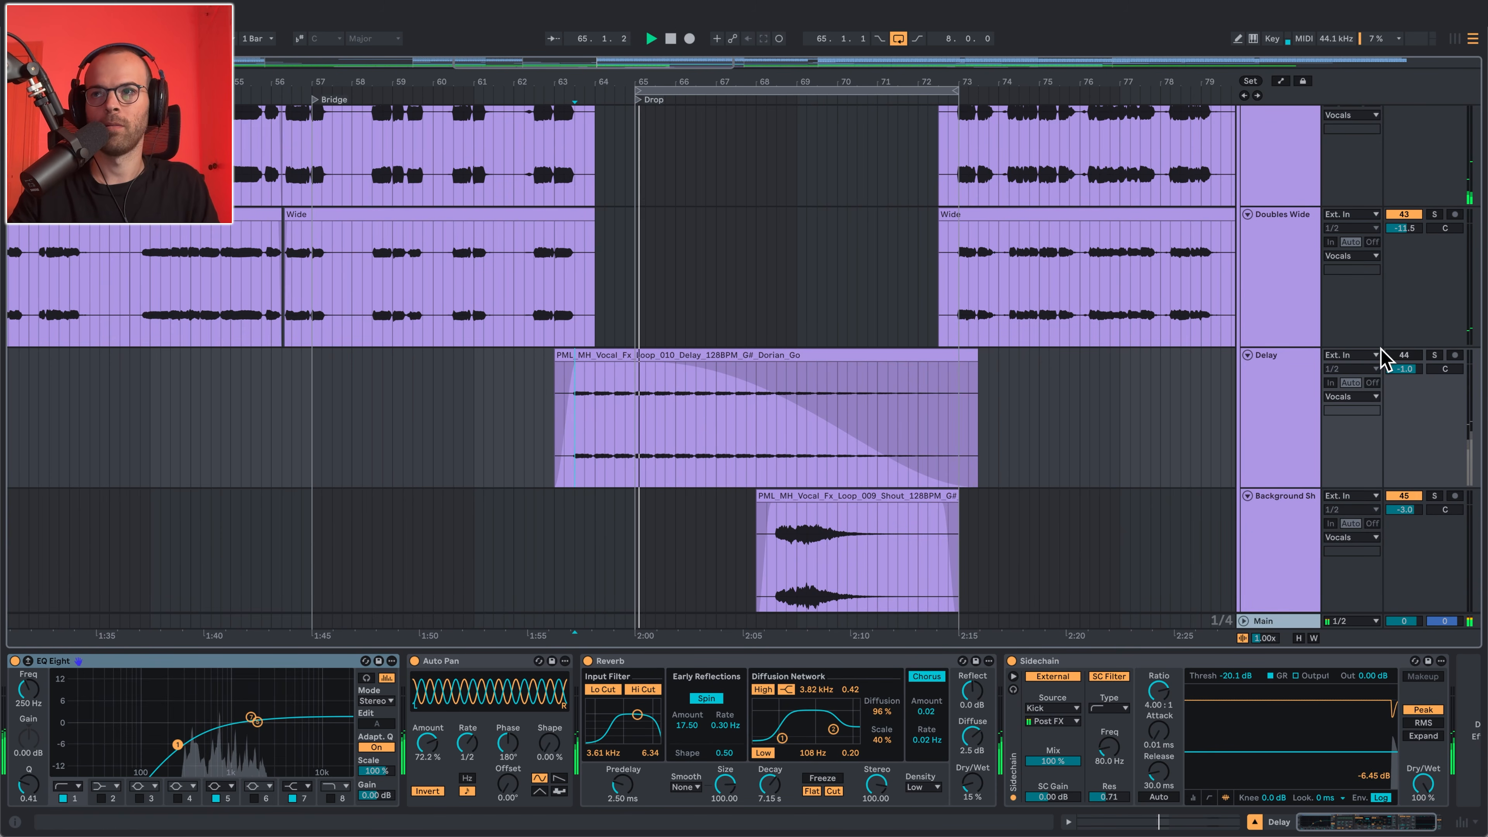
click(1433, 357)
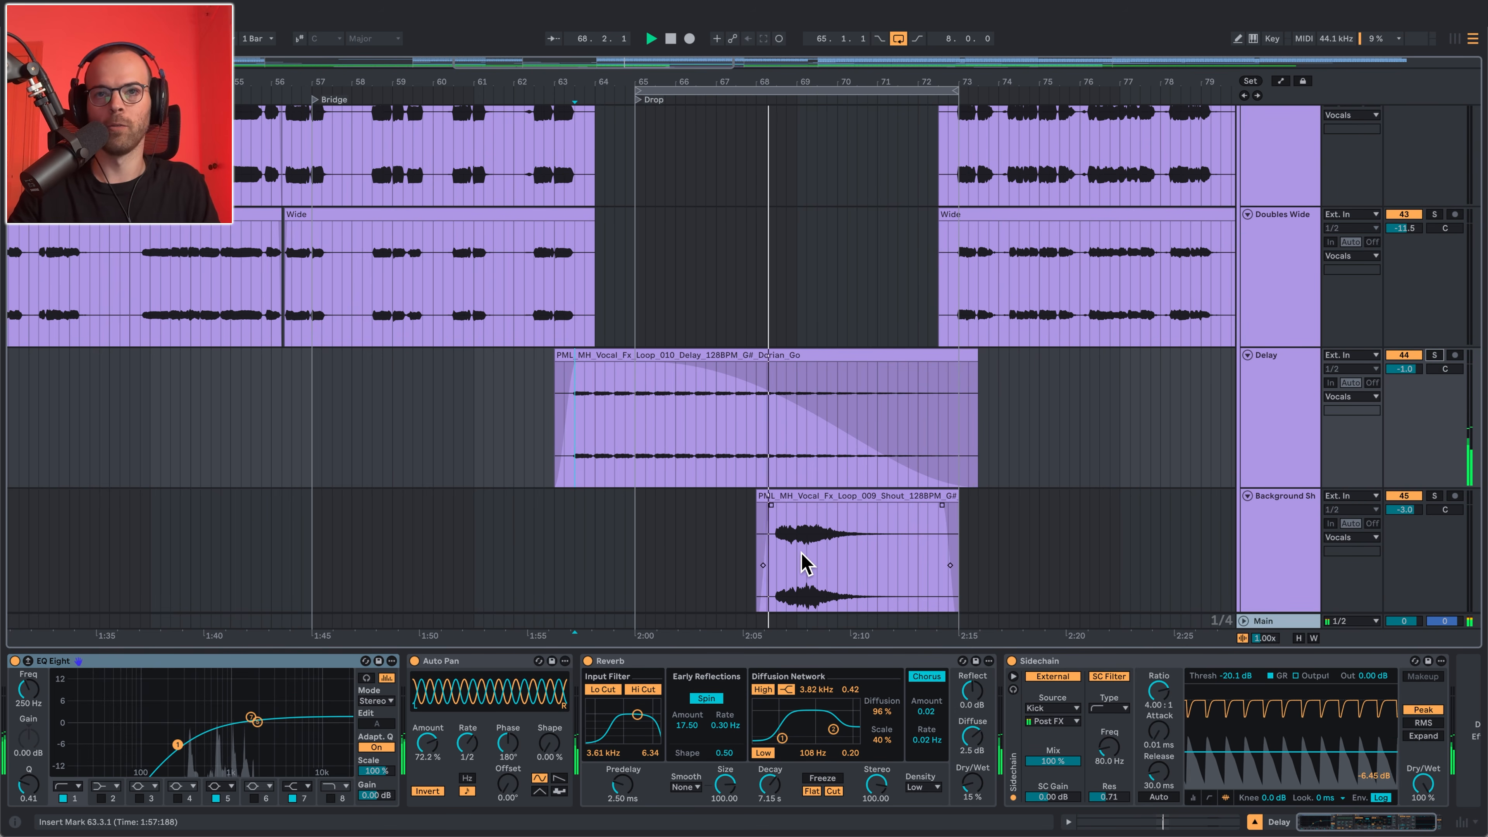
Set the insert mark at the onset of the background shout and examine its clip against the Delay clip
scroll(787, 586, down, 2)
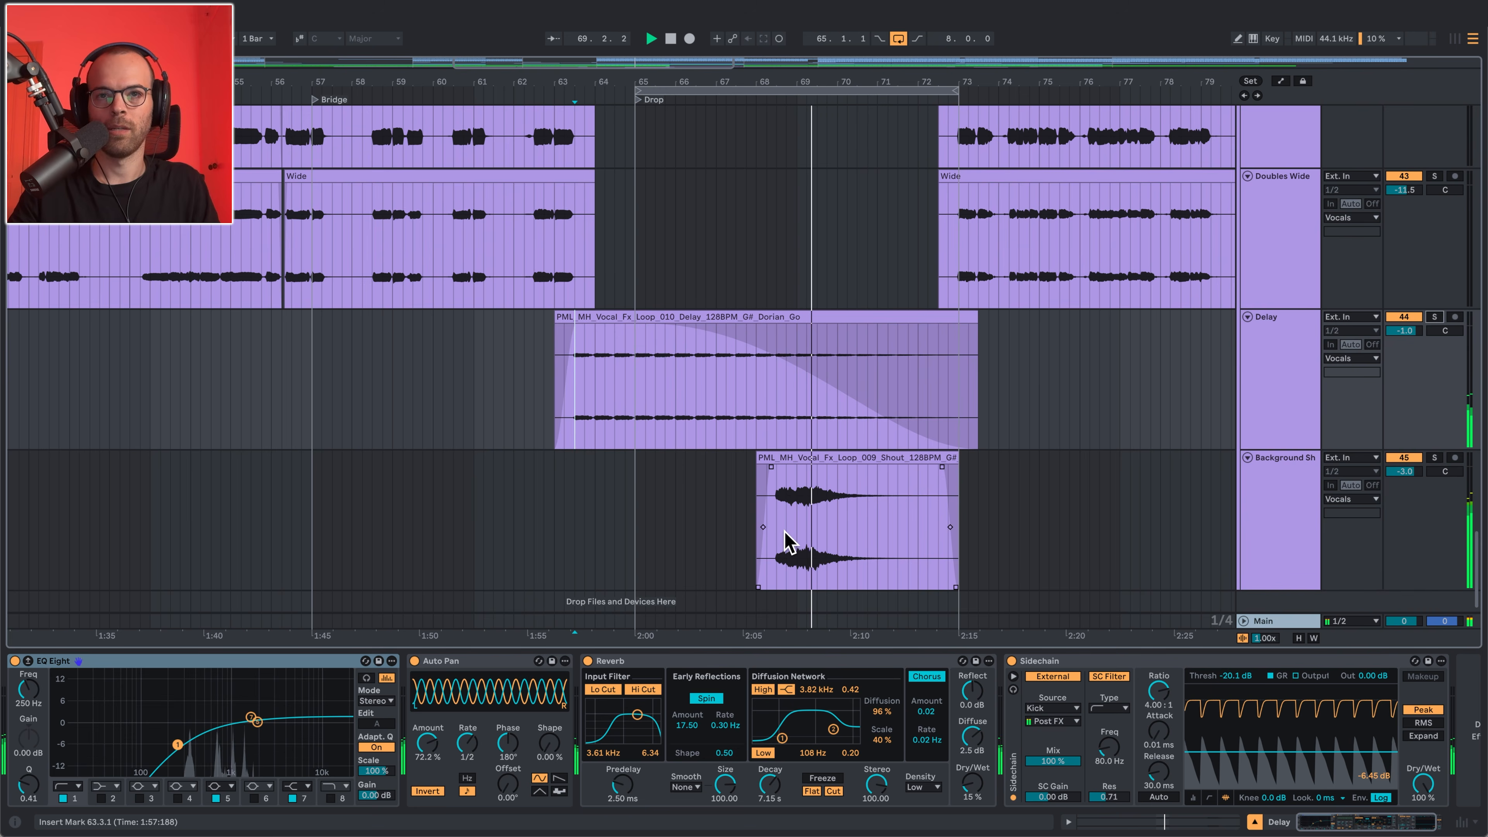
click(778, 517)
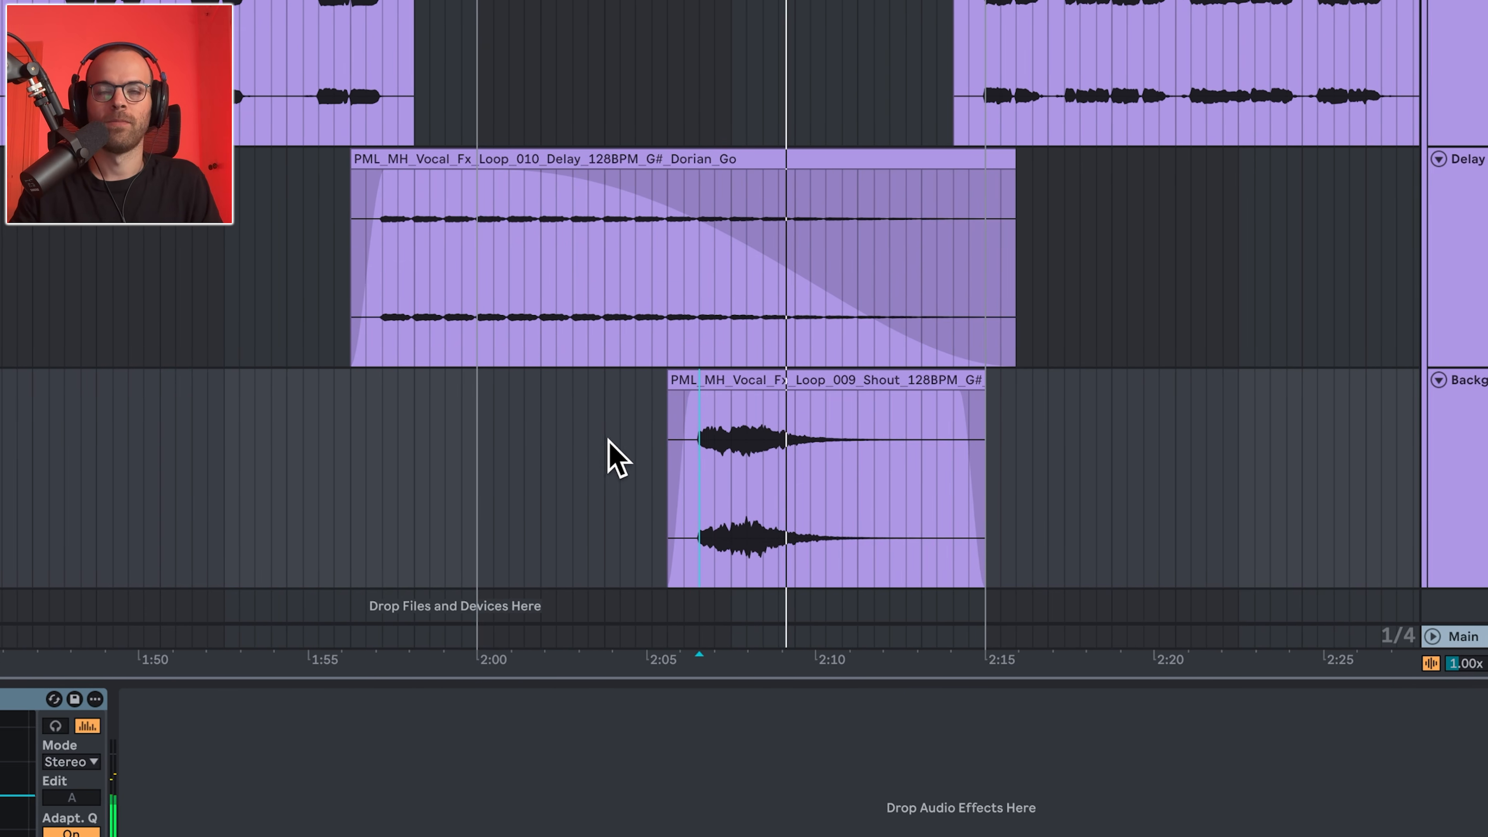
scroll(609, 441, right, 4)
scroll(609, 441, up, 2)
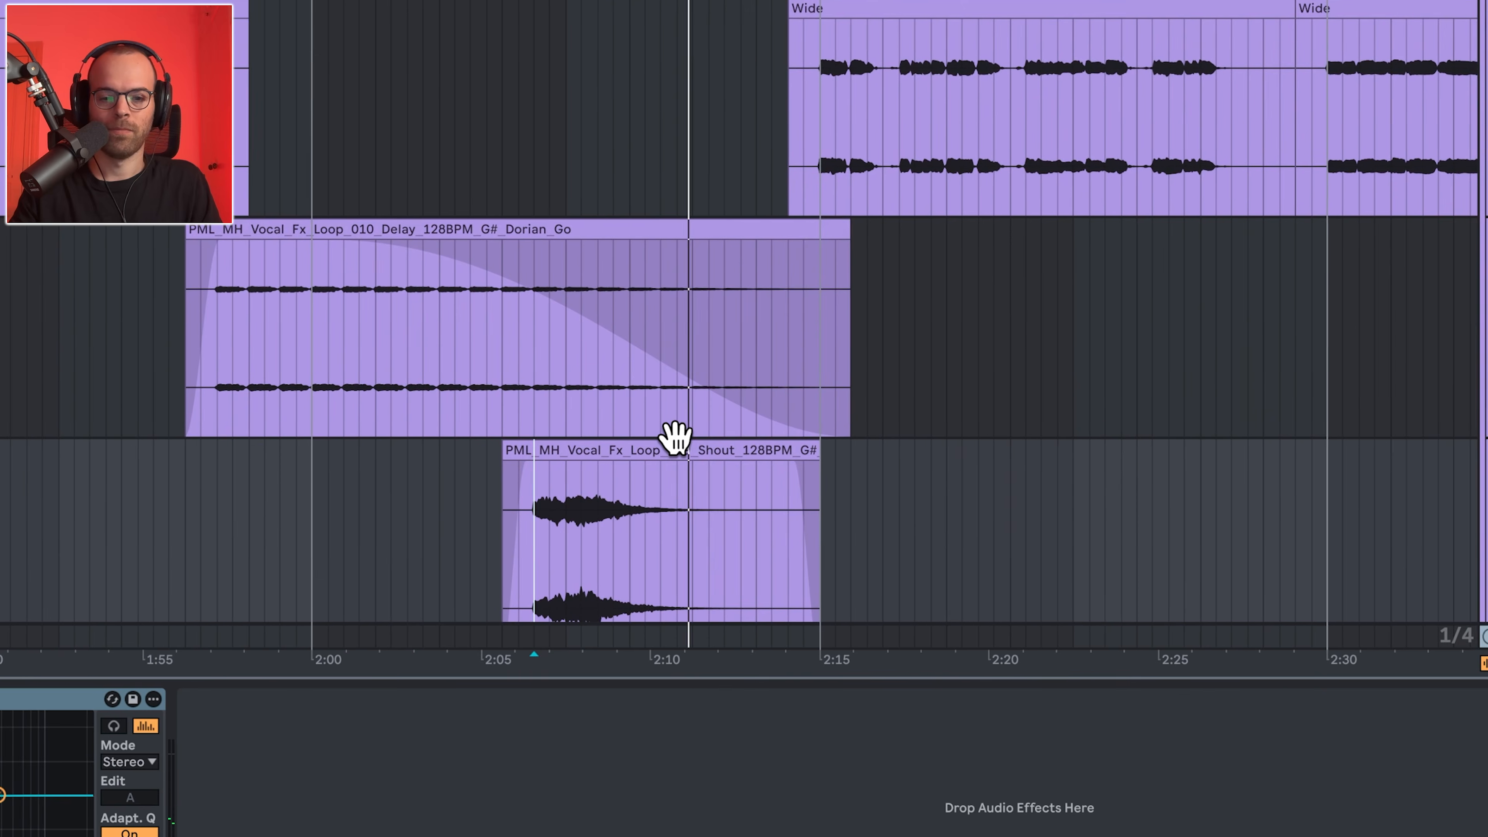